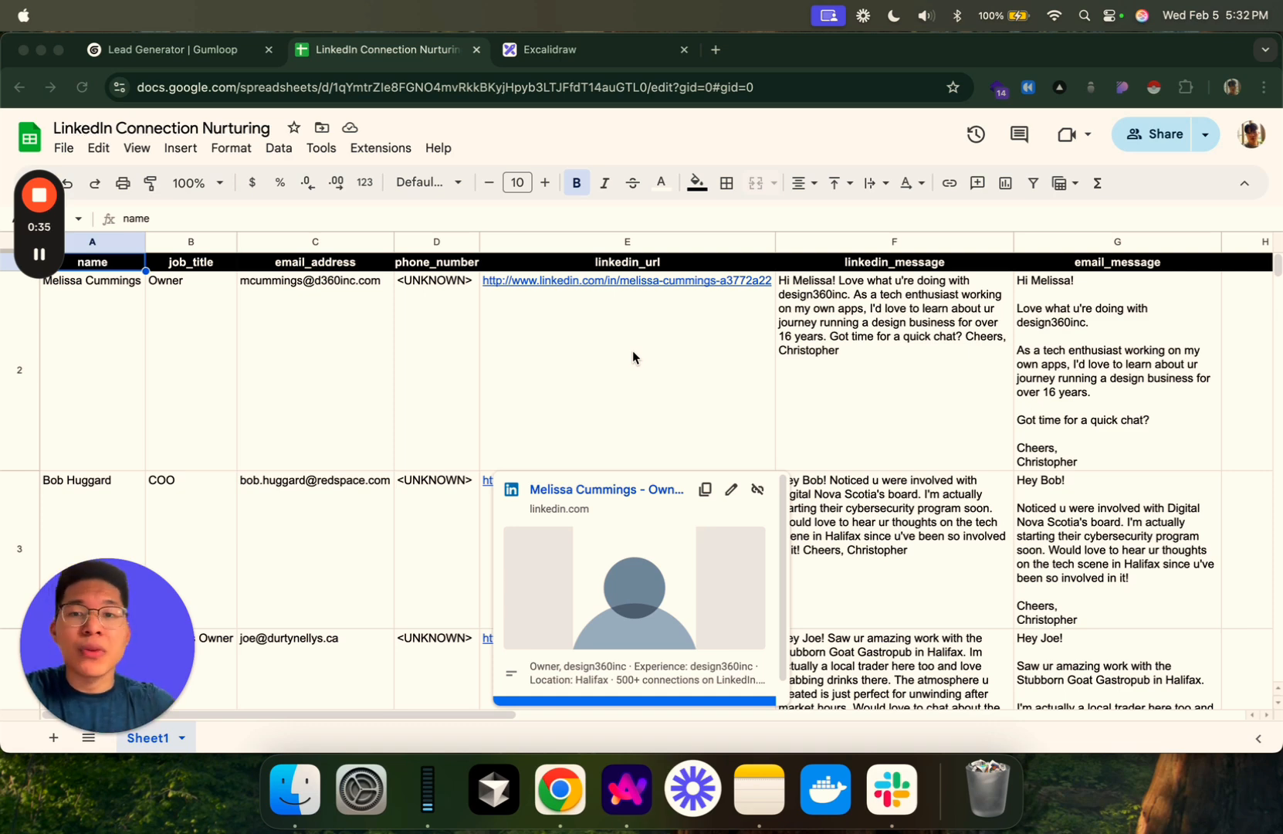
- Switch to the Lead Generator flow in Gumloop and look over its nodes from Search Companies down to the error shields
left_click(204, 55)
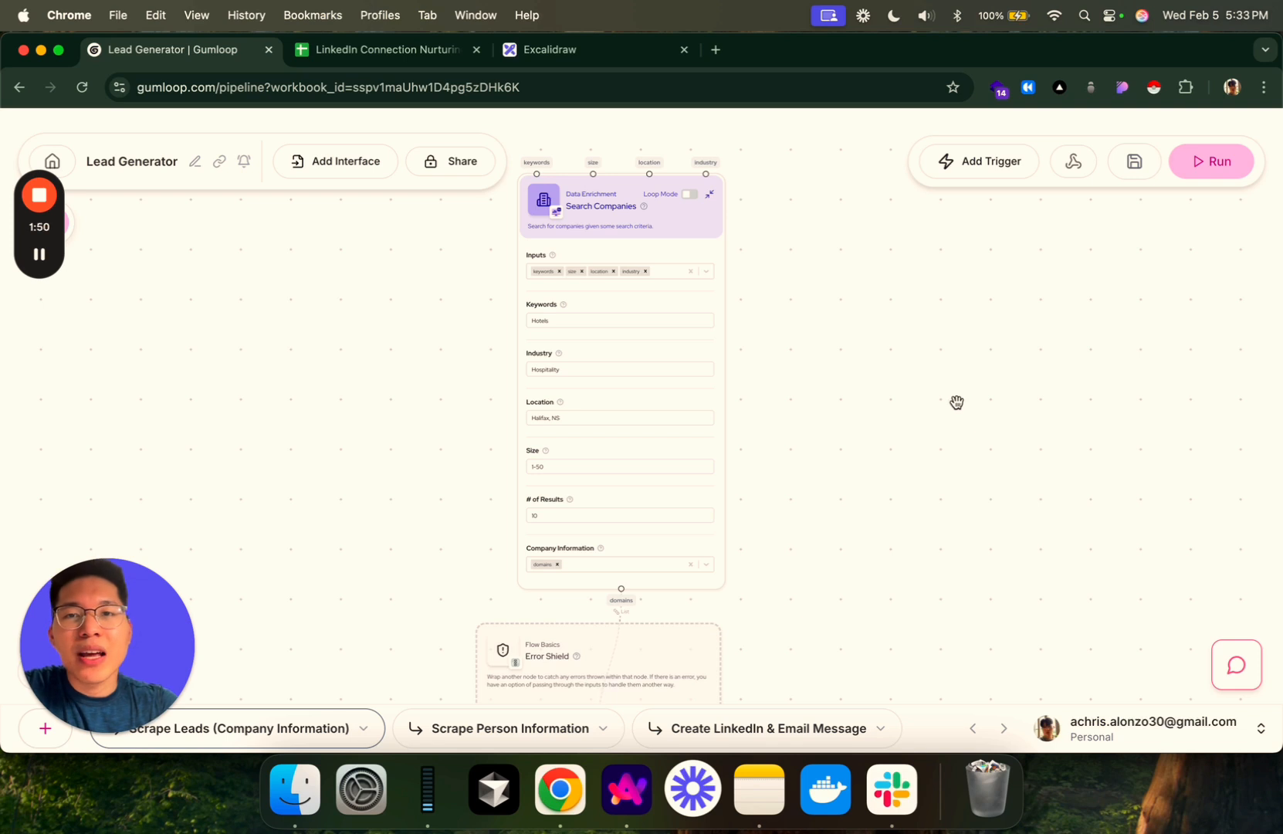
key("super+Tab")
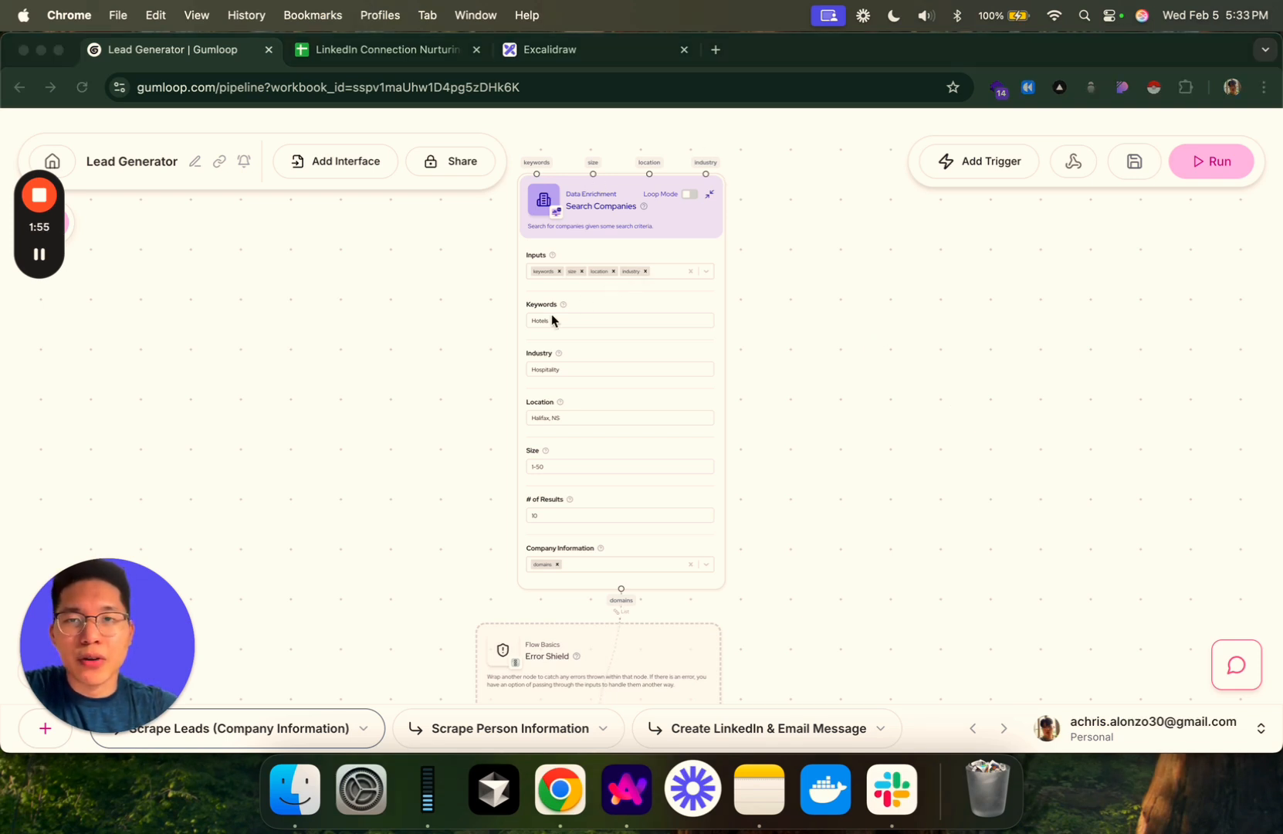
left_click(485, 334)
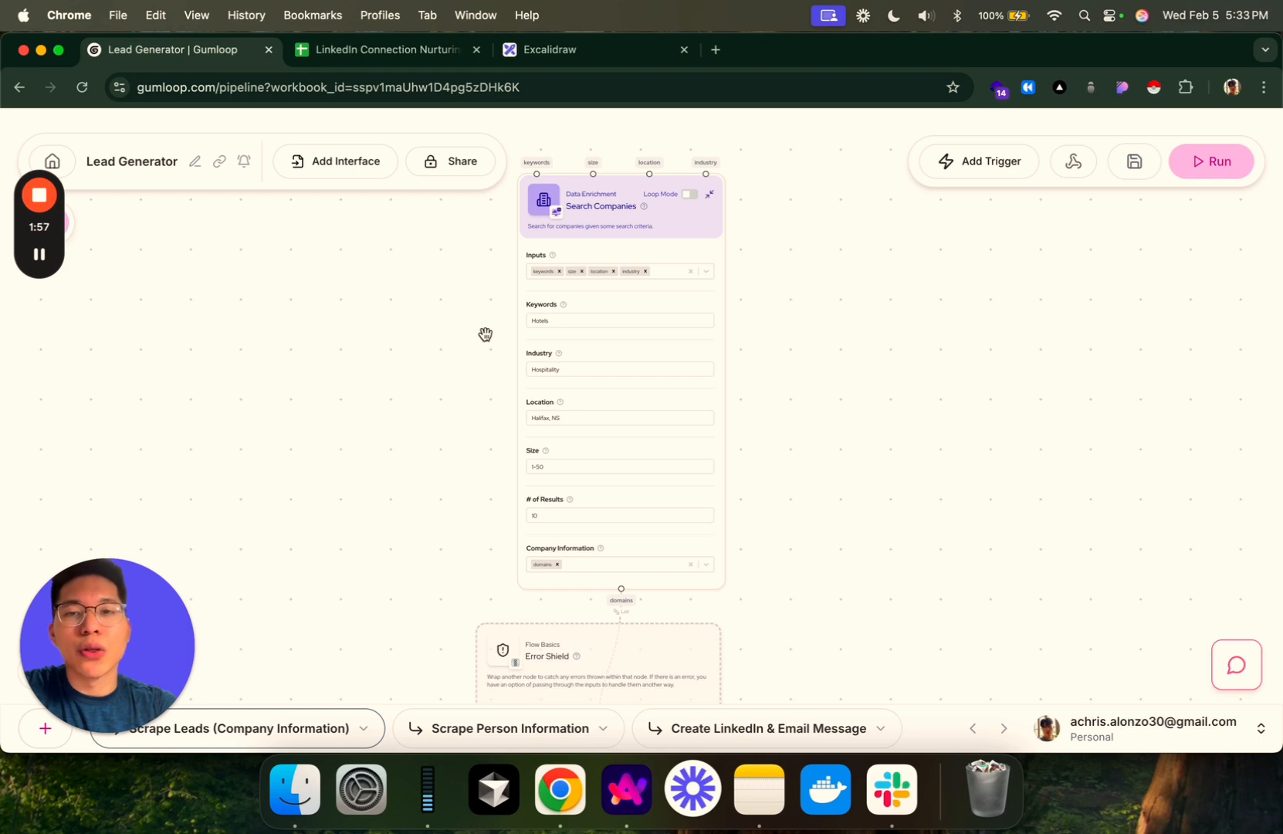
left_click_drag(485, 334, 484, 350)
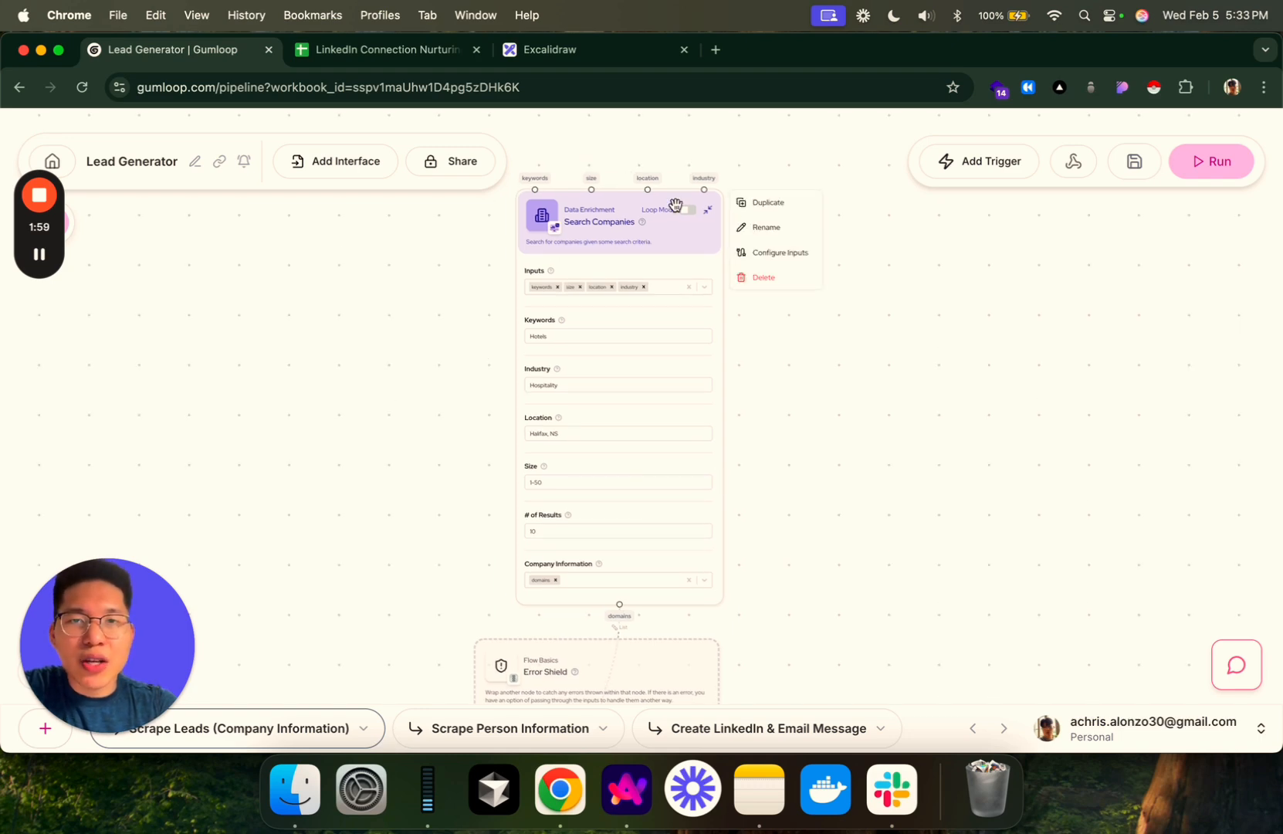
scroll(787, 401, "down", 5)
scroll(784, 386, "down", 1)
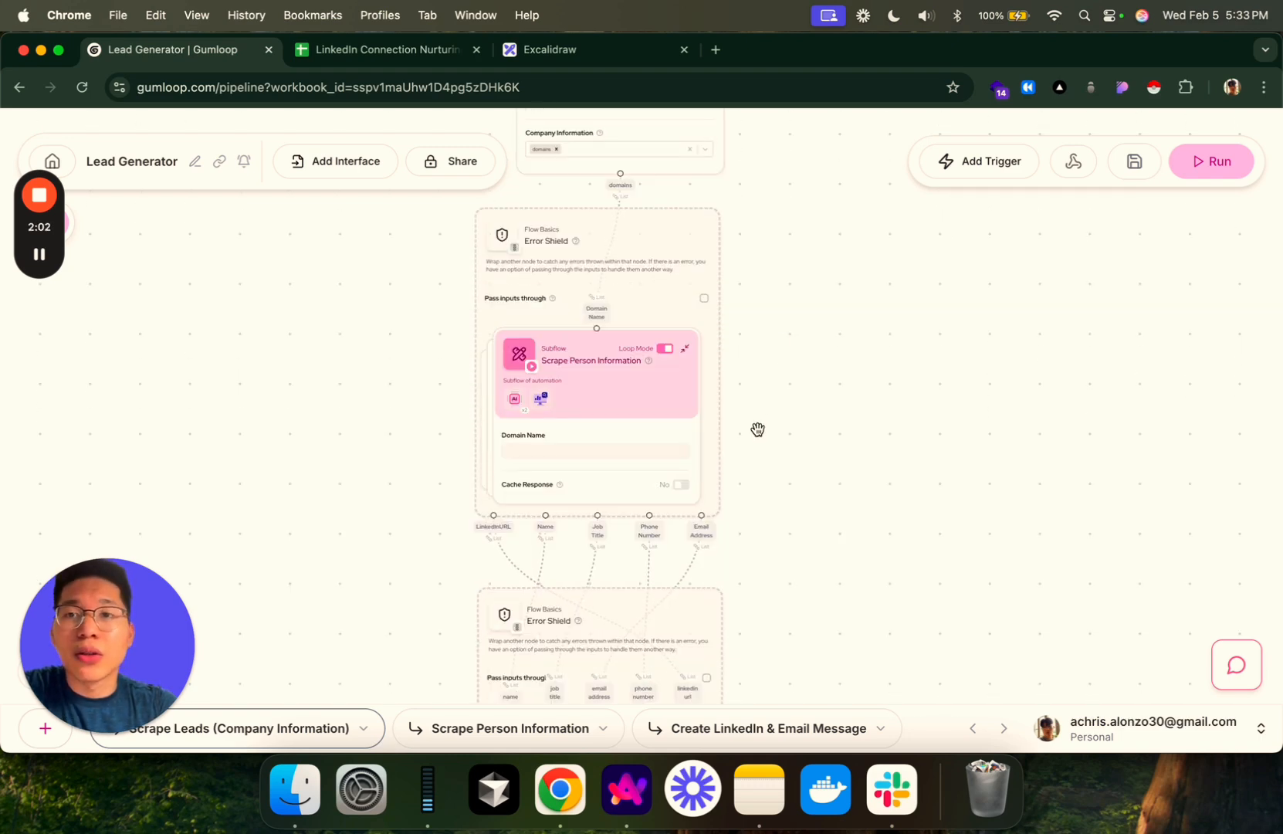
scroll(768, 496, "down", 1)
scroll(769, 453, "up", 3)
scroll(786, 397, "up", 3)
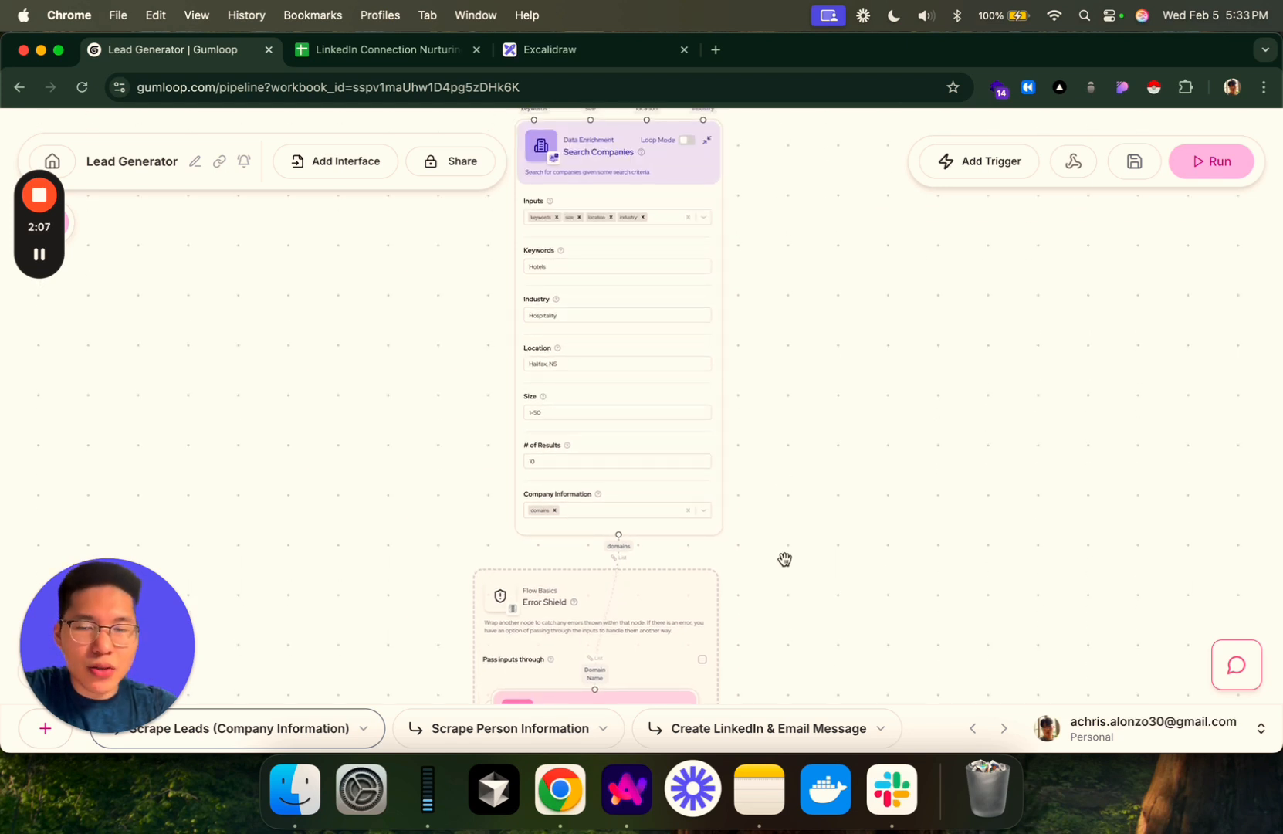
- Examine how the domains output of the Search Companies node feeds the Scrape Person Information subflow
left_click_drag(784, 558, 781, 517)
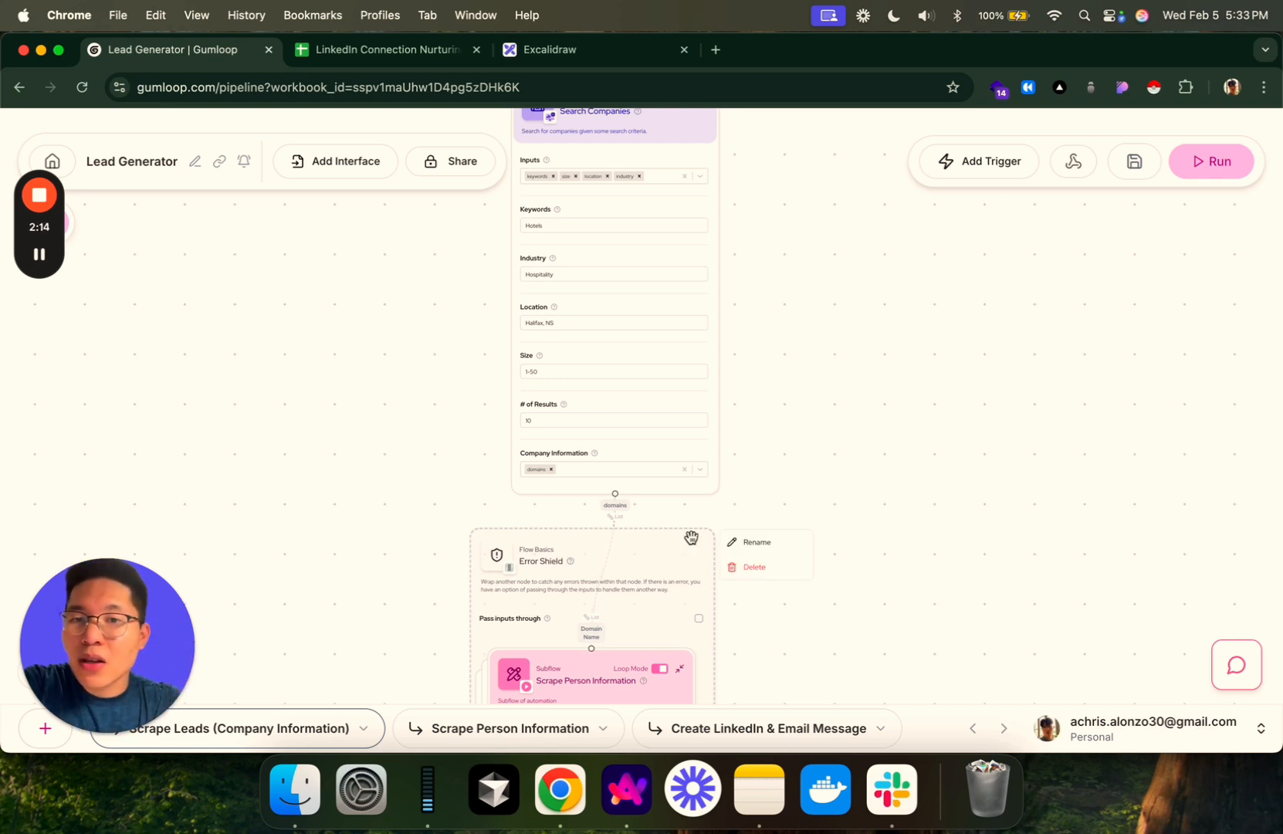
mouse_move(618, 496)
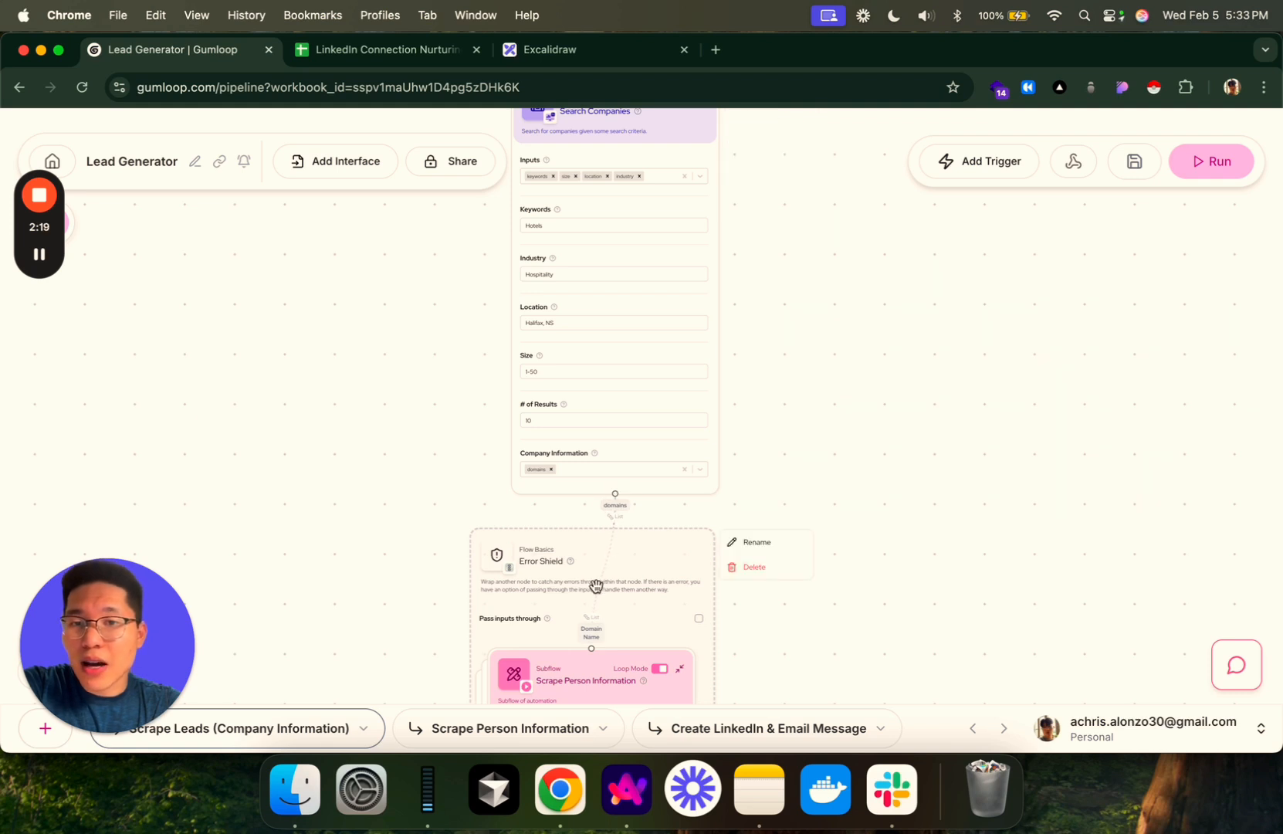
scroll(802, 515, "down", 3)
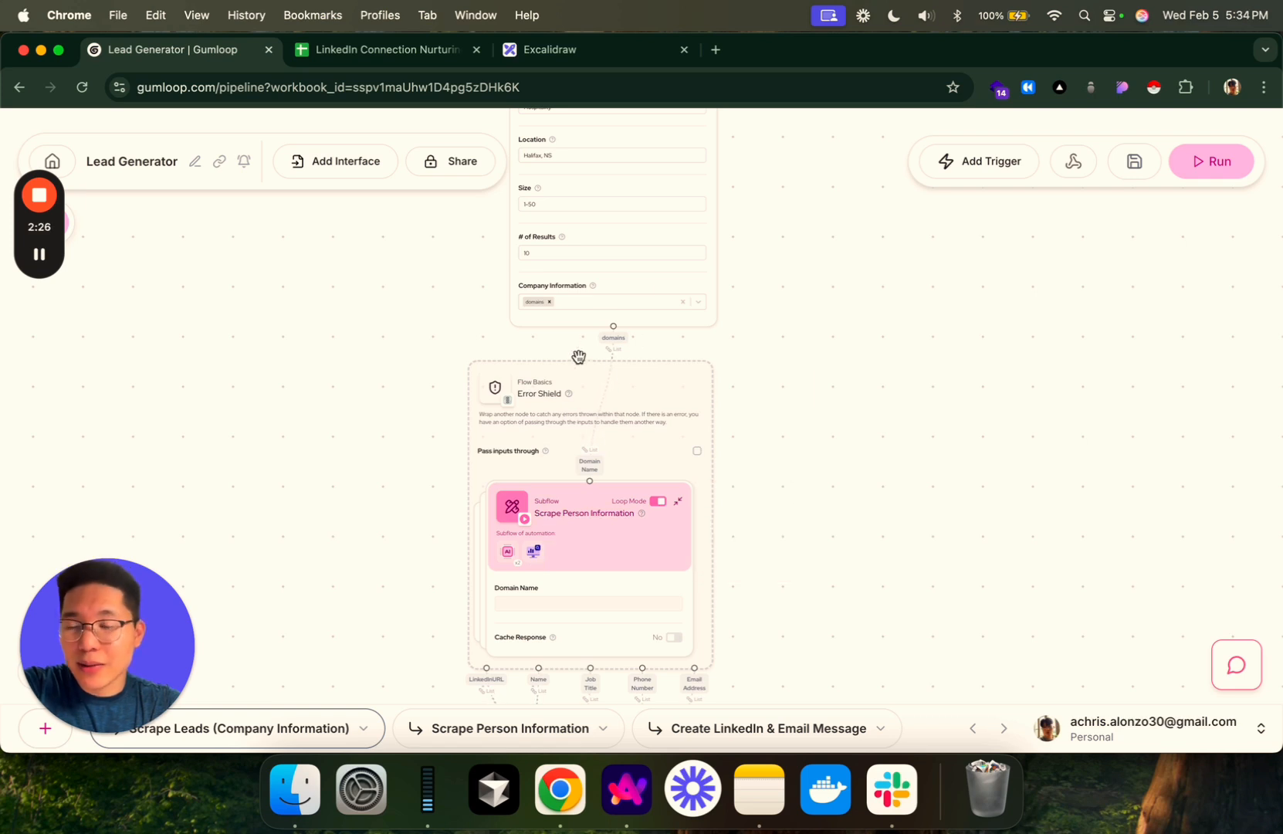
left_click_drag(782, 262, 808, 484)
scroll(822, 461, "up", 3)
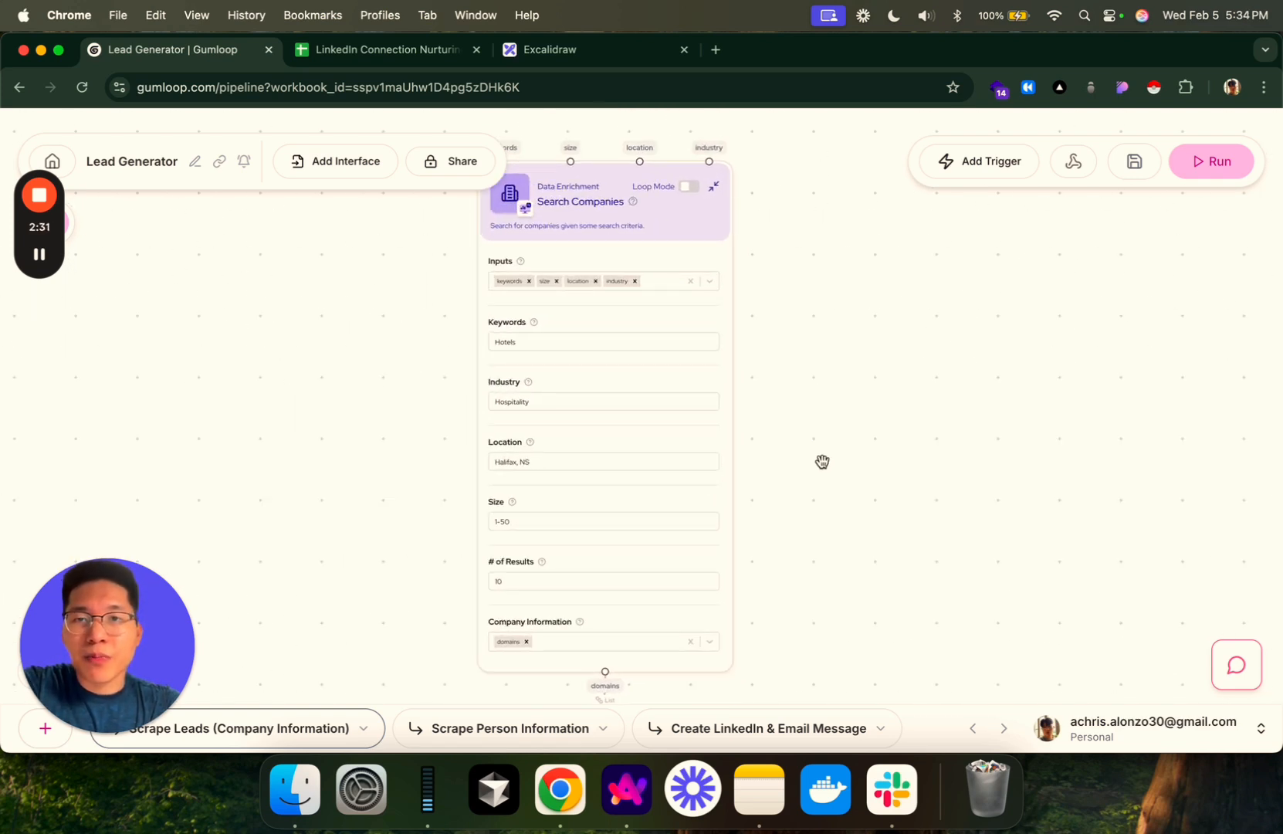
left_click_drag(855, 498, 864, 464)
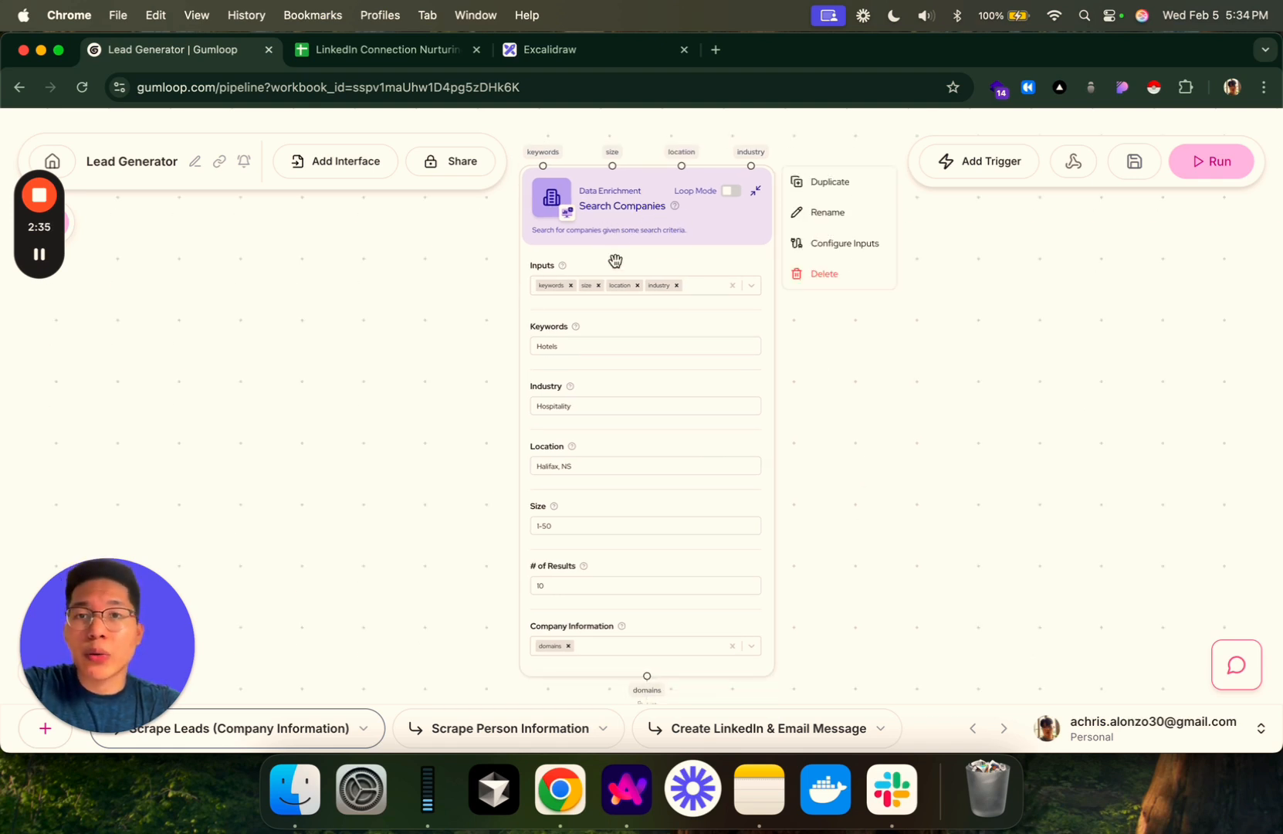
- Open the node library and search it for "Search compani" to find the Search Companies node
left_click_drag(89, 223, 85, 338)
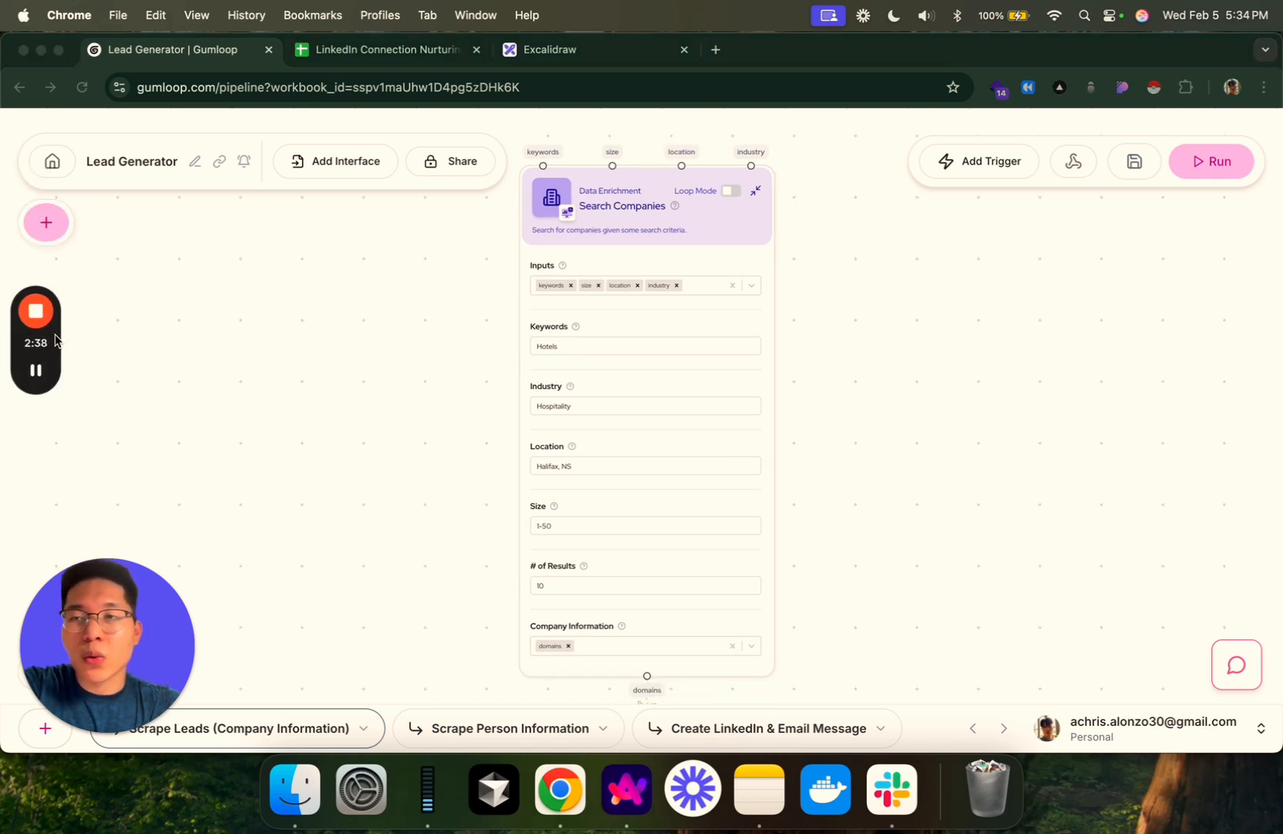
left_click(44, 220)
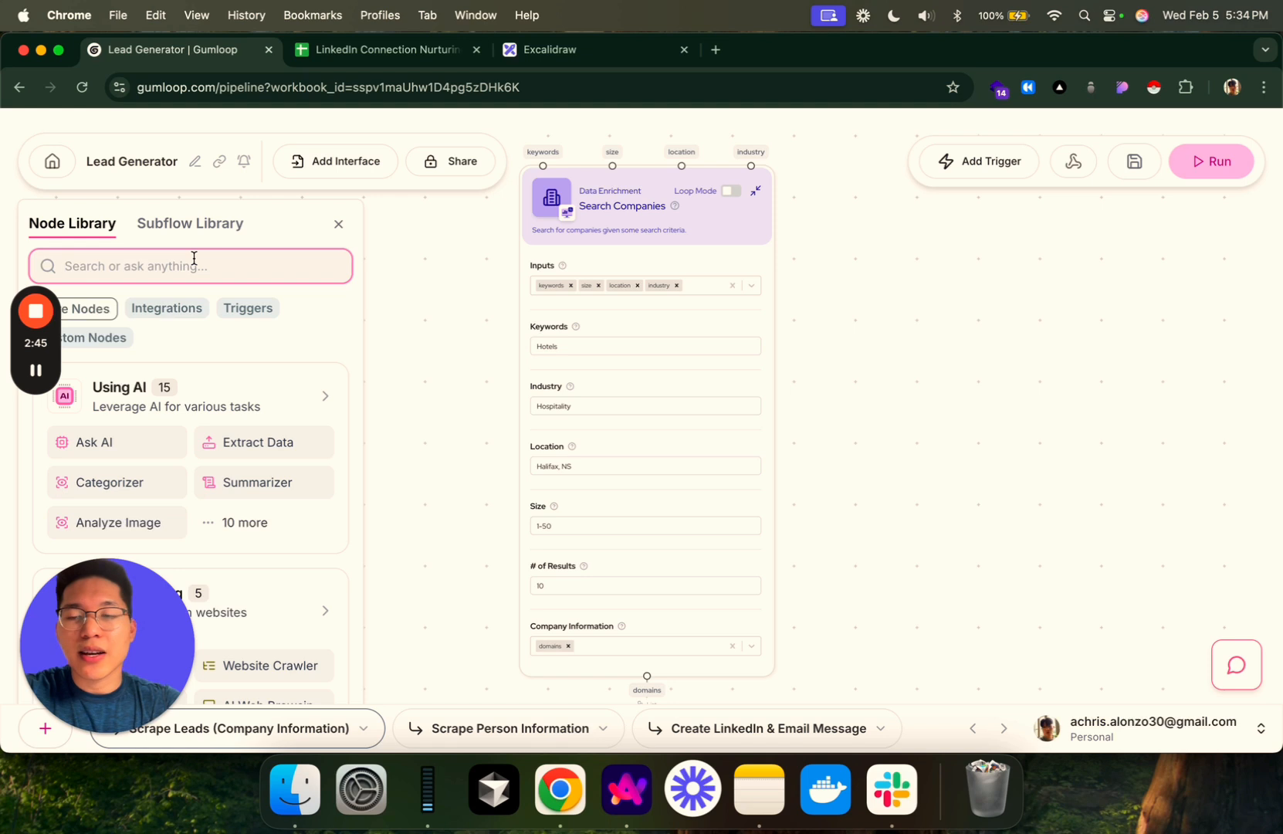
type("S")
mouse_move(638, 209)
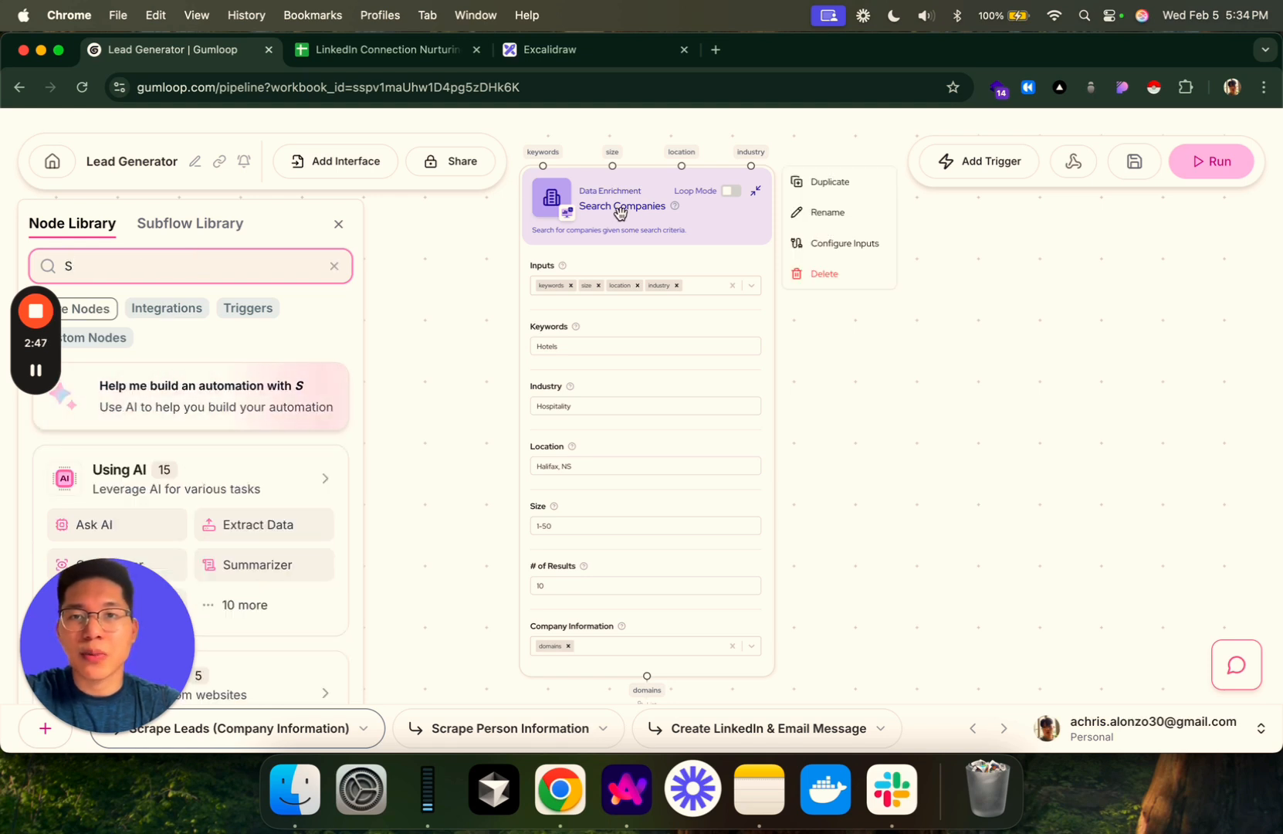
type("earch")
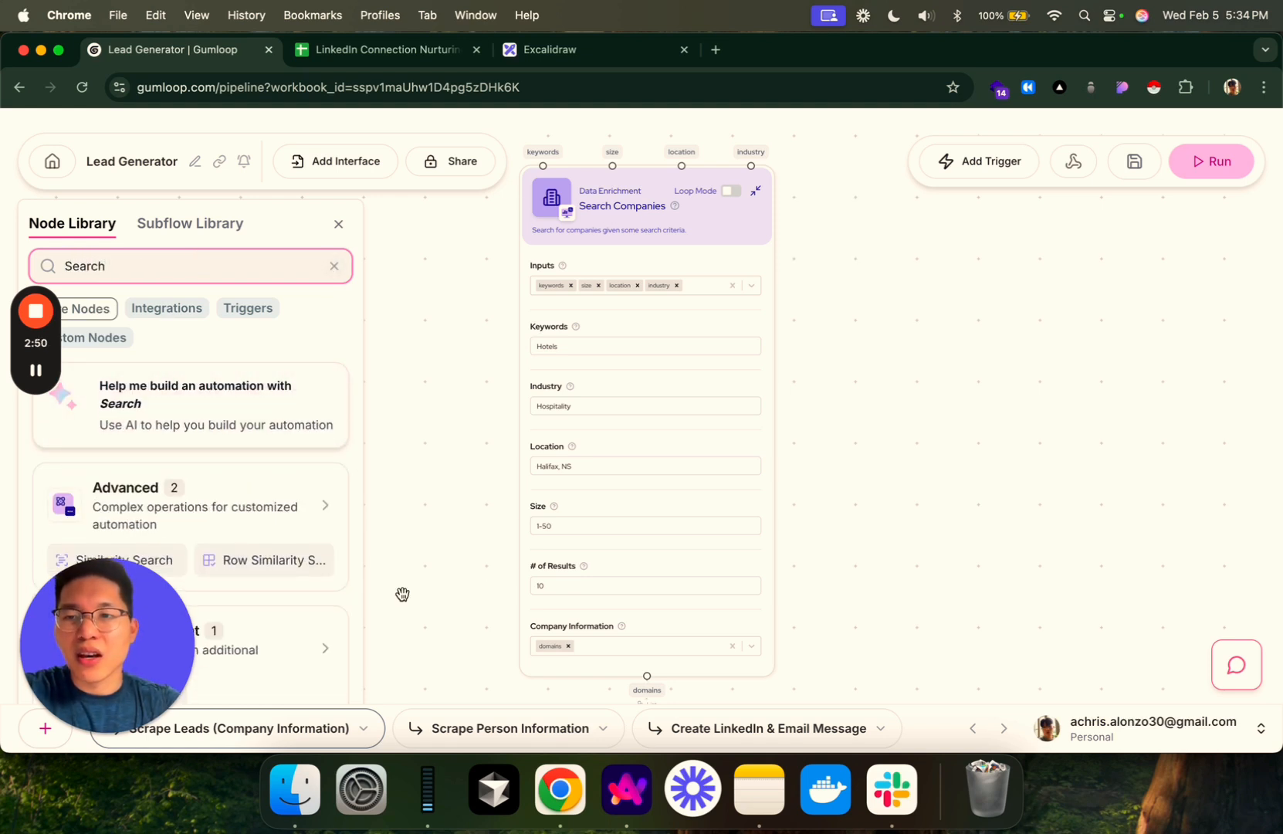
type(" compani")
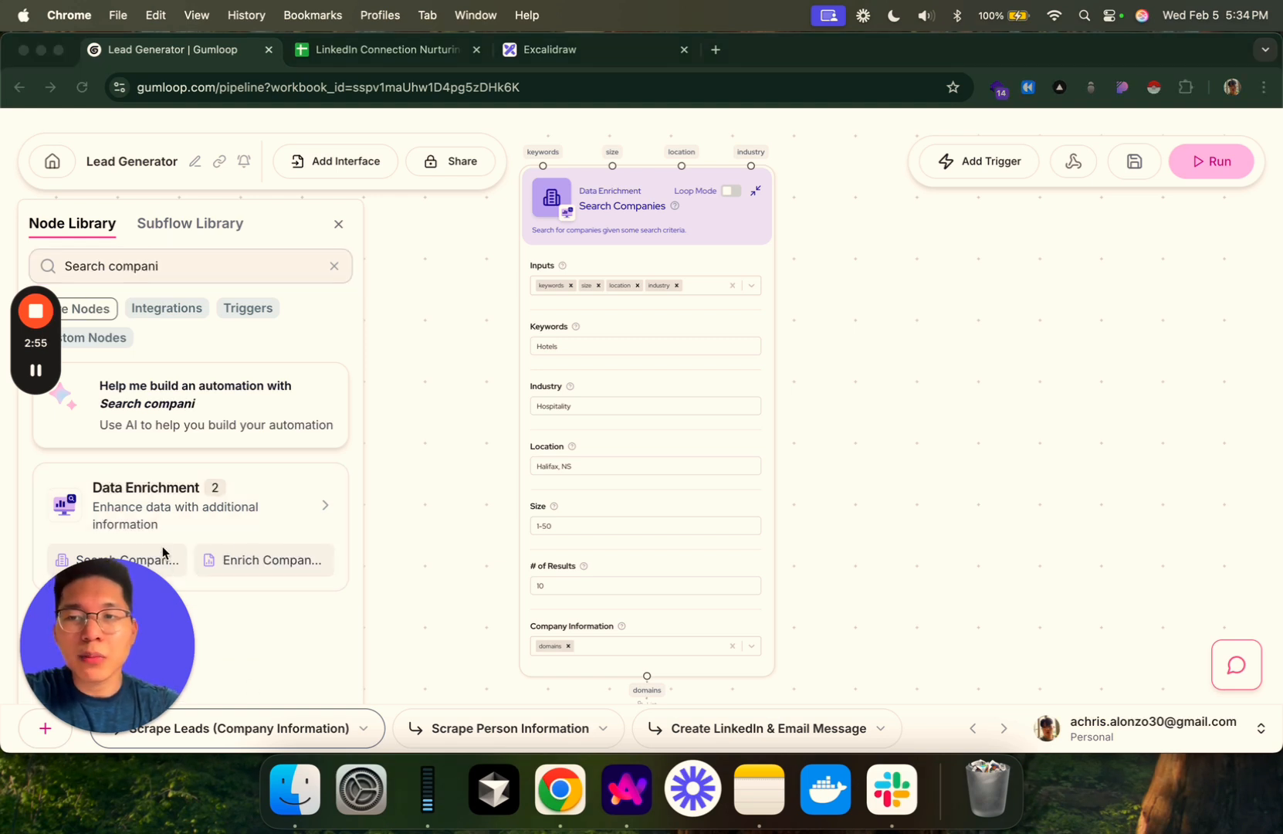
left_click(339, 223)
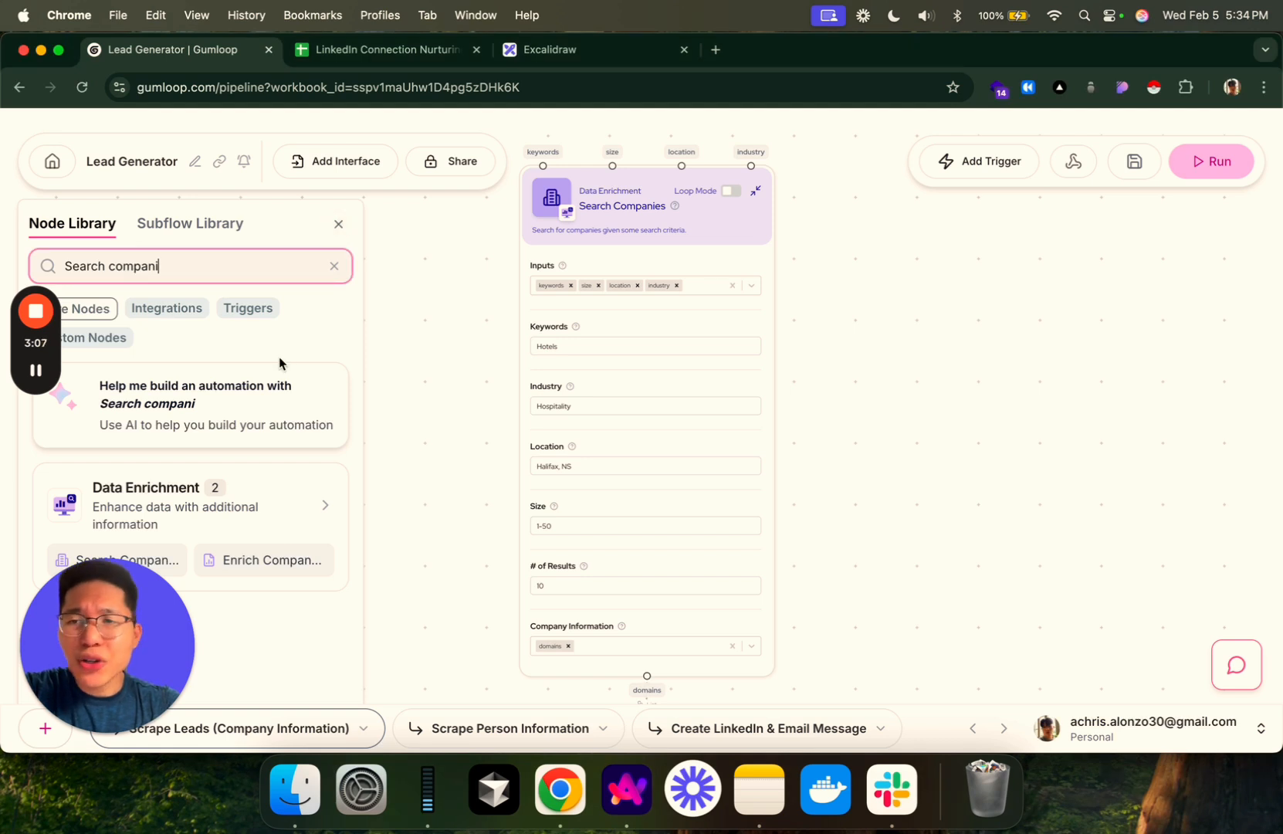
- Clear the node library search, browse the core node categories and close the library
left_click(335, 265)
scroll(298, 419, "down", 1)
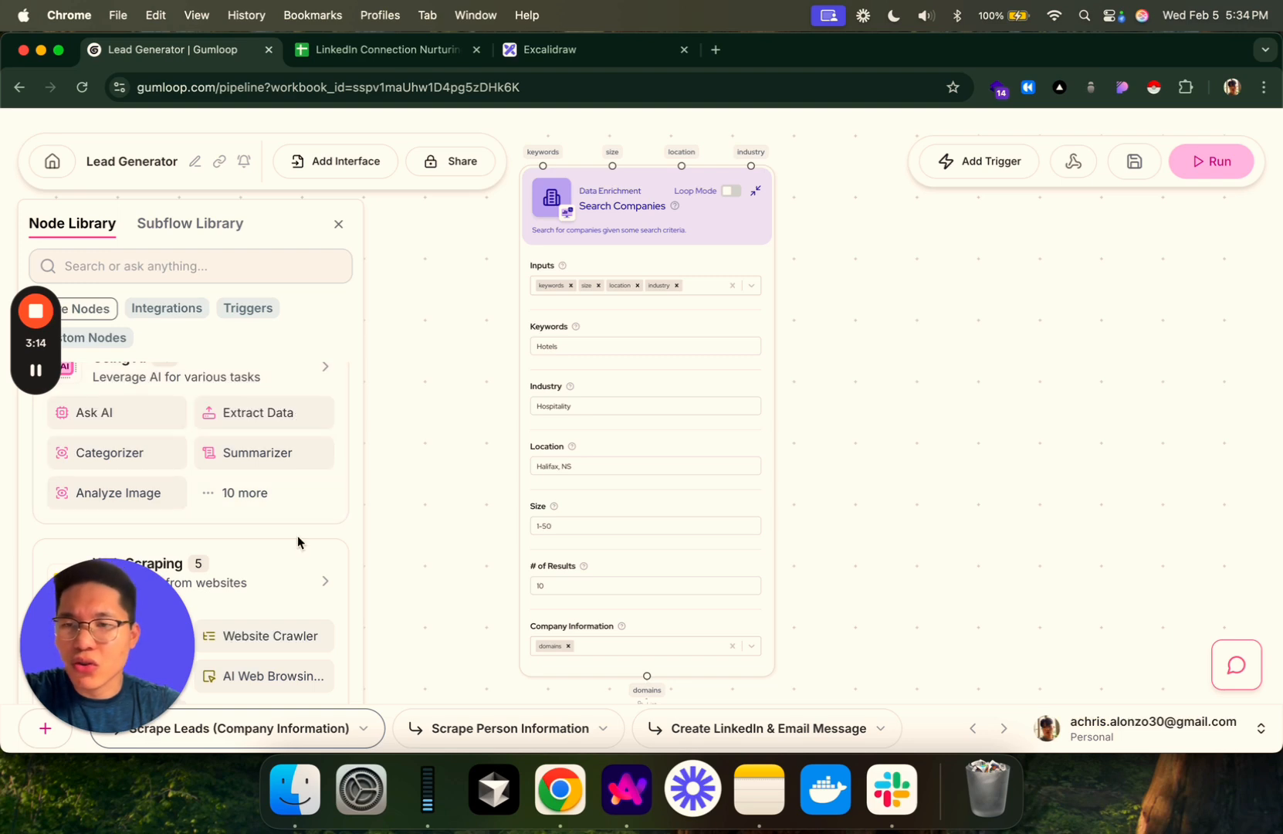
scroll(298, 538, "down", 10)
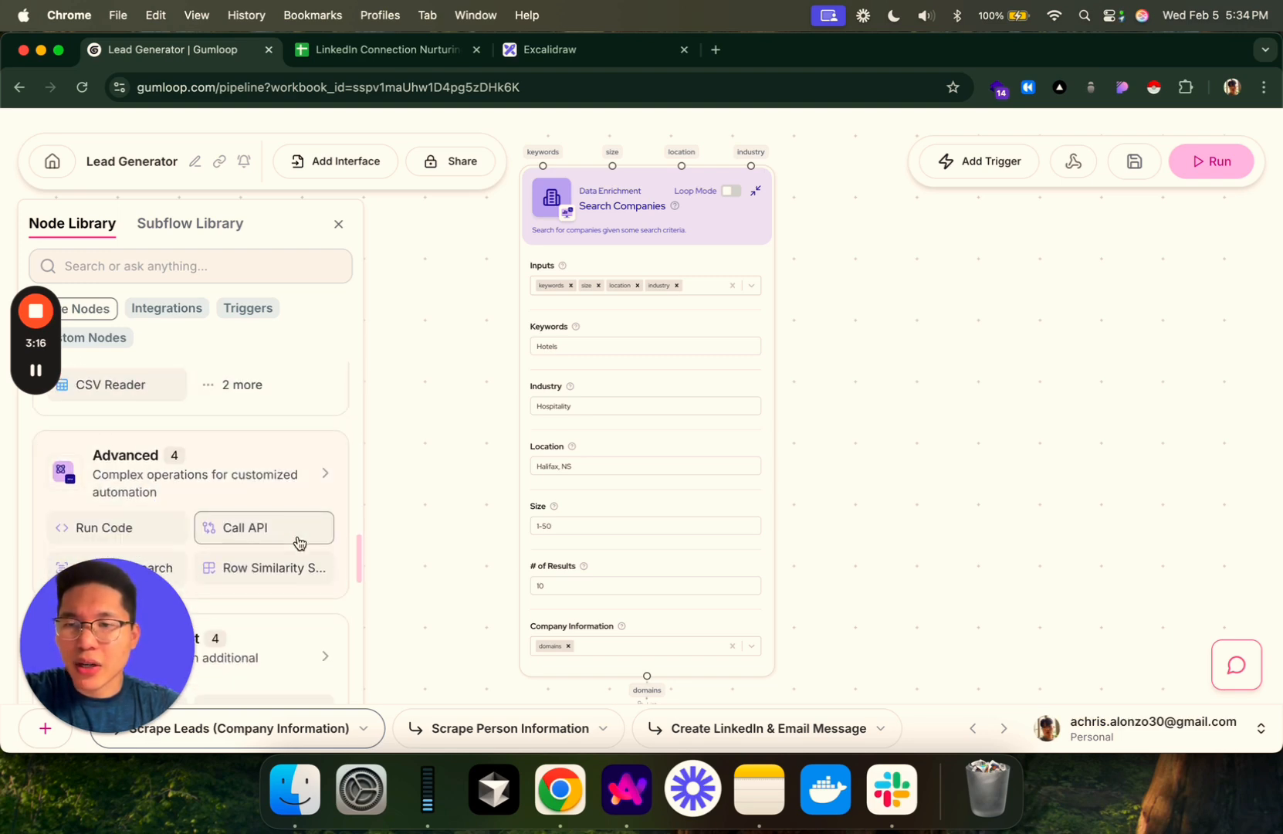
scroll(298, 543, "up", 5)
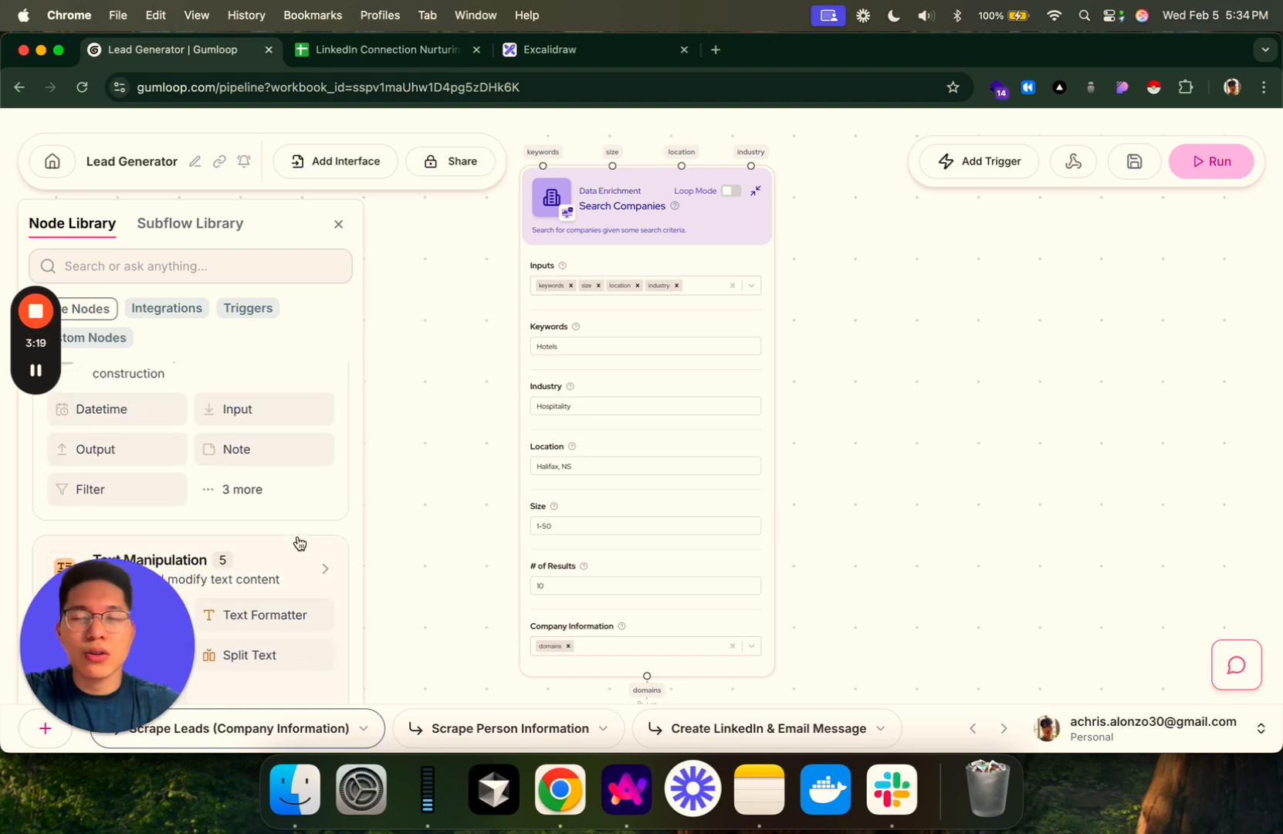
scroll(298, 470, "up", 5)
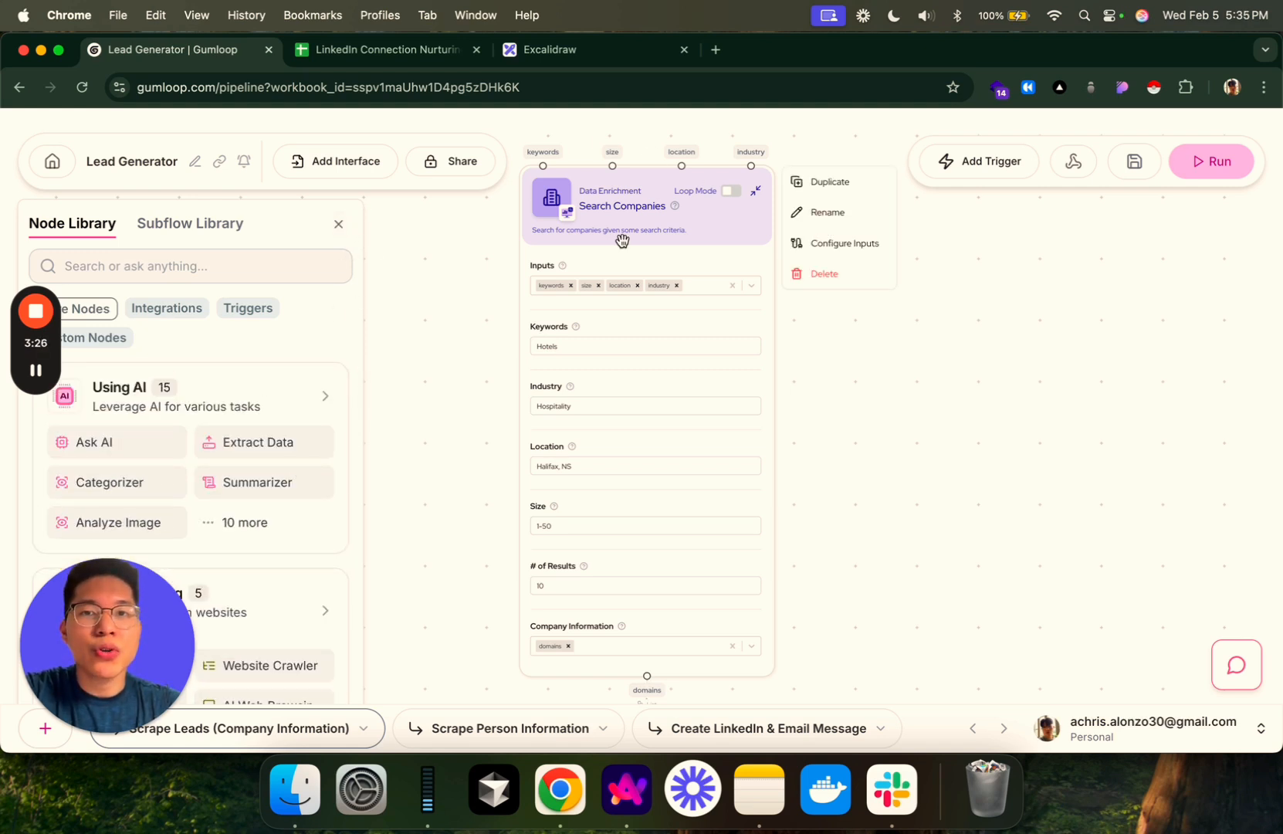
left_click(338, 227)
- Review the Search Companies criteria for keywords, industry, location, size and number of results, including the explanation of the keywords setting
right_click(678, 206)
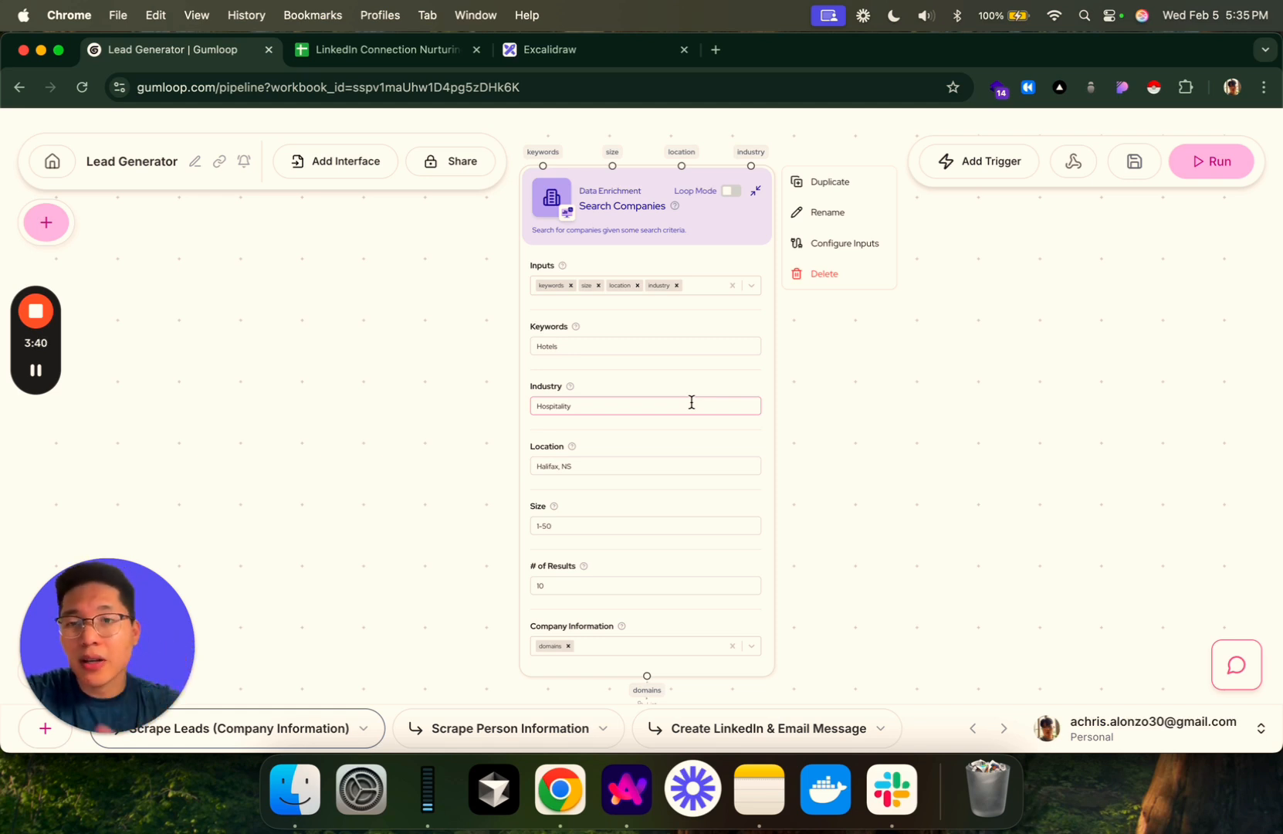
left_click(570, 345)
left_click_drag(569, 345, 536, 345)
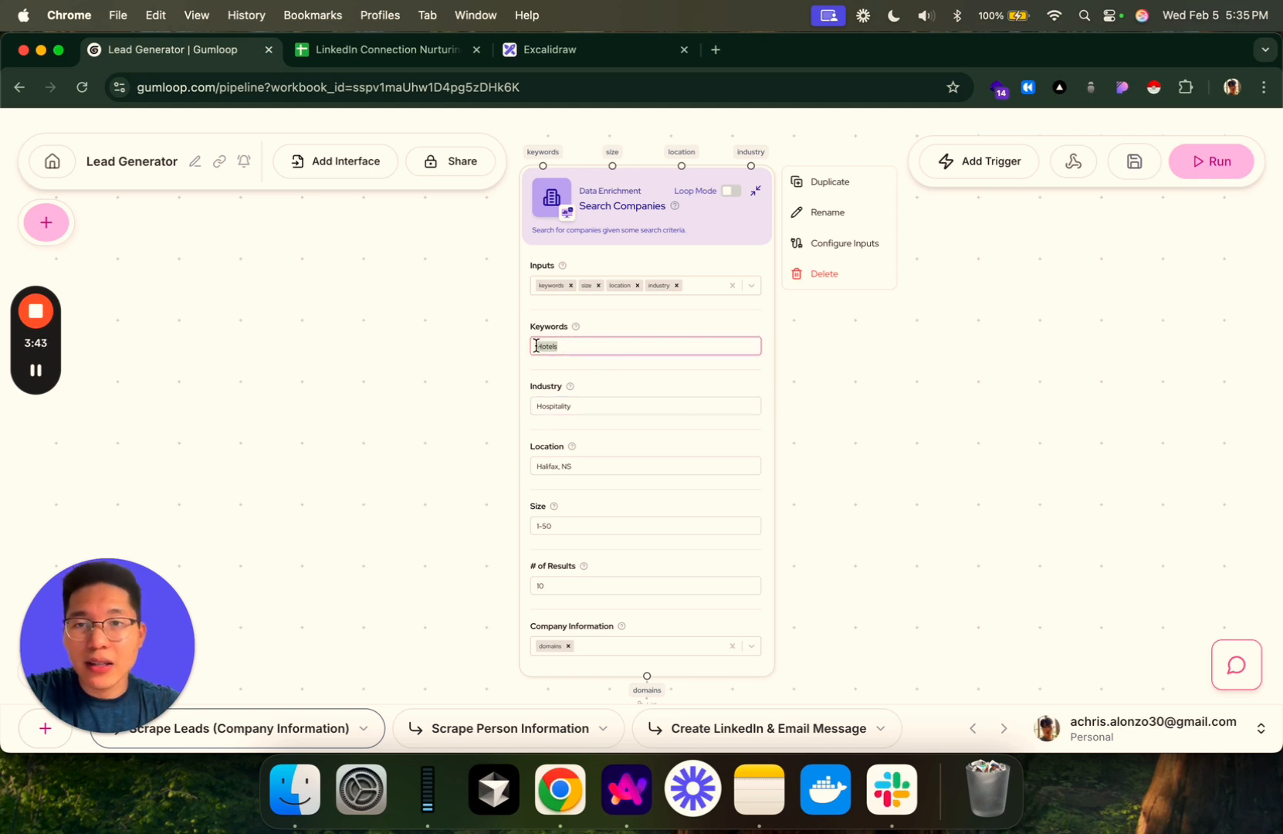
left_click(581, 408)
left_click_drag(581, 408, 533, 407)
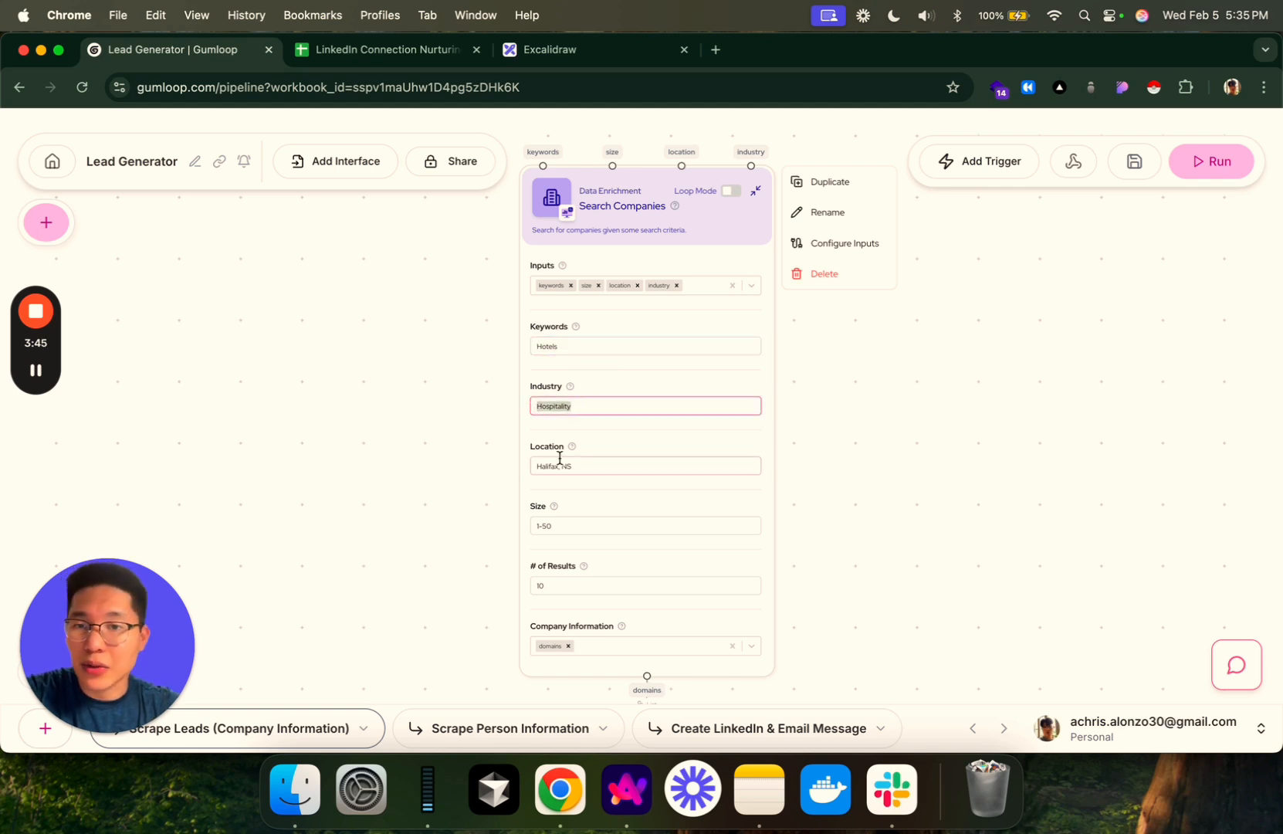
left_click(589, 466)
left_click_drag(590, 466, 532, 466)
left_click(556, 525)
left_click_drag(556, 525, 532, 527)
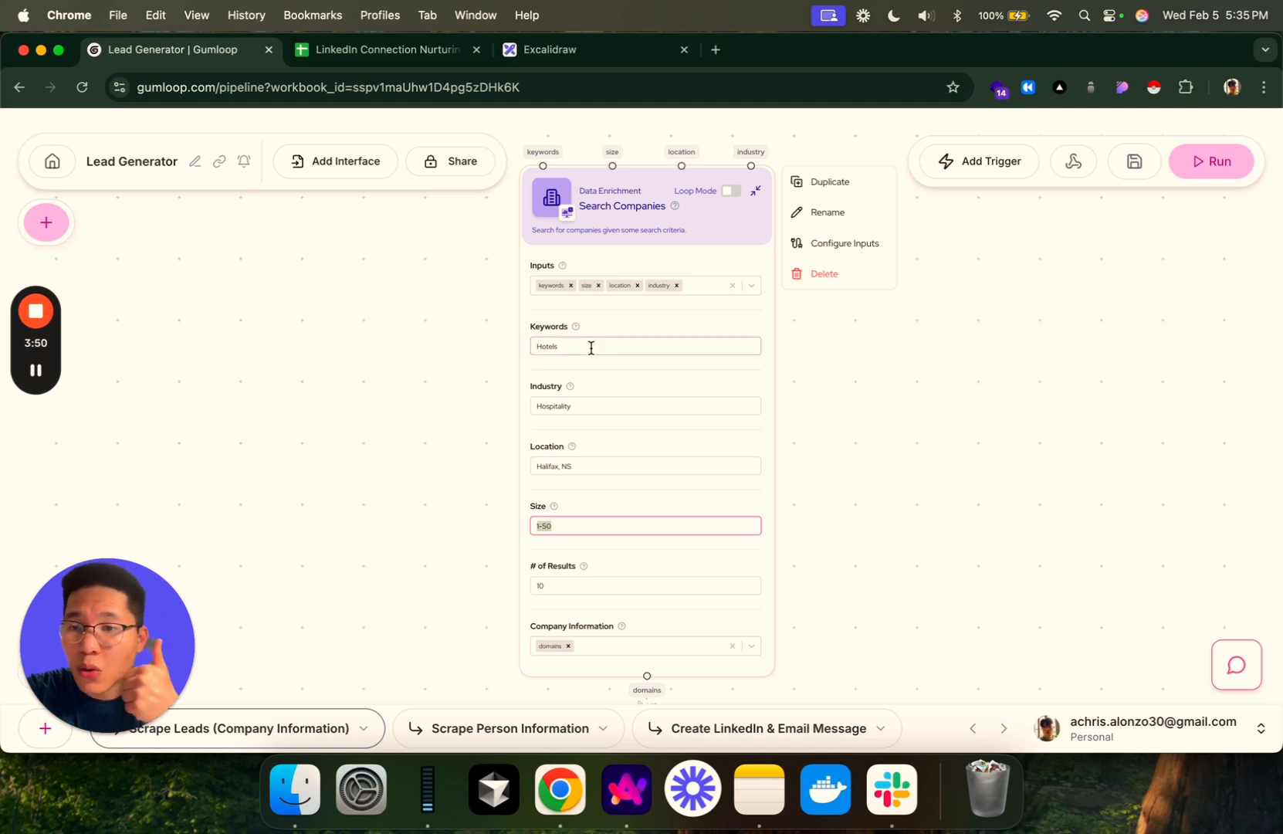
left_click_drag(591, 348, 518, 352)
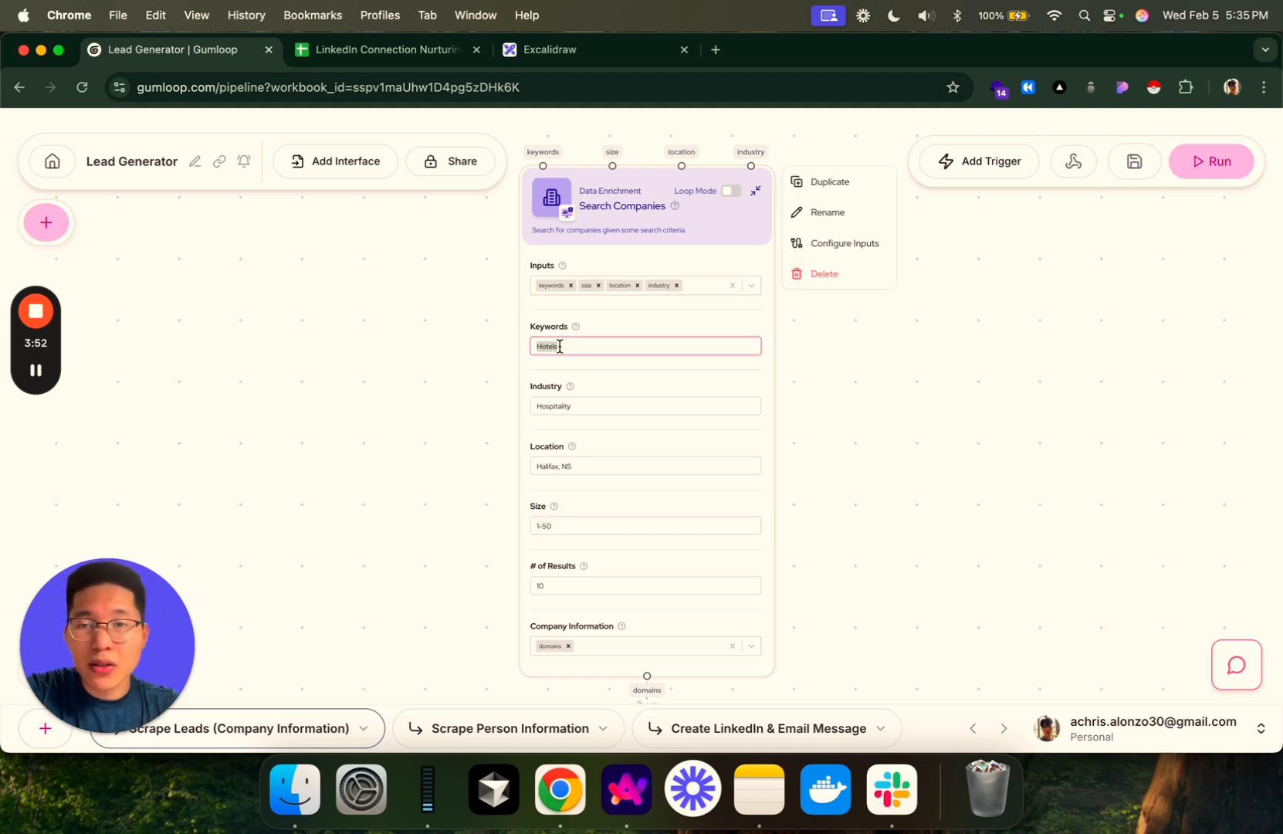
mouse_move(575, 328)
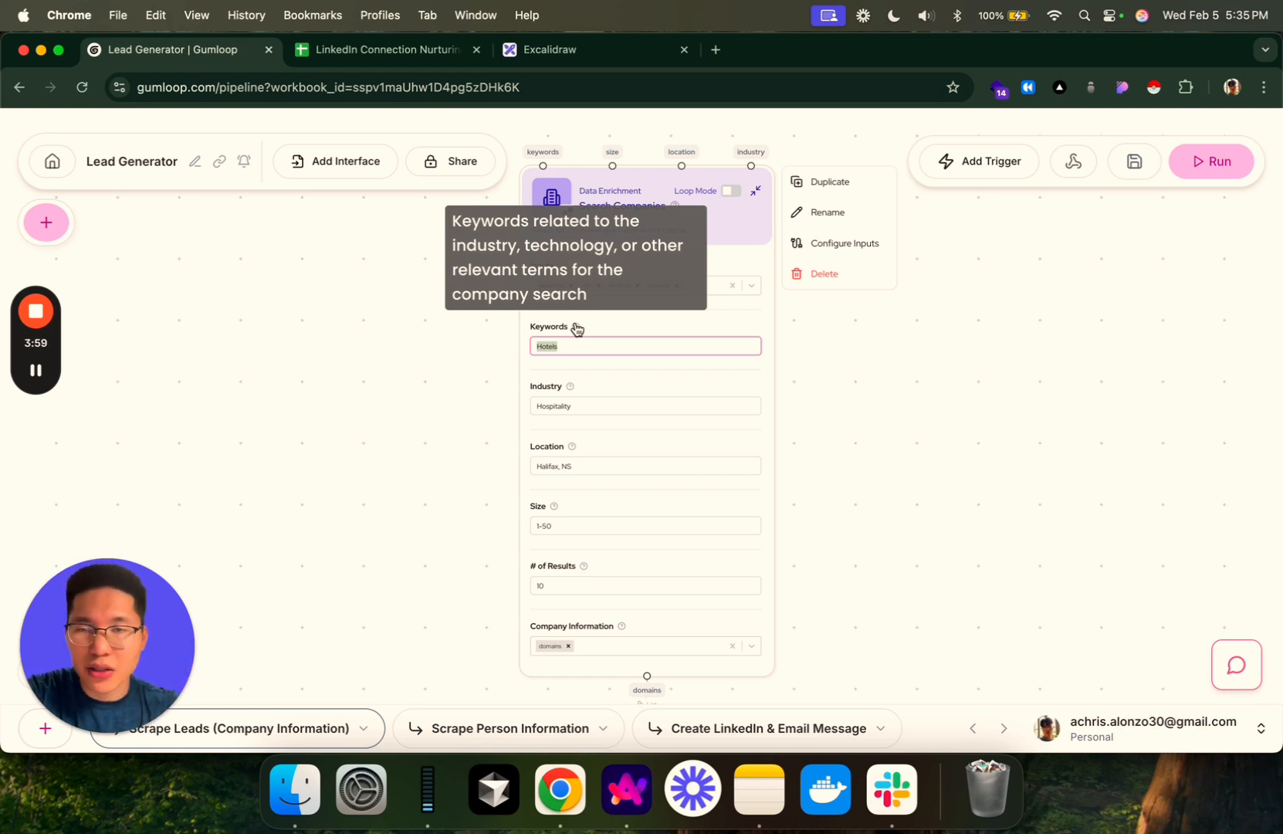
left_click(591, 418)
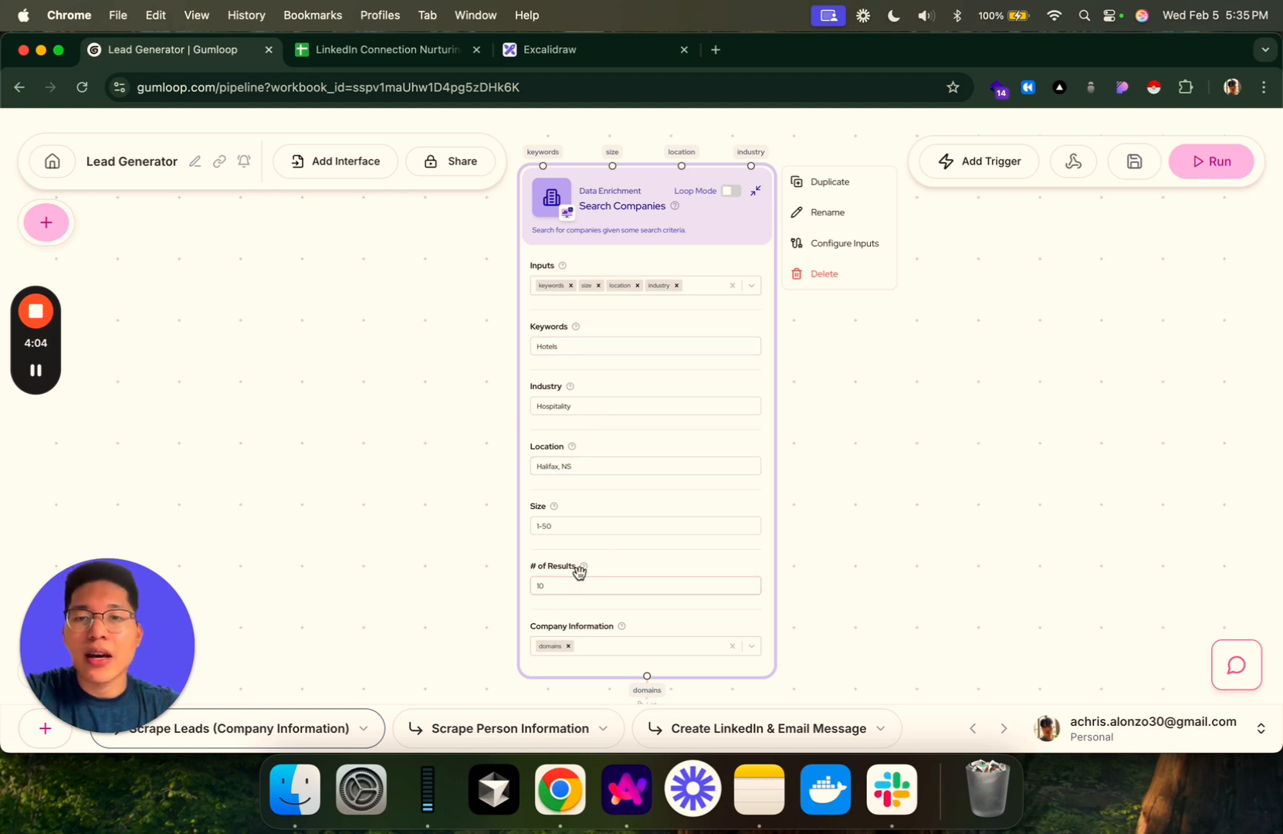
mouse_move(587, 570)
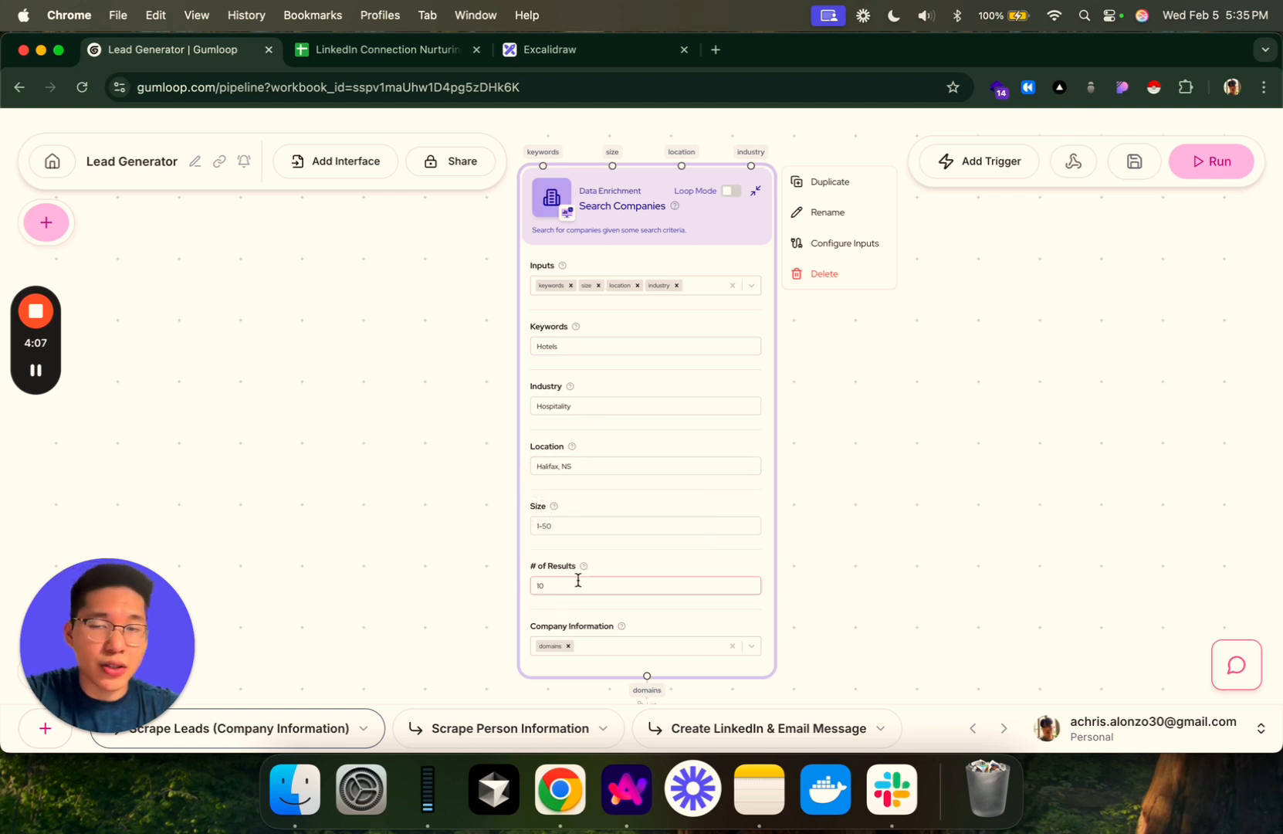
- Check the available Company Information outputs of the Search Companies node and follow its domains output to the Scrape Person Information subflow
scroll(460, 592, "down", 3)
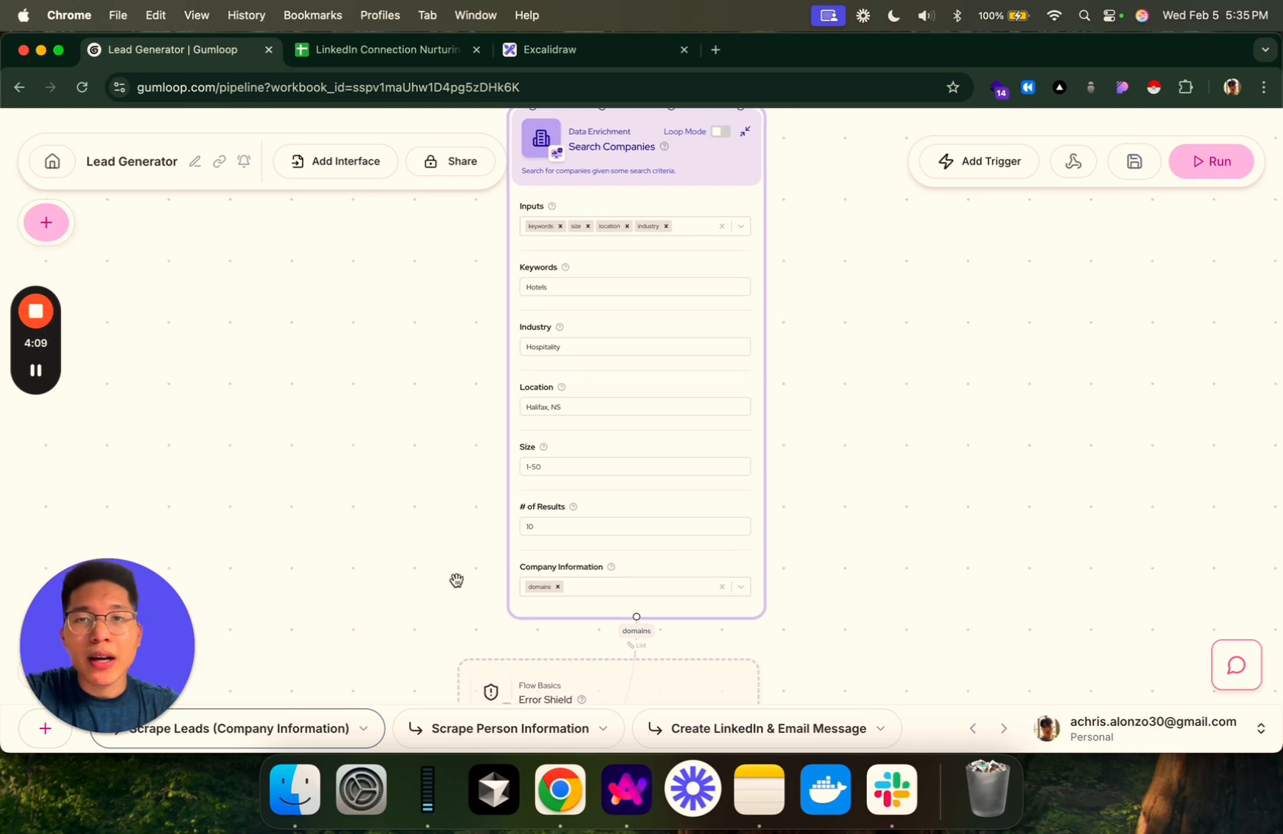
scroll(461, 552, "down", 3)
scroll(416, 429, "up", 2)
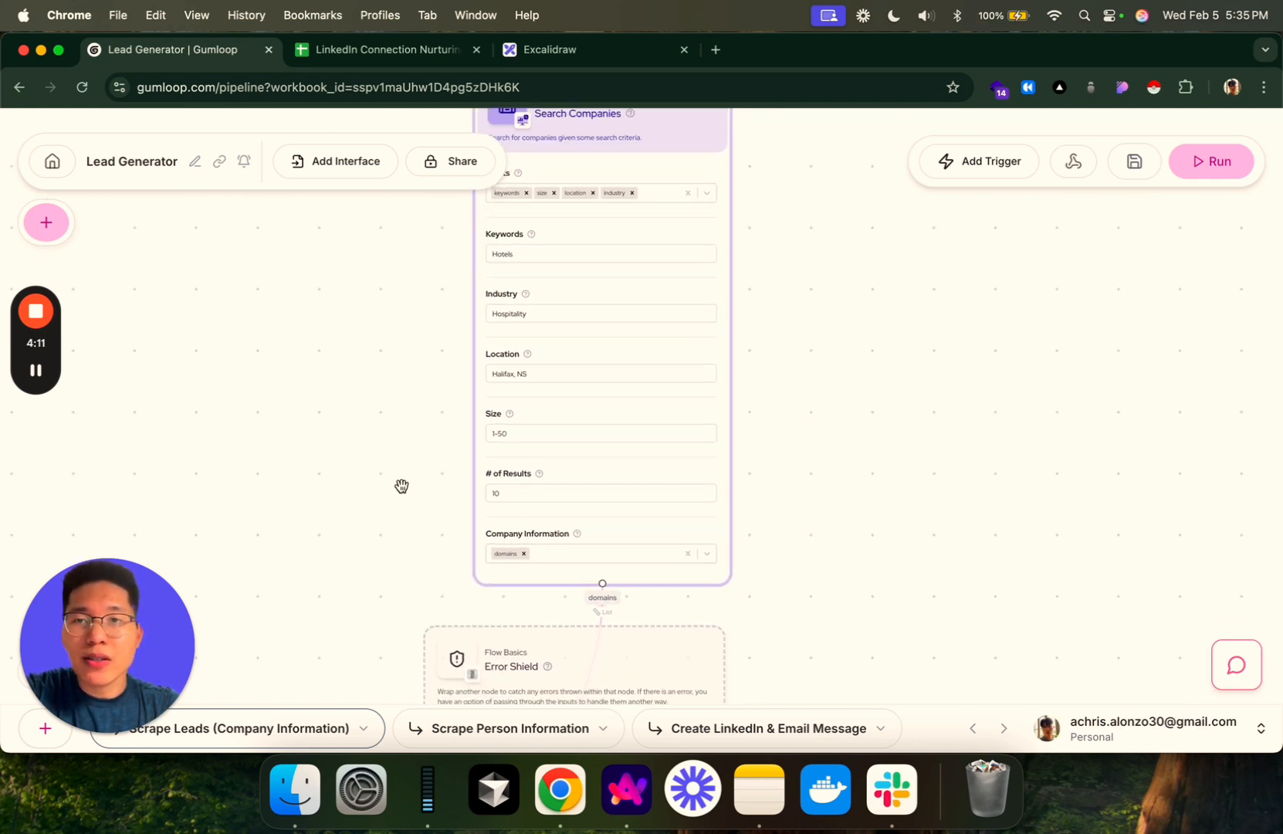
scroll(400, 473, "down", 3)
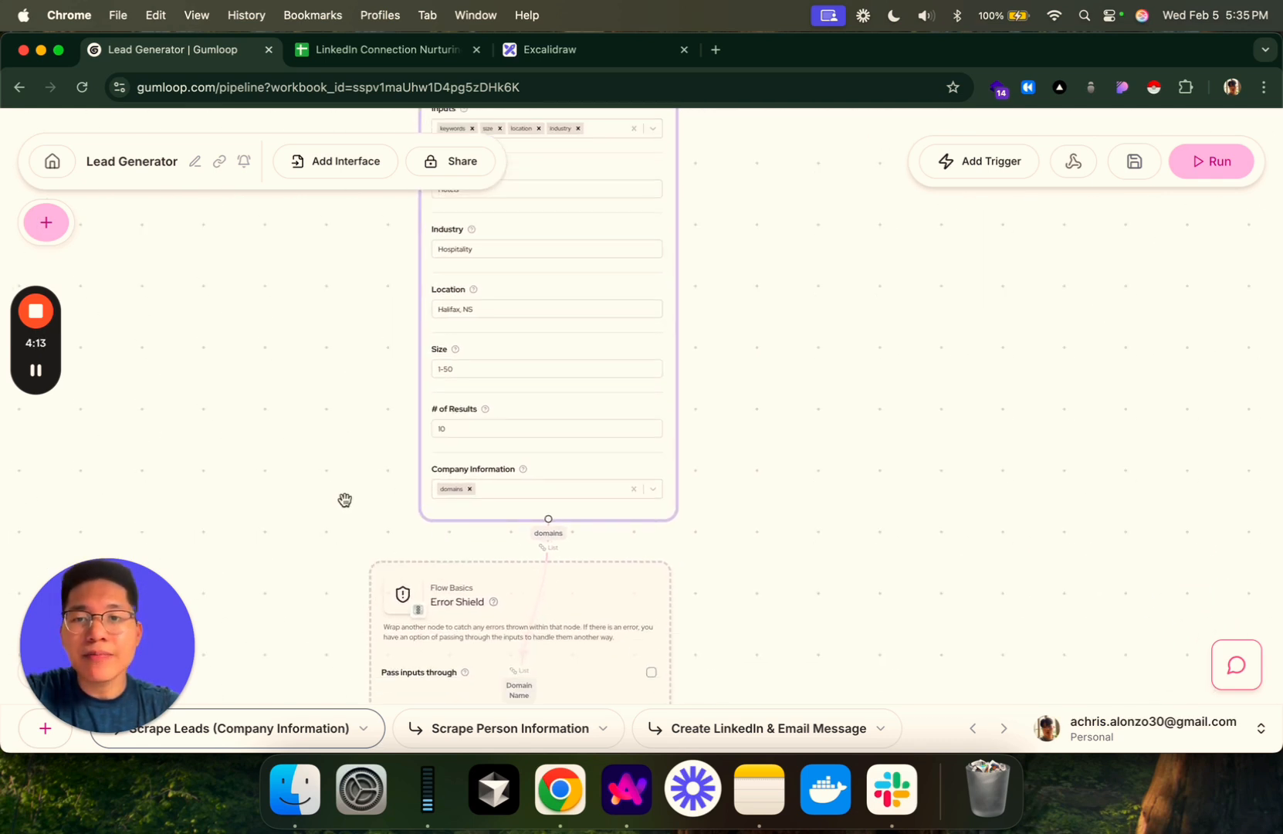
left_click(656, 491)
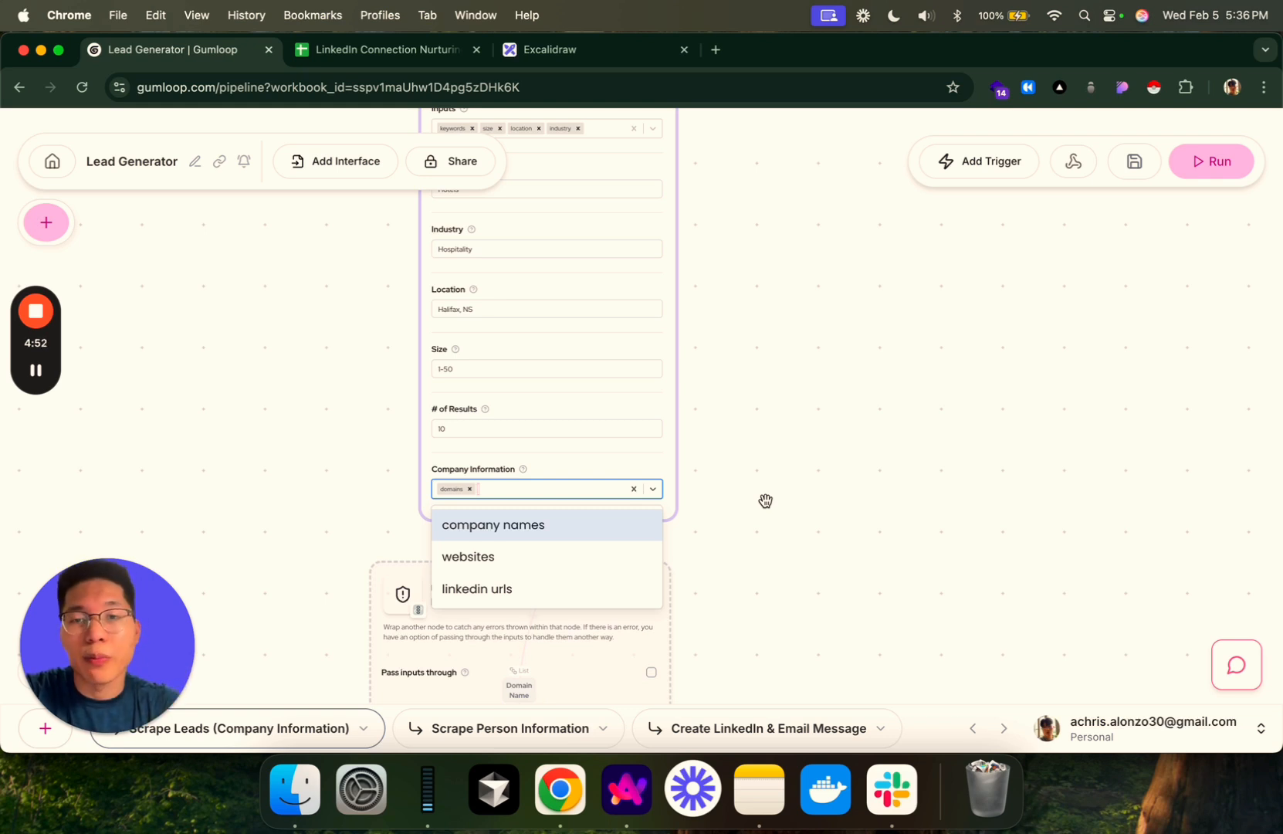
left_click(748, 521)
scroll(747, 490, "down", 3)
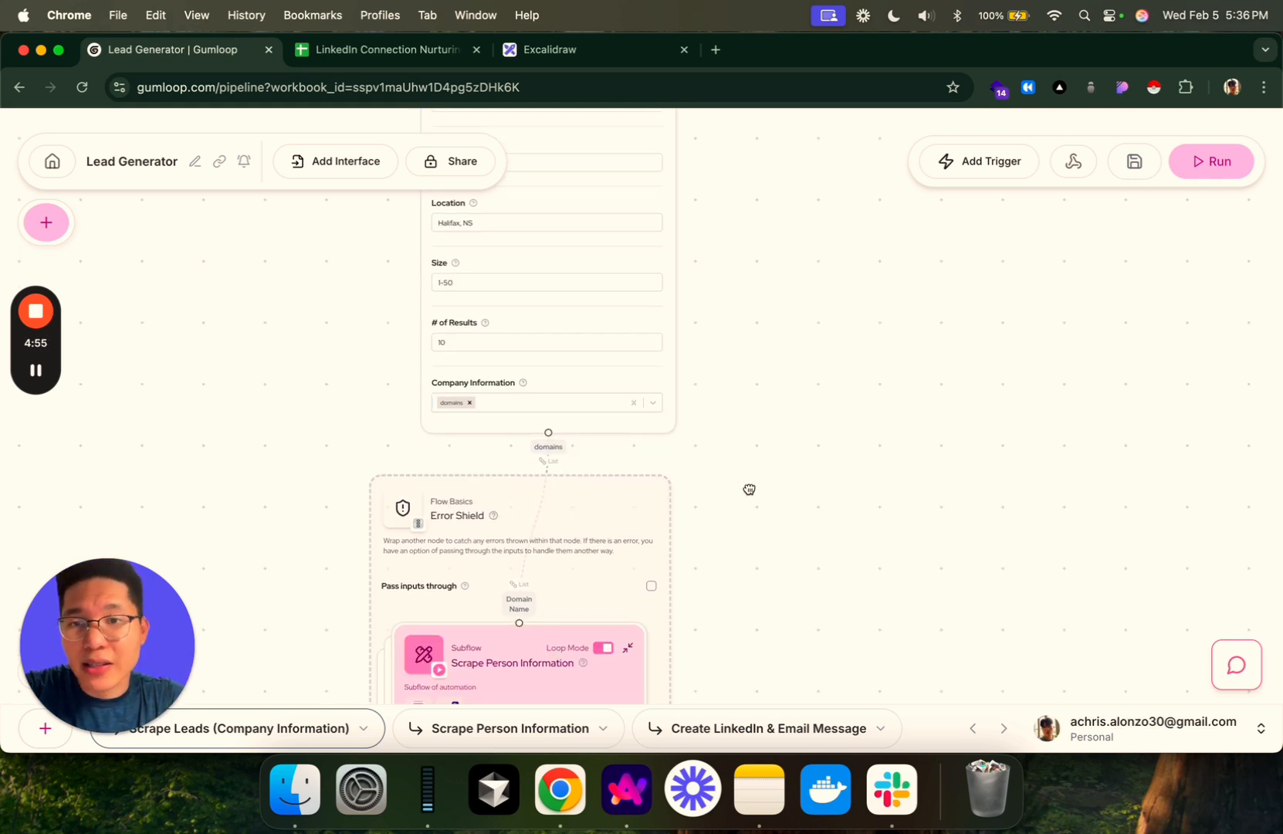
scroll(749, 489, "down", 5)
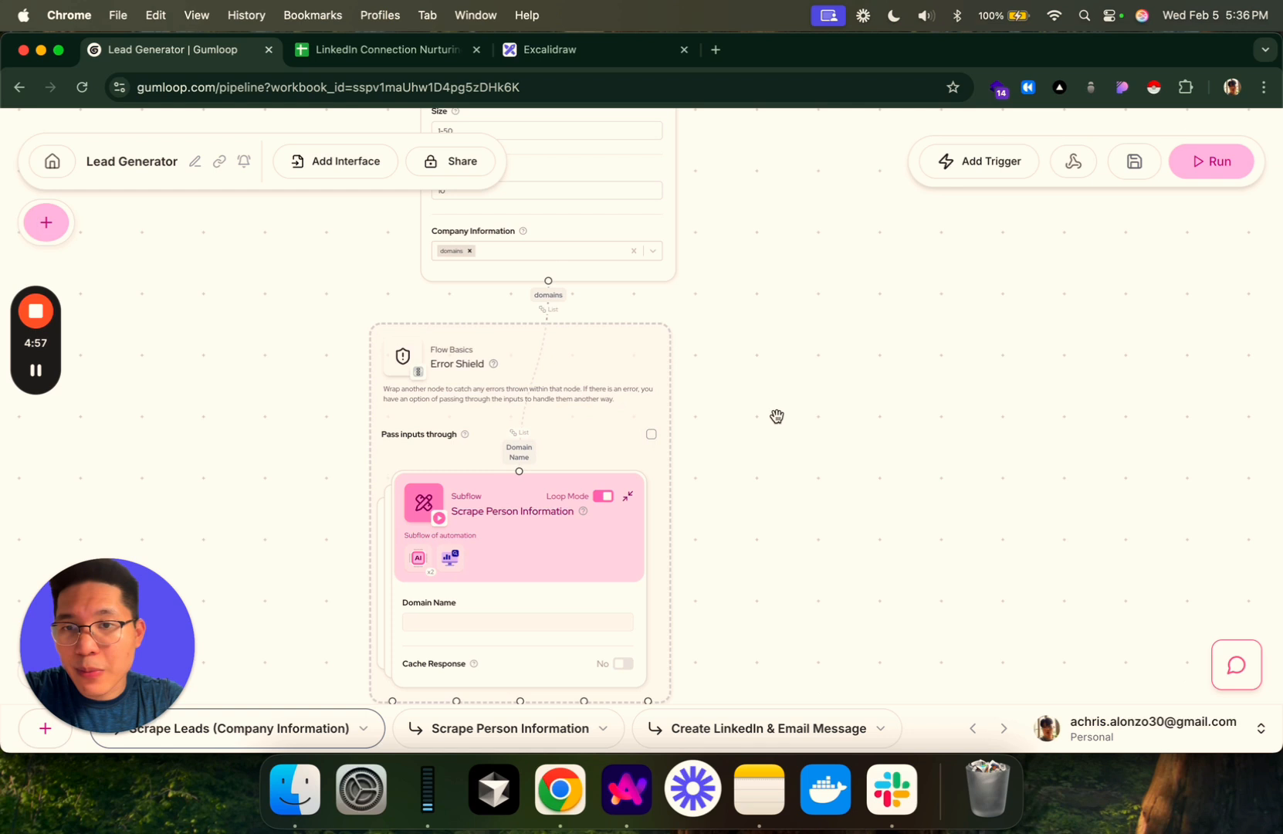
- Open the node library below the Scrape Person Information subflow view and search it for "scrape person information"
scroll(777, 416, "down", 2)
mouse_move(490, 471)
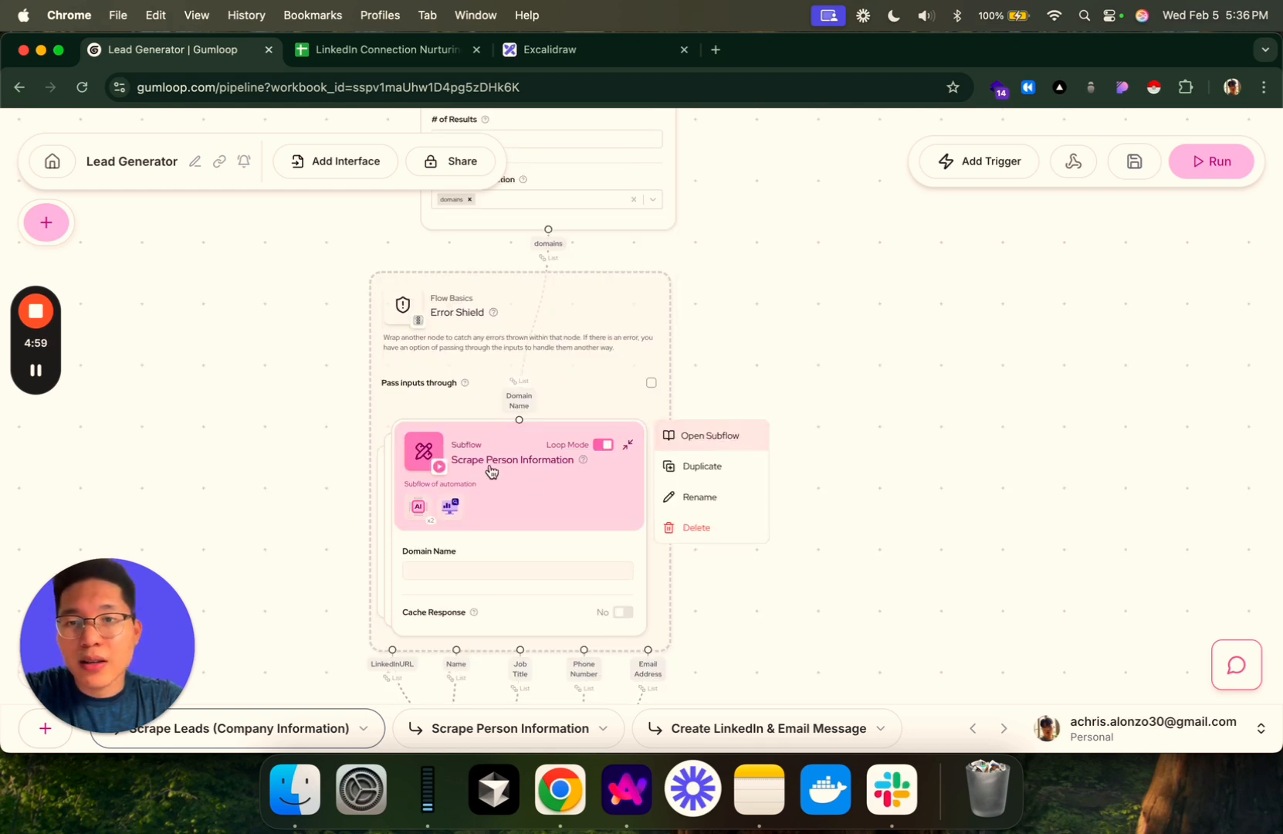
scroll(812, 546, "down", 1)
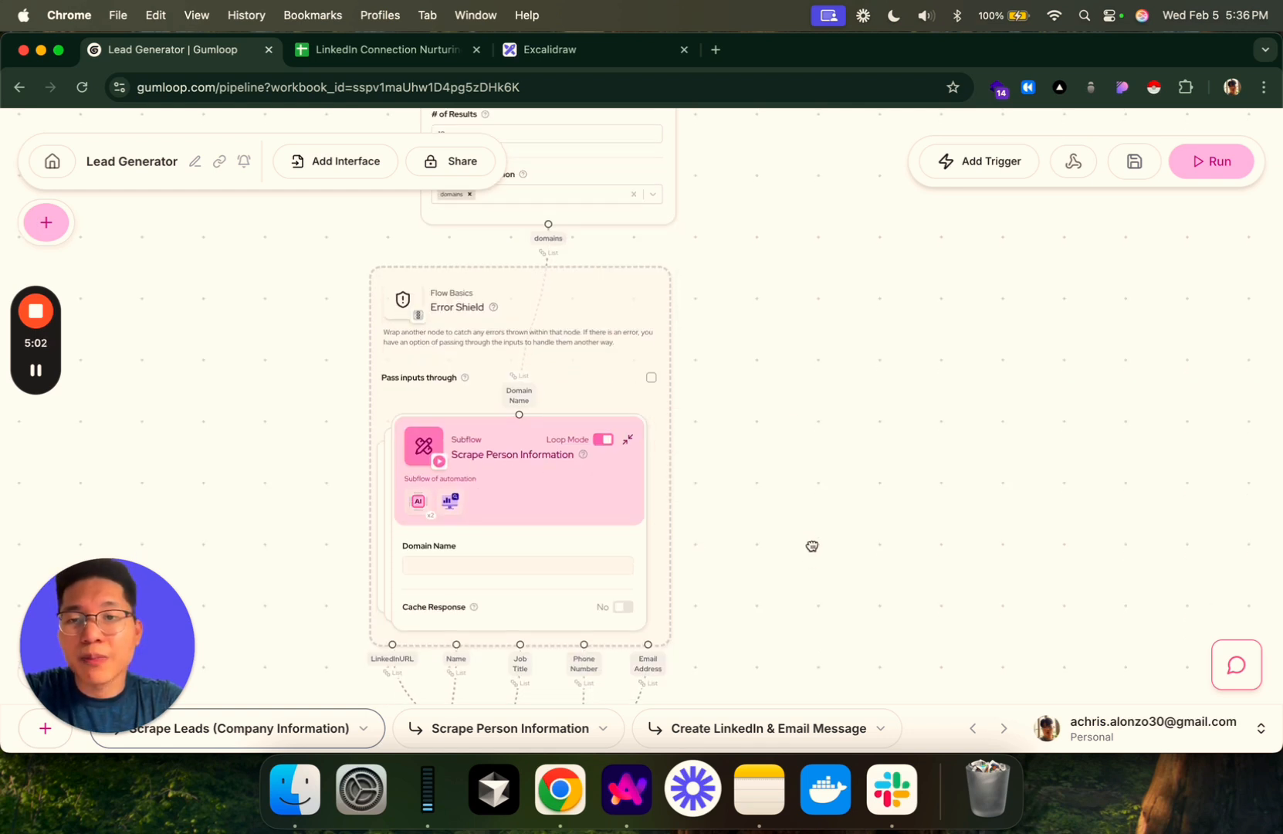
scroll(813, 546, "down", 2)
left_click_drag(43, 290, 43, 317)
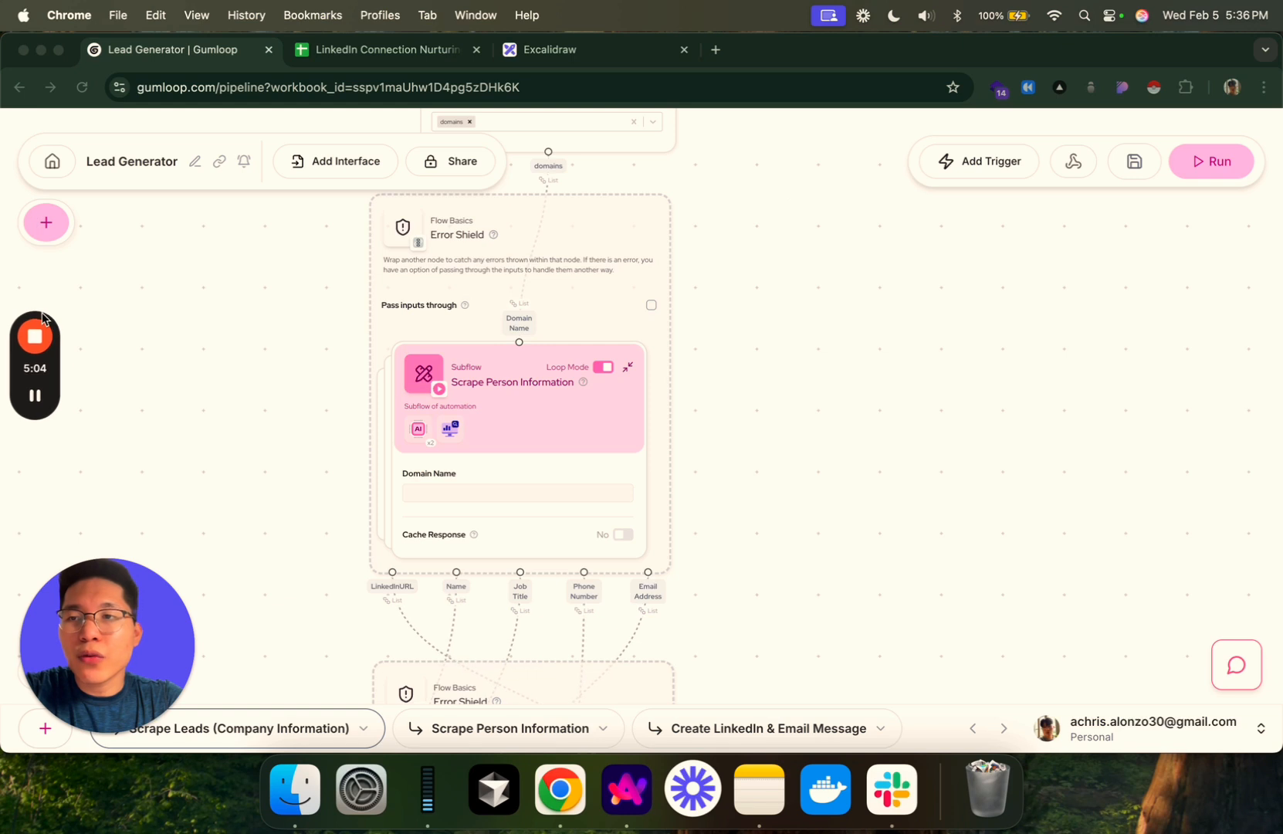
left_click(55, 232)
left_click(53, 228)
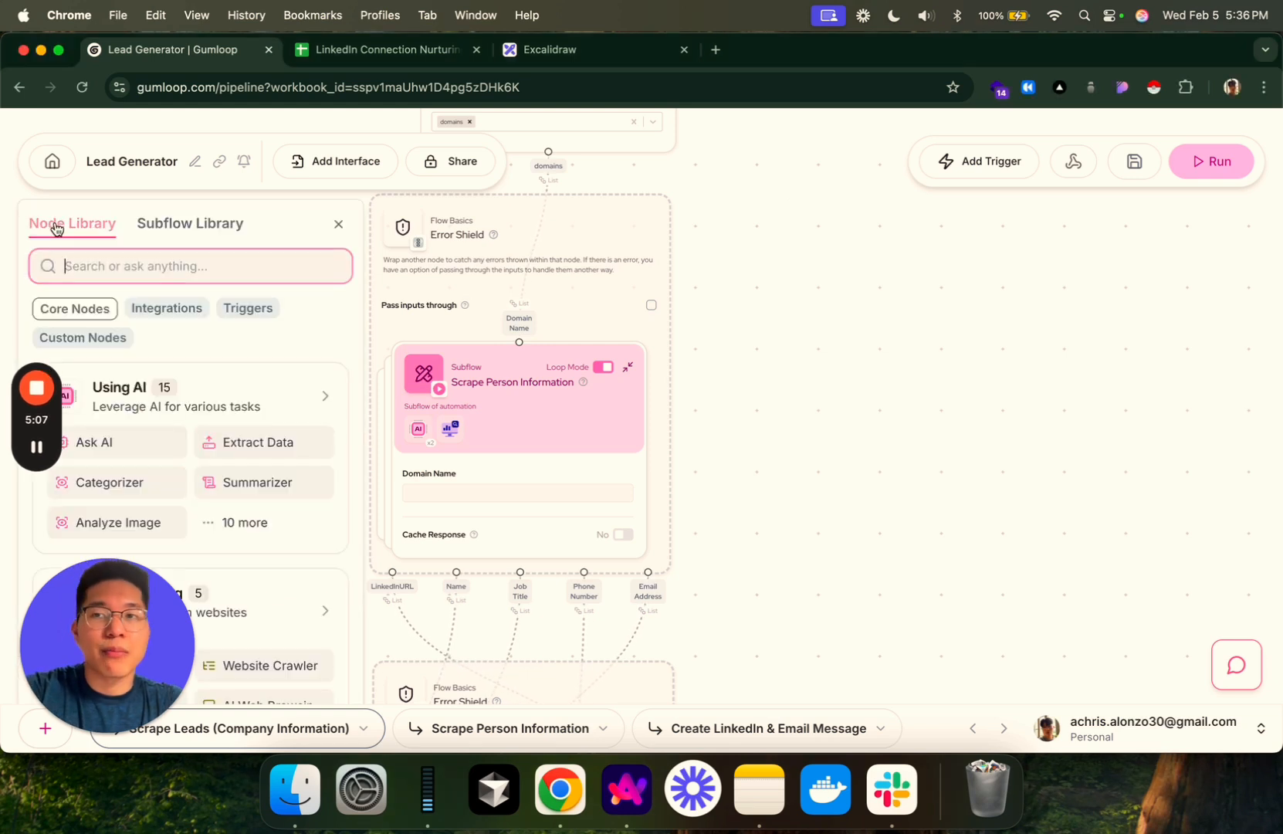
type("scrape per")
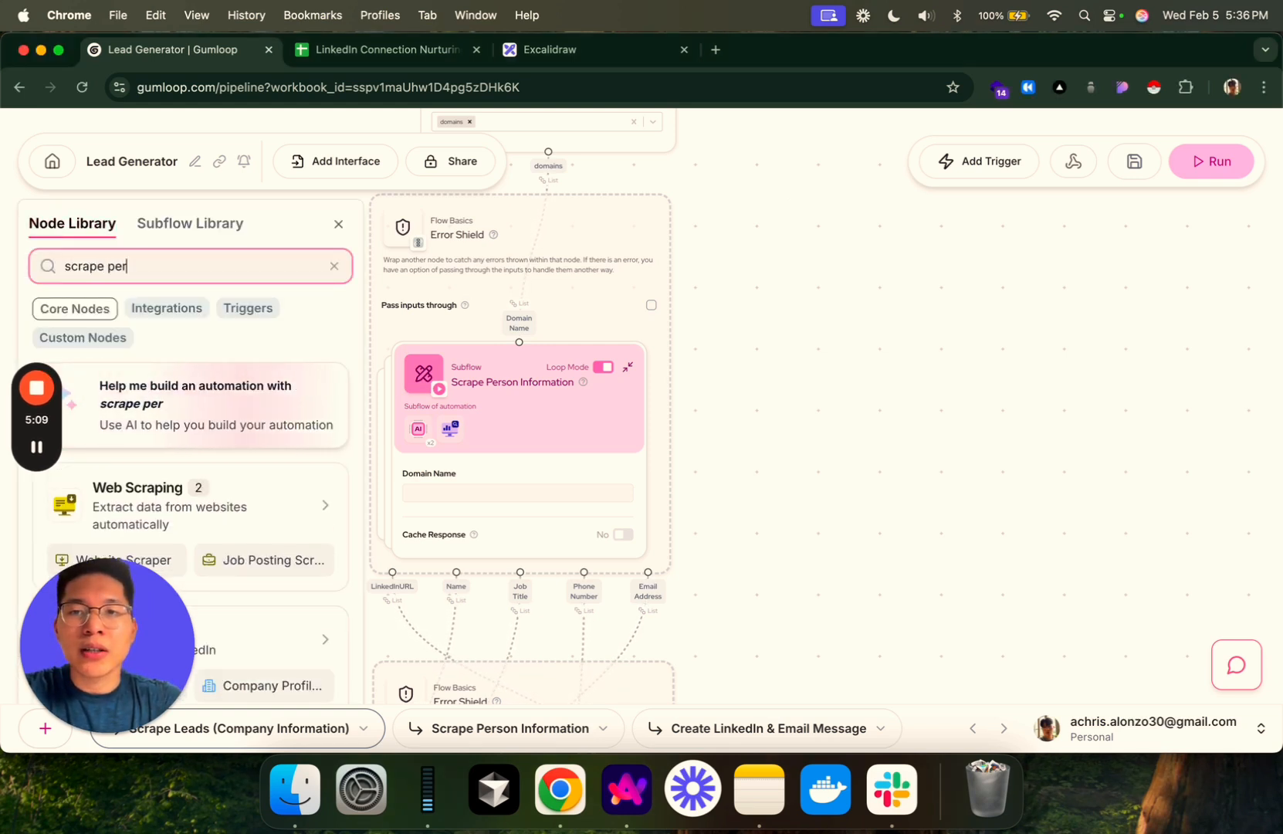
type("son information")
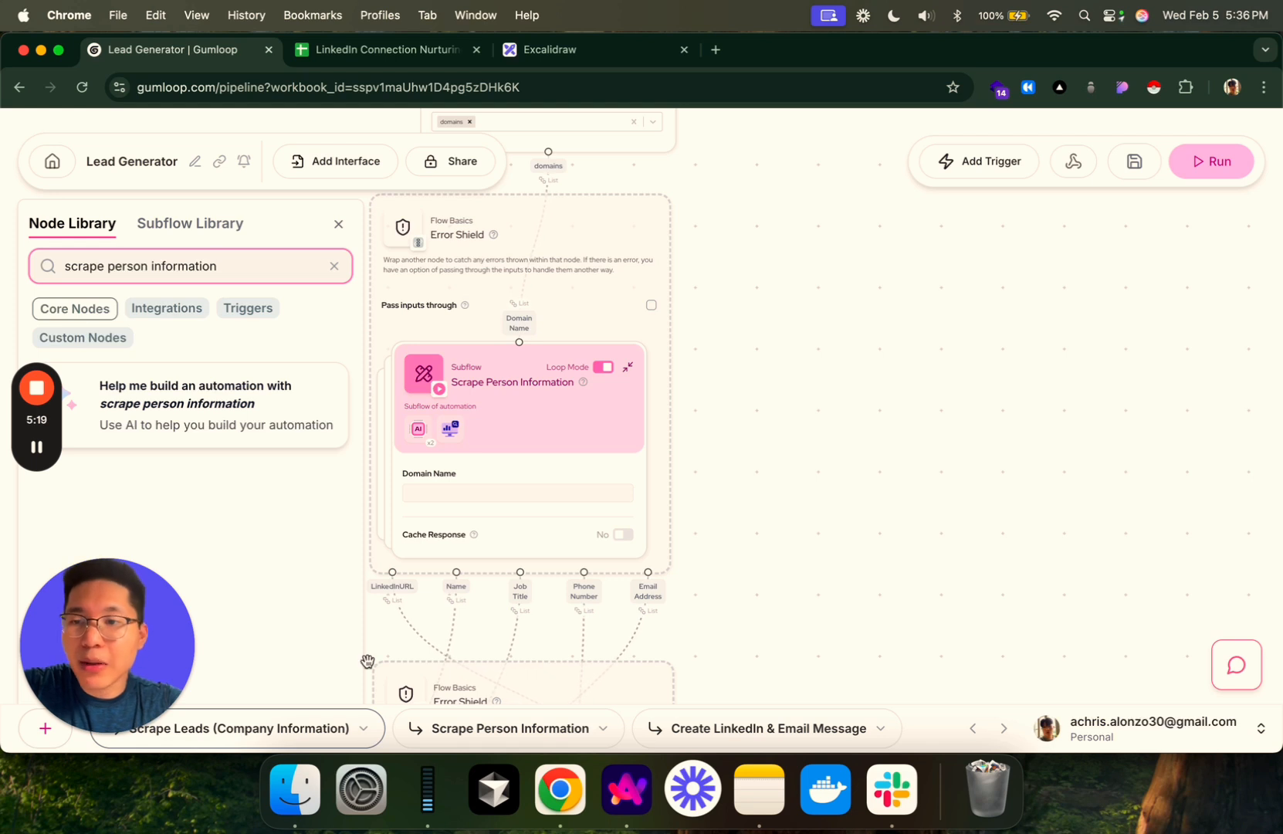
- Inspect the Scrape Person Information subflow node inside its Error Shield, including its domain name input and contact outputs
right_click(645, 352)
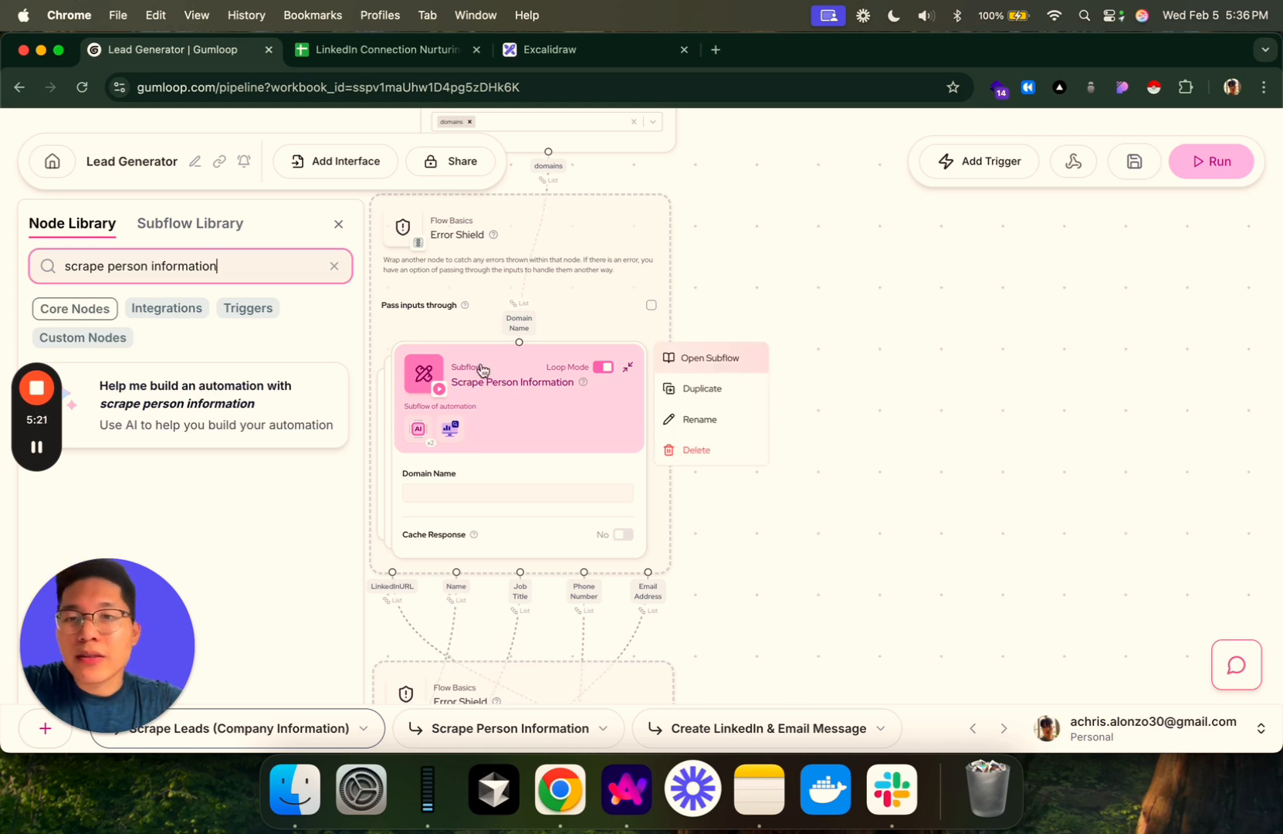
left_click_drag(764, 549, 851, 446)
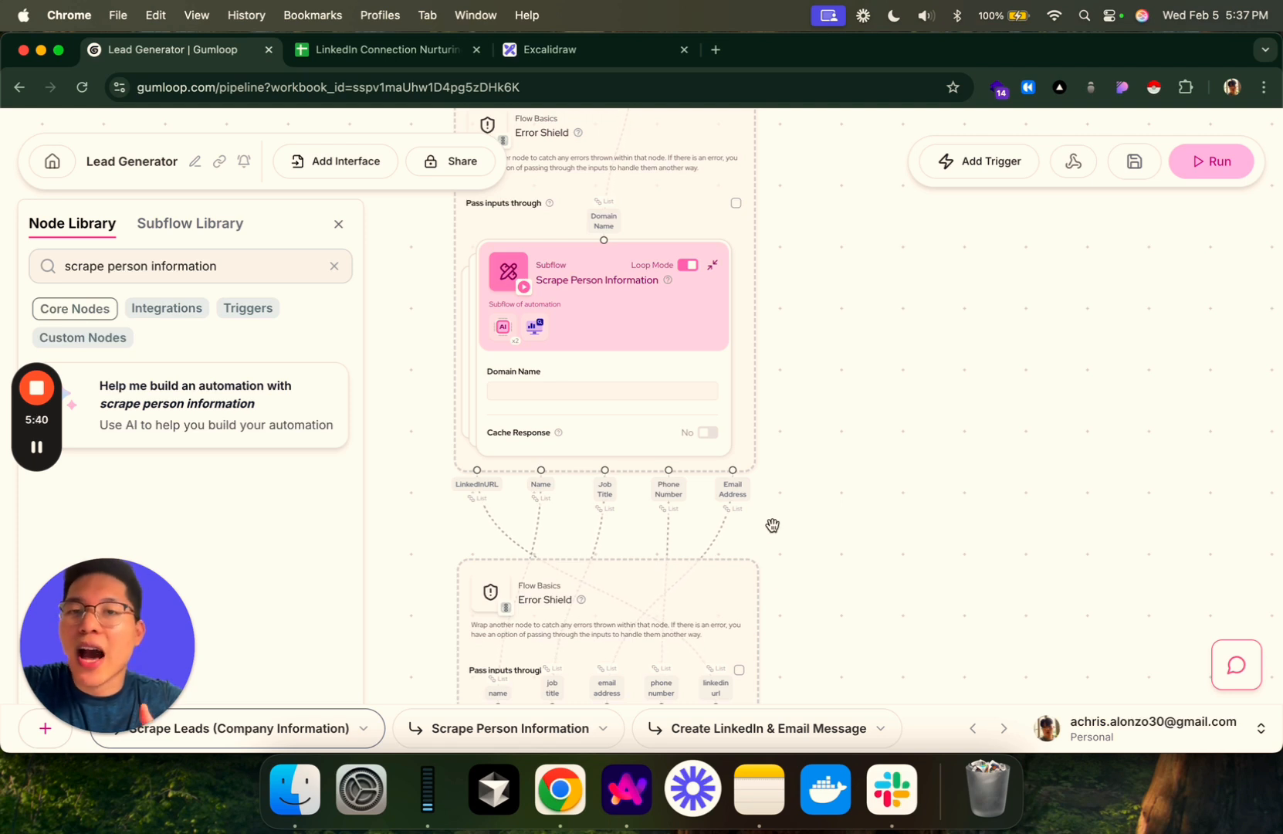
mouse_move(655, 272)
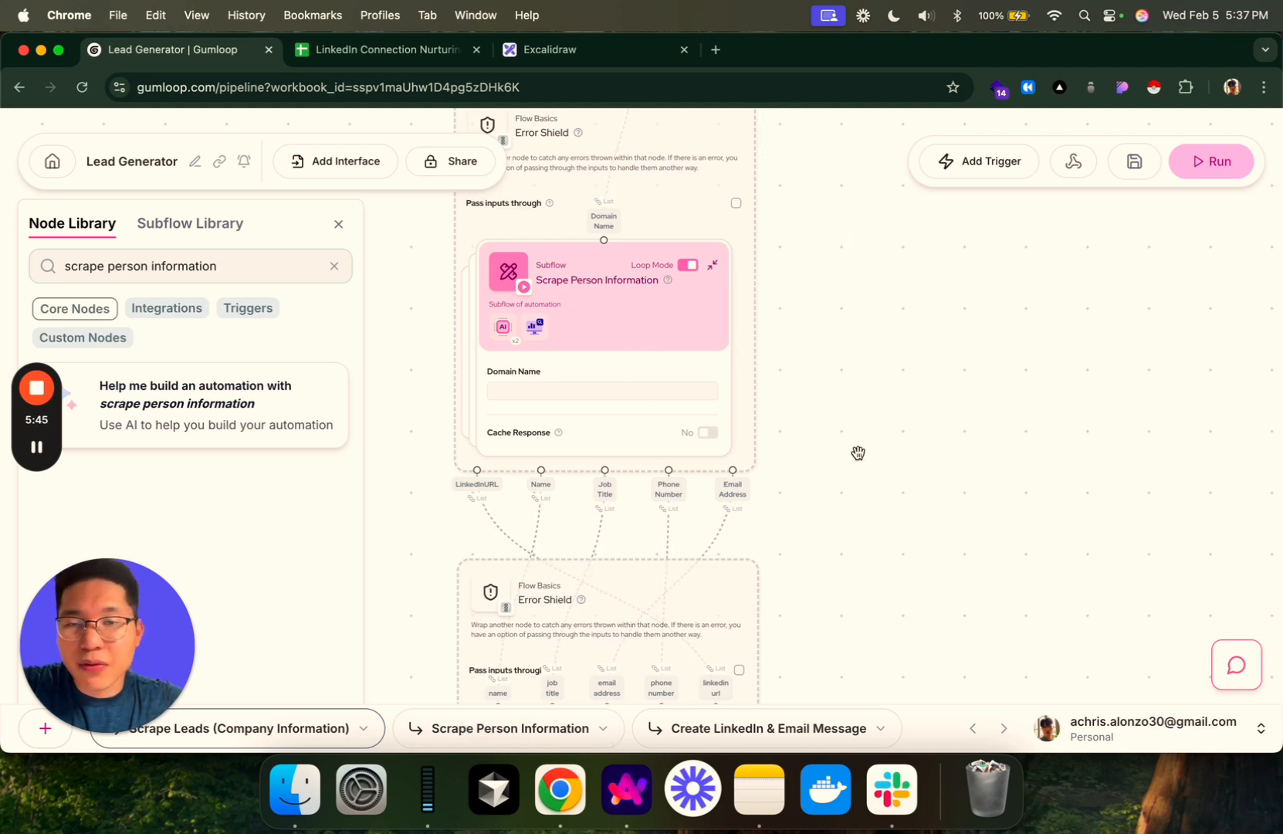
scroll(858, 453, "up", 3)
mouse_move(551, 394)
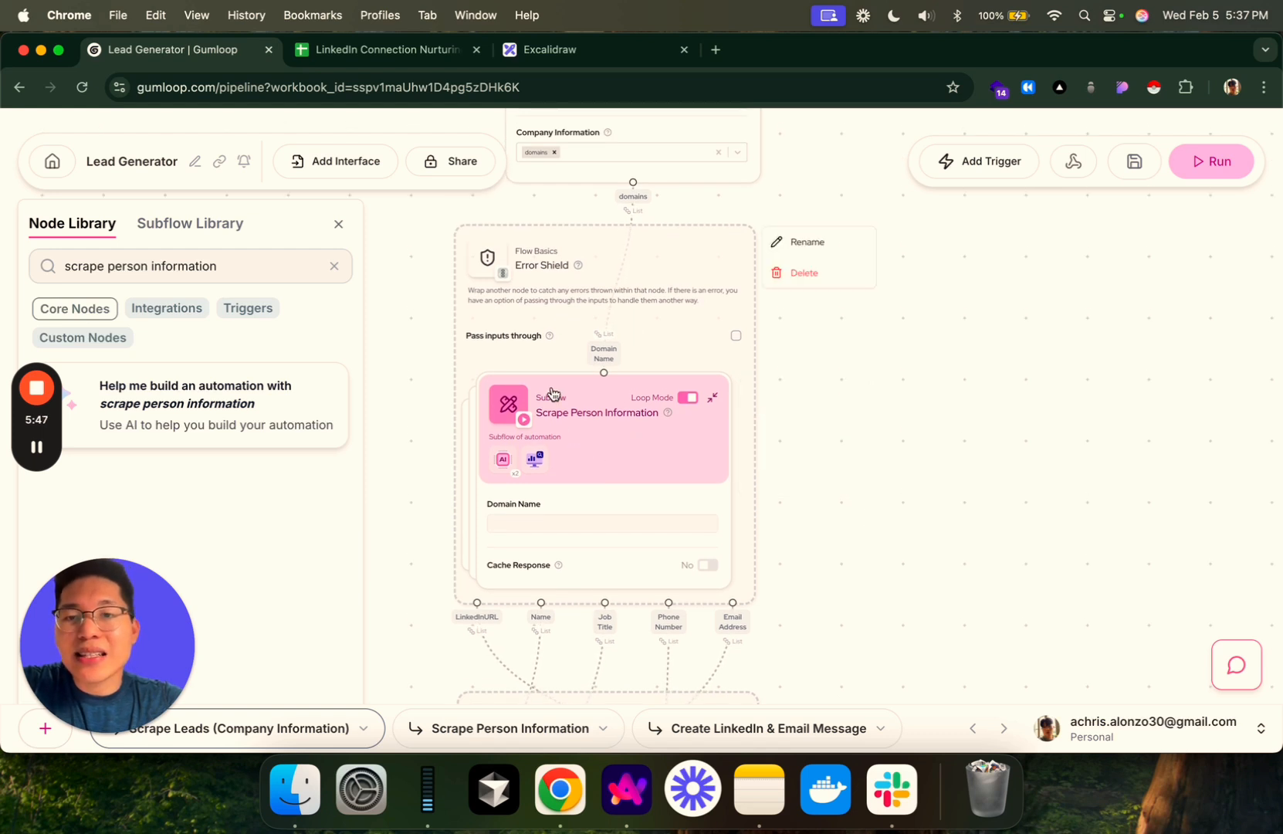
- Open the Scrape Person Information subflow and examine the If-Else condition wrapped around its Domain Name input
left_click(515, 726)
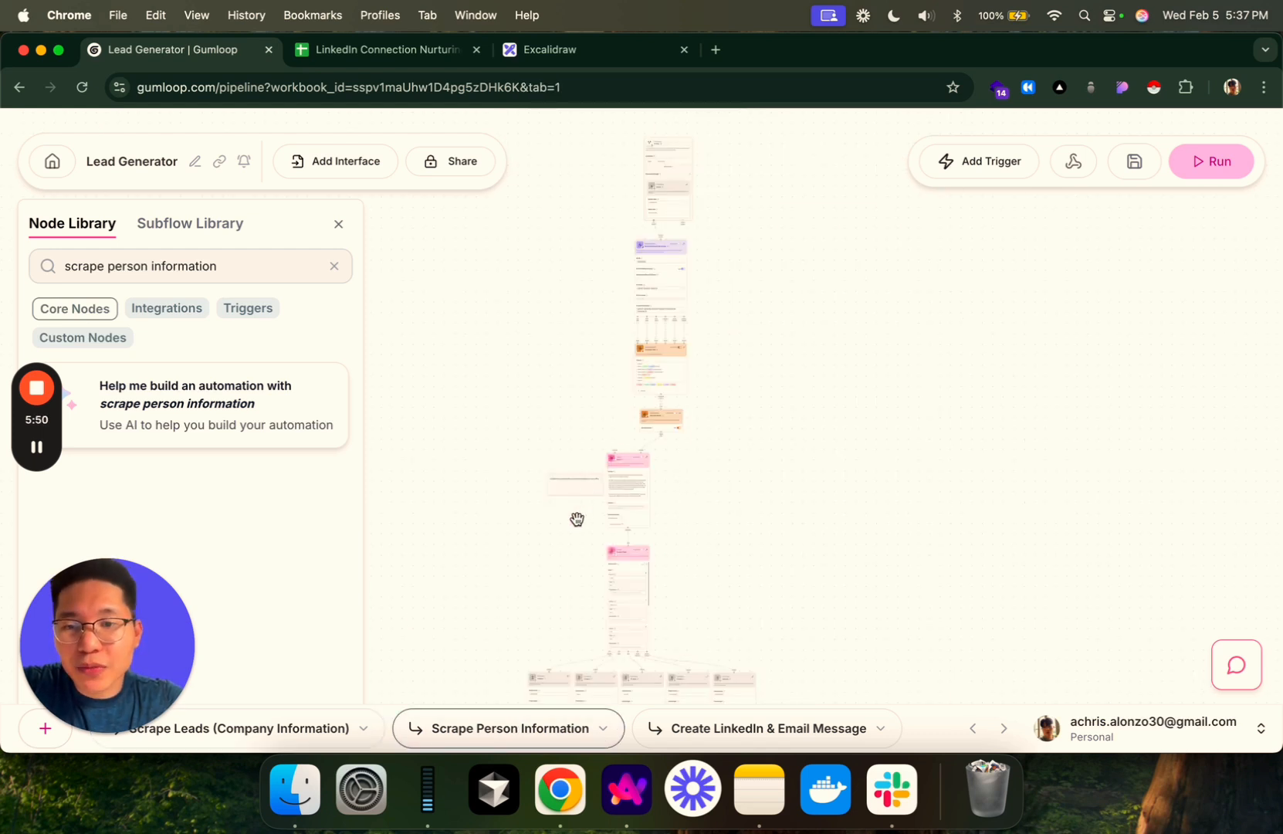
scroll(578, 518, "up", 4)
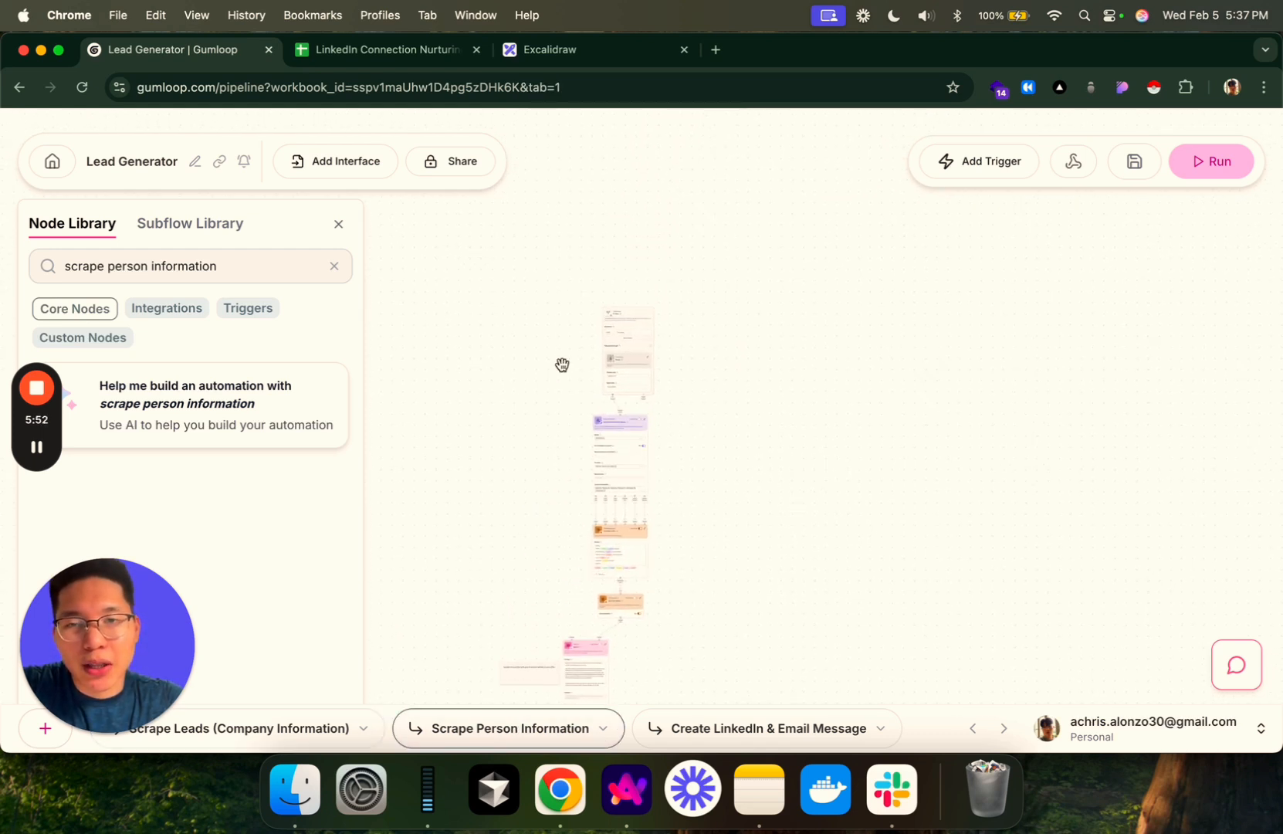
scroll(561, 364, "up", 10)
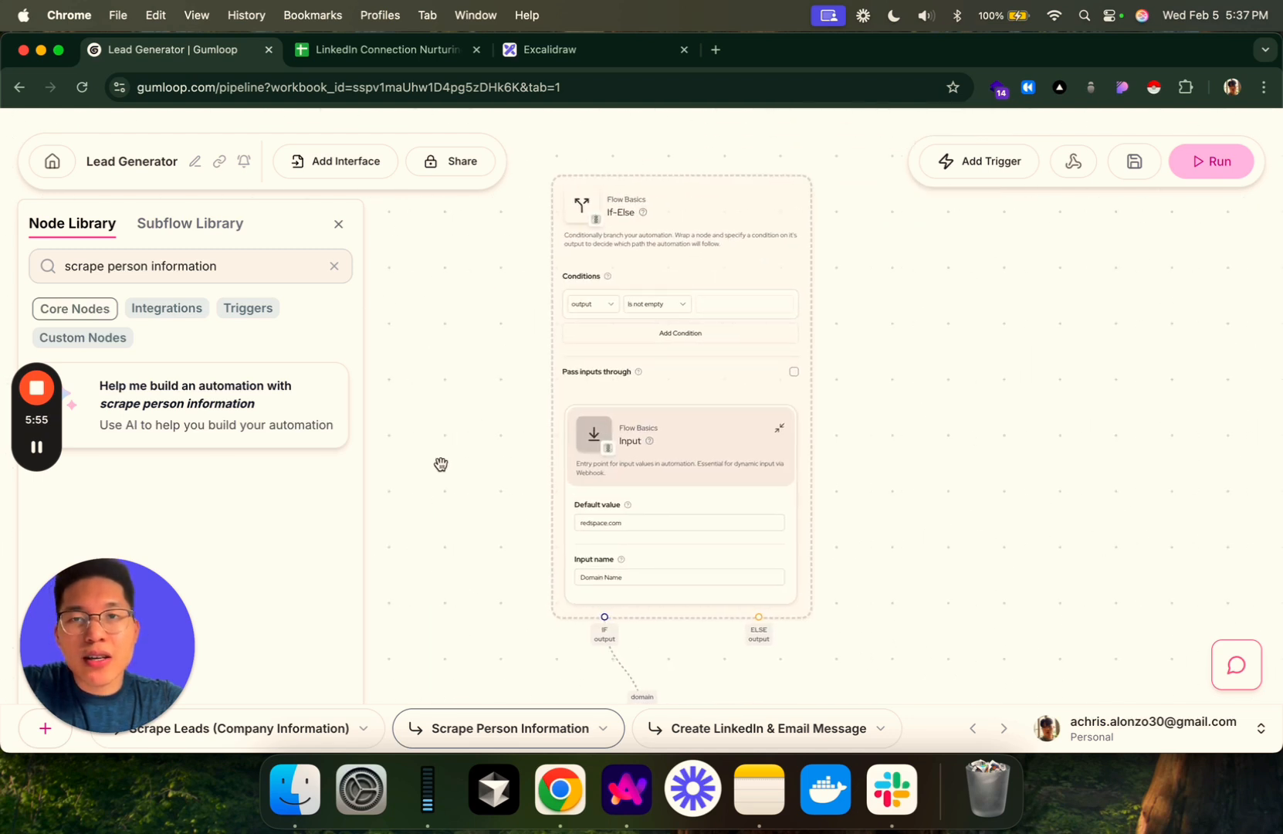
mouse_move(669, 188)
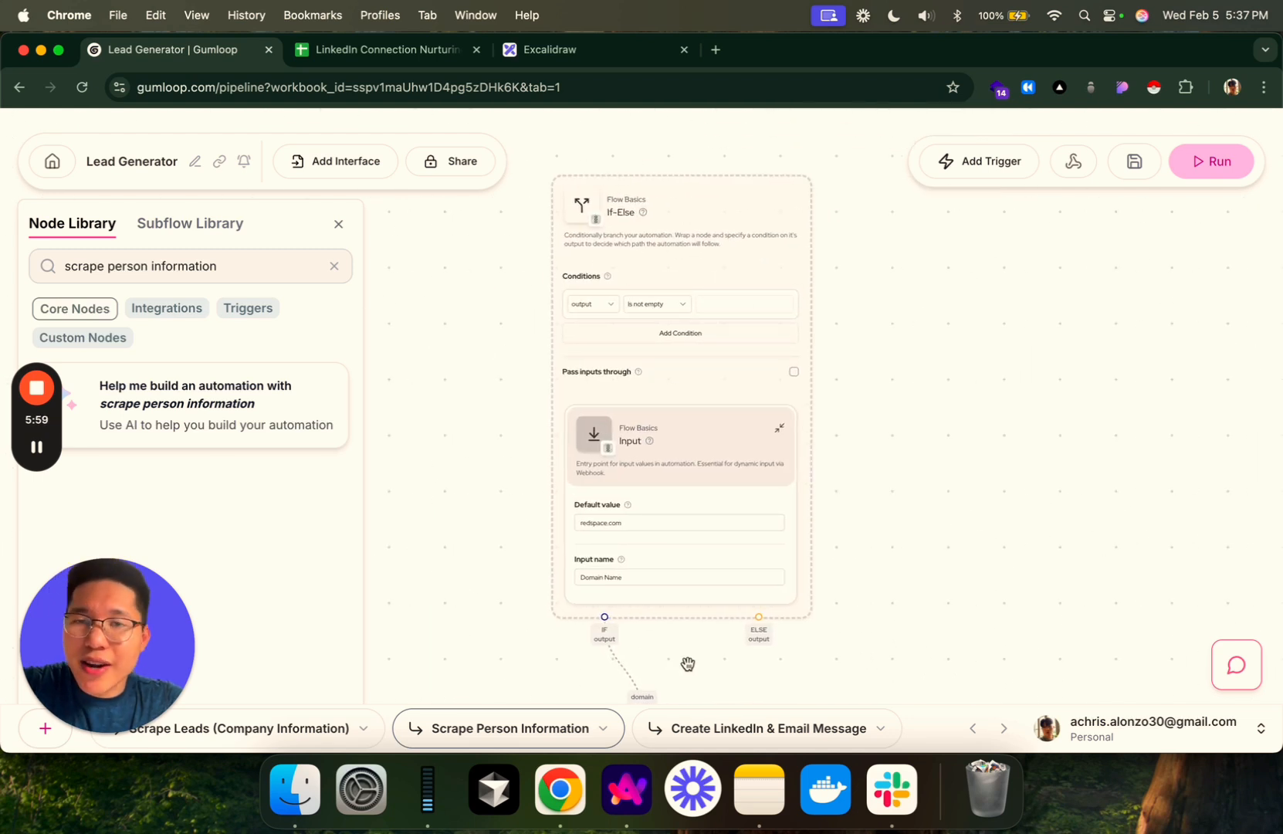
left_click_drag(925, 579, 883, 575)
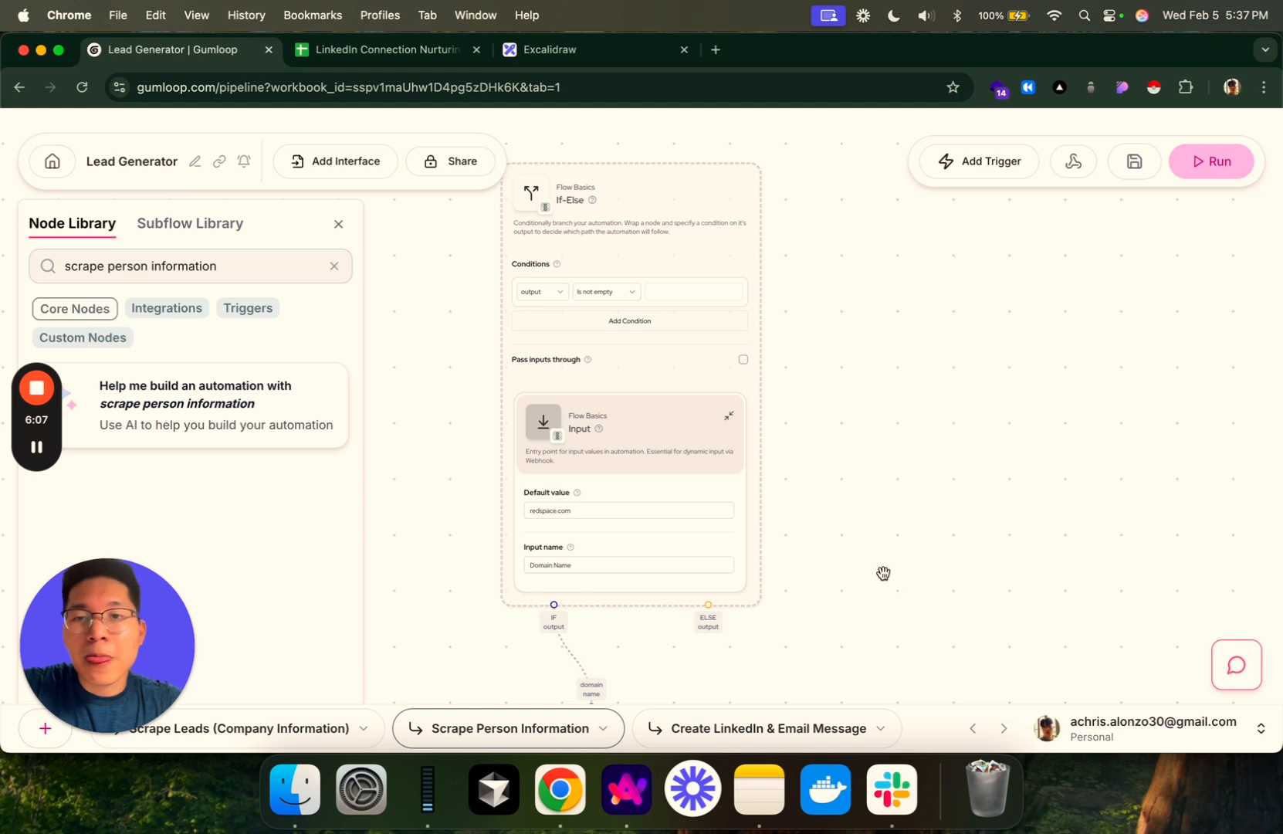
- Locate the Enrich Contact Information node in the subflow and search the node library for "enrich contact"
scroll(883, 573, "down", 5)
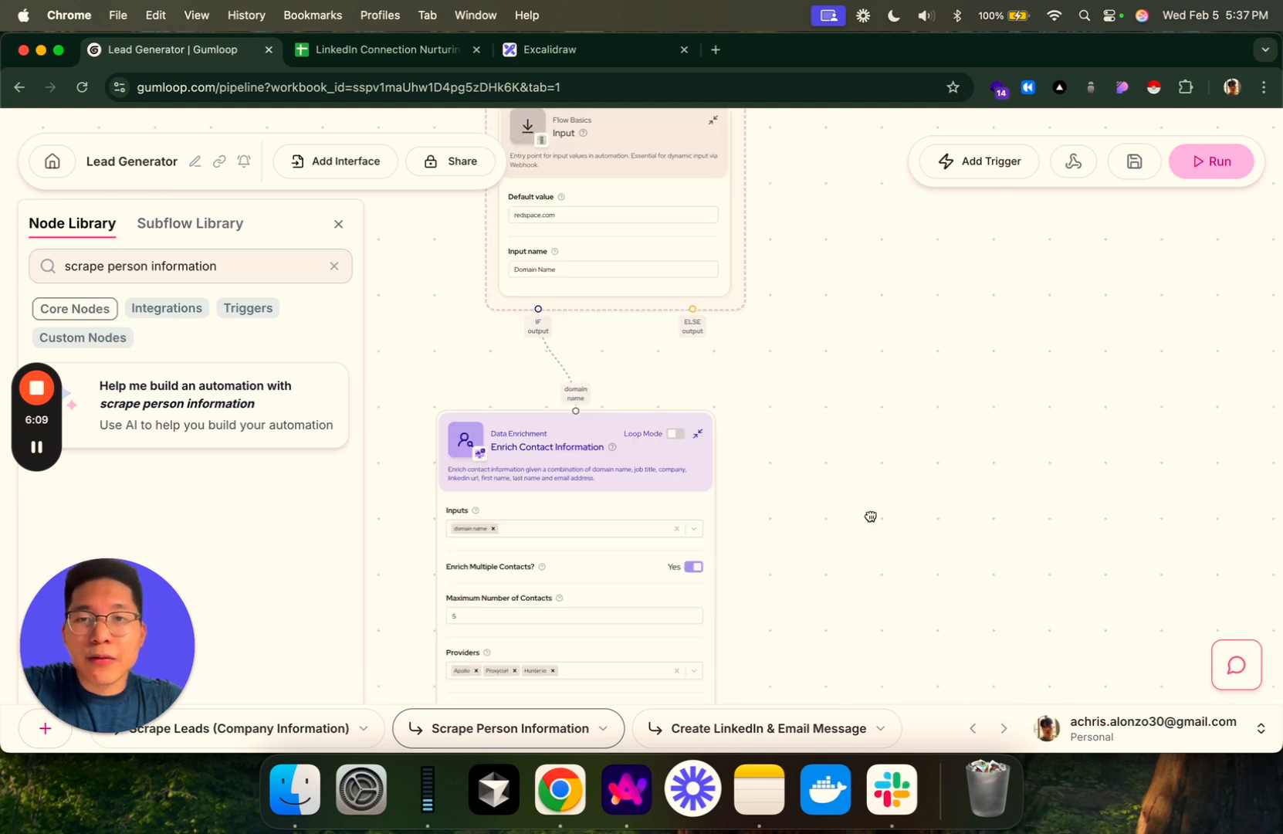
scroll(870, 516, "down", 4)
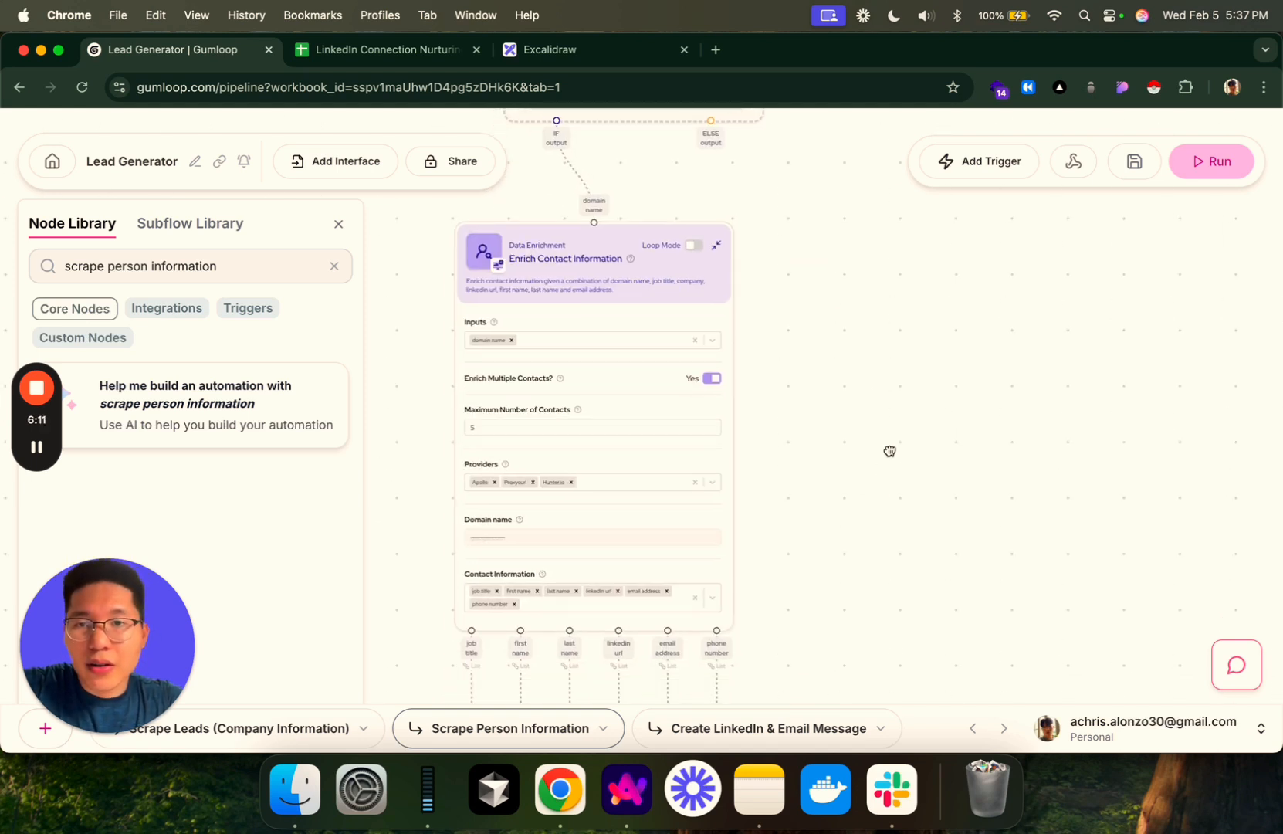
left_click_drag(891, 451, 904, 436)
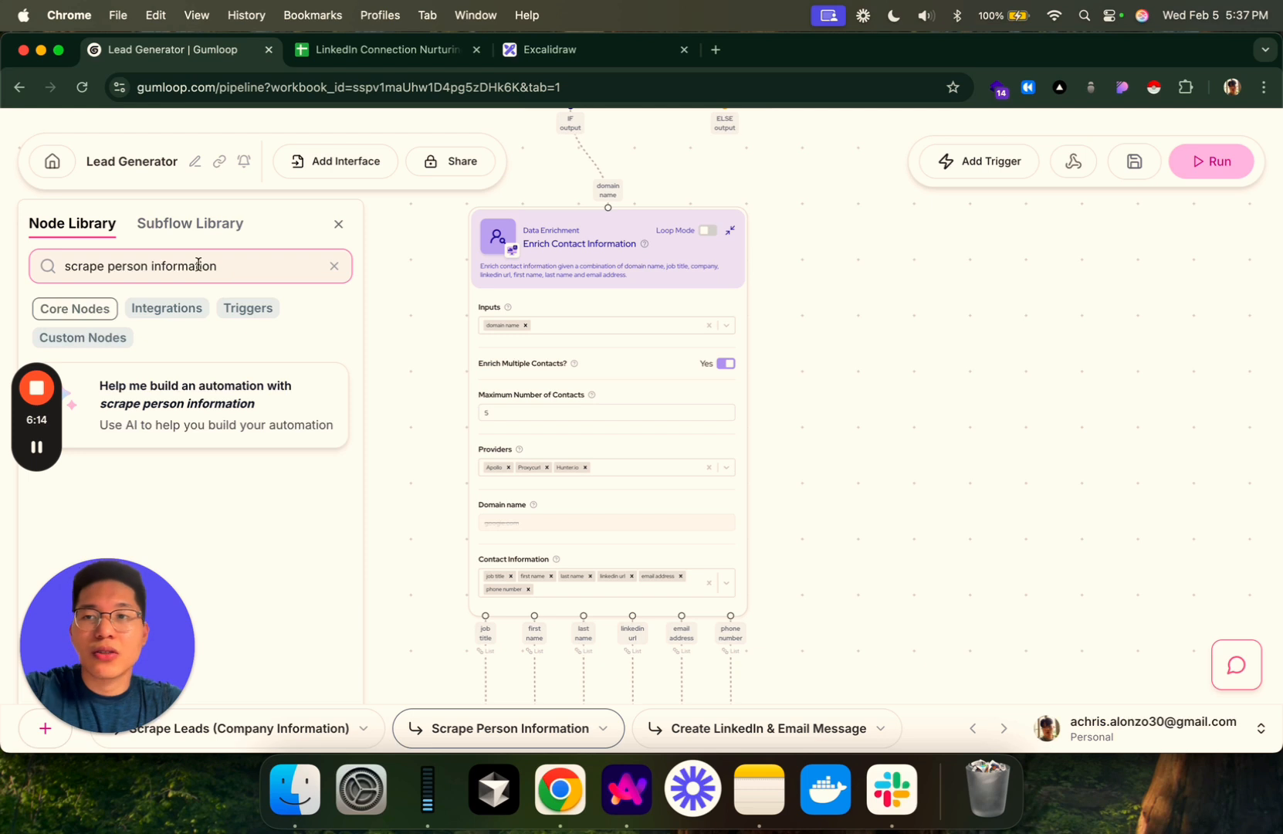
left_click_drag(149, 265, 48, 267)
type("enrich")
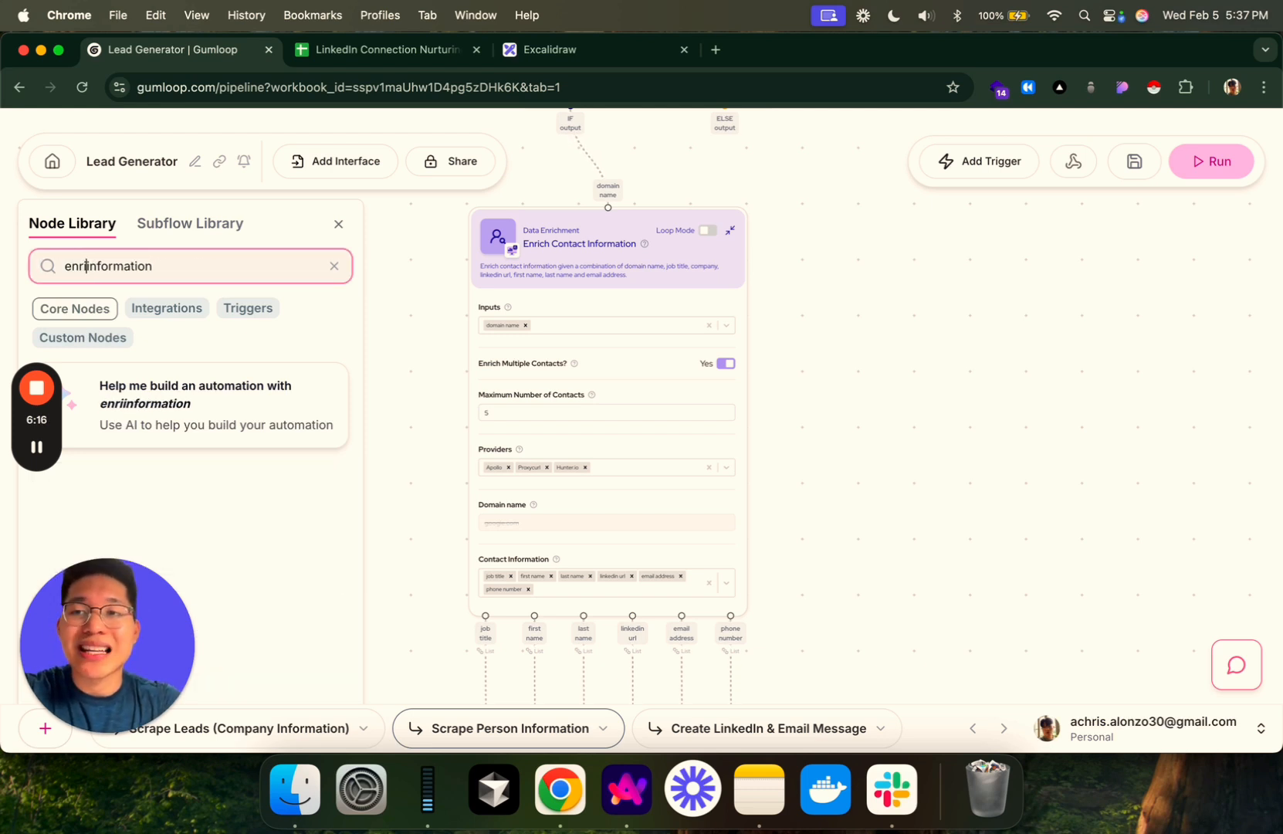
left_click_drag(215, 265, 98, 261)
type("contact")
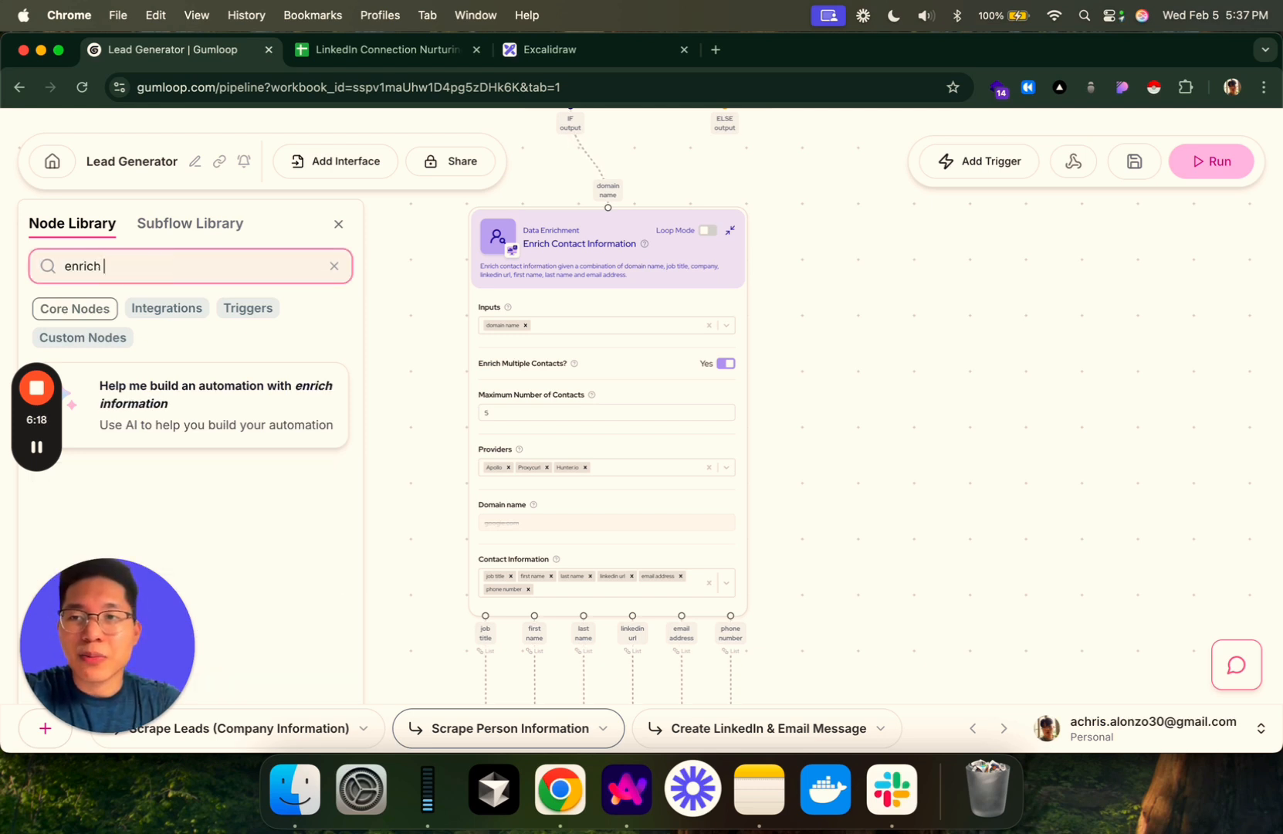
- Add an Enrich Contact Information node beside the existing one, then delete the added node
left_click_drag(172, 559, 909, 233)
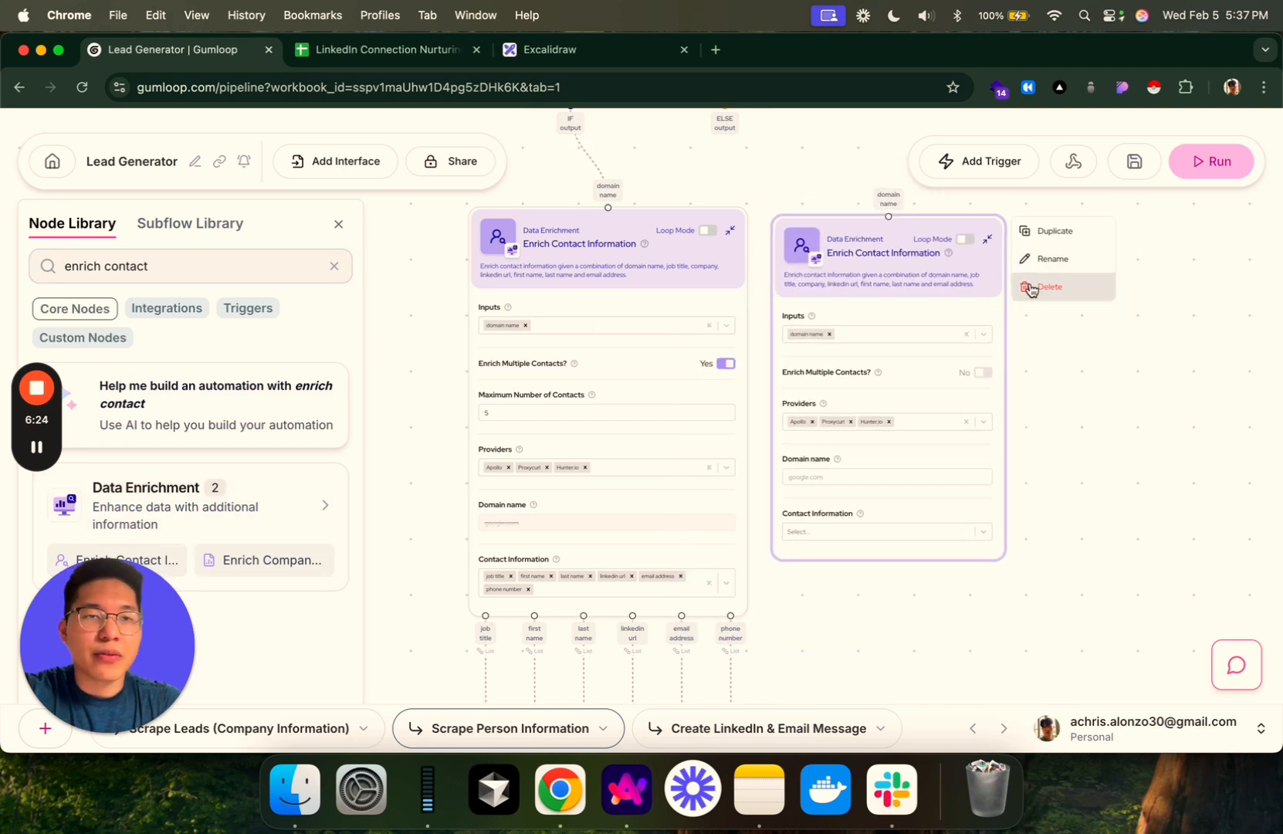
left_click(1030, 291)
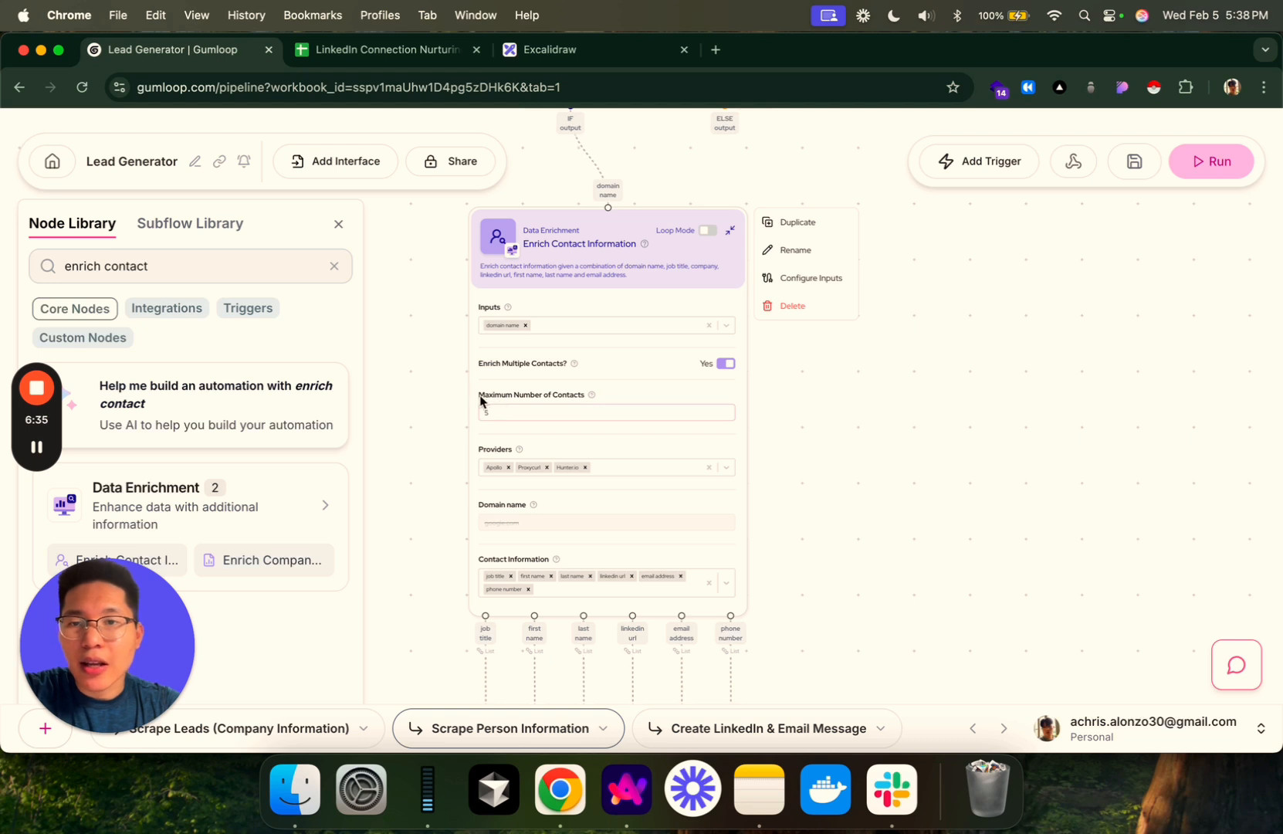
- Review the Enrich Contact Information settings for multiple contacts, maximum number of contacts, providers, domain name and contact information
mouse_move(591, 395)
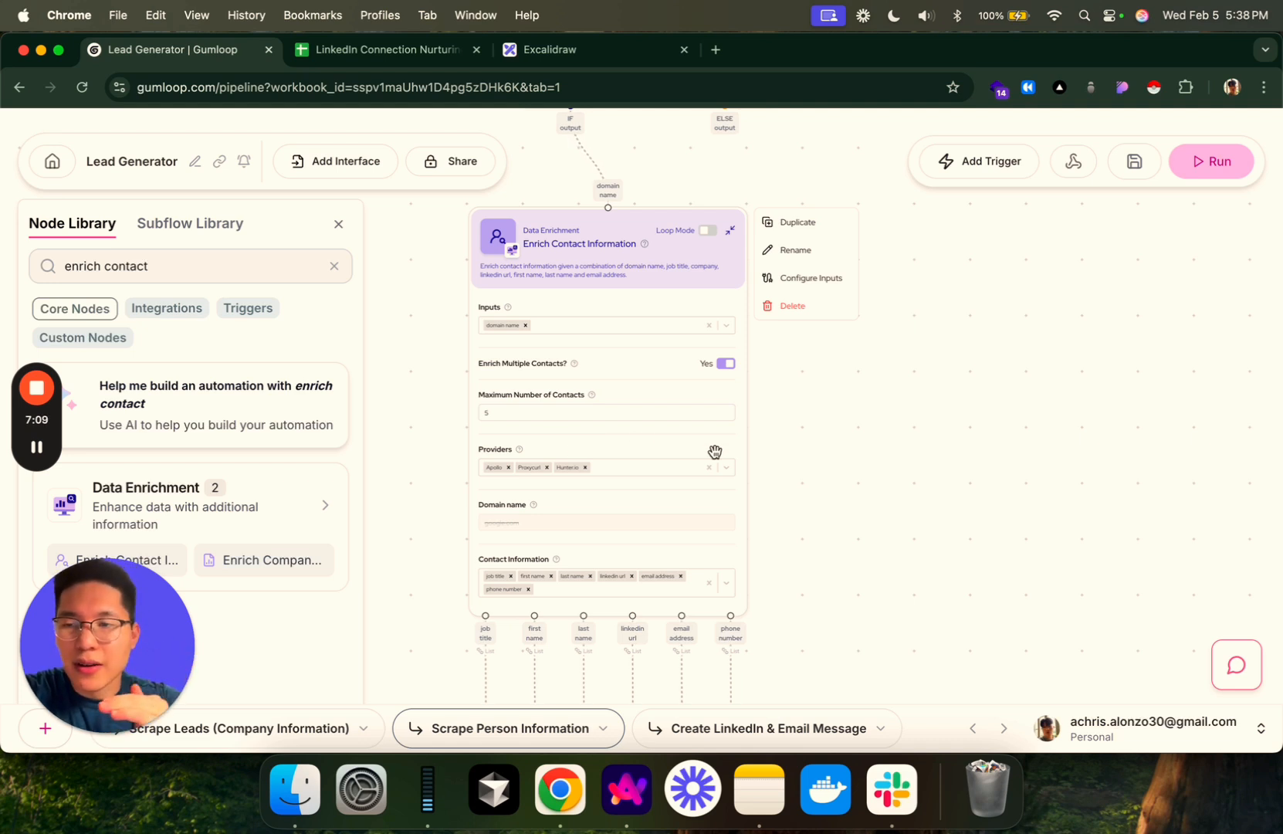
left_click_drag(809, 531, 809, 528)
mouse_move(676, 499)
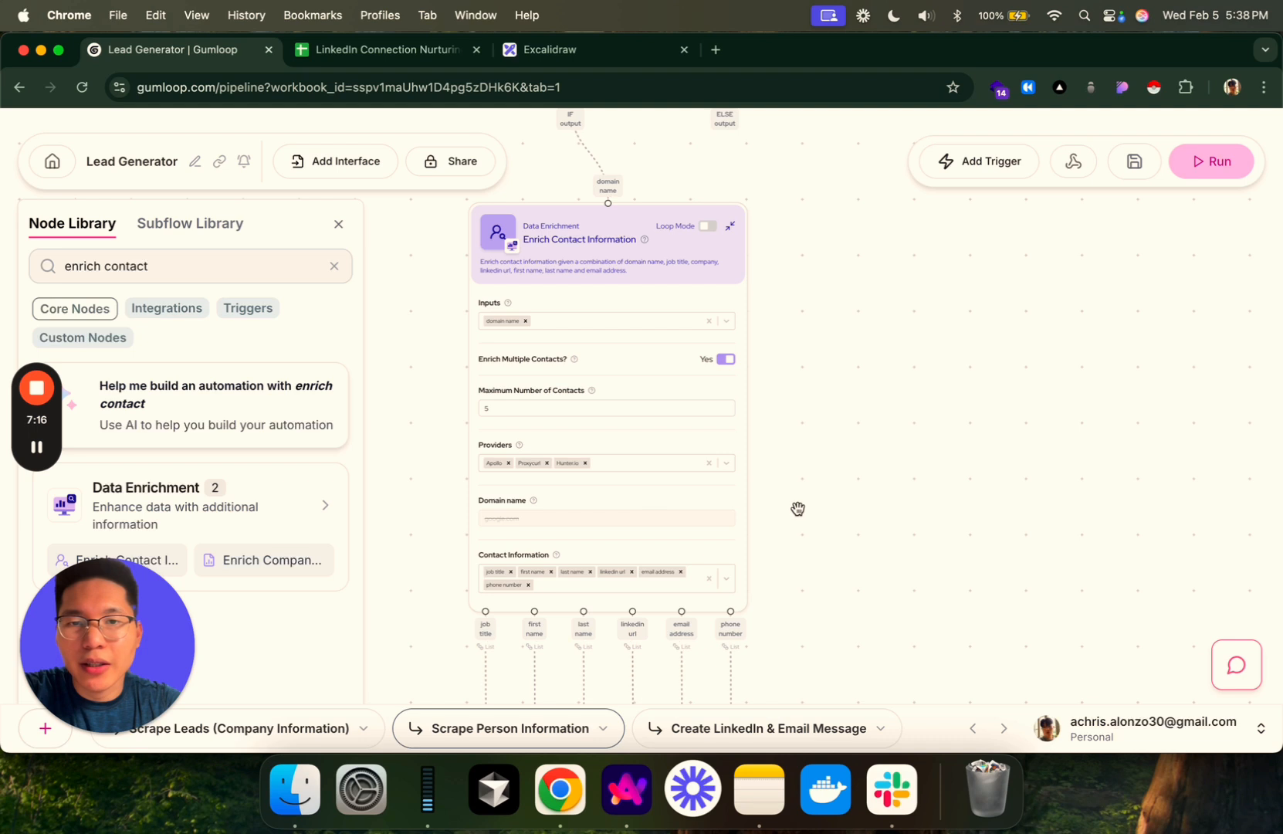
left_click_drag(796, 510, 798, 451)
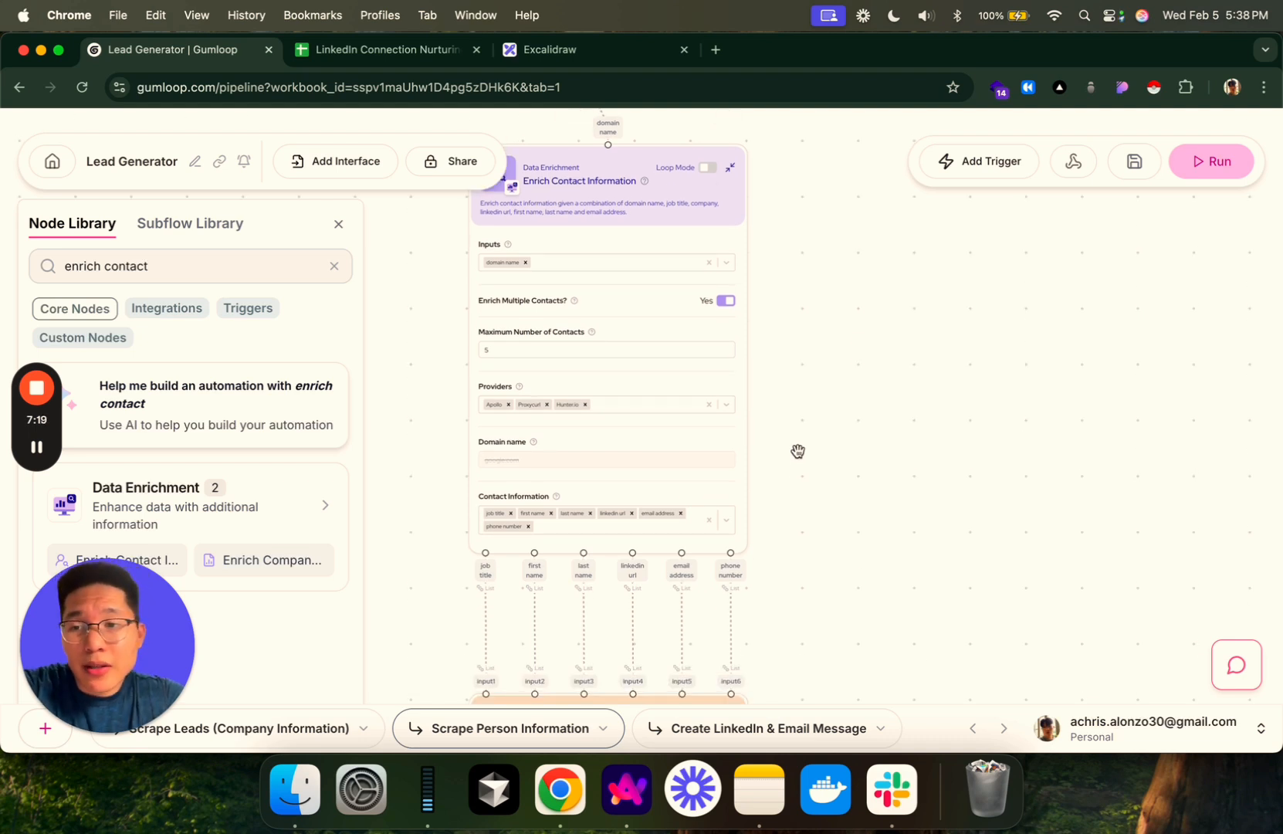
left_click_drag(798, 453, 1038, 493)
scroll(856, 481, "up", 3)
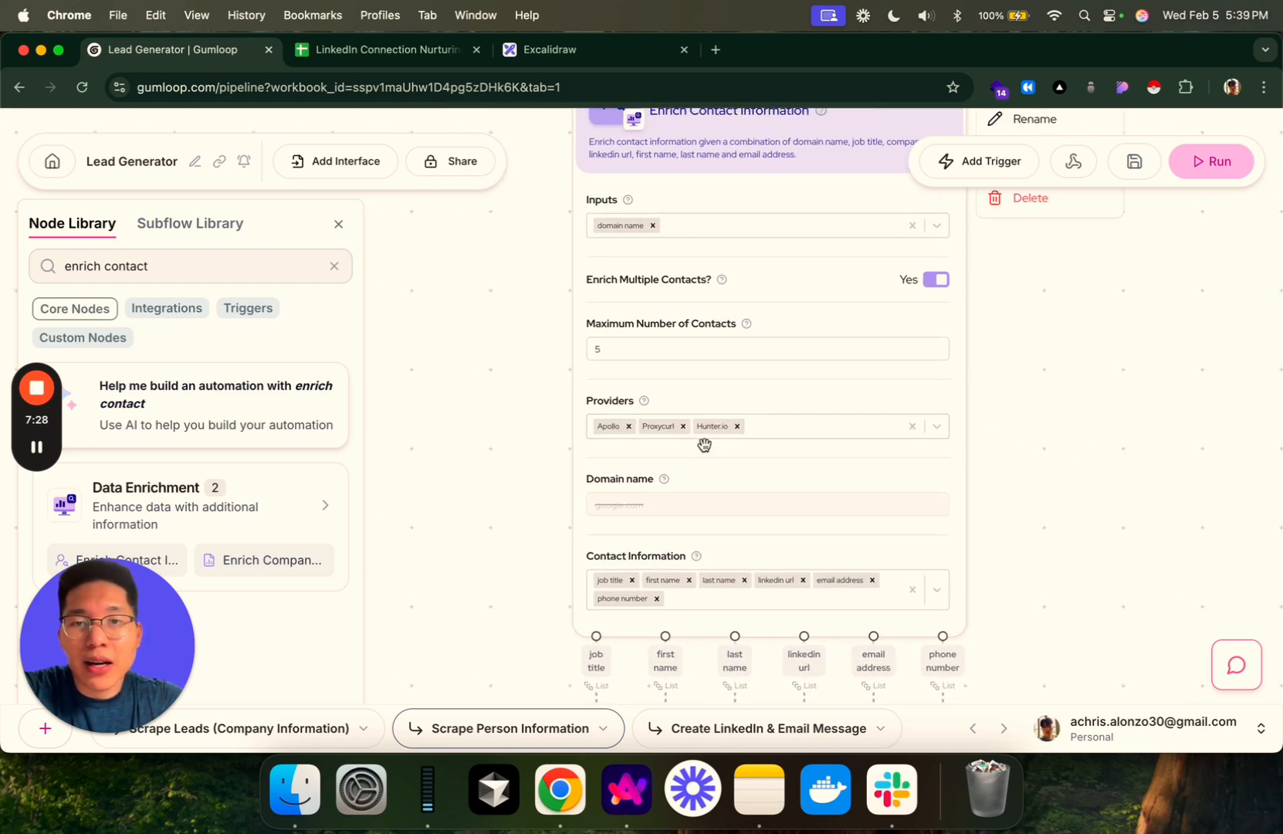
left_click_drag(1043, 498, 942, 476)
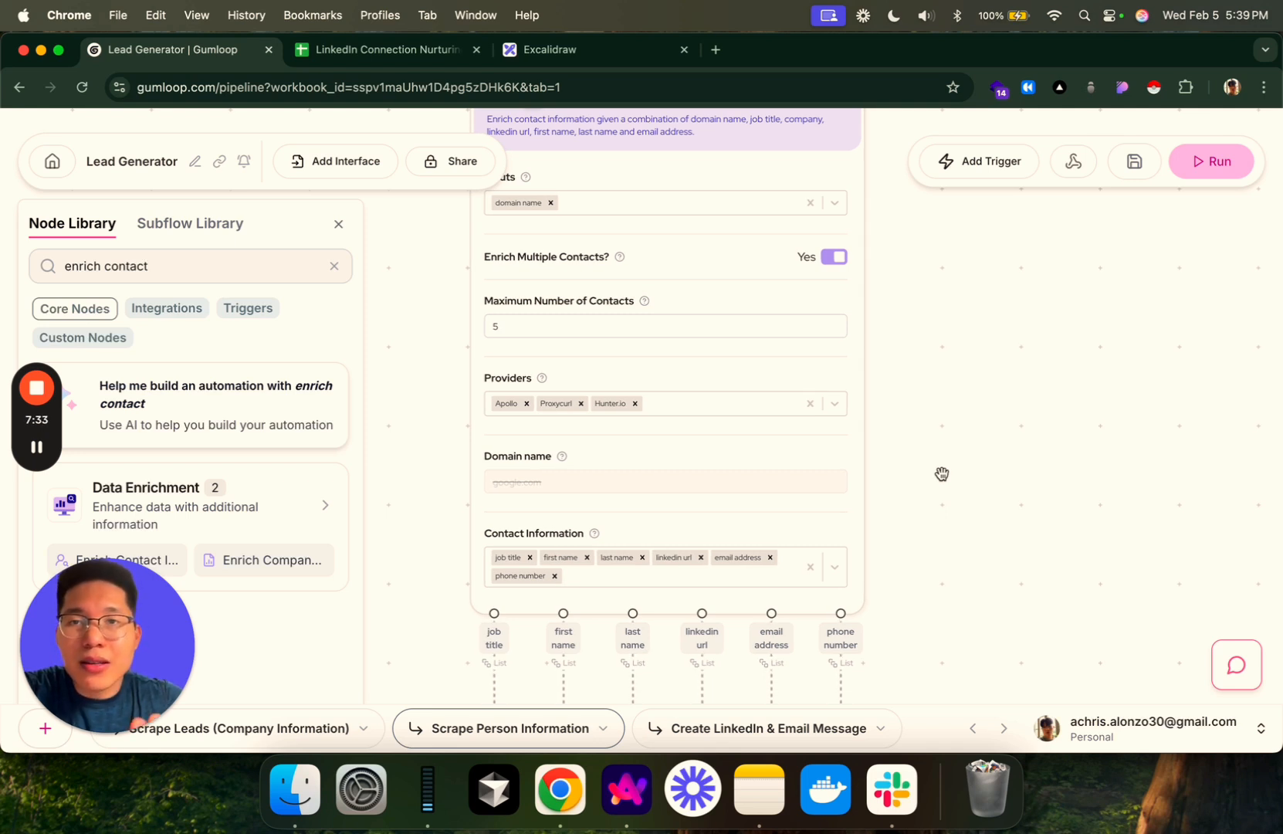
left_click_drag(942, 473, 941, 566)
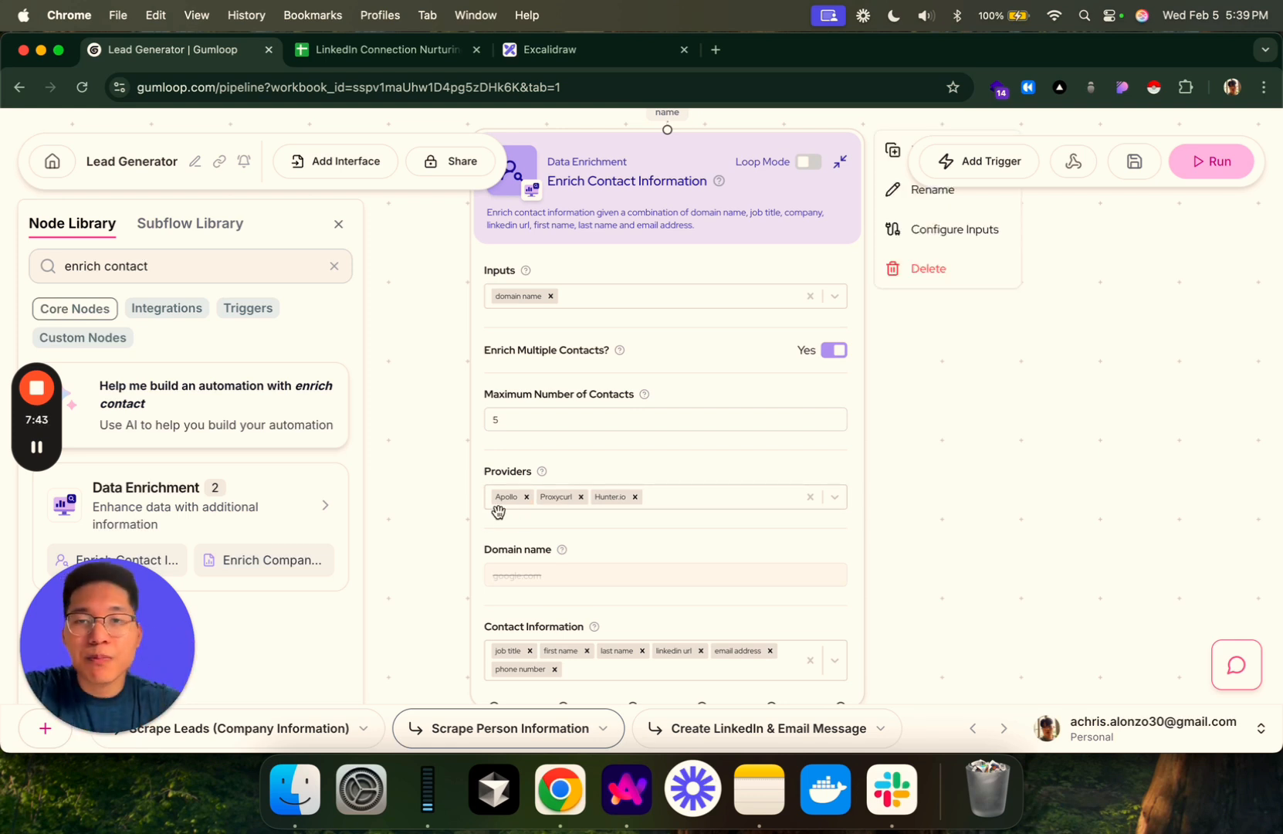
- Trace the Enrich Contact Information outputs into the Combine Text node and compare them with the inputs used in its format
scroll(913, 541, "down", 5)
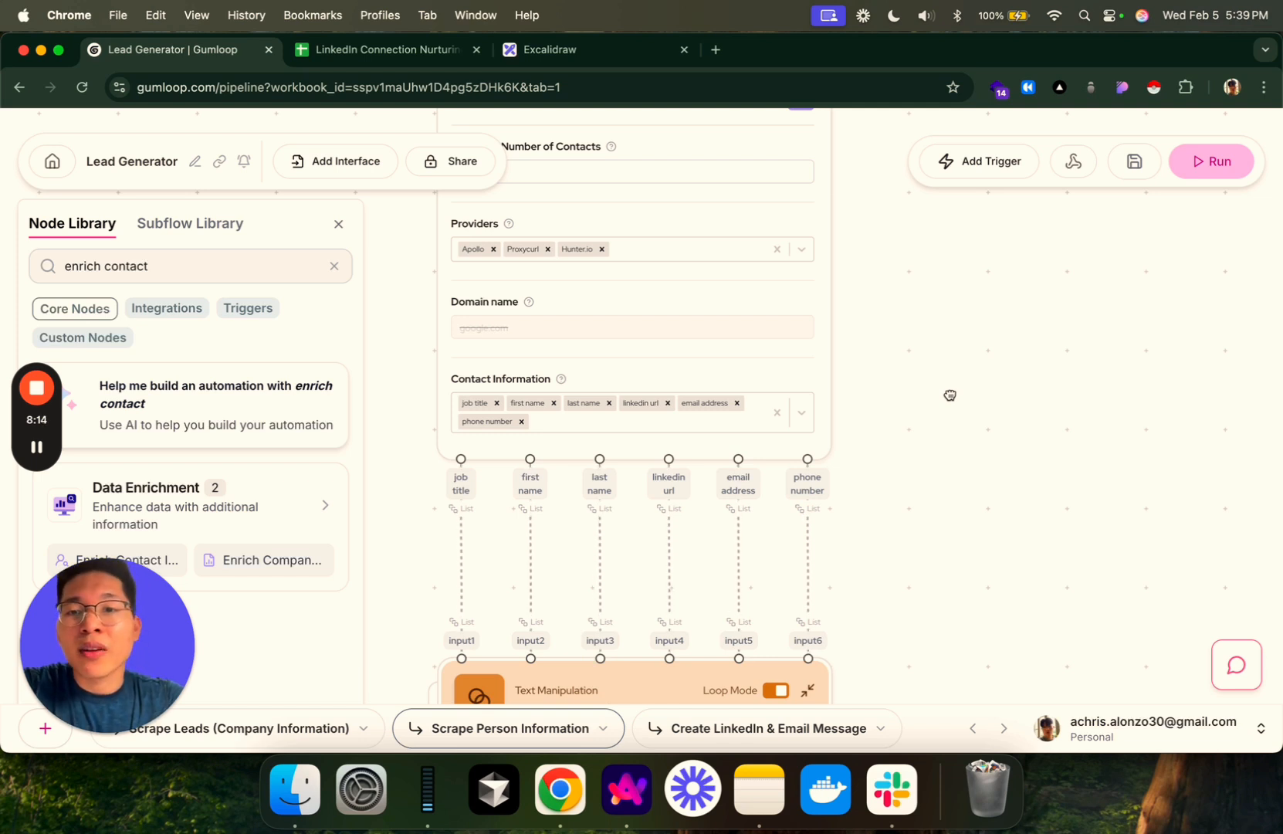
left_click_drag(918, 476, 918, 406)
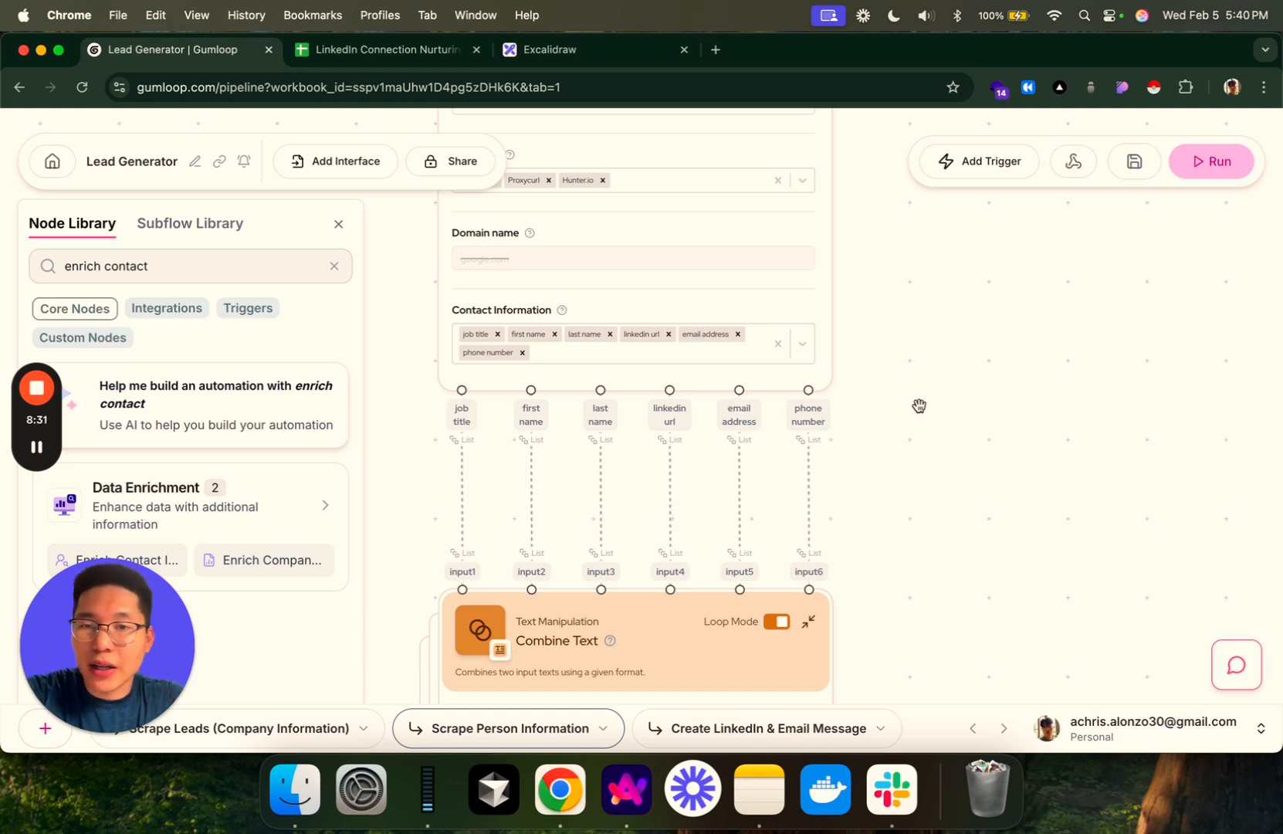
left_click_drag(919, 405, 919, 464)
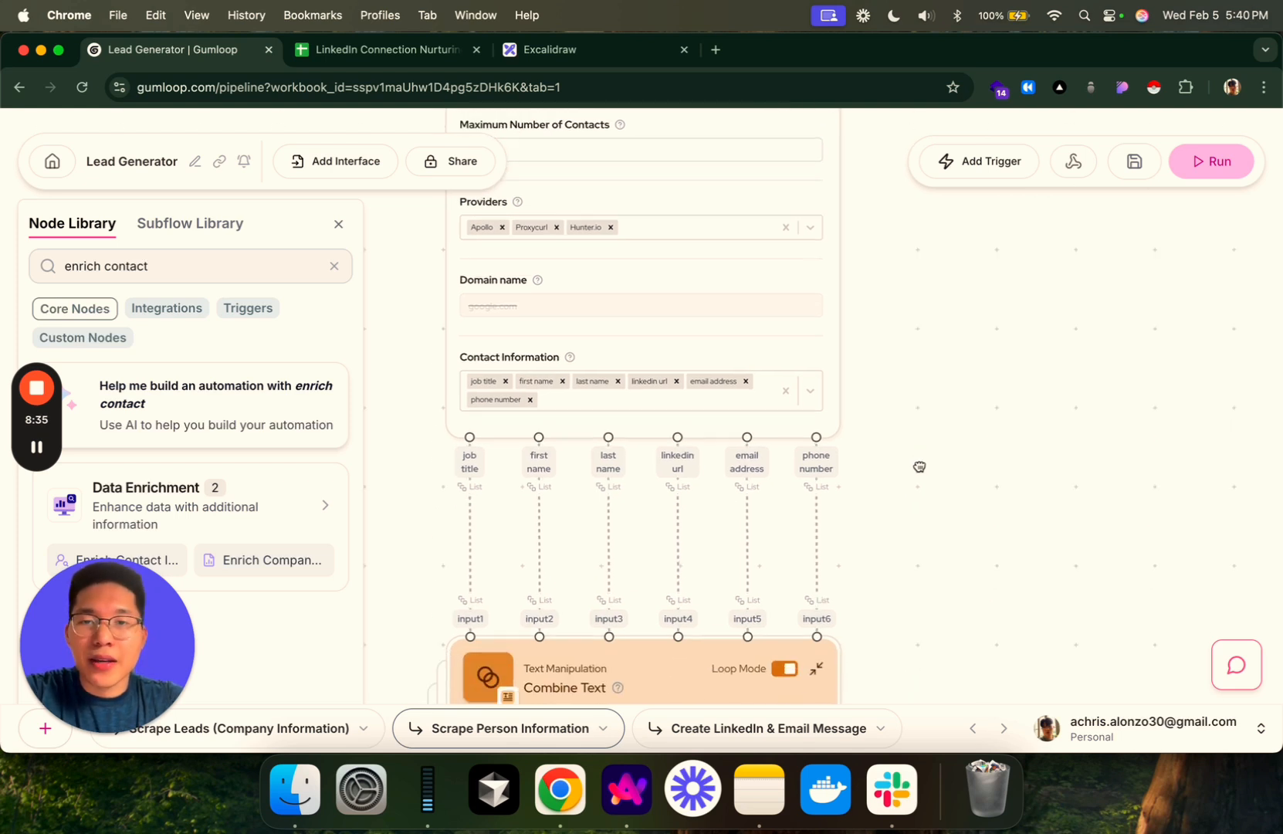
scroll(907, 566, "down", 5)
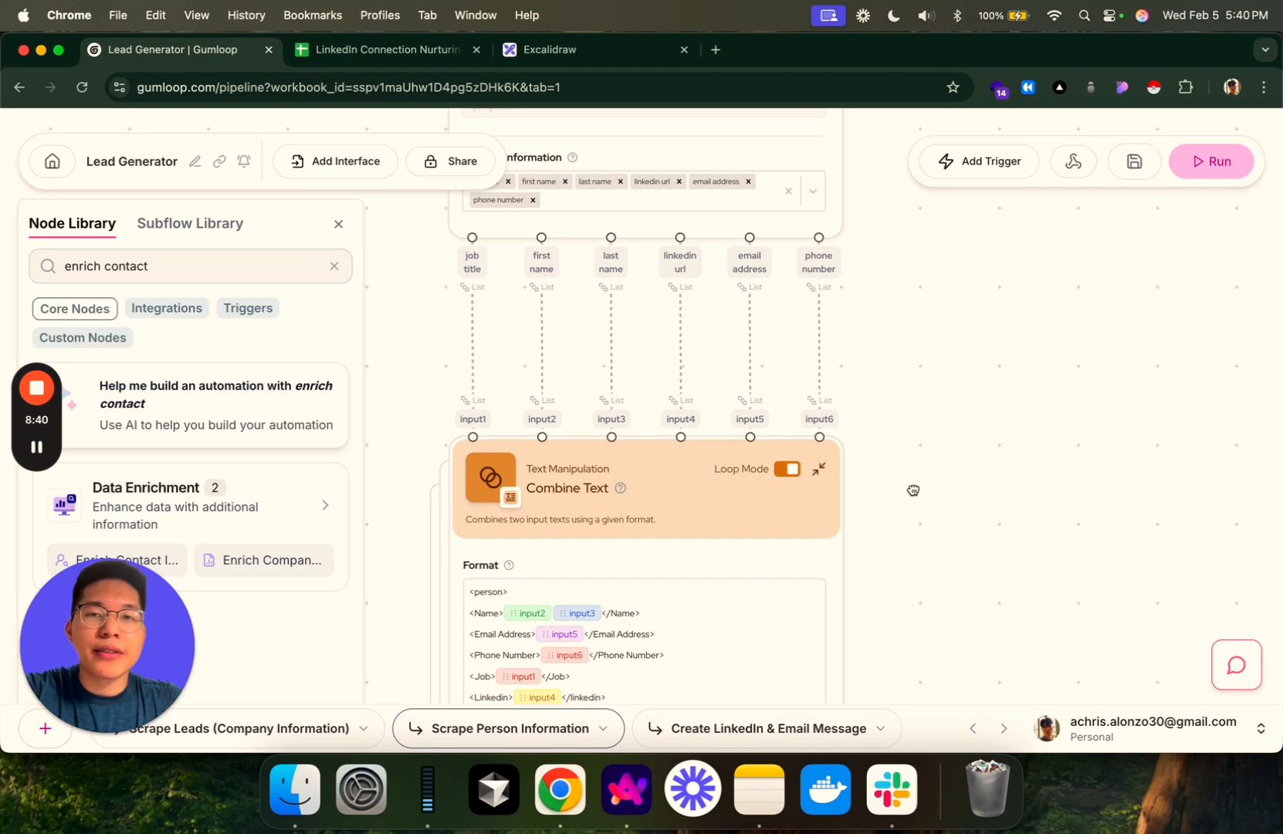
scroll(926, 486, "down", 4)
scroll(940, 480, "down", 2)
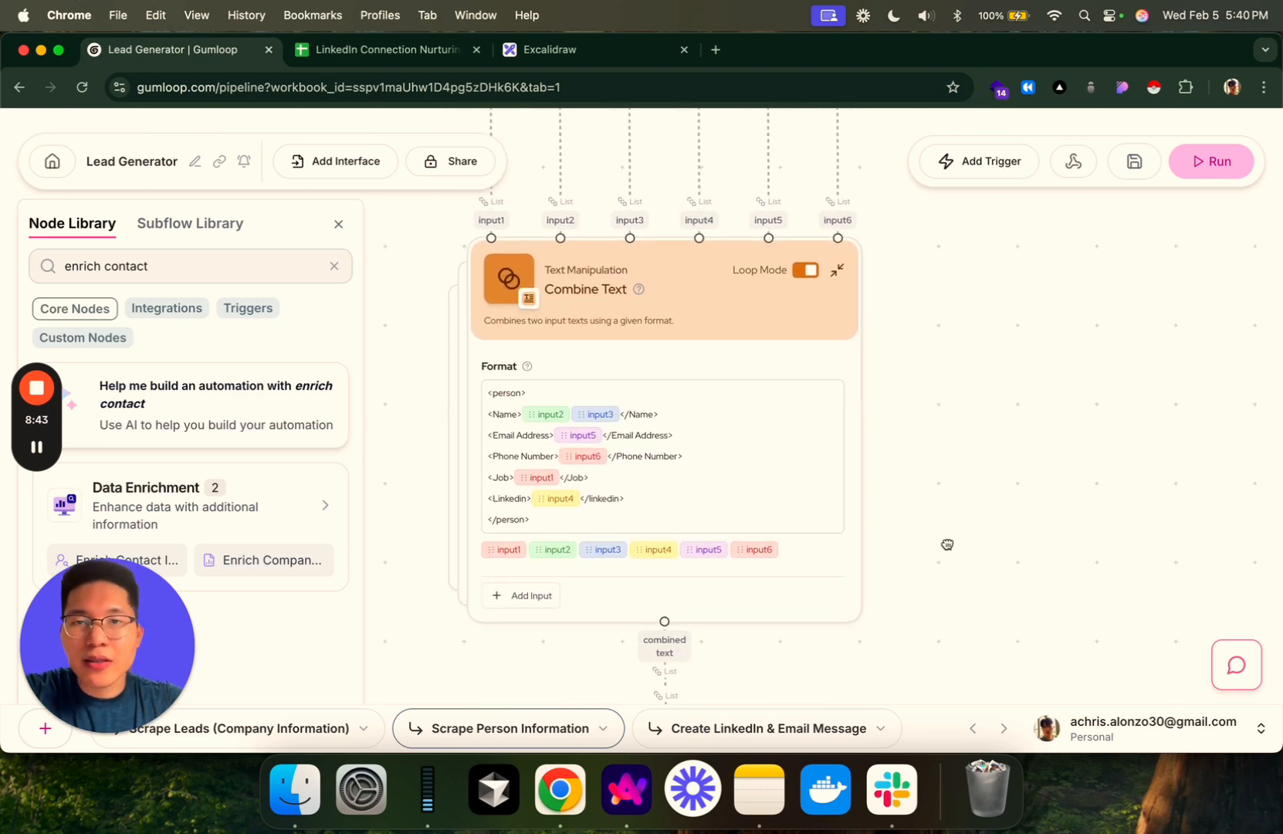
scroll(946, 539, "up", 3)
scroll(961, 493, "up", 8)
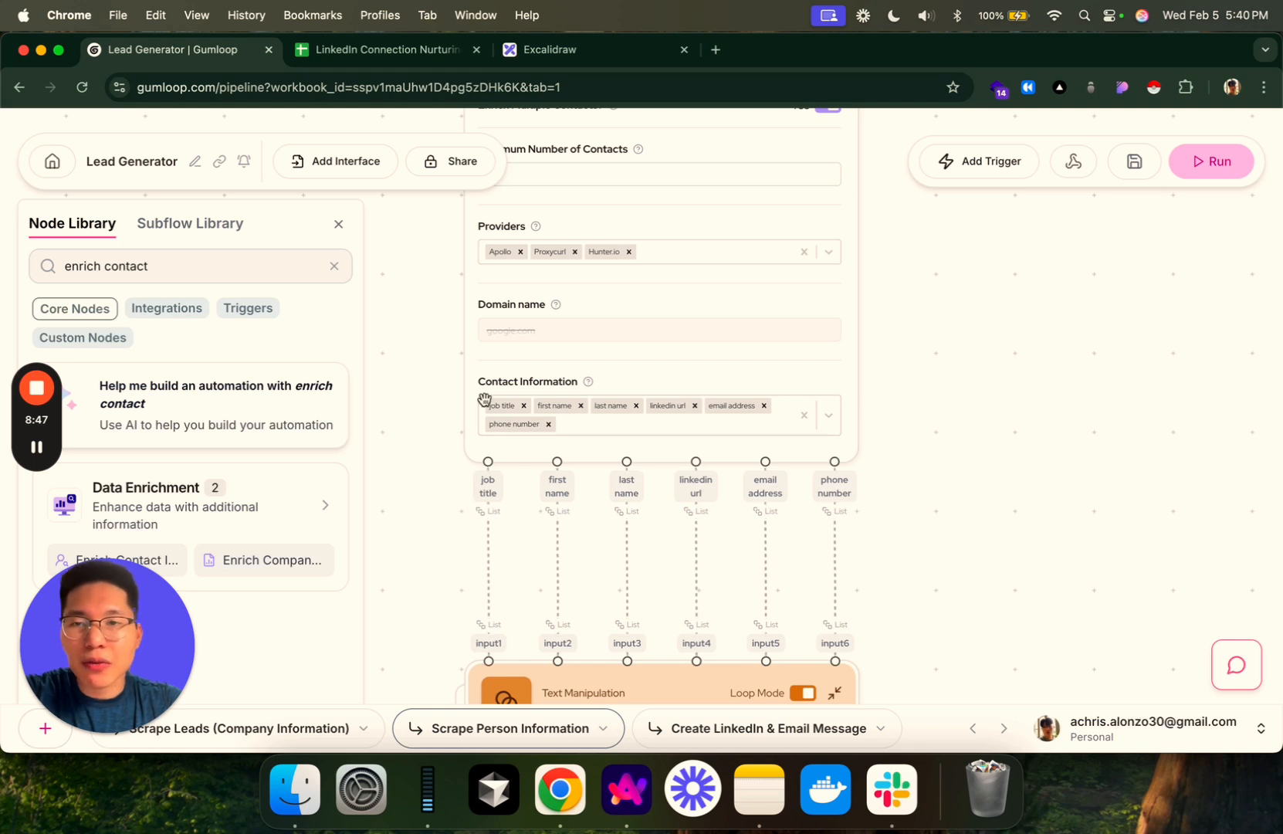
mouse_move(557, 561)
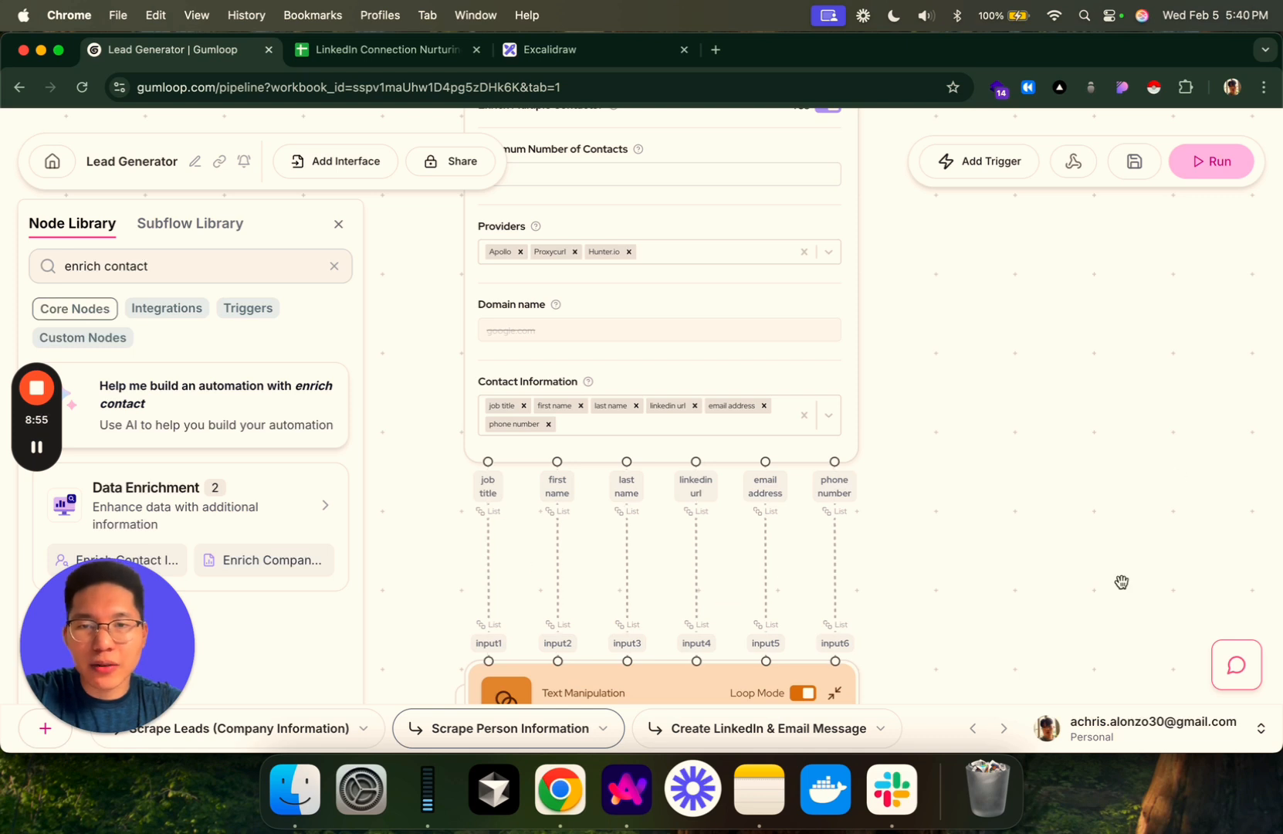
- Locate the Combine Text node below Enrich Contact Information and search the node library for "combine"
left_click_drag(1123, 585, 1099, 438)
scroll(1098, 438, "down", 5)
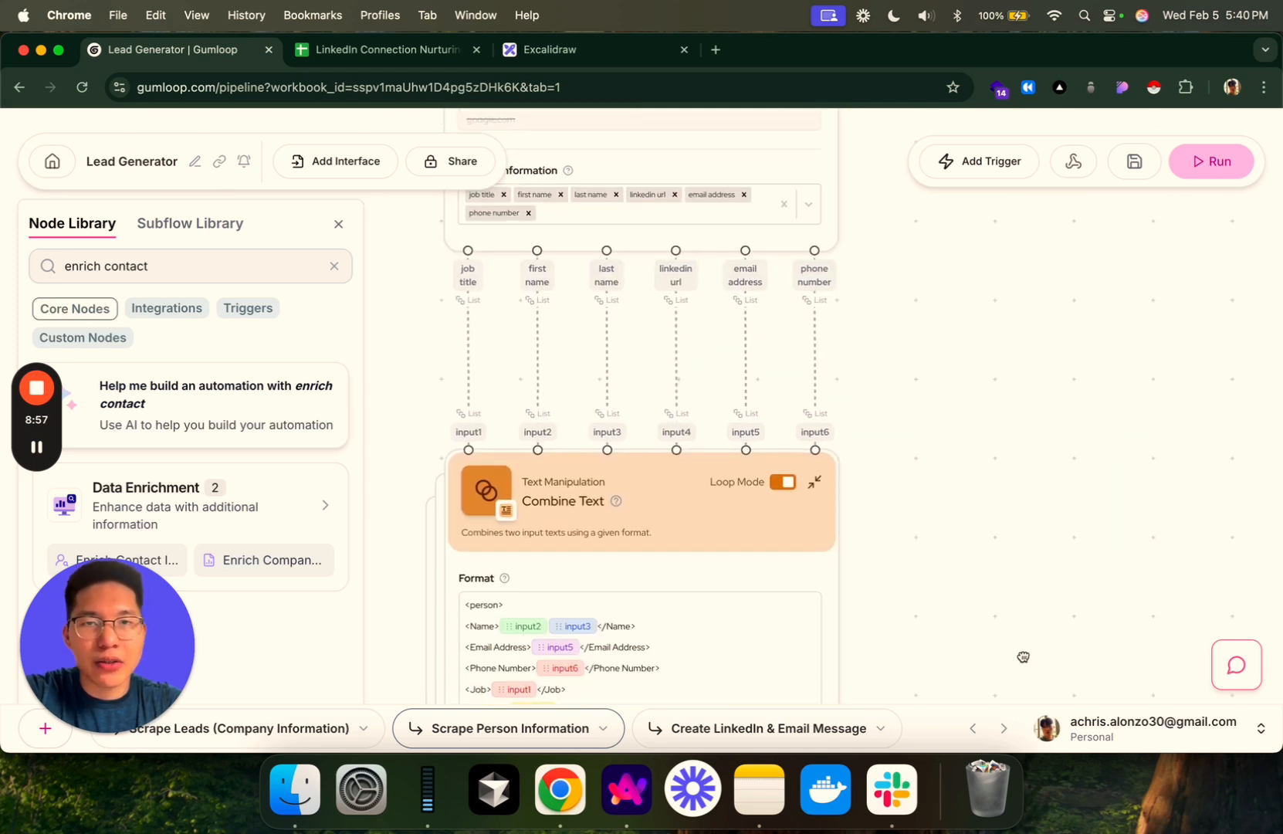
scroll(1022, 605, "down", 1)
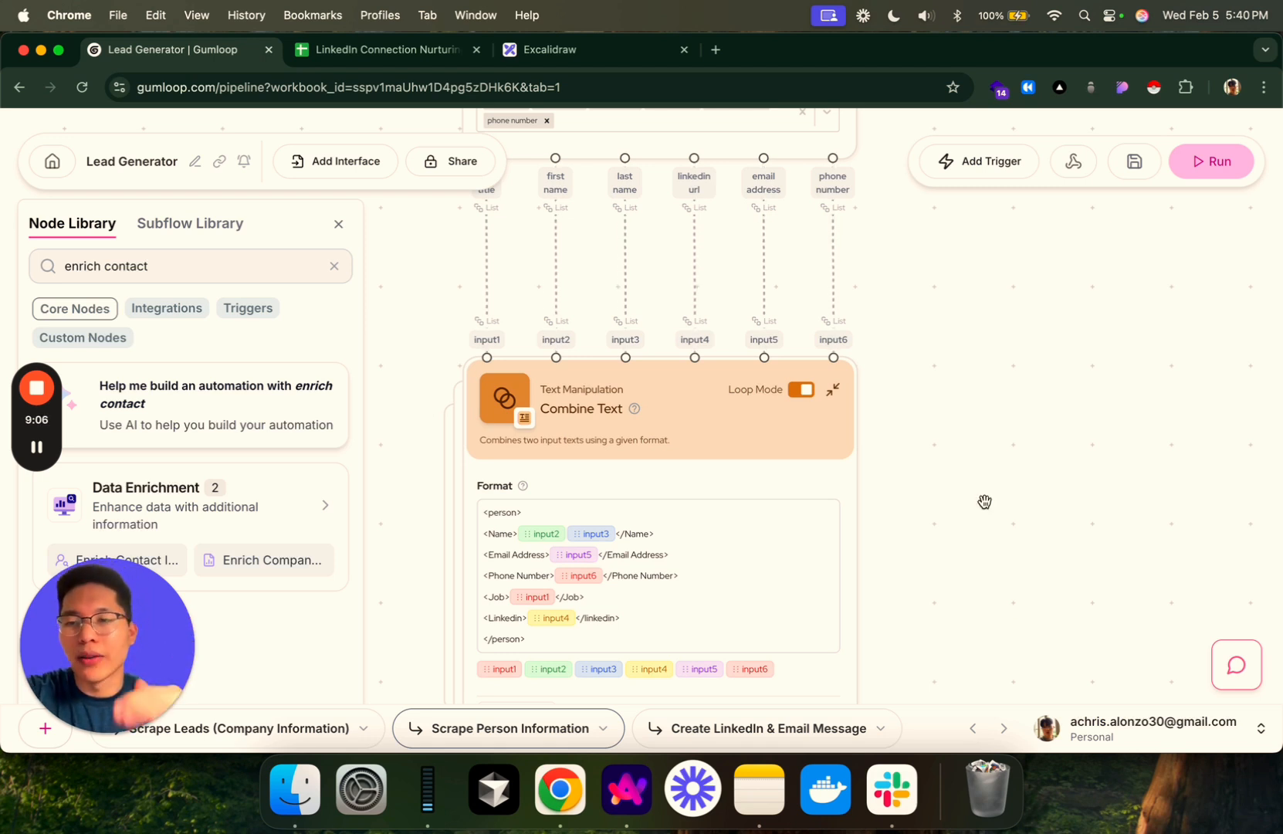
scroll(984, 501, "down", 3)
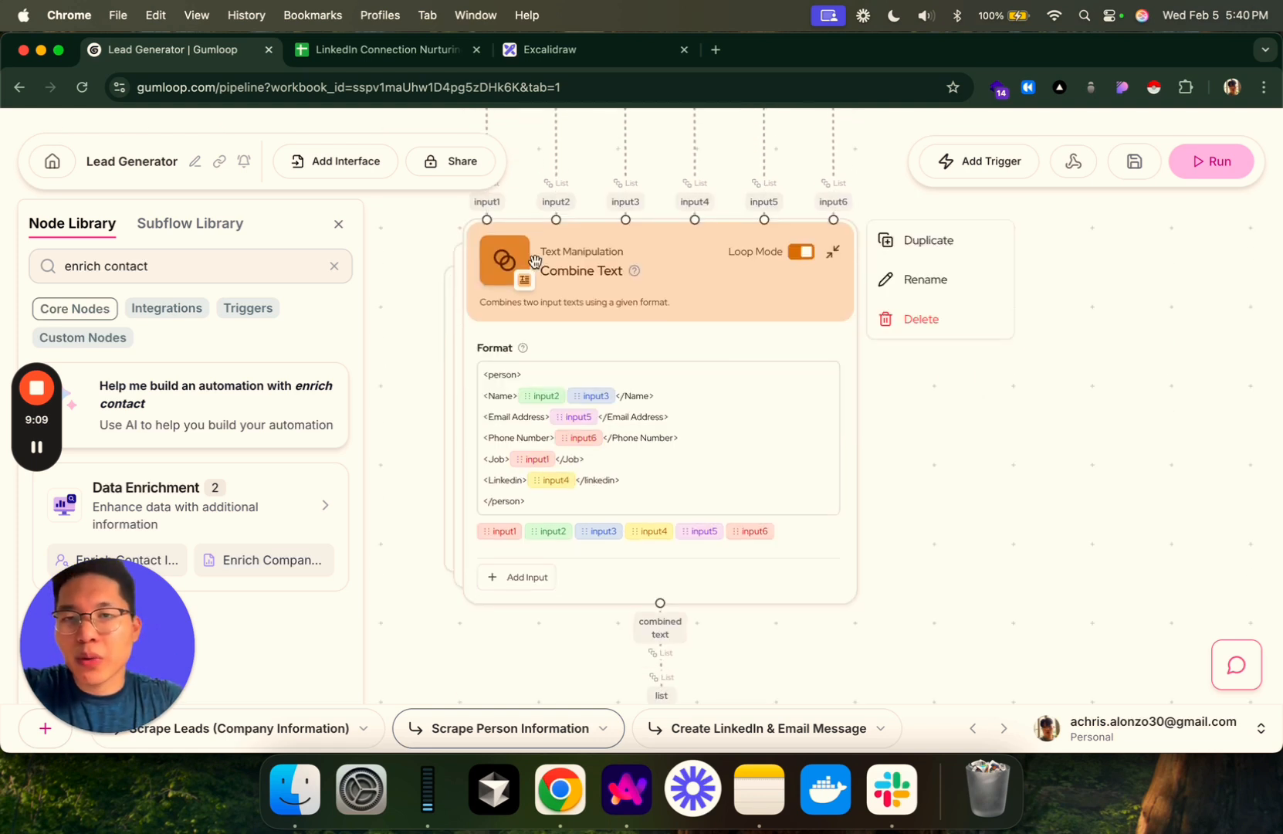
left_click(188, 275)
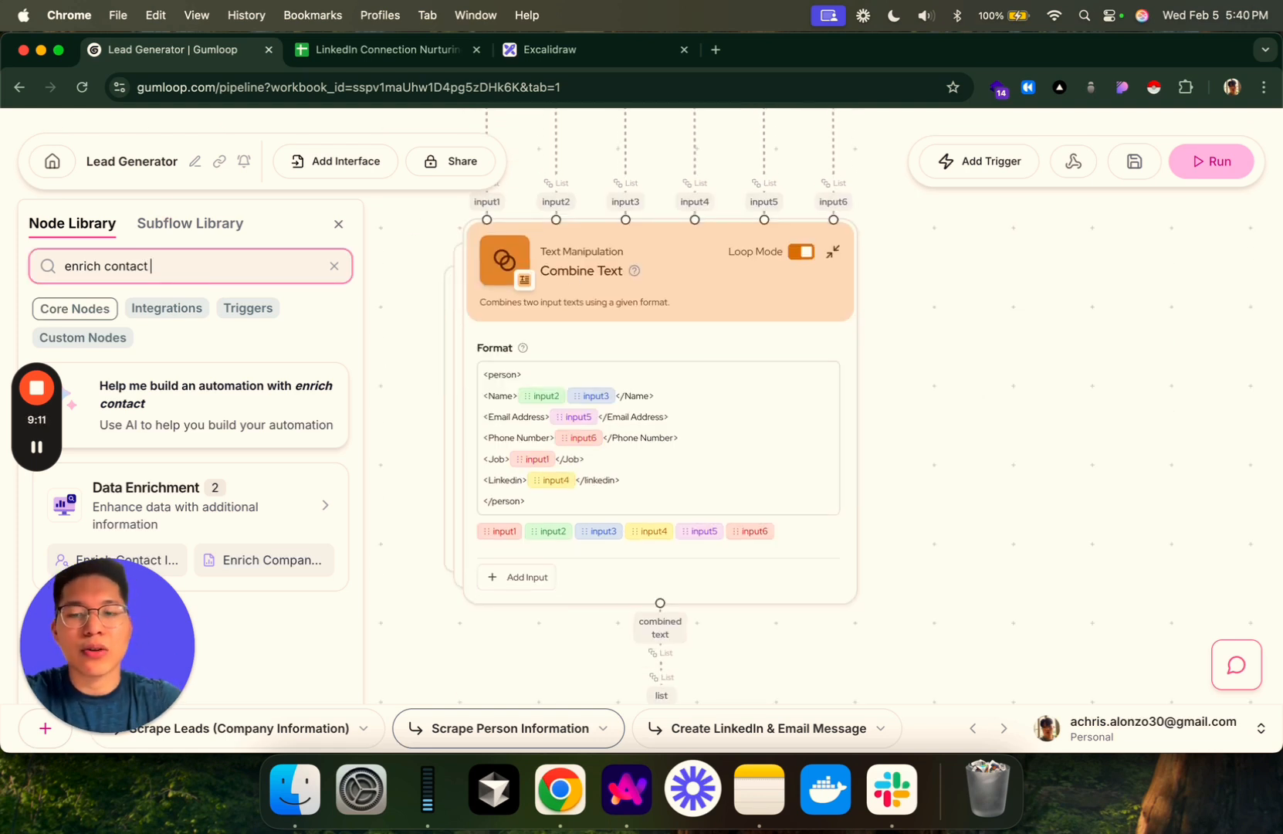
key("super+a")
type("combine")
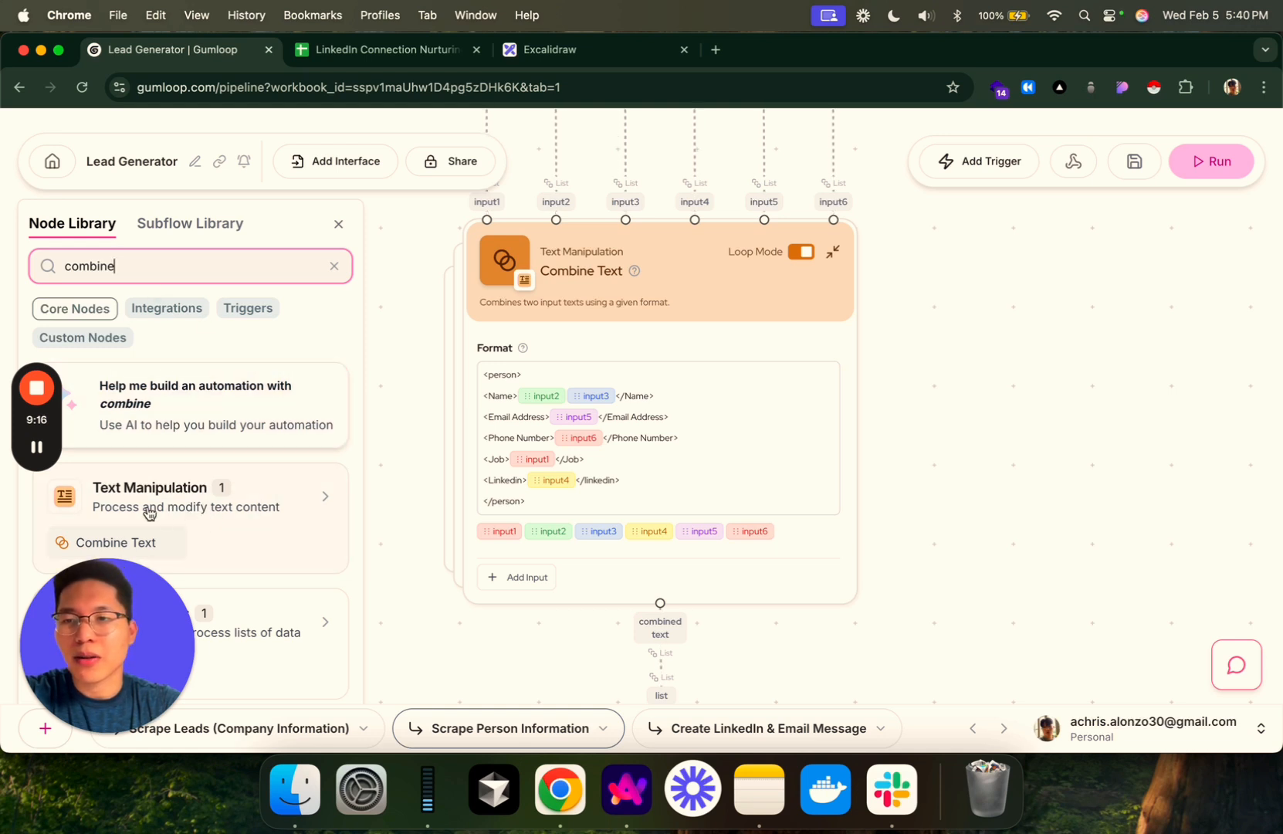
left_click(991, 467)
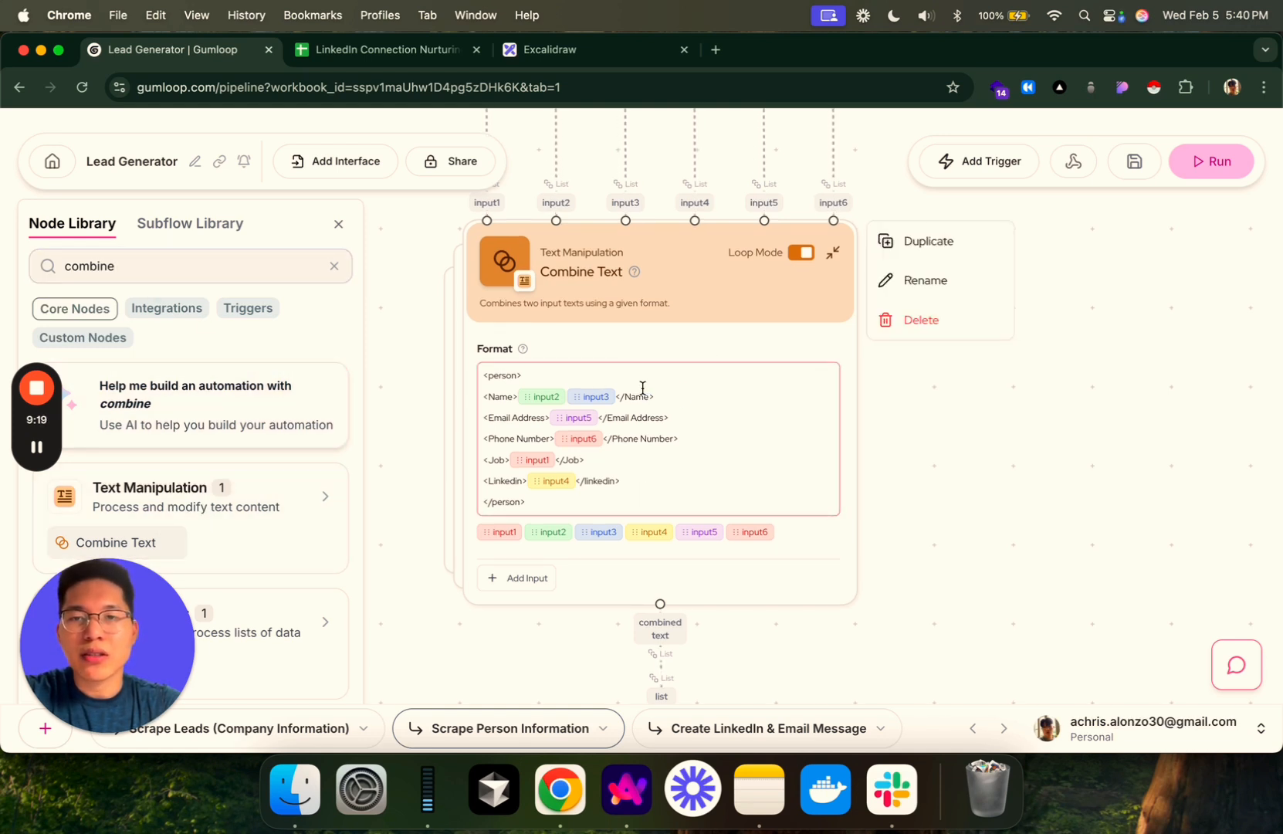
- Examine how the contact outputs feed the Combine Text format and how its combined text reaches the Join List Items node
scroll(955, 475, "up", 4)
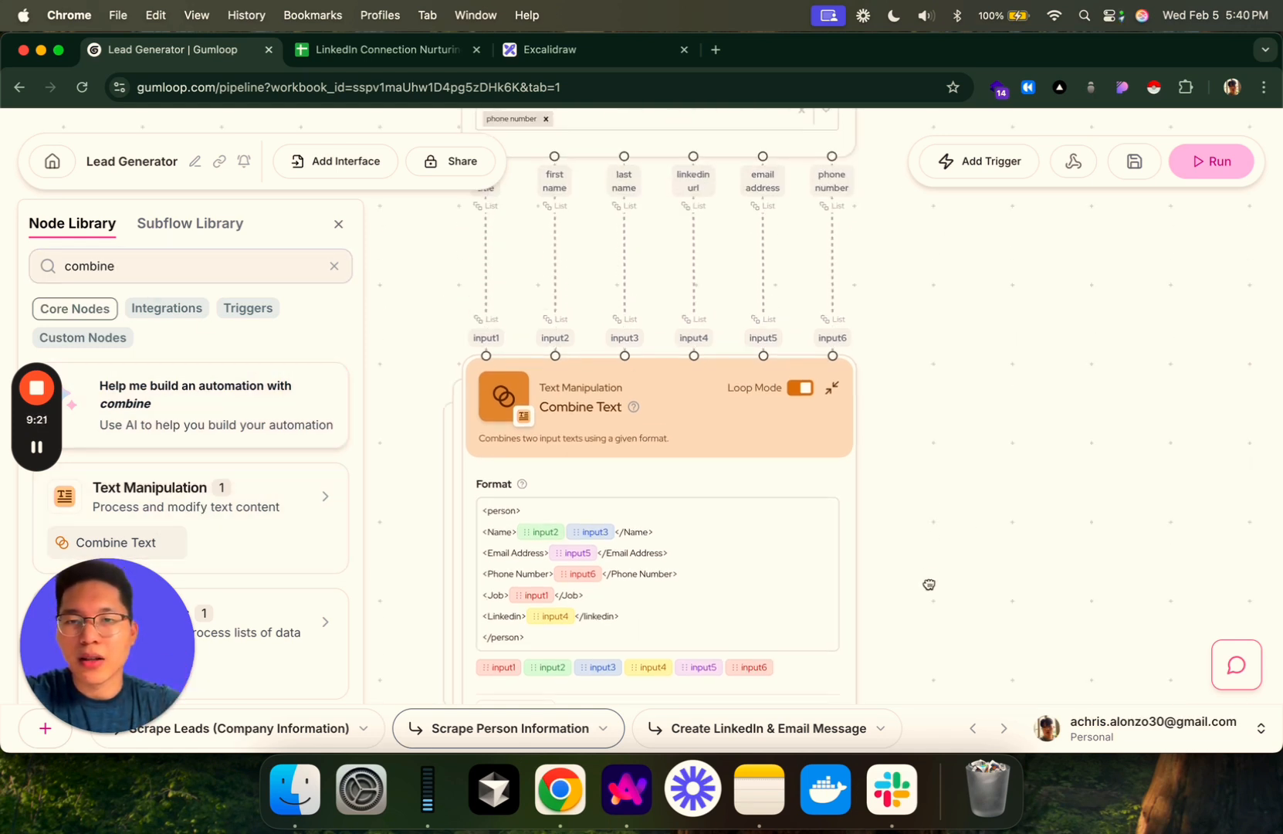
scroll(915, 631, "down", 5)
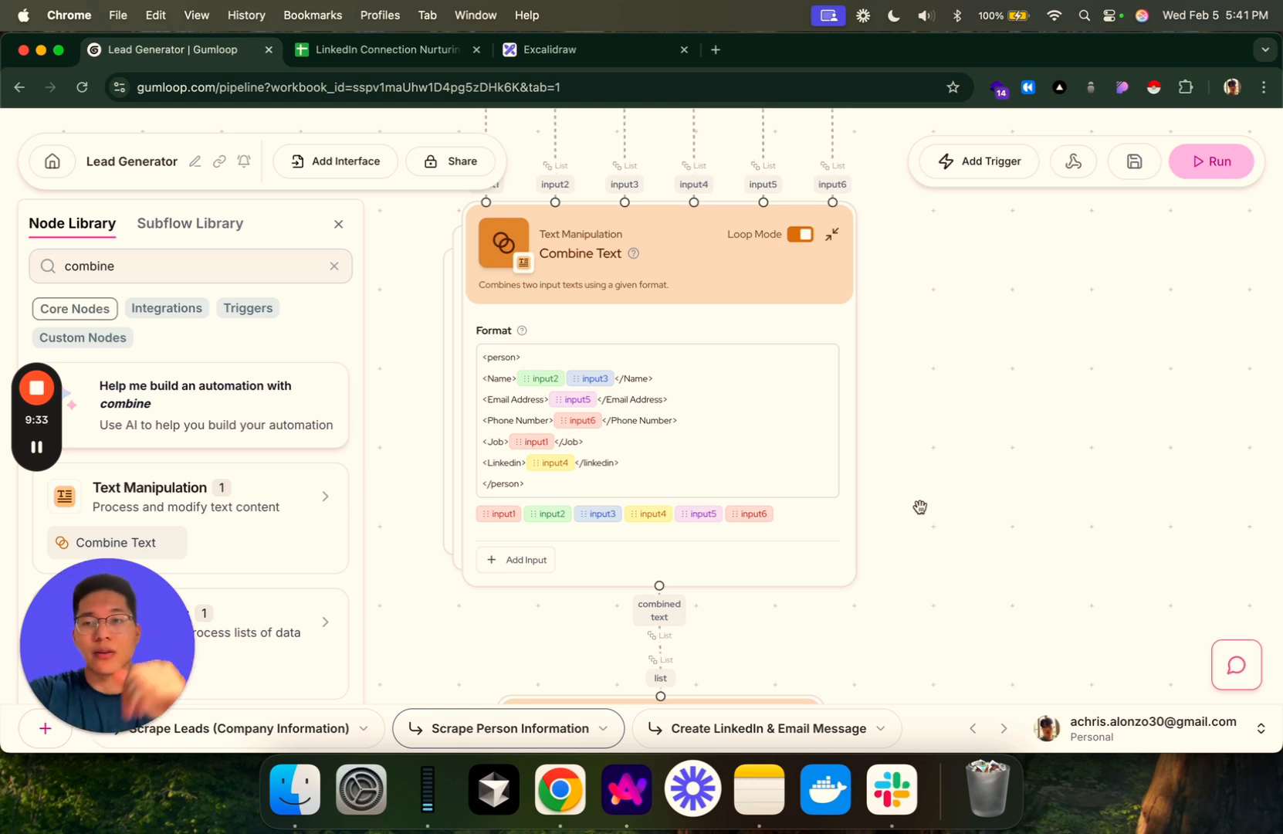
left_click_drag(965, 575, 965, 435)
left_click_drag(947, 535, 948, 347)
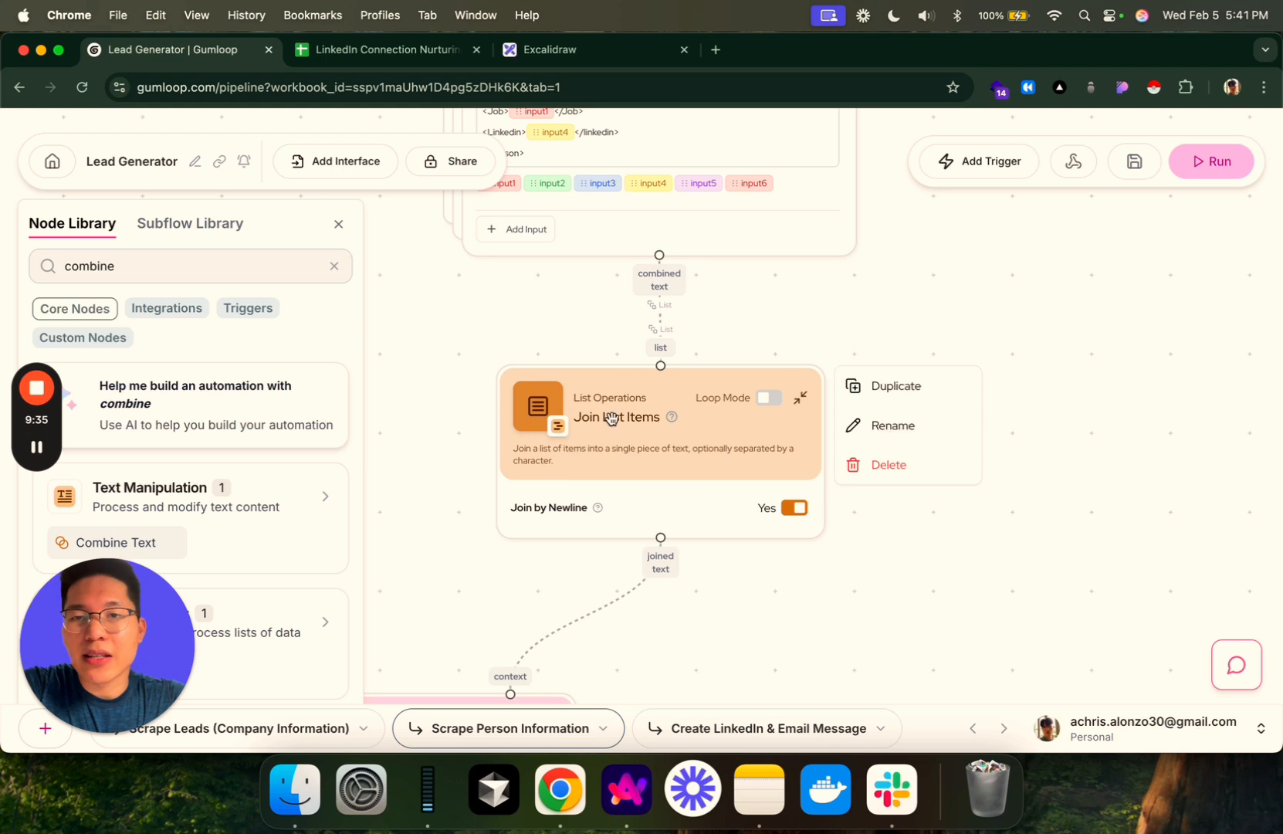
scroll(919, 492, "up", 5)
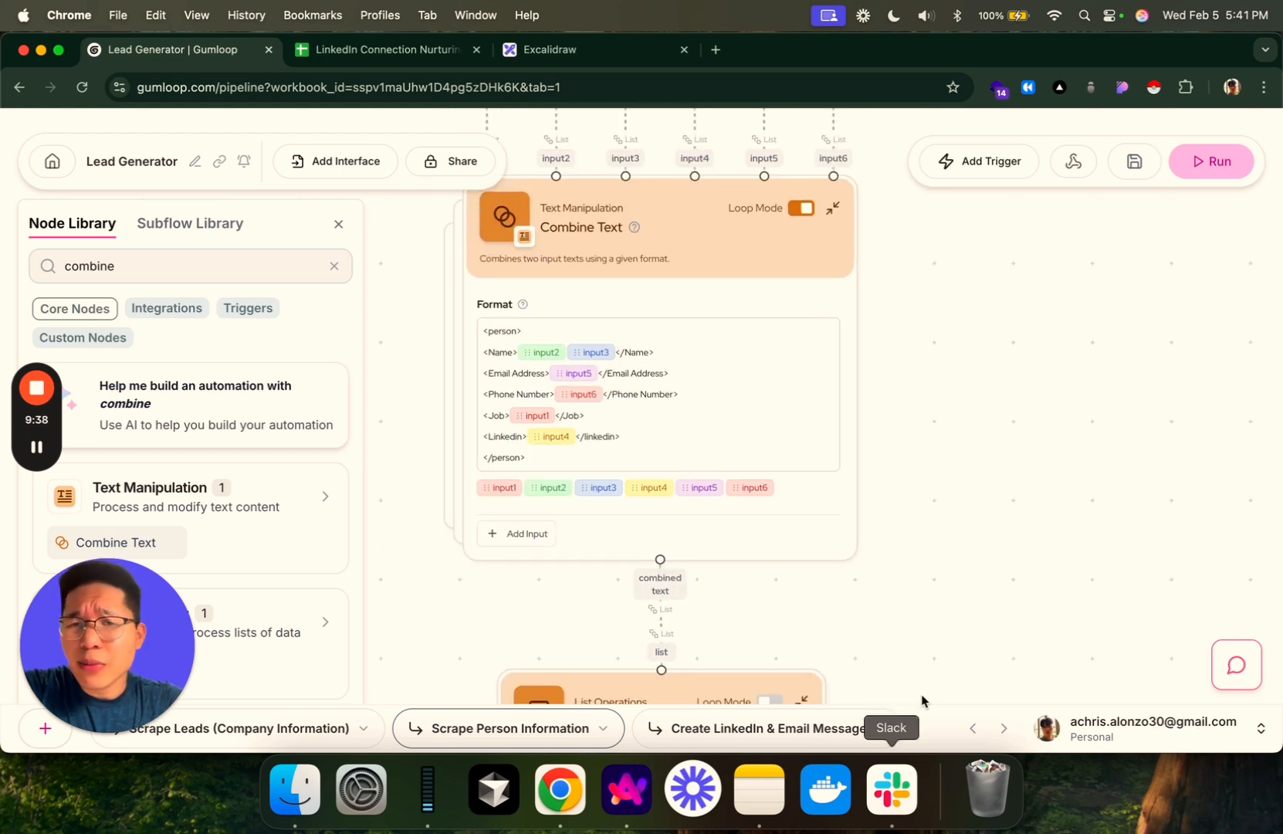
scroll(919, 587, "up", 3)
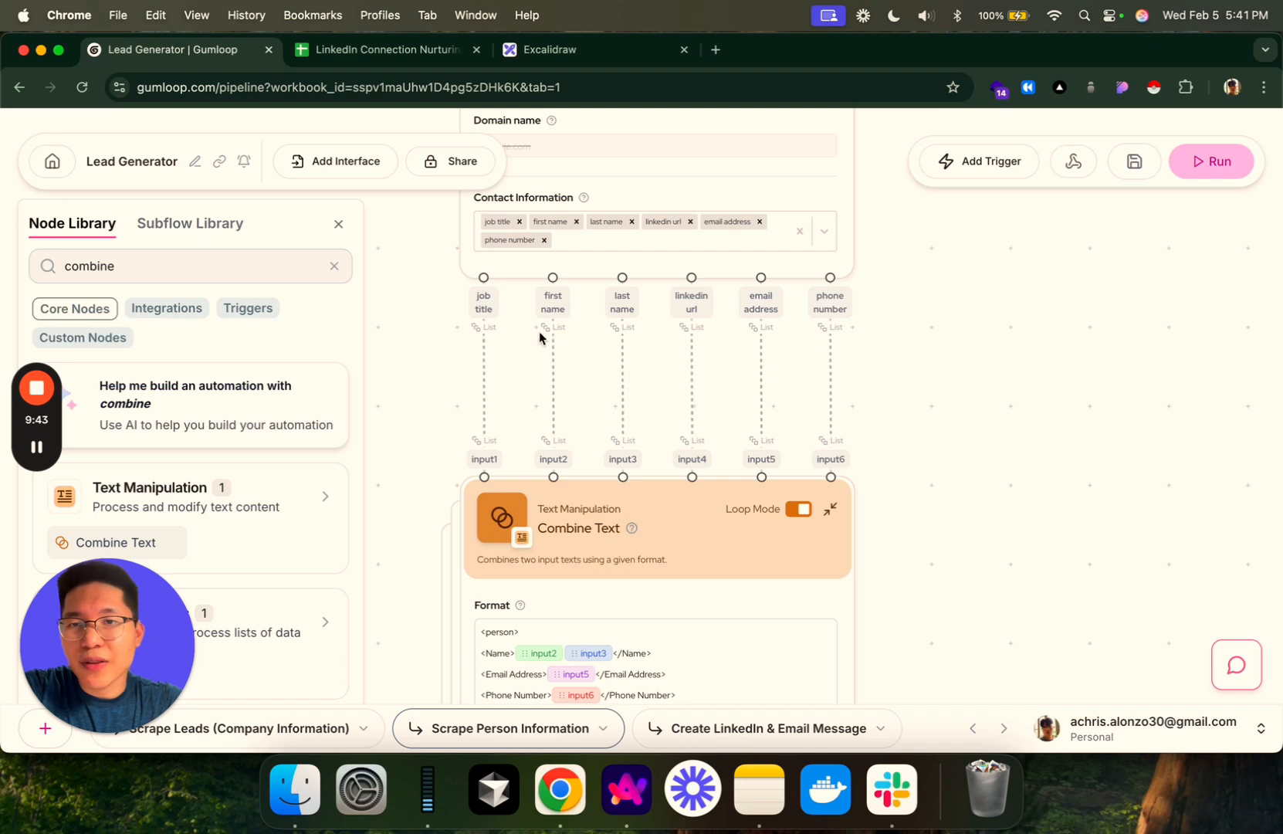
scroll(989, 355, "down", 3)
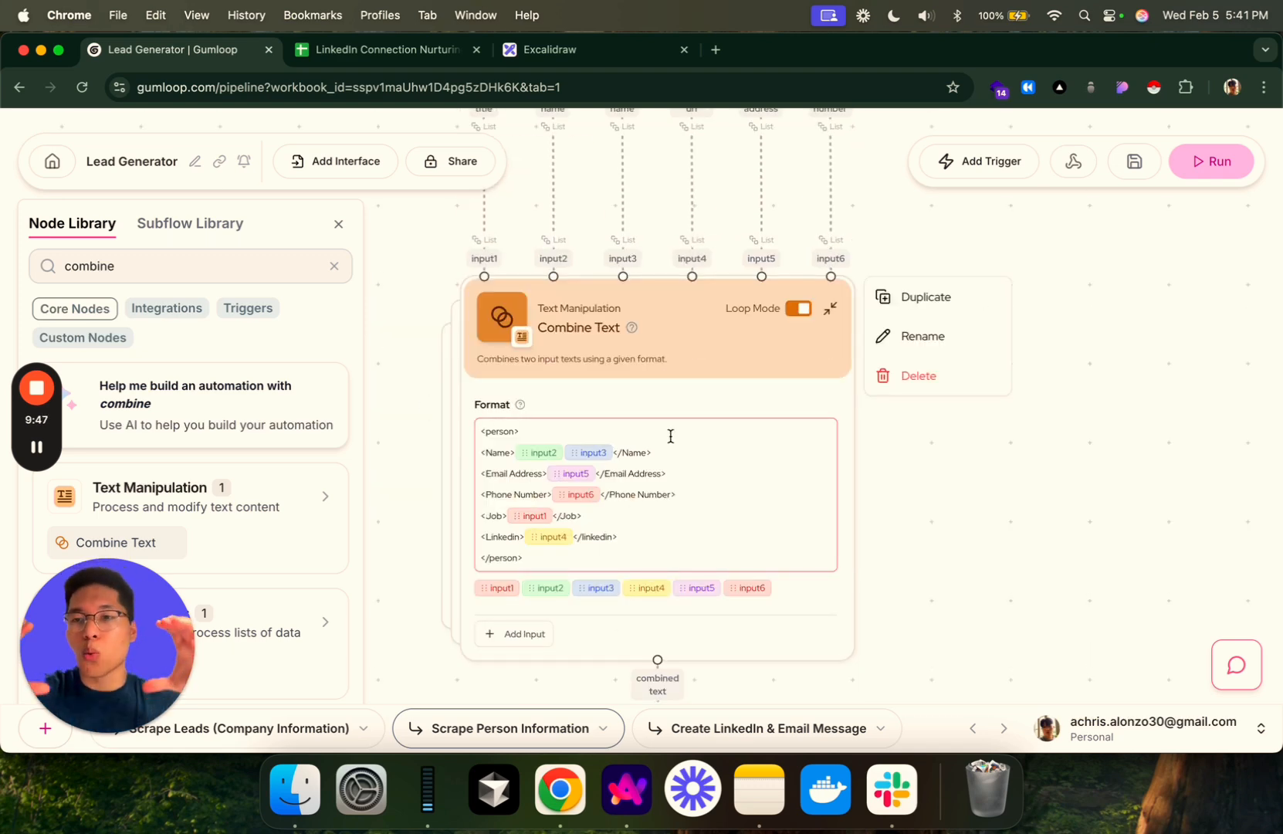
left_click_drag(919, 544, 975, 462)
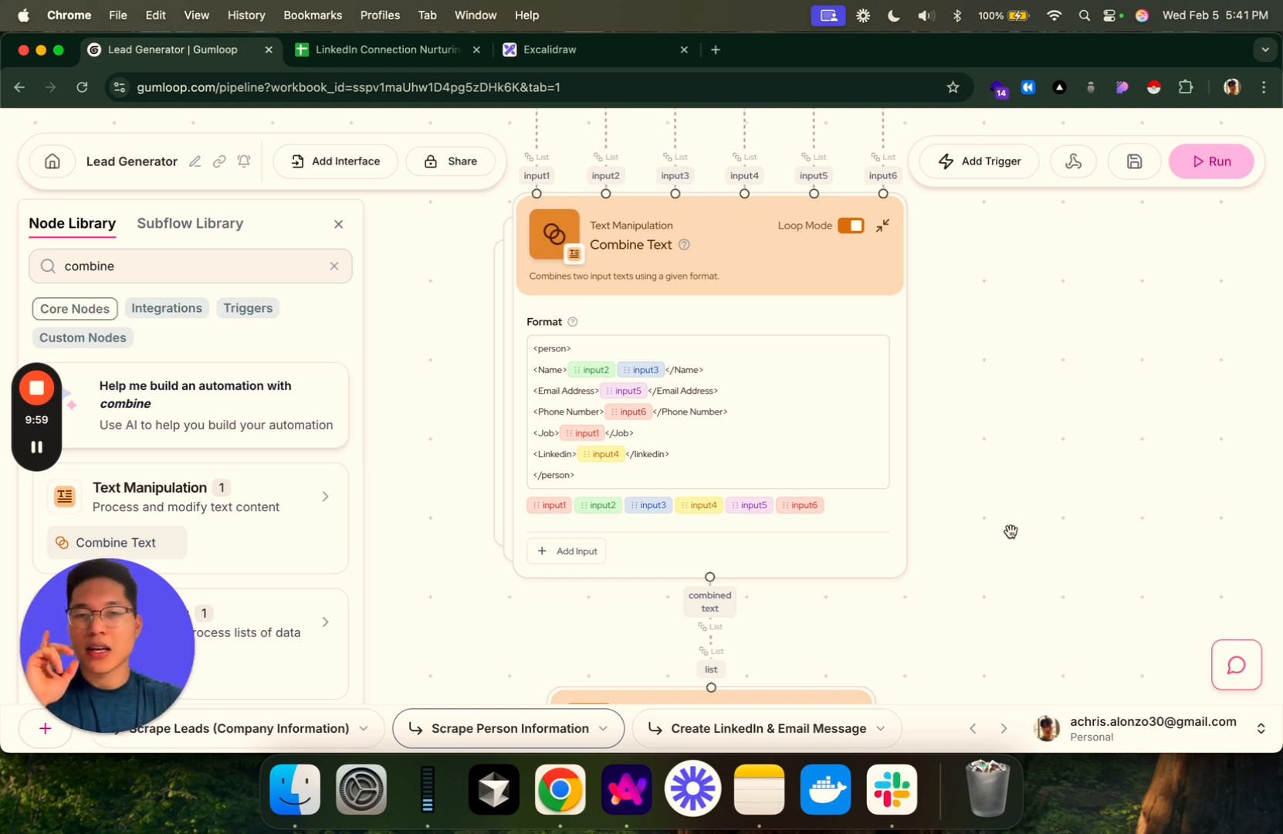
- Locate the Join List Items node, search the node library for "join list items", and close the library
scroll(777, 547, "down", 5)
mouse_move(778, 547)
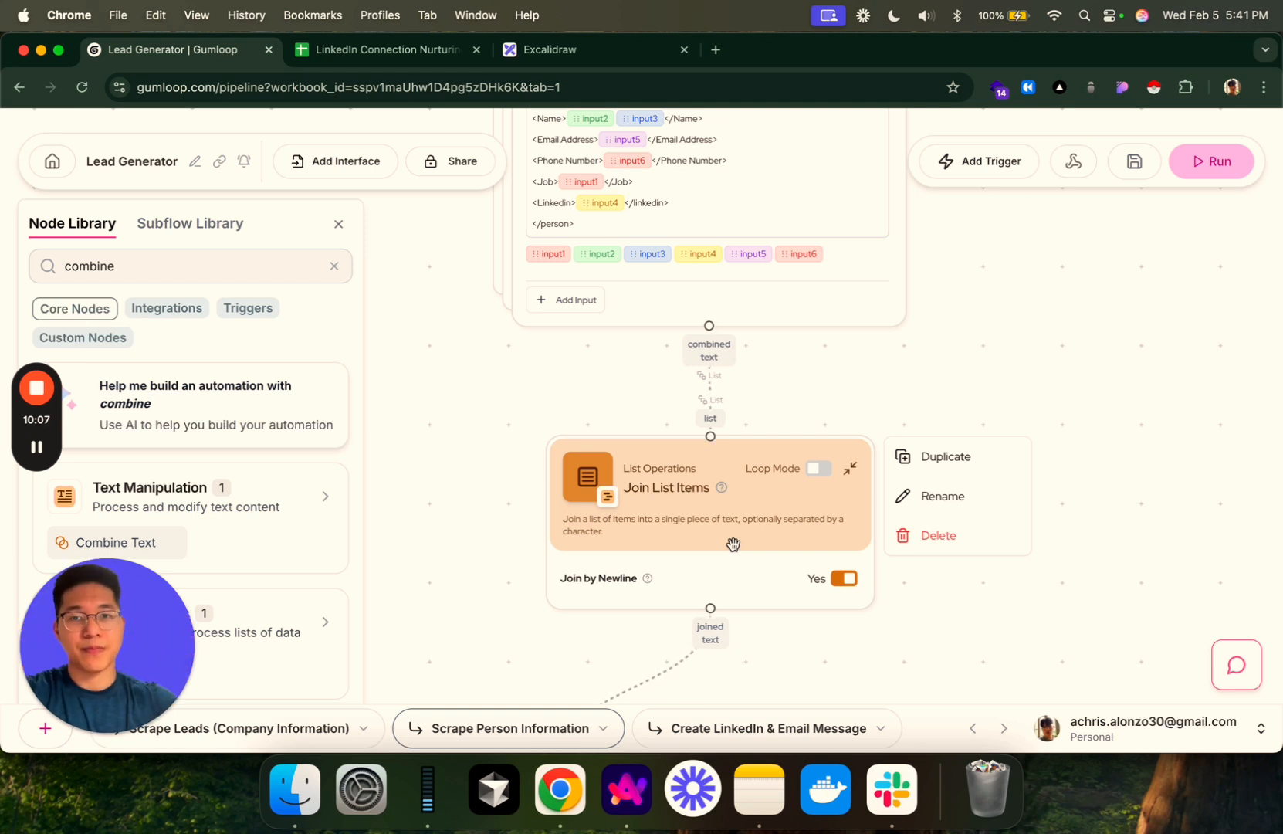
double_click(135, 265)
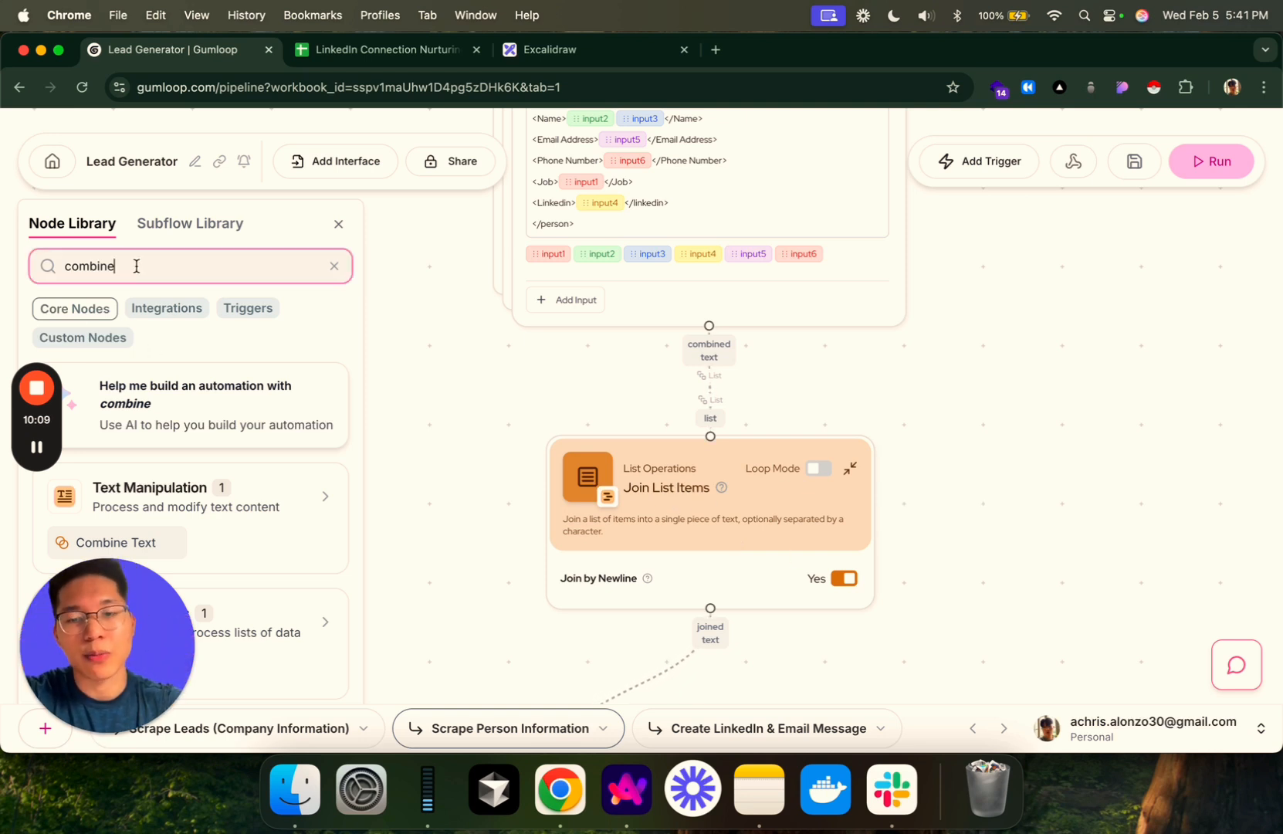
type("join lis")
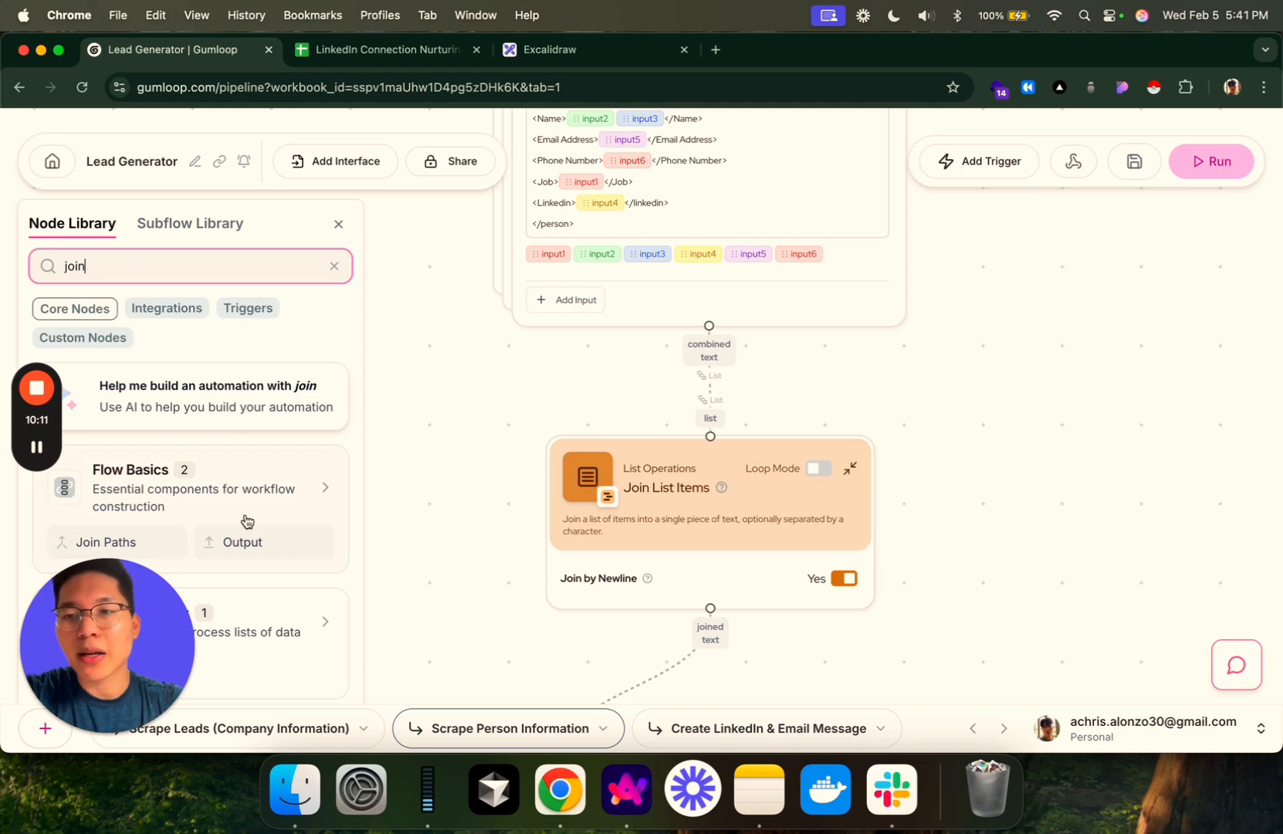
type("t")
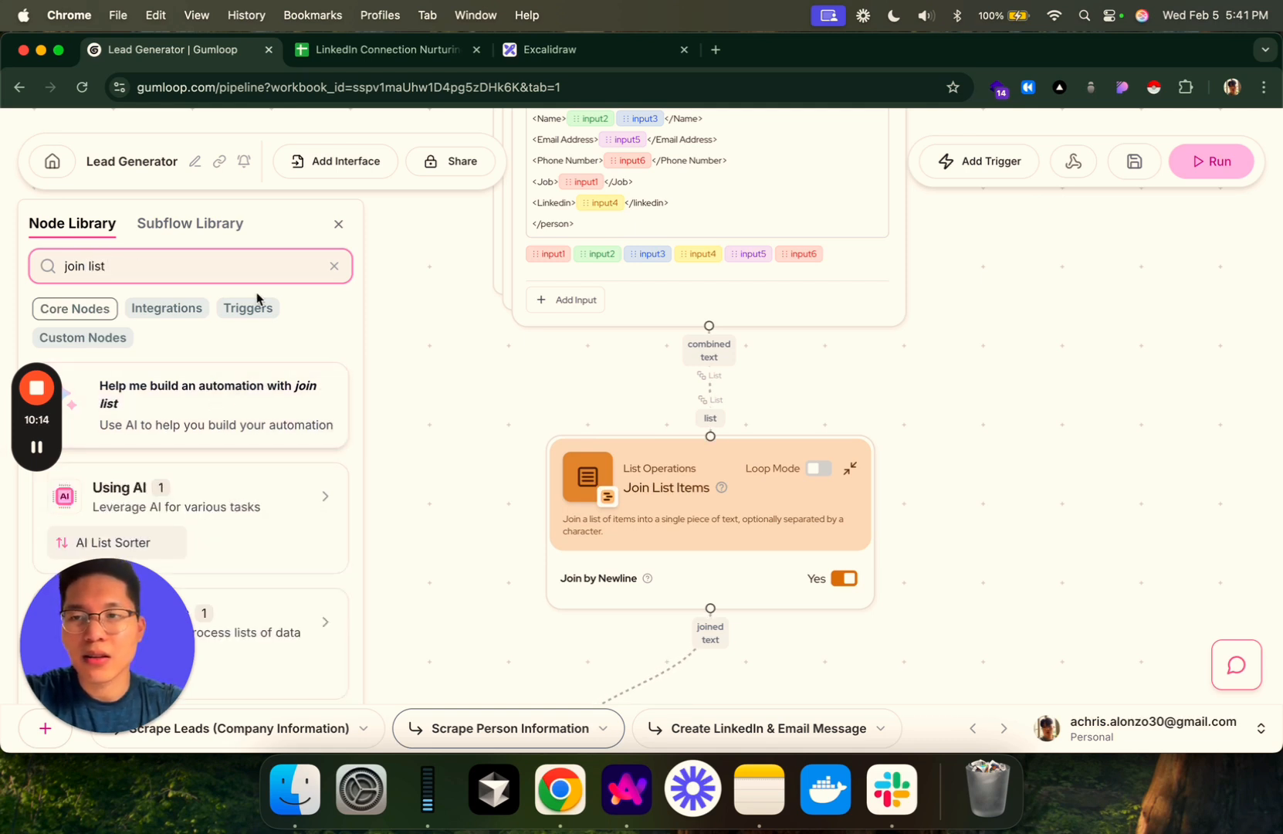
type(" items")
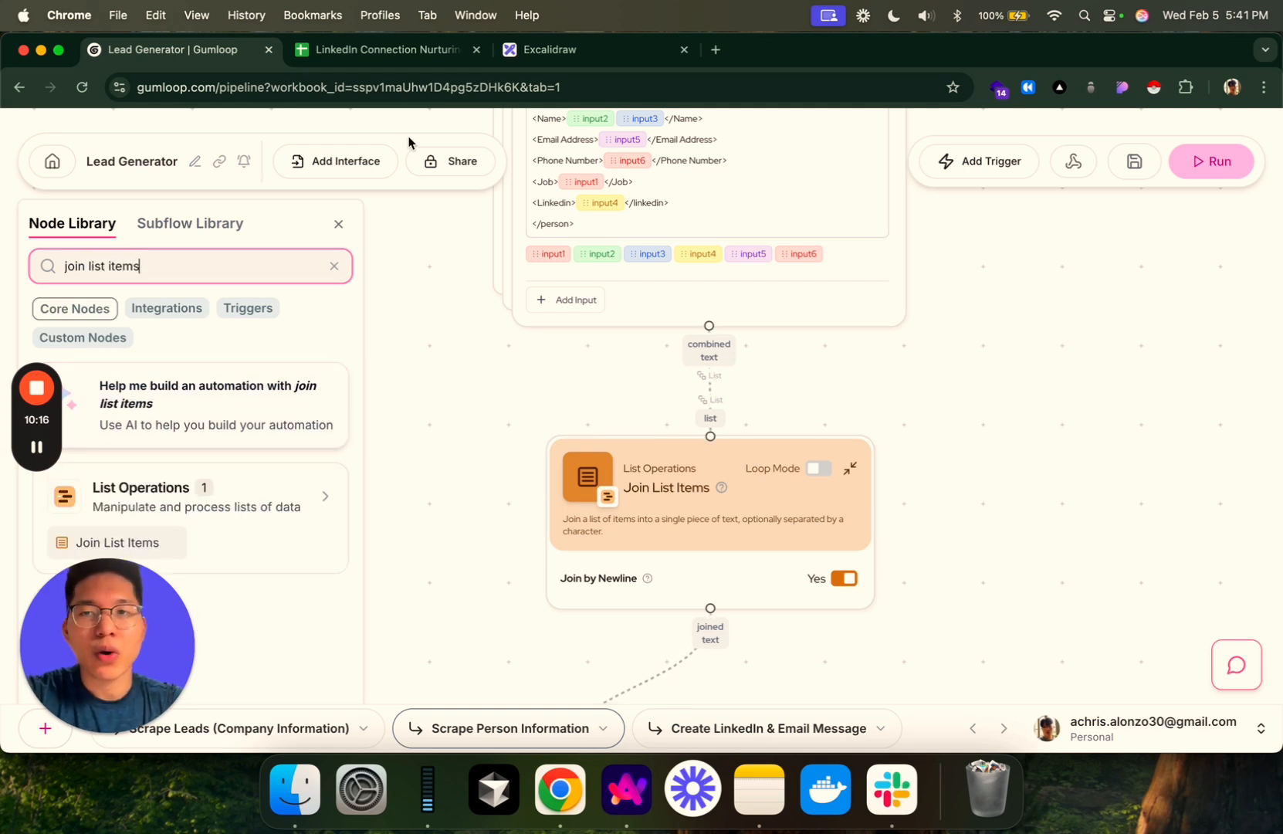
left_click(338, 223)
- Trace the joined text output of Join List Items into the context input of the Ask AI node
scroll(424, 338, "down", 10)
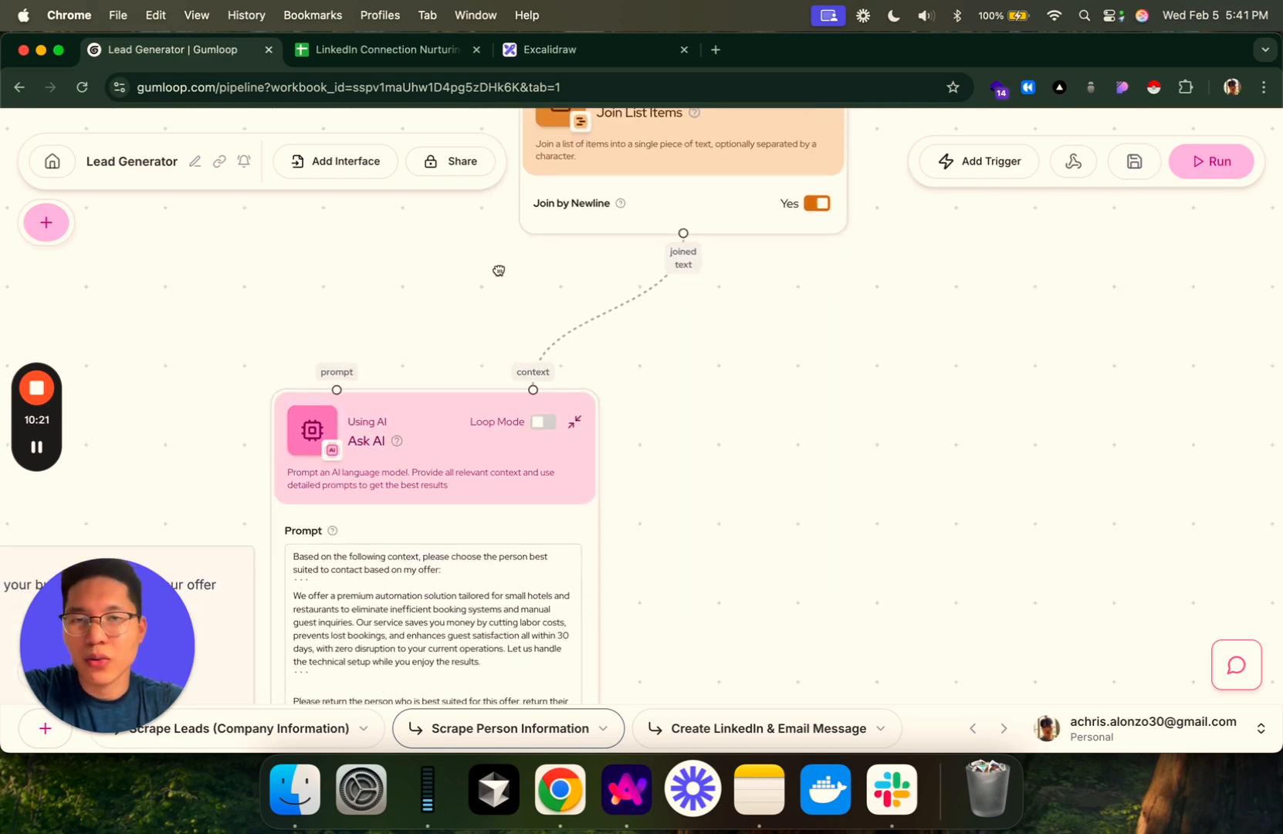
left_click_drag(499, 270, 409, 516)
left_click_drag(355, 582, 454, 395)
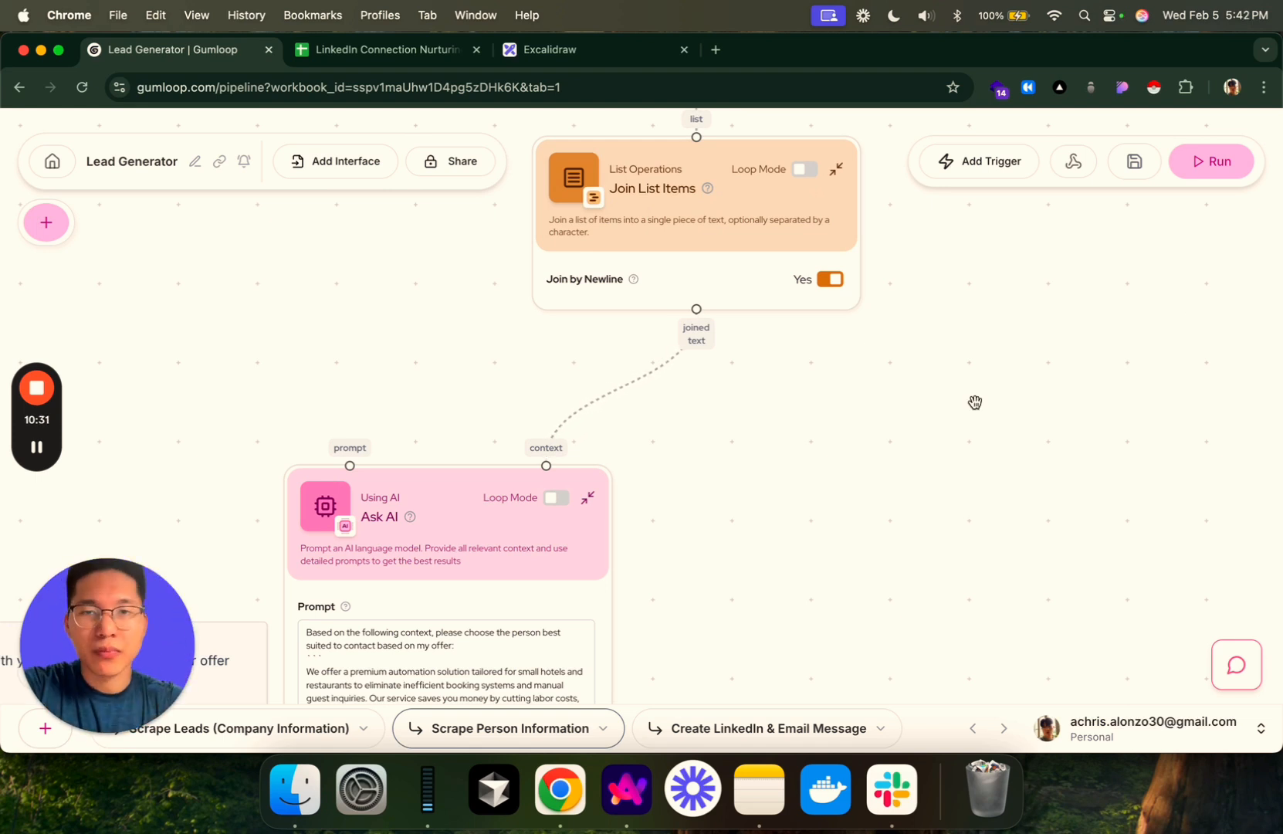
- Review the Combine Text node's Loop Mode, its six list inputs and the person tags in its format
left_click_drag(973, 401, 922, 734)
scroll(942, 545, "up", 3)
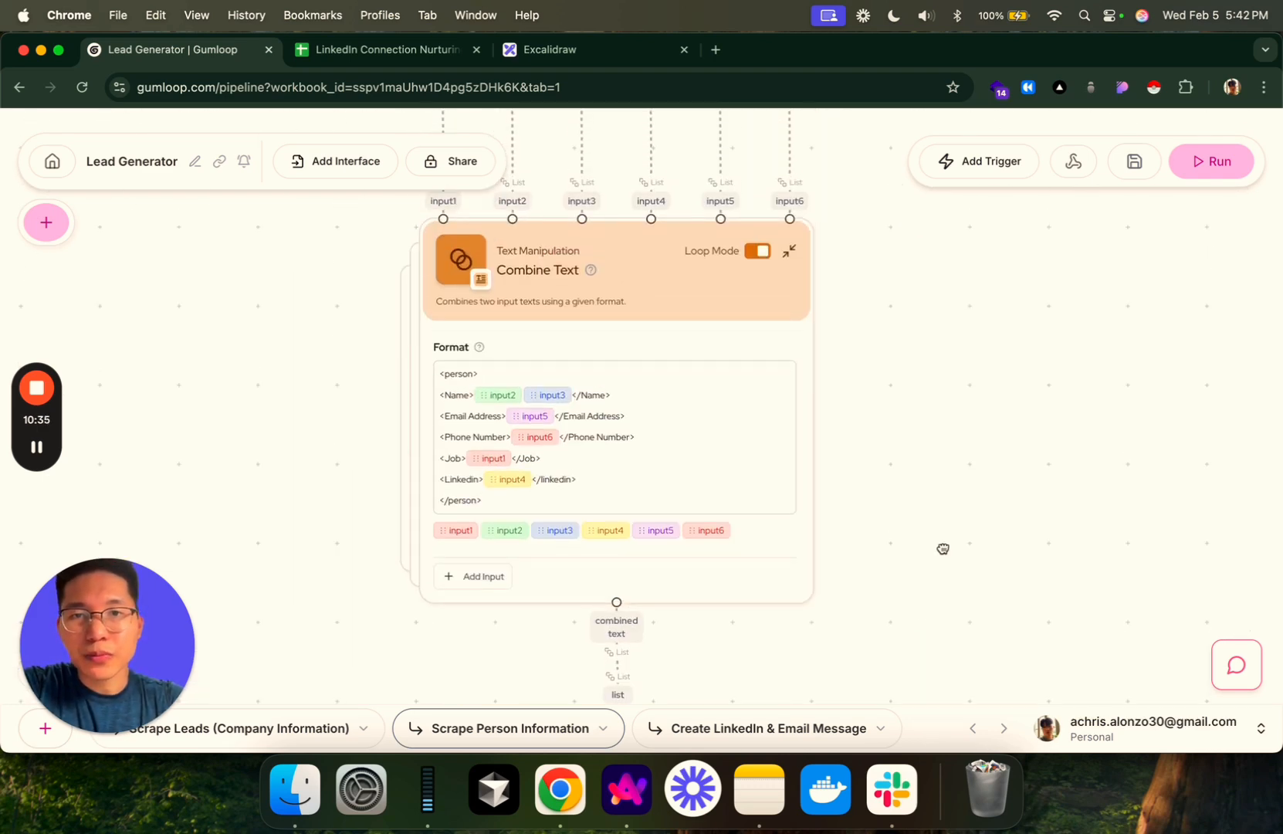
right_click(769, 356)
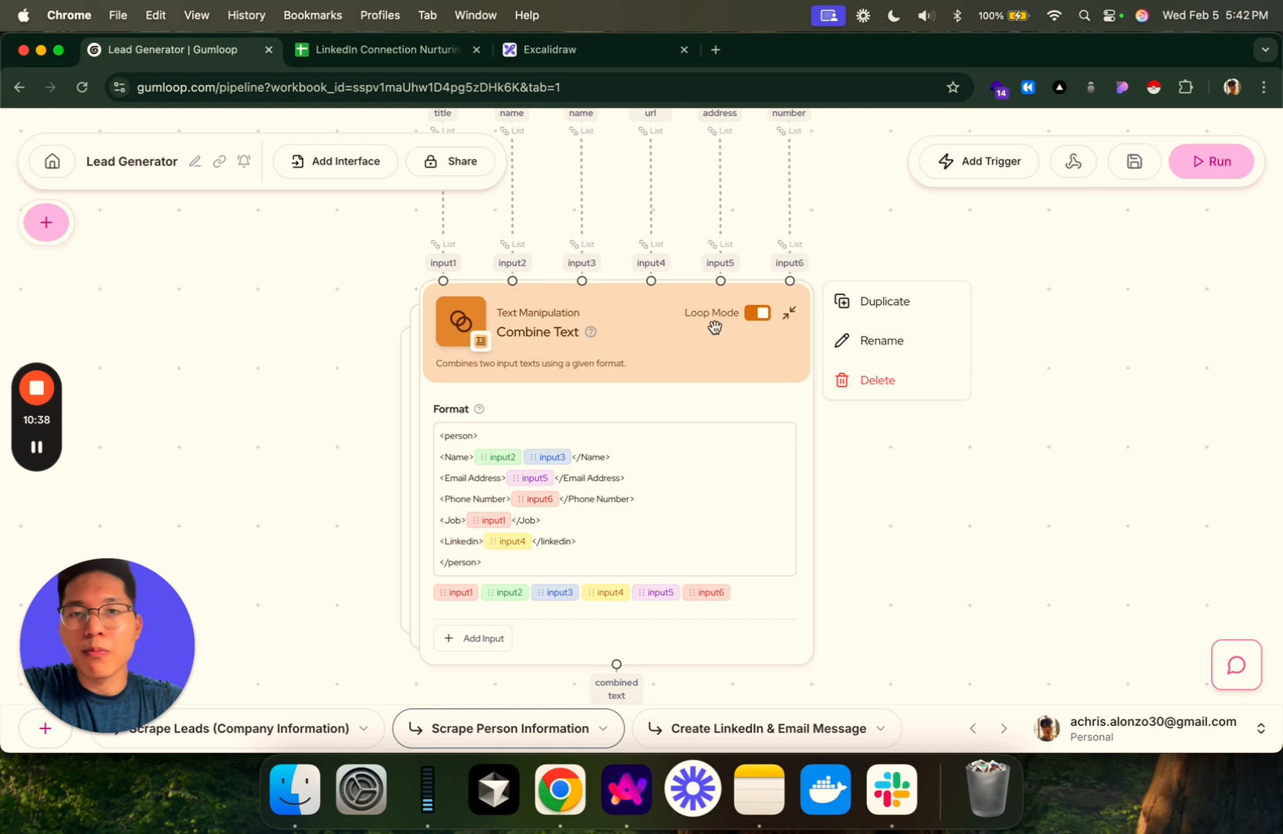
left_click_drag(890, 598, 865, 598)
right_click(679, 301)
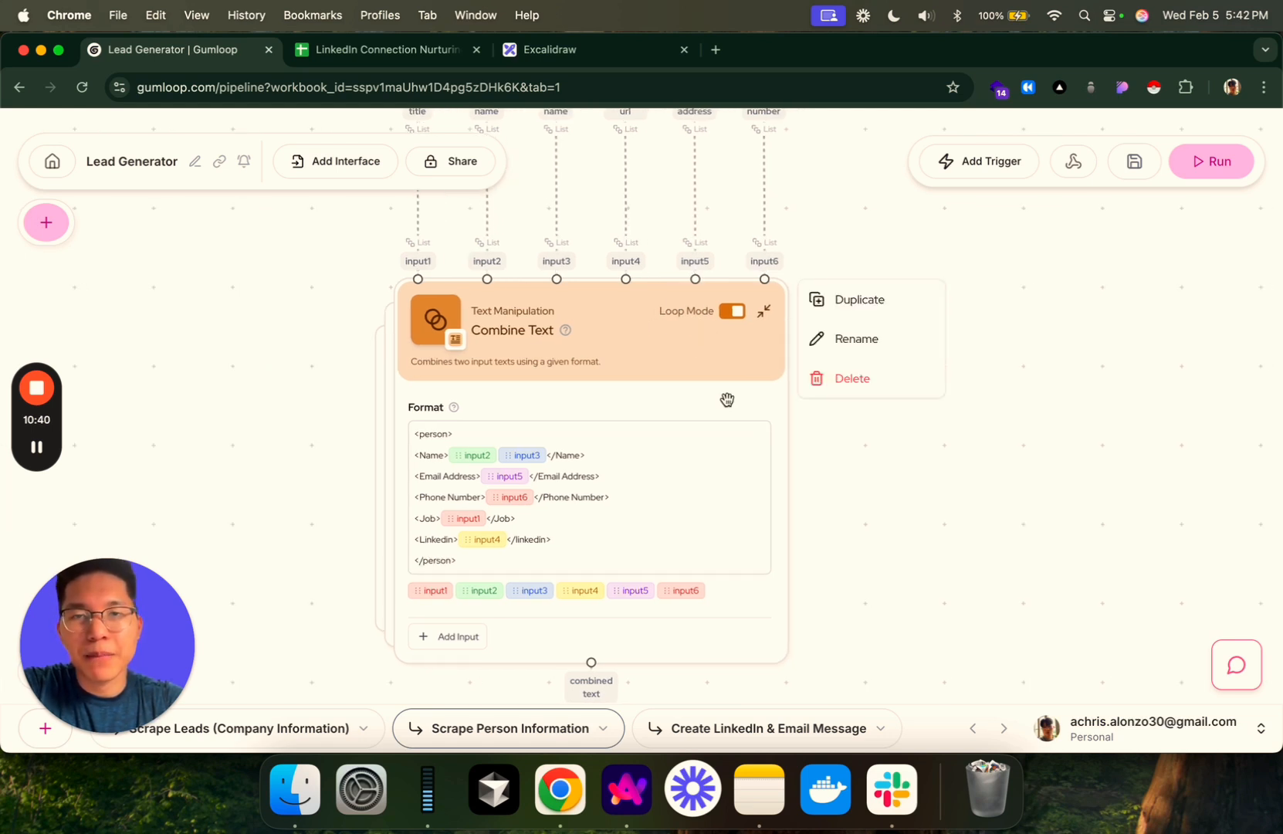
left_click(877, 504)
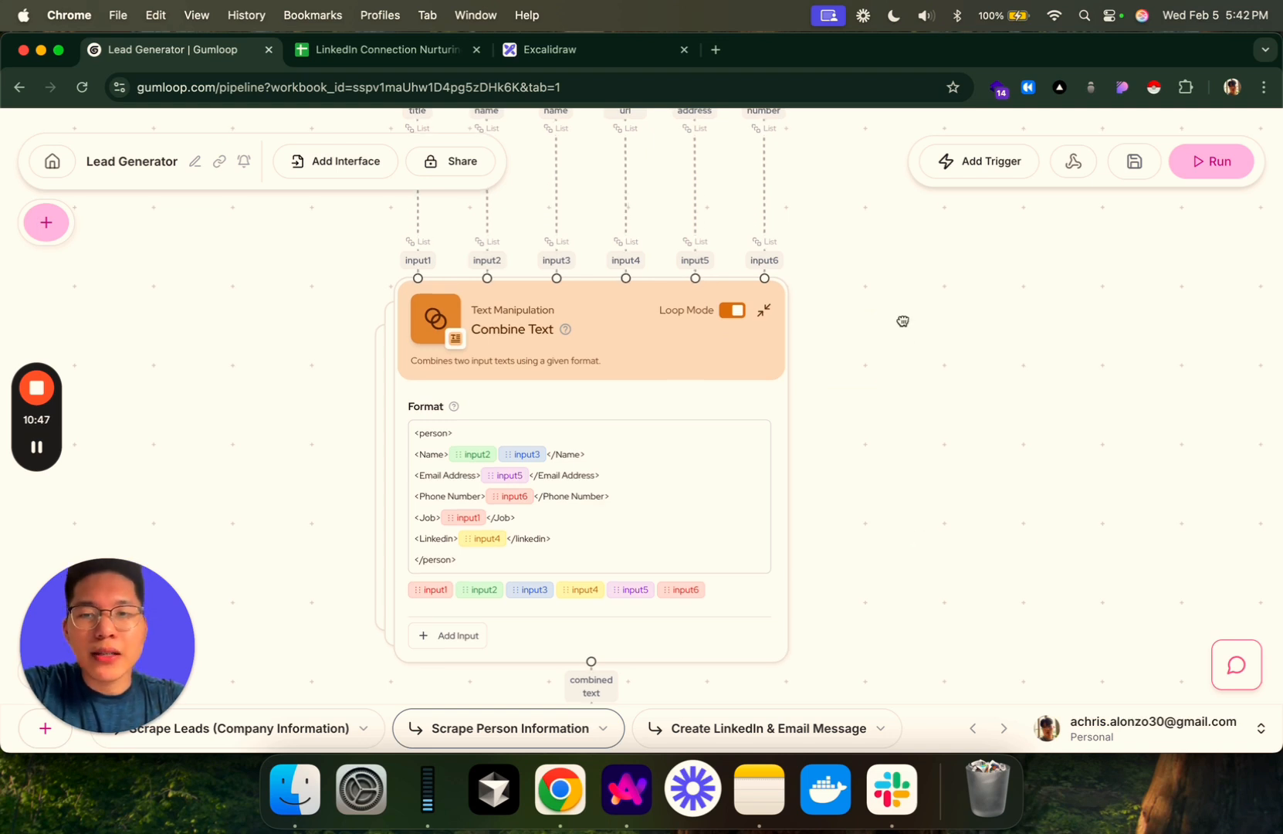
scroll(902, 405, "down", 5)
scroll(901, 405, "up", 4)
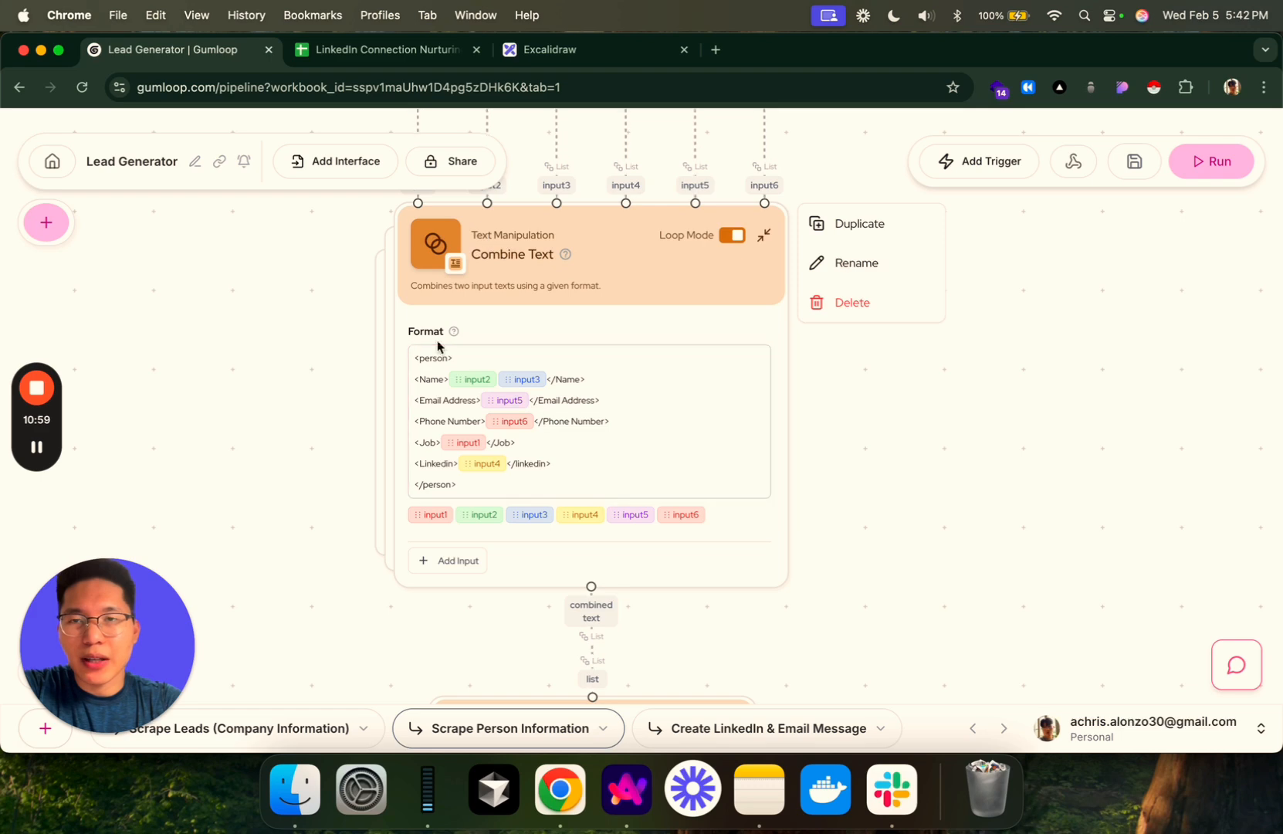
scroll(888, 540, "up", 5)
left_click_drag(888, 424, 813, 422)
left_click_drag(1000, 572, 1001, 352)
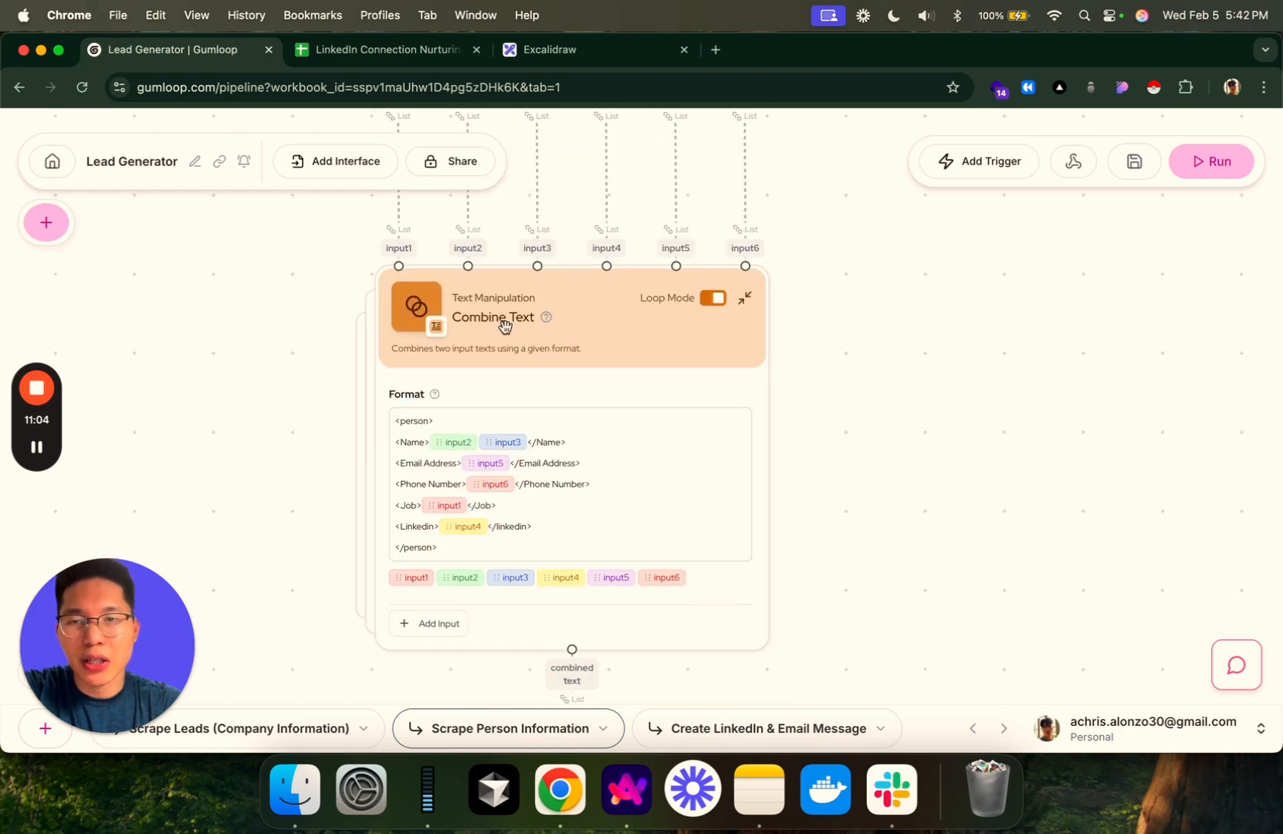
left_click_drag(893, 545, 899, 486)
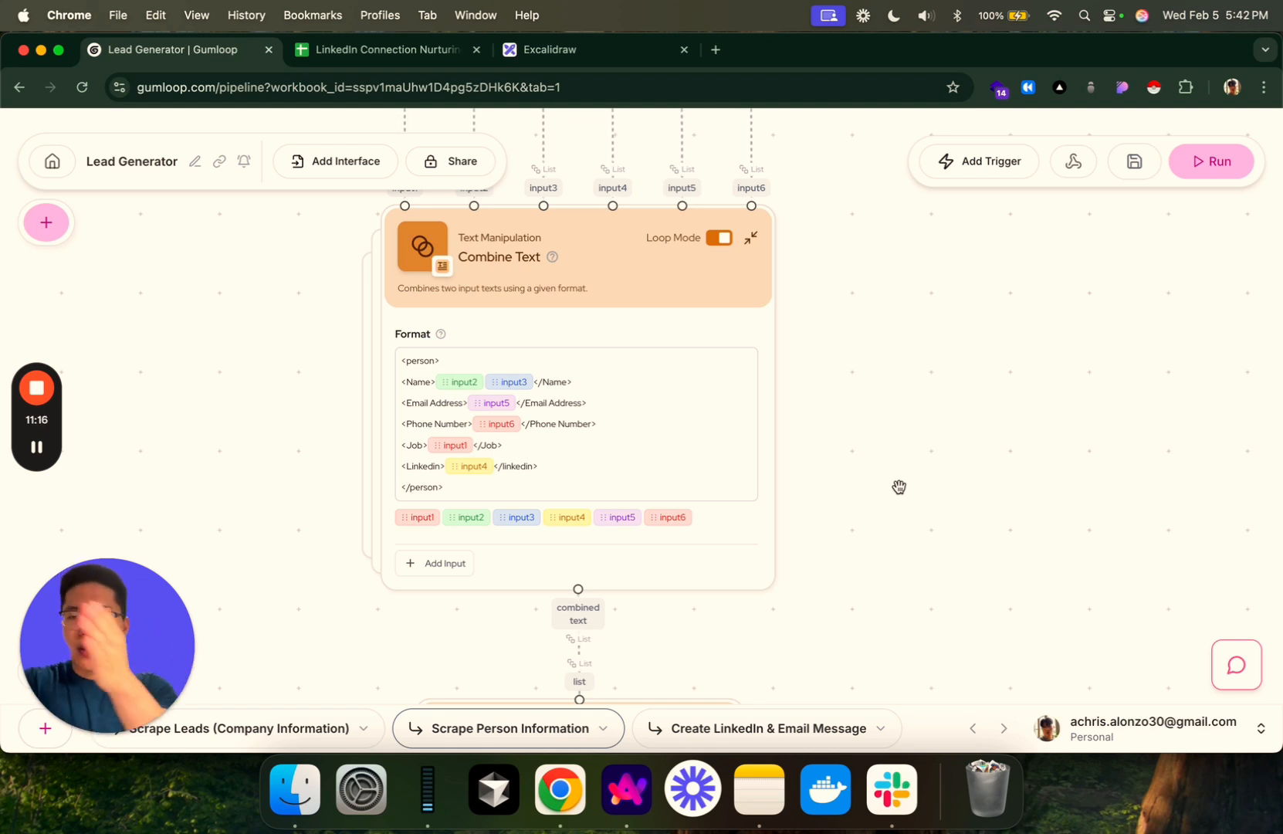
- Review the Join by Newline and Loop Mode settings of Join List Items and follow its connection to Ask AI
scroll(899, 487, "down", 5)
scroll(871, 407, "down", 1)
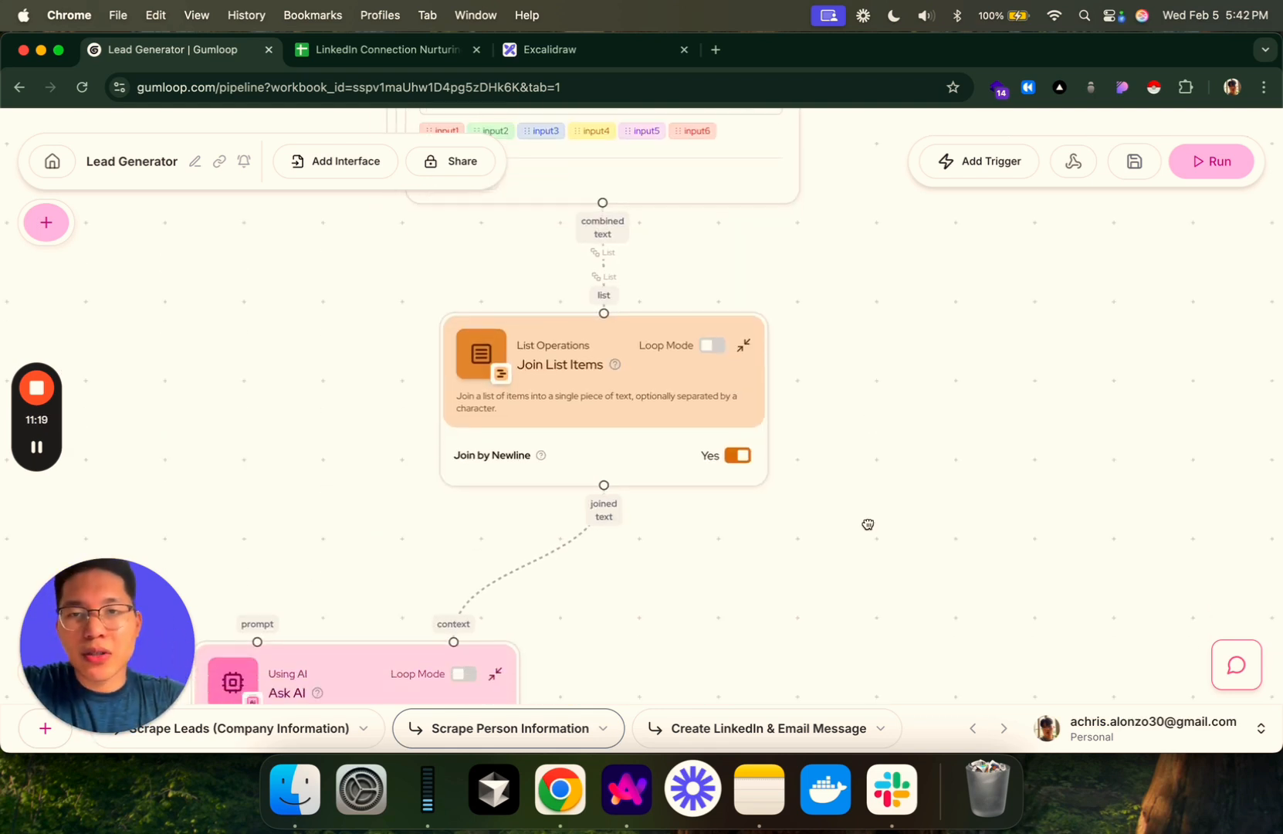
right_click(581, 453)
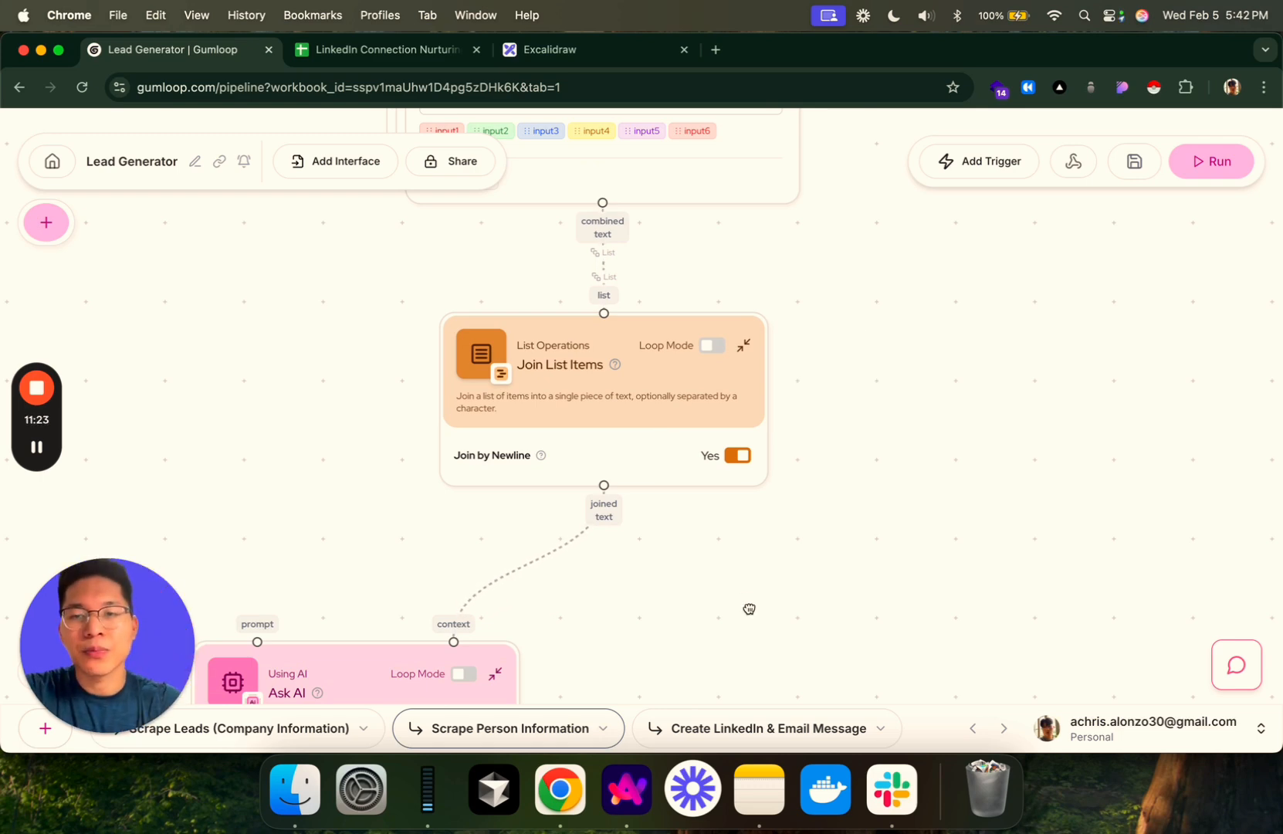
scroll(748, 607, "down", 5)
scroll(686, 398, "up", 5)
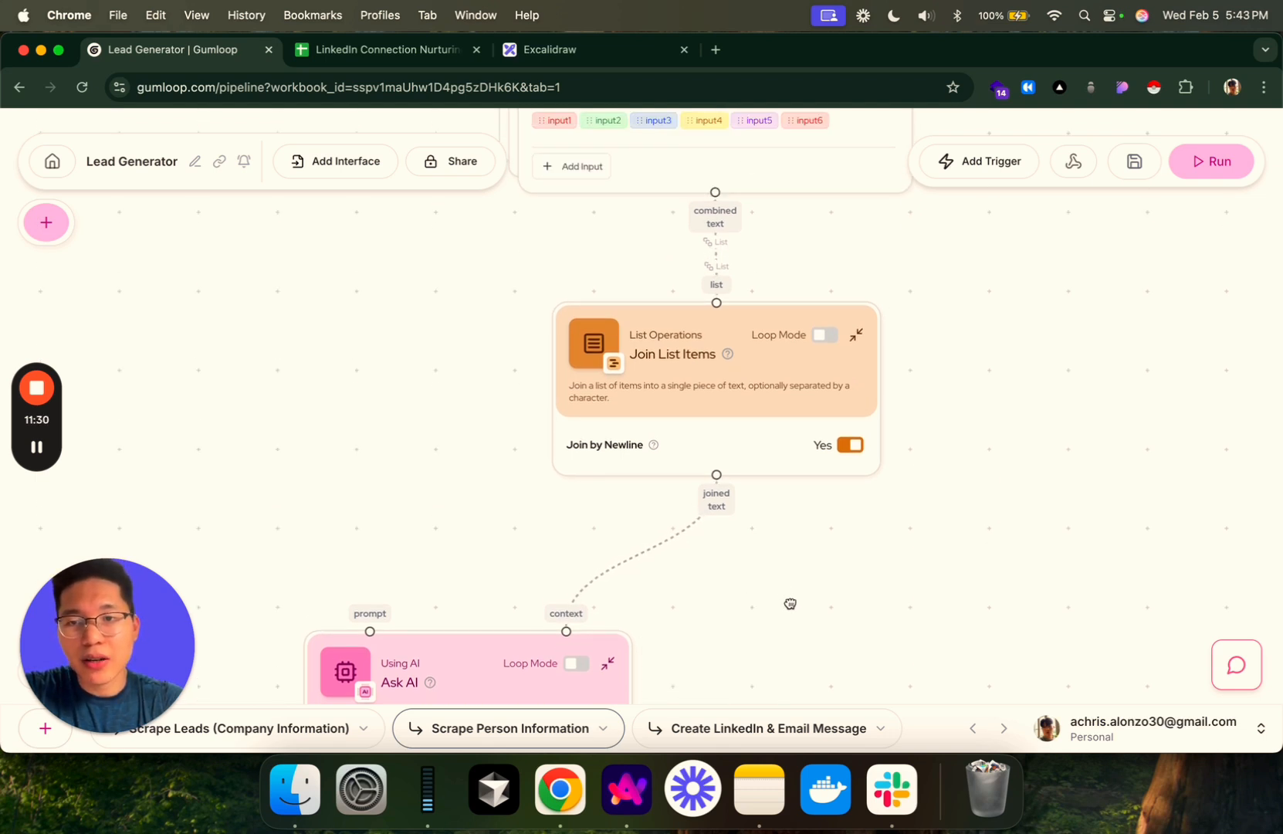
left_click_drag(790, 605, 788, 479)
left_click_drag(770, 578, 760, 469)
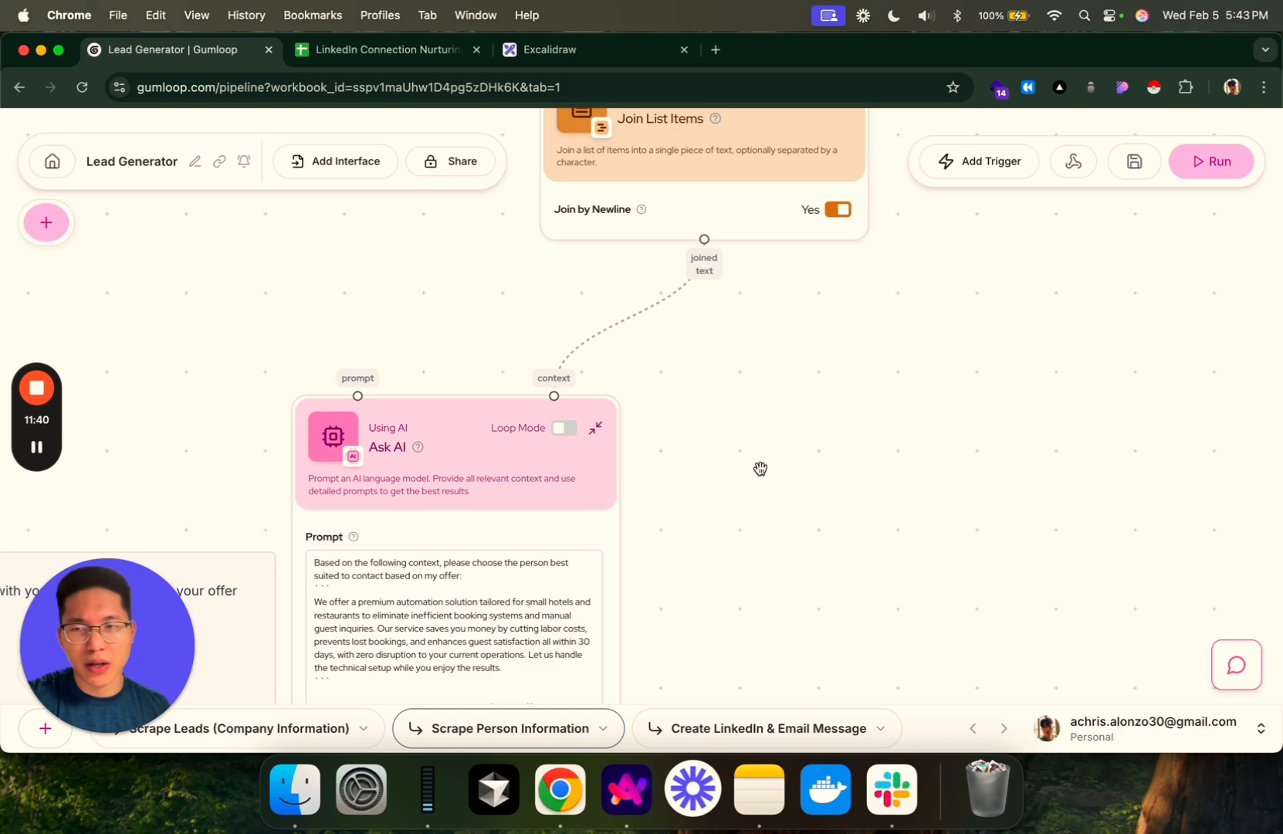
- Read the Ask AI prompt up close, examining the offer description and the requested contact fields
left_click_drag(776, 518, 1015, 296)
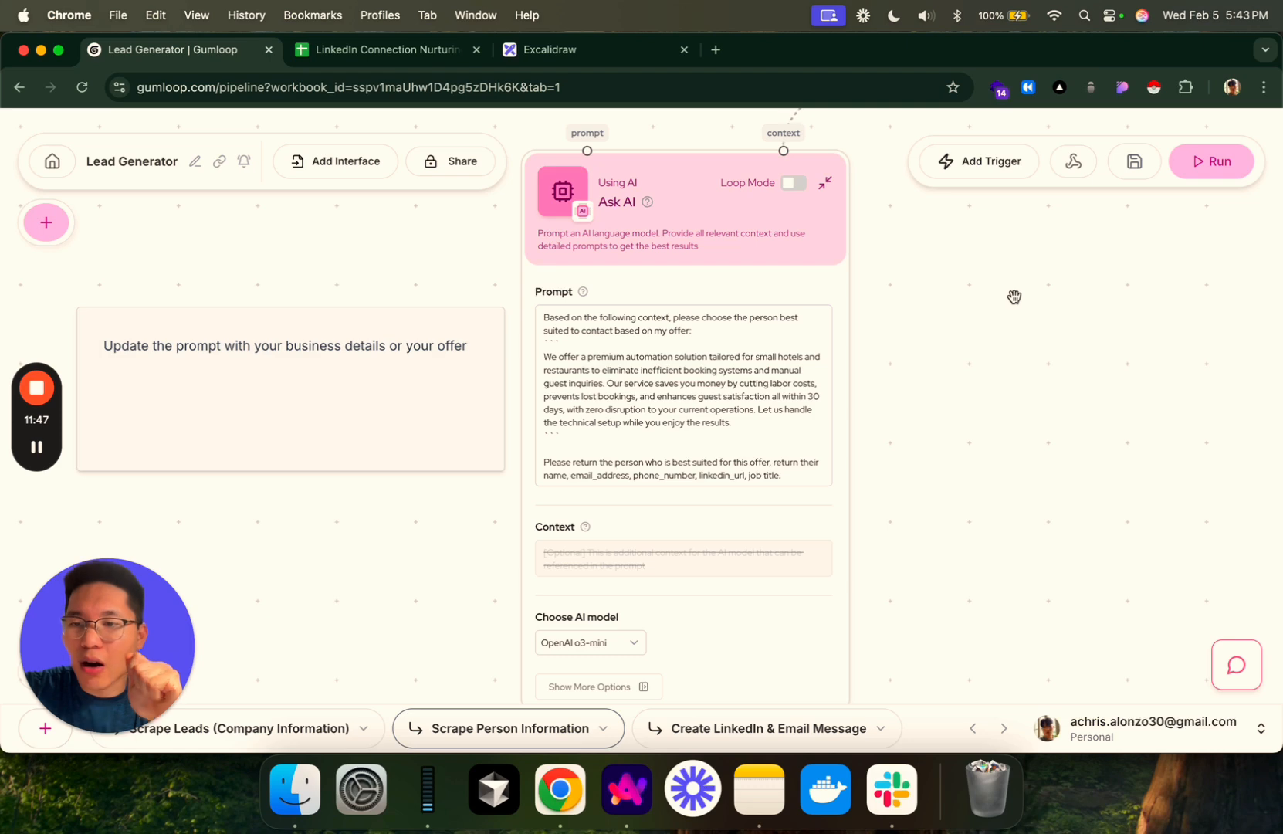
left_click_drag(540, 315, 781, 475)
scroll(851, 412, "up", 2)
scroll(850, 412, "up", 2)
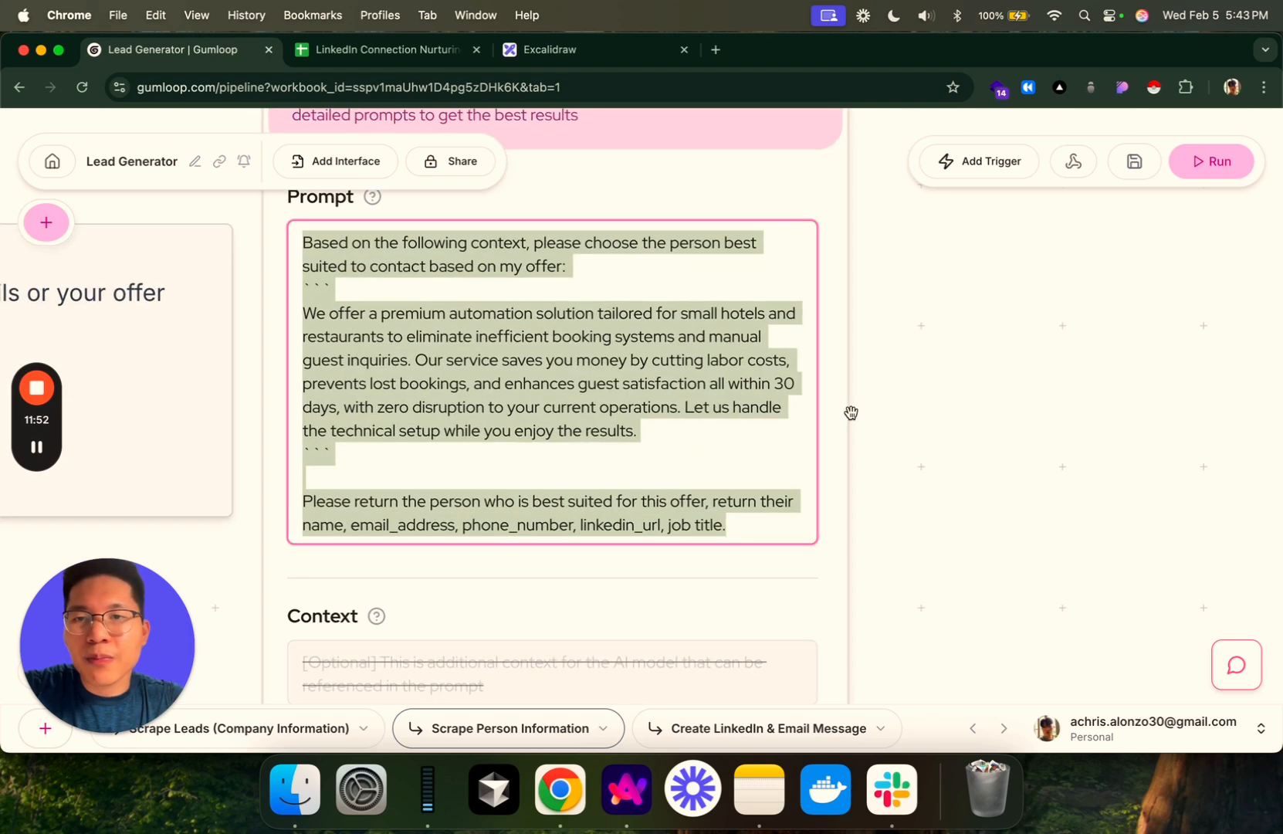
left_click_drag(850, 412, 1079, 460)
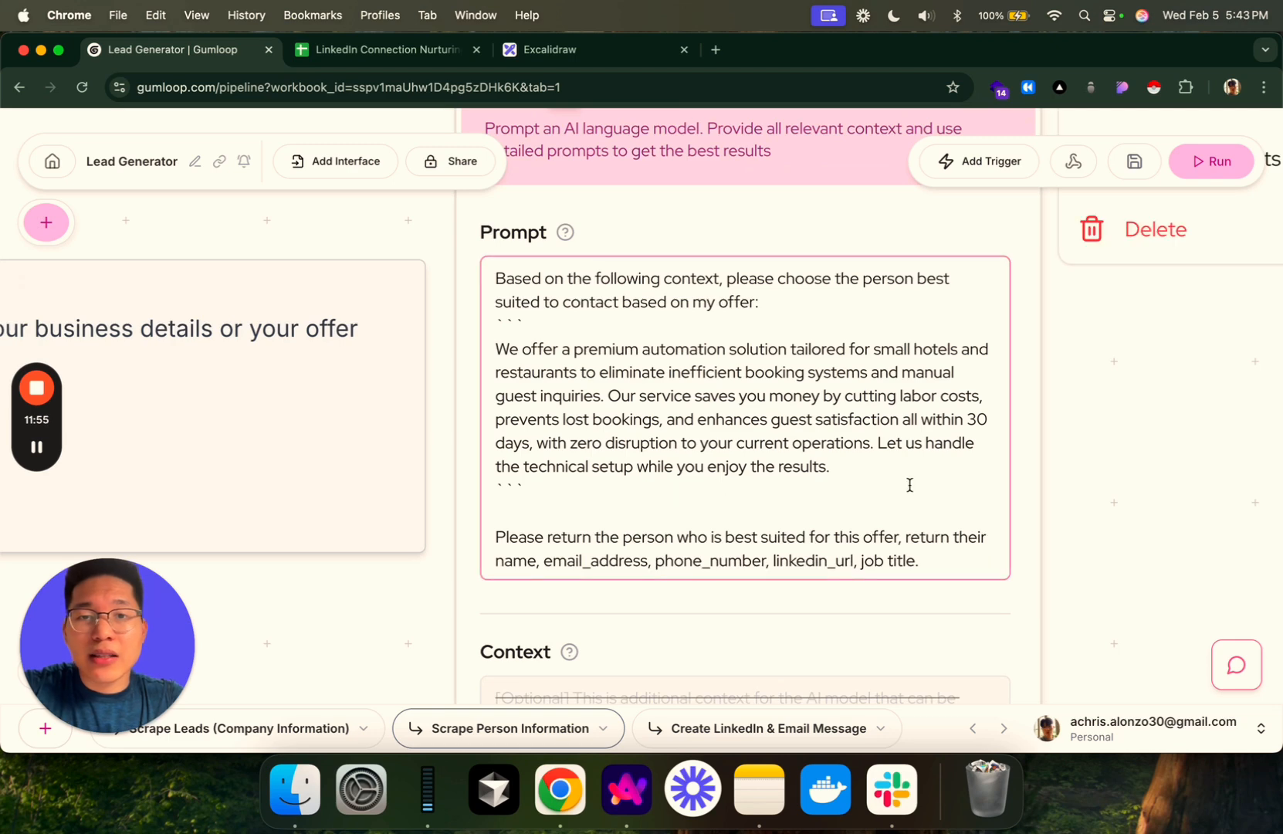
left_click(830, 450)
key("super+a")
left_click_drag(827, 450, 637, 379)
left_click(782, 419)
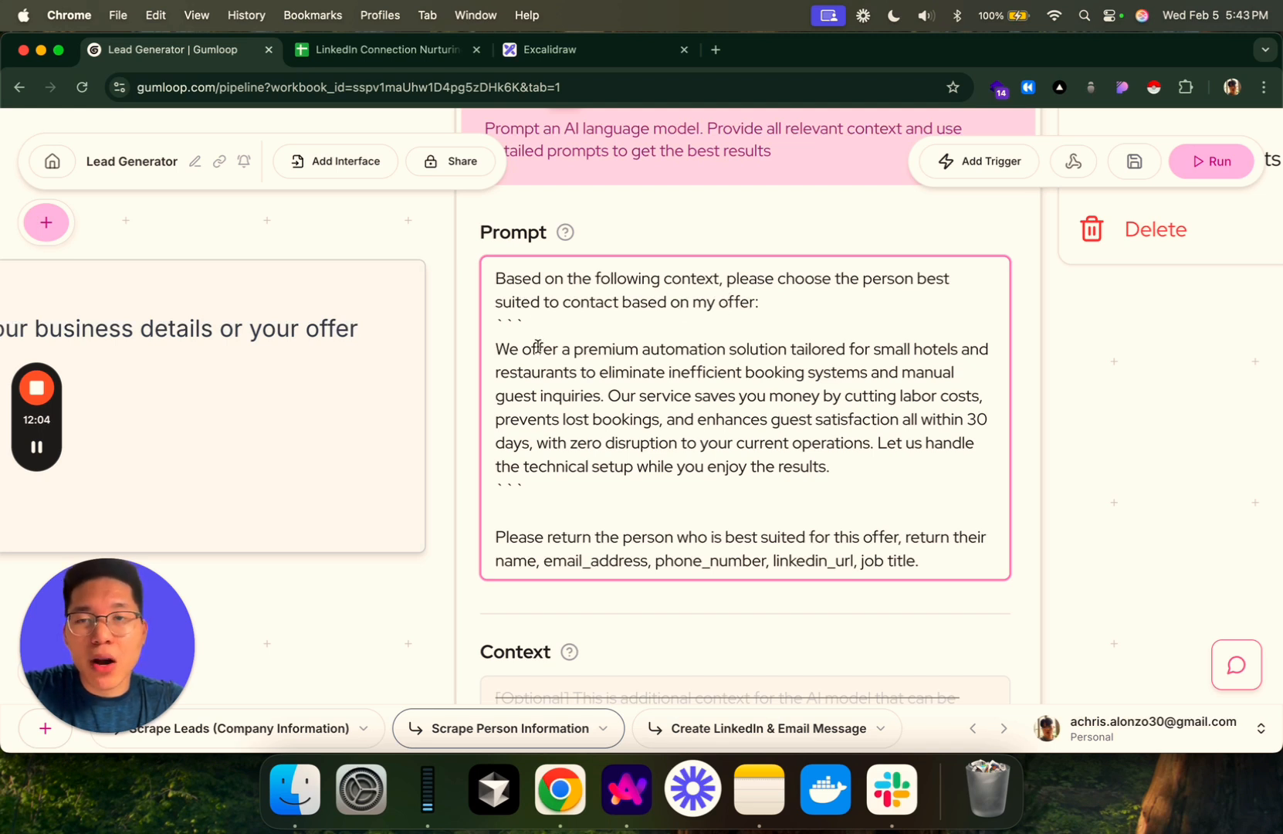
- Highlight the offer description in the Ask AI prompt and review the requested contact fields below it
mouse_move(497, 351)
left_mouse_down()
mouse_move(652, 372)
mouse_move(826, 461)
mouse_move(494, 349)
left_mouse_up()
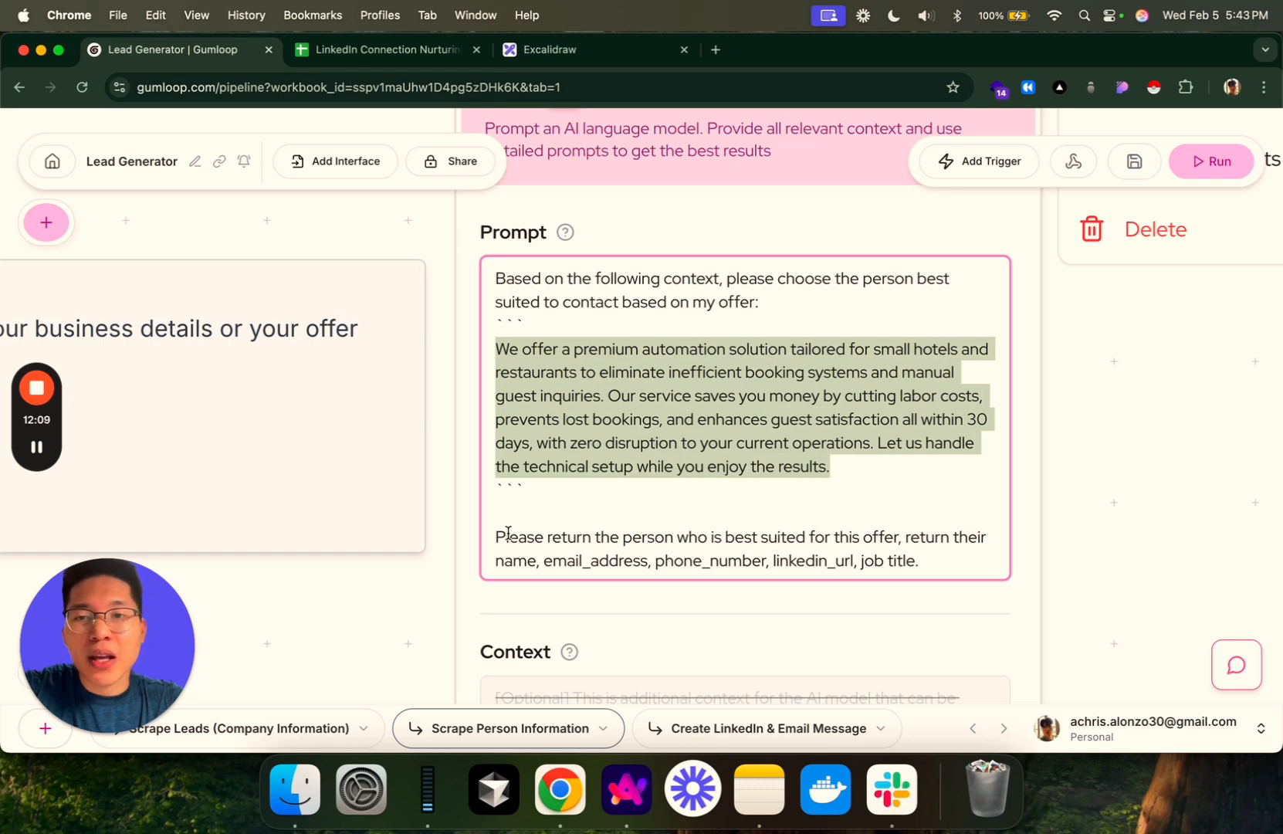
left_click_drag(508, 532, 1064, 382)
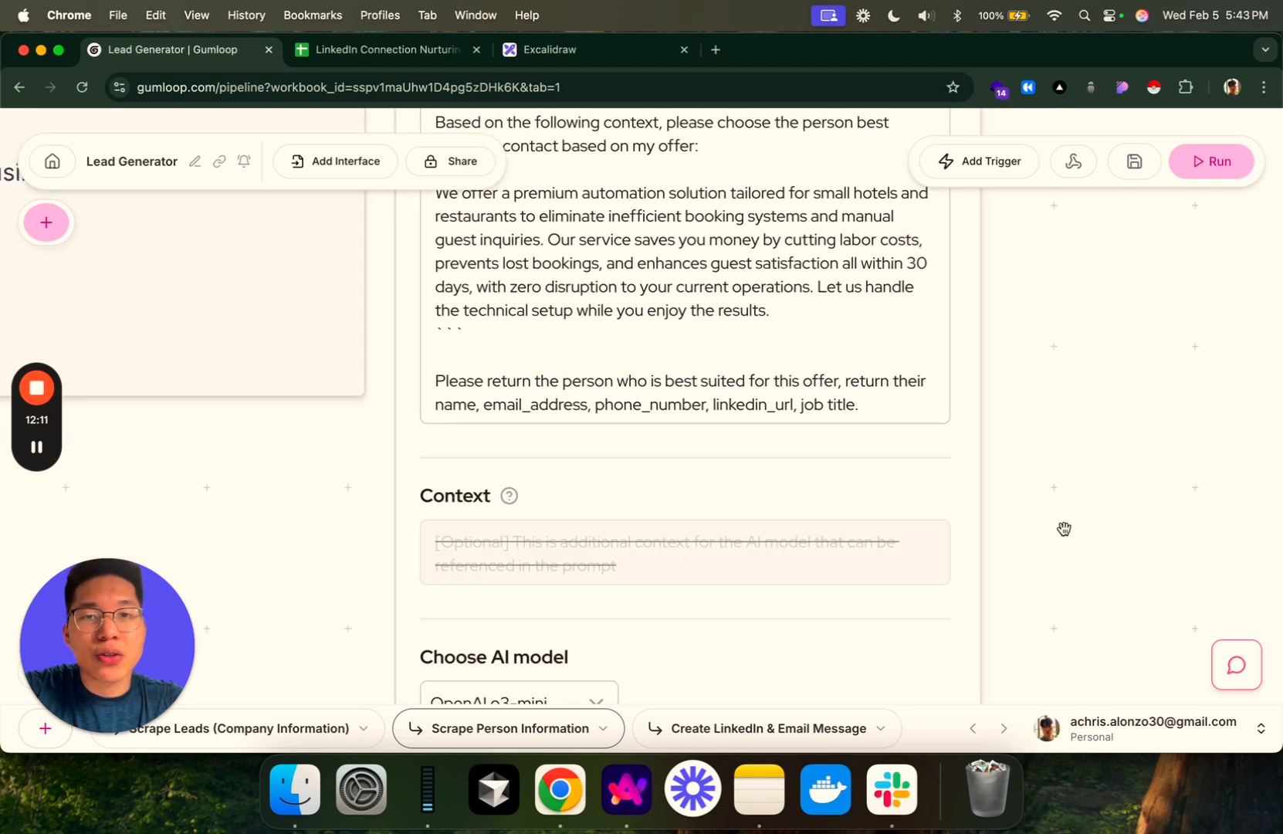
left_click_drag(1063, 529, 945, 515)
scroll(1013, 283, "down", 5)
left_click_drag(1001, 390, 964, 538)
left_click(683, 335)
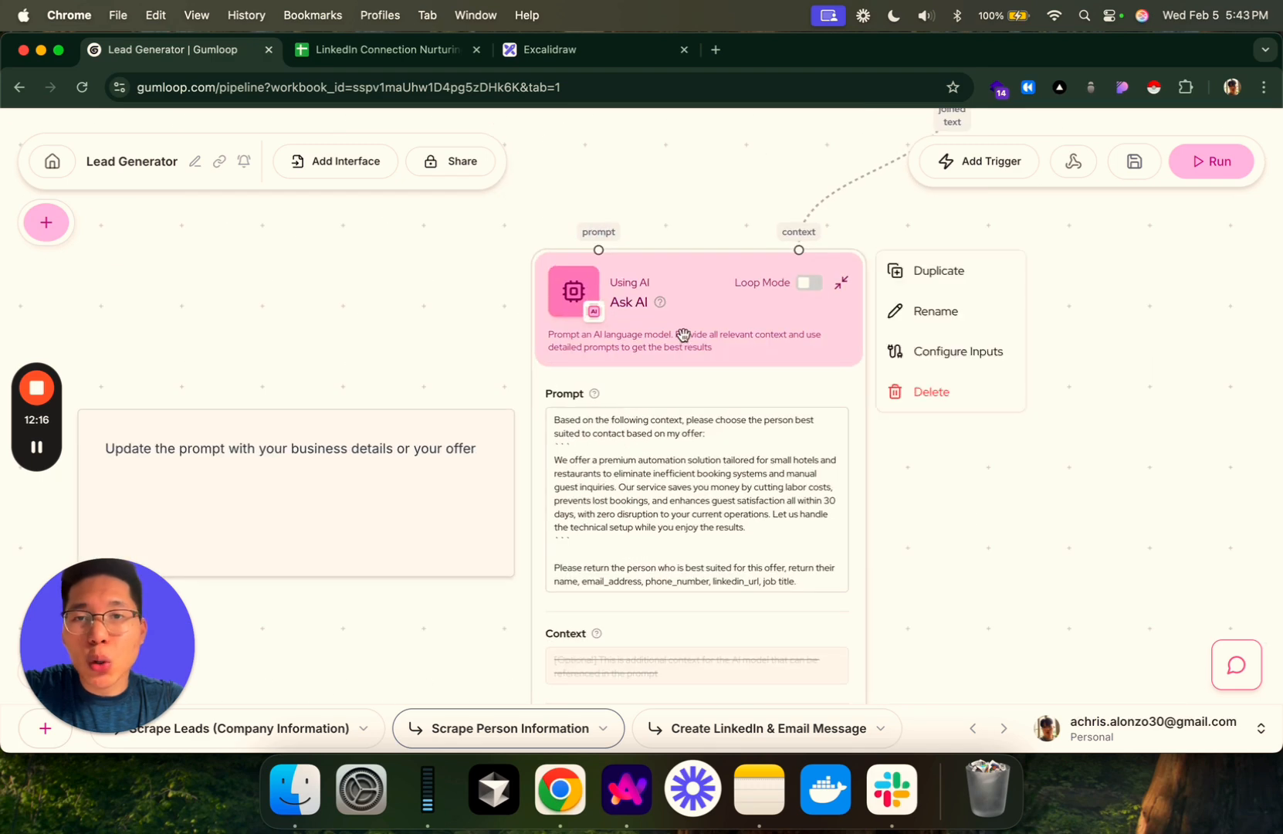
- Open the node library to locate the Ask AI node in the Using AI category
left_click(42, 222)
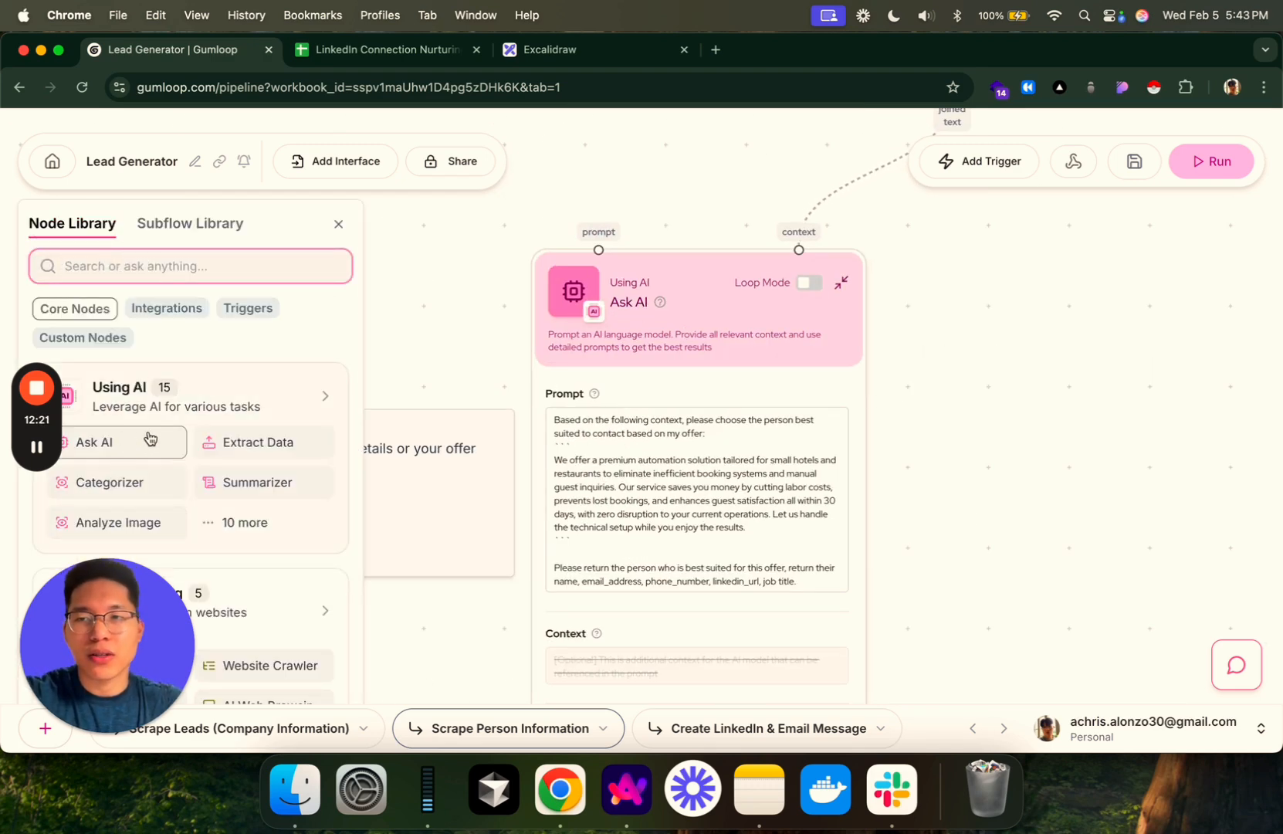
scroll(1071, 464, "down", 3)
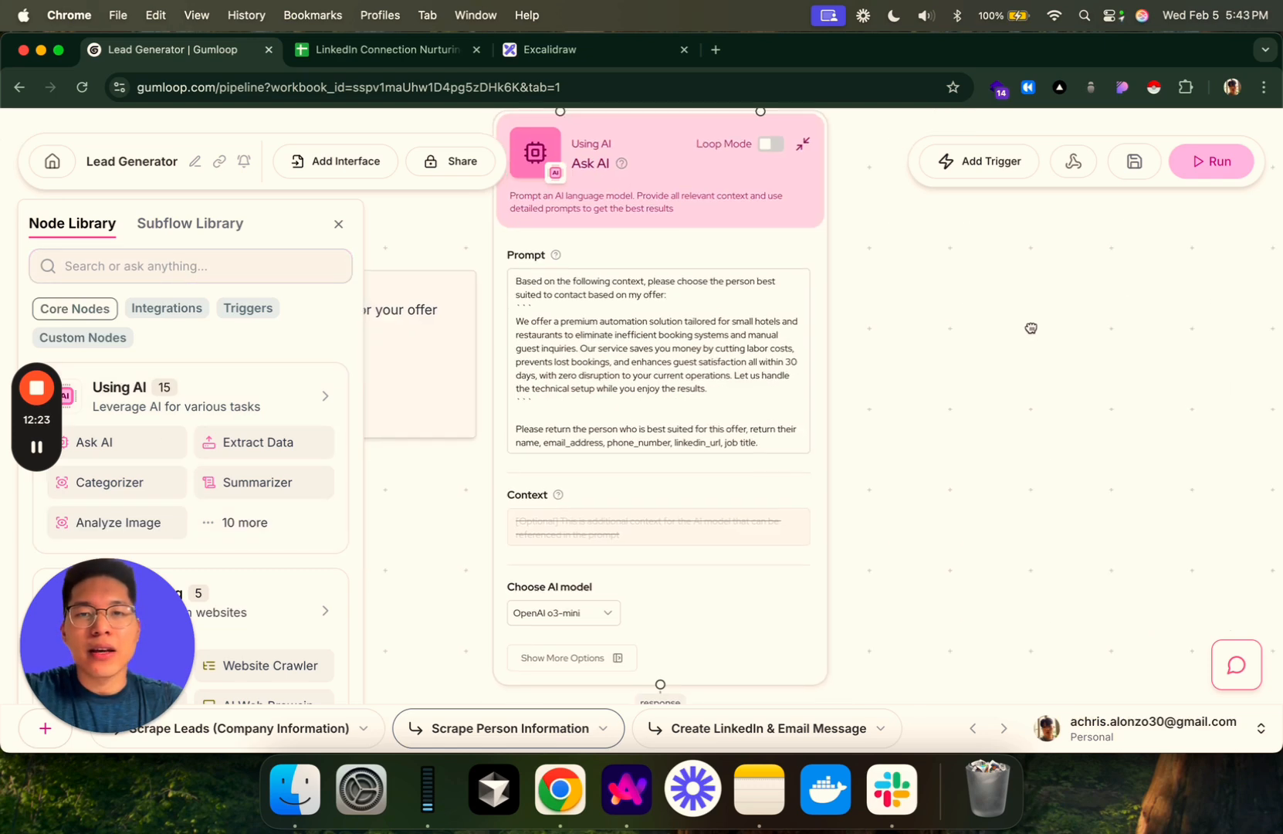
scroll(943, 567, "up", 5)
left_click_drag(962, 461, 962, 520)
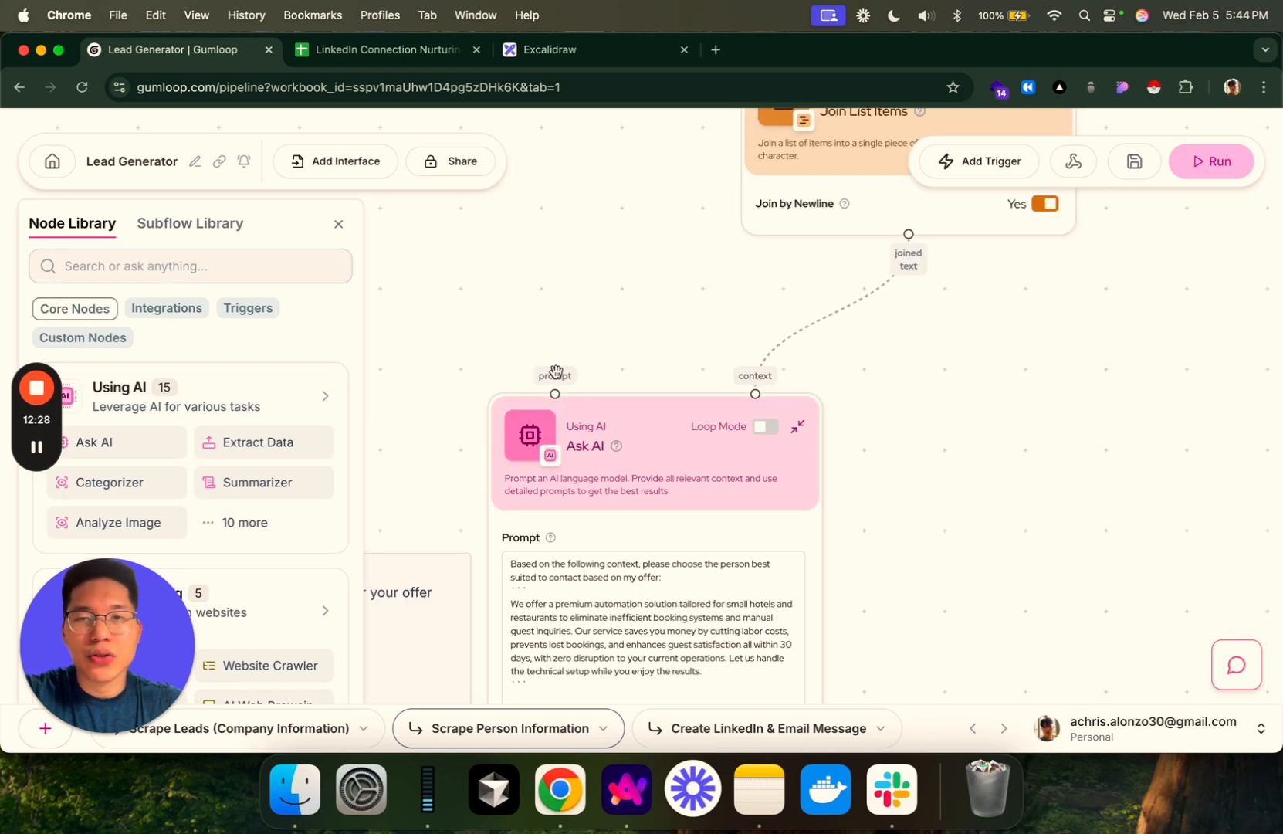
- Trace the data path from Combine Text through Join List Items to the Ask AI context input
left_click_drag(948, 332, 788, 434)
scroll(788, 434, "down", 5)
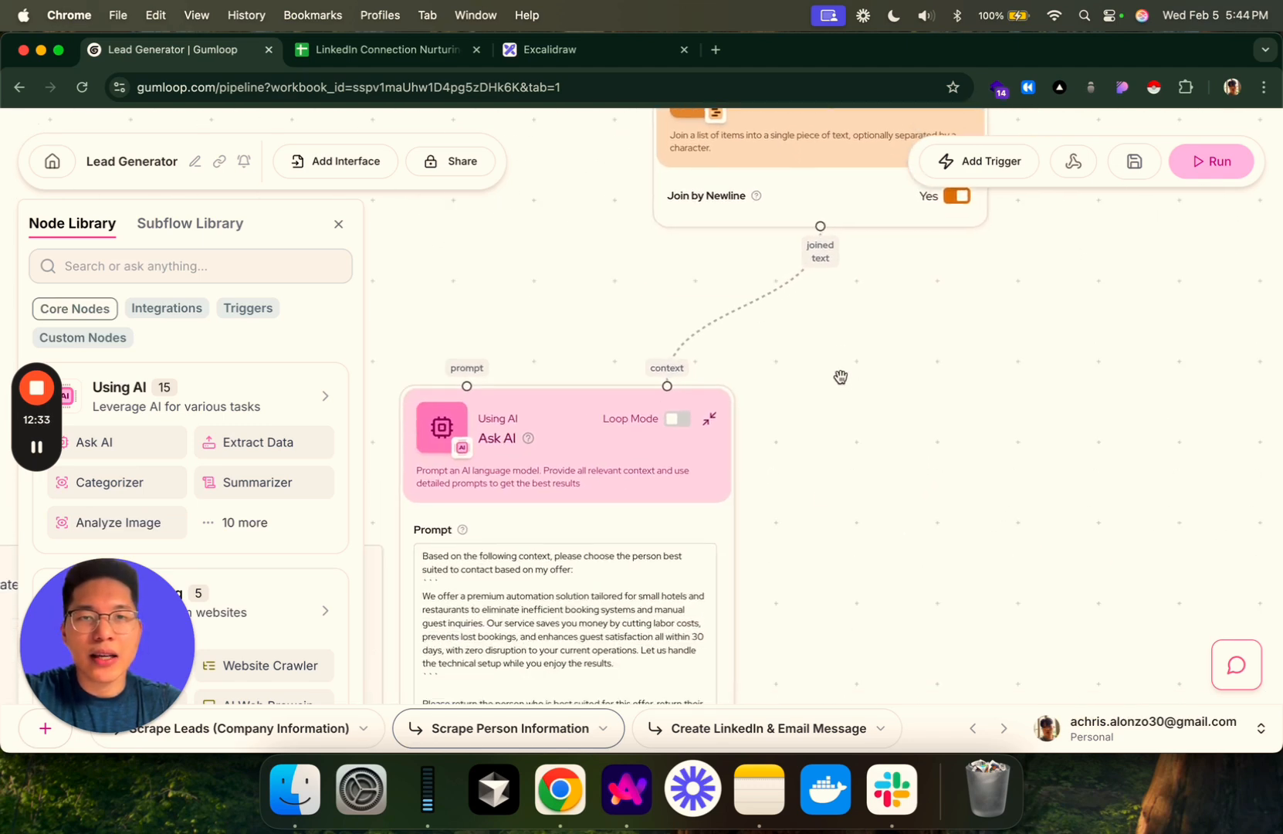
left_click_drag(982, 261, 908, 568)
left_click_drag(978, 353, 971, 547)
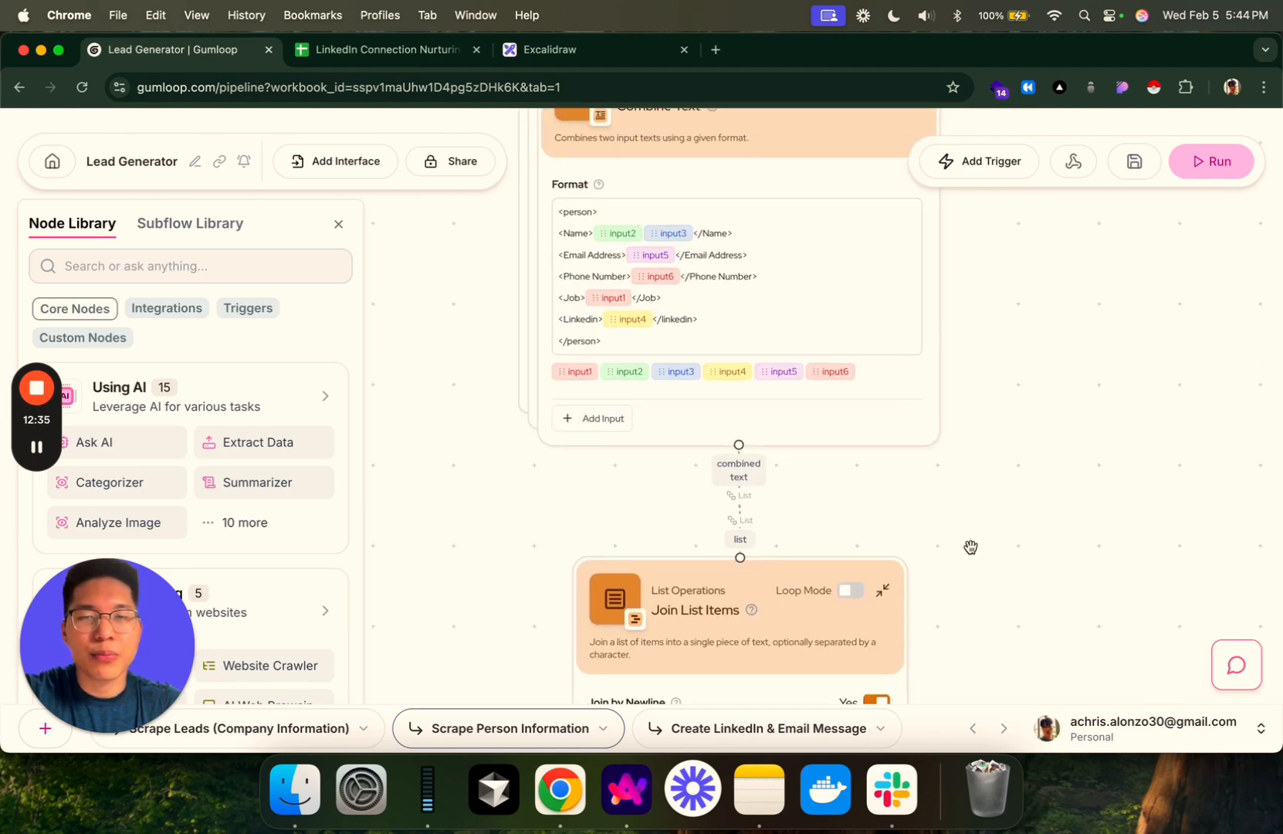
left_click_drag(999, 475, 1000, 254)
scroll(1000, 253, "down", 5)
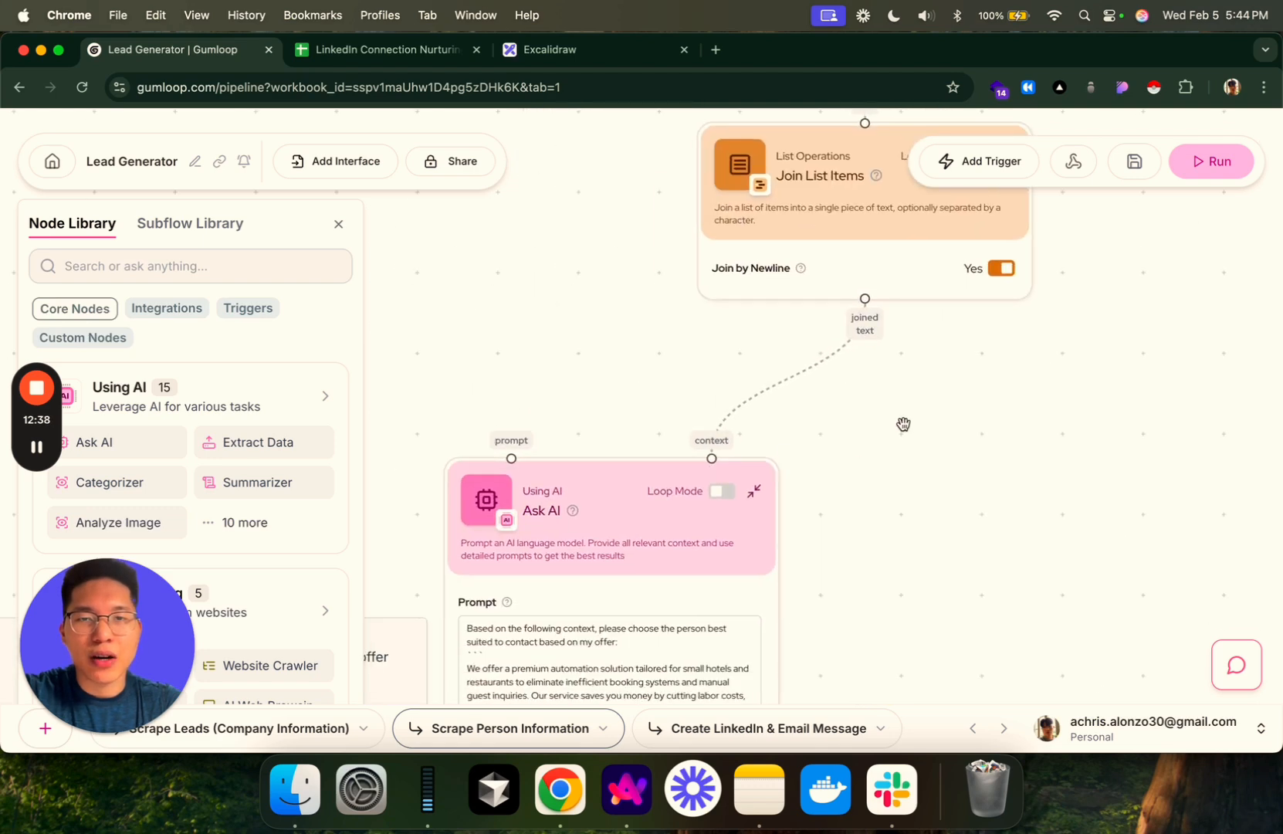
scroll(901, 423, "down", 3)
scroll(985, 338, "down", 2)
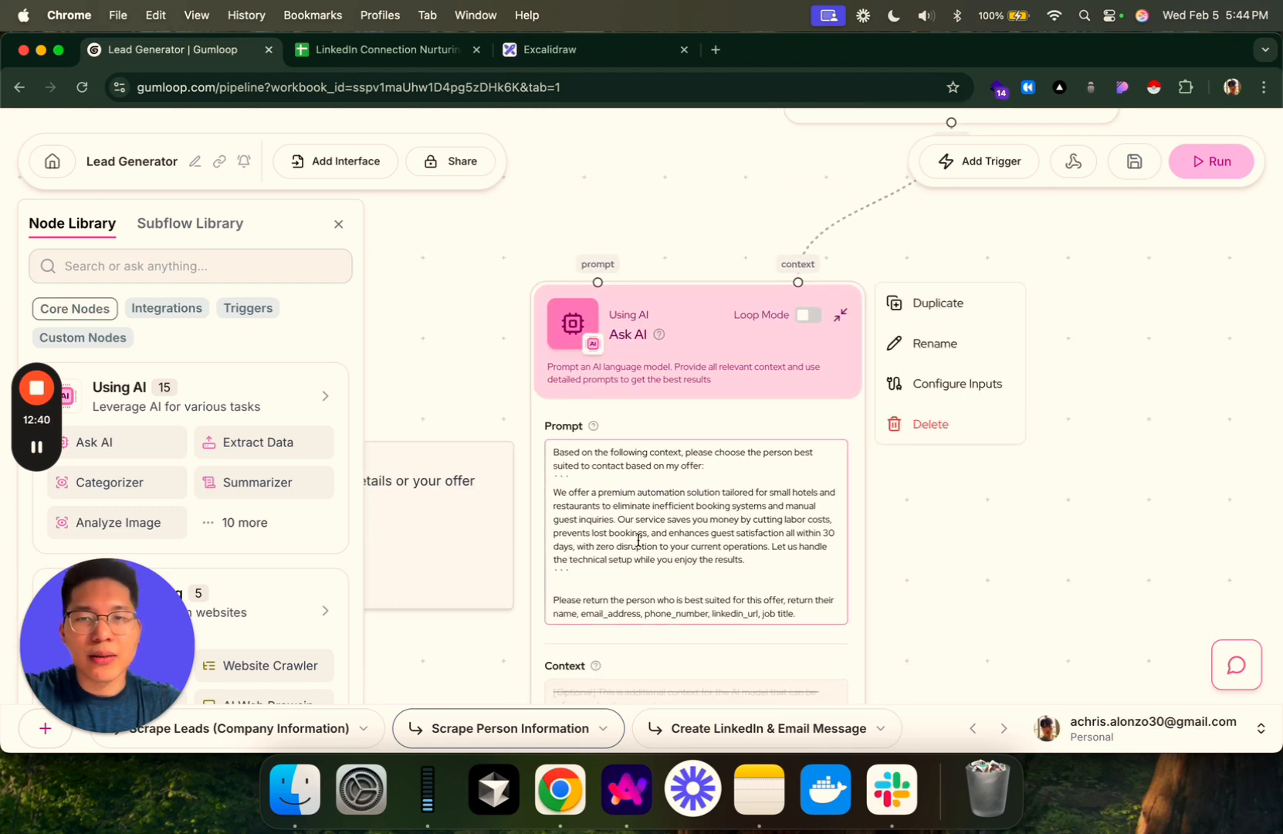
- Examine the Ask AI node's prompt and context inputs, its prompt text and its AI model setting
left_click_drag(635, 226, 752, 359)
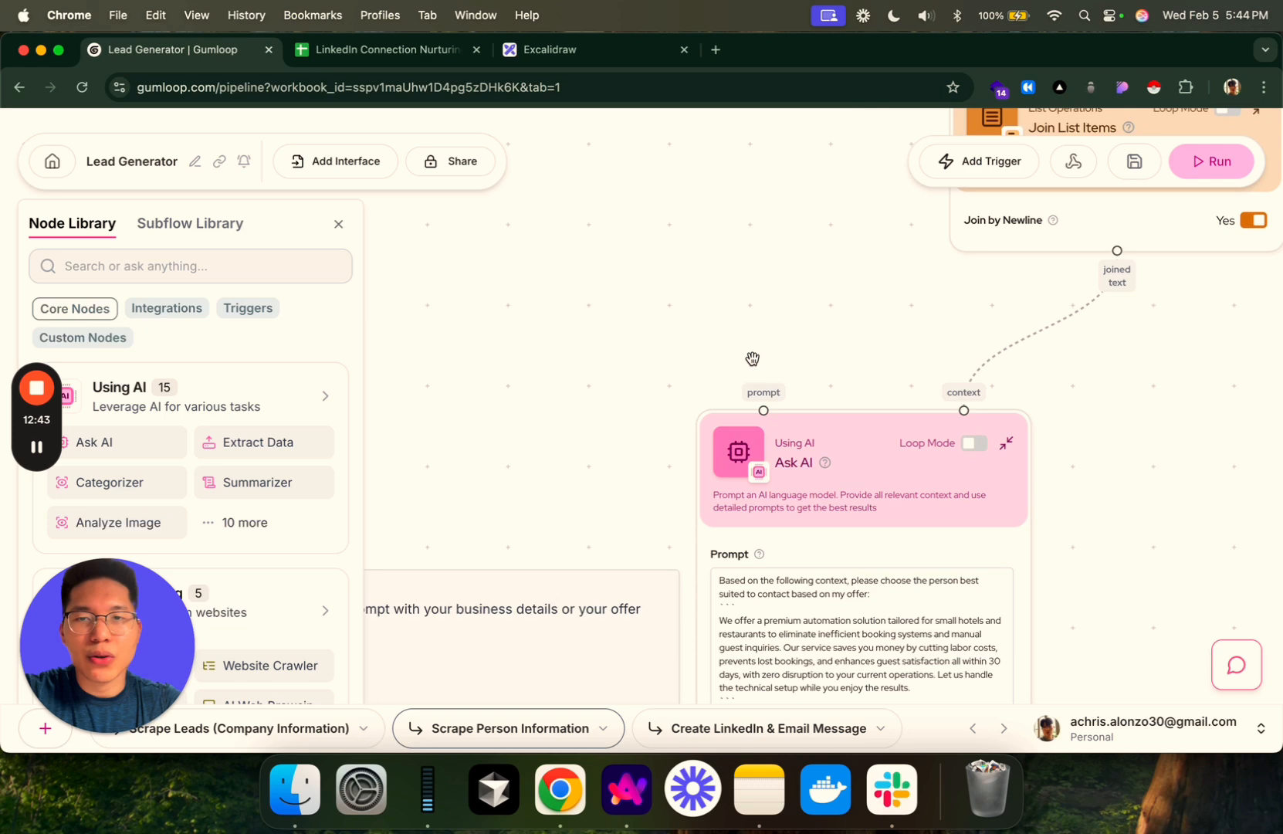
scroll(653, 244, "right", 5)
scroll(652, 244, "down", 4)
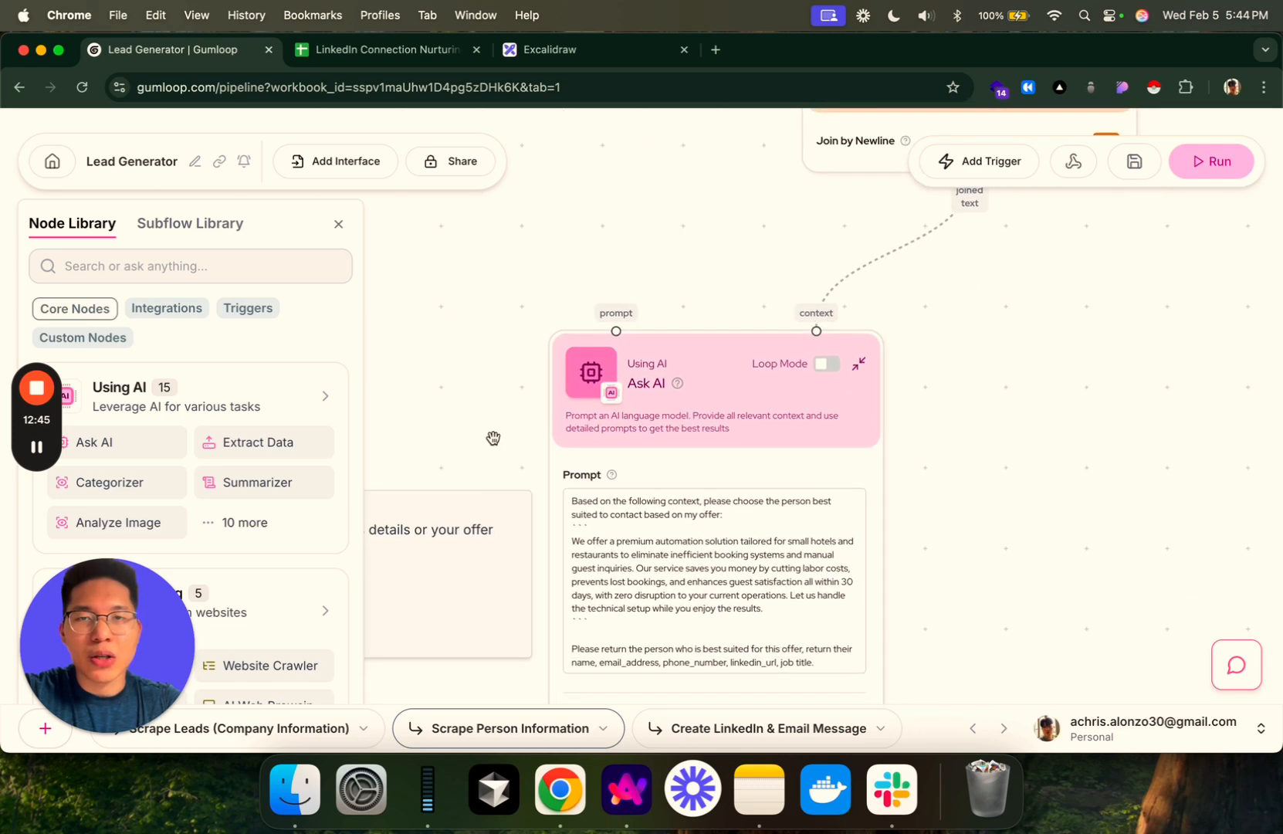
scroll(963, 421, "down", 2)
left_click_drag(963, 421, 939, 541)
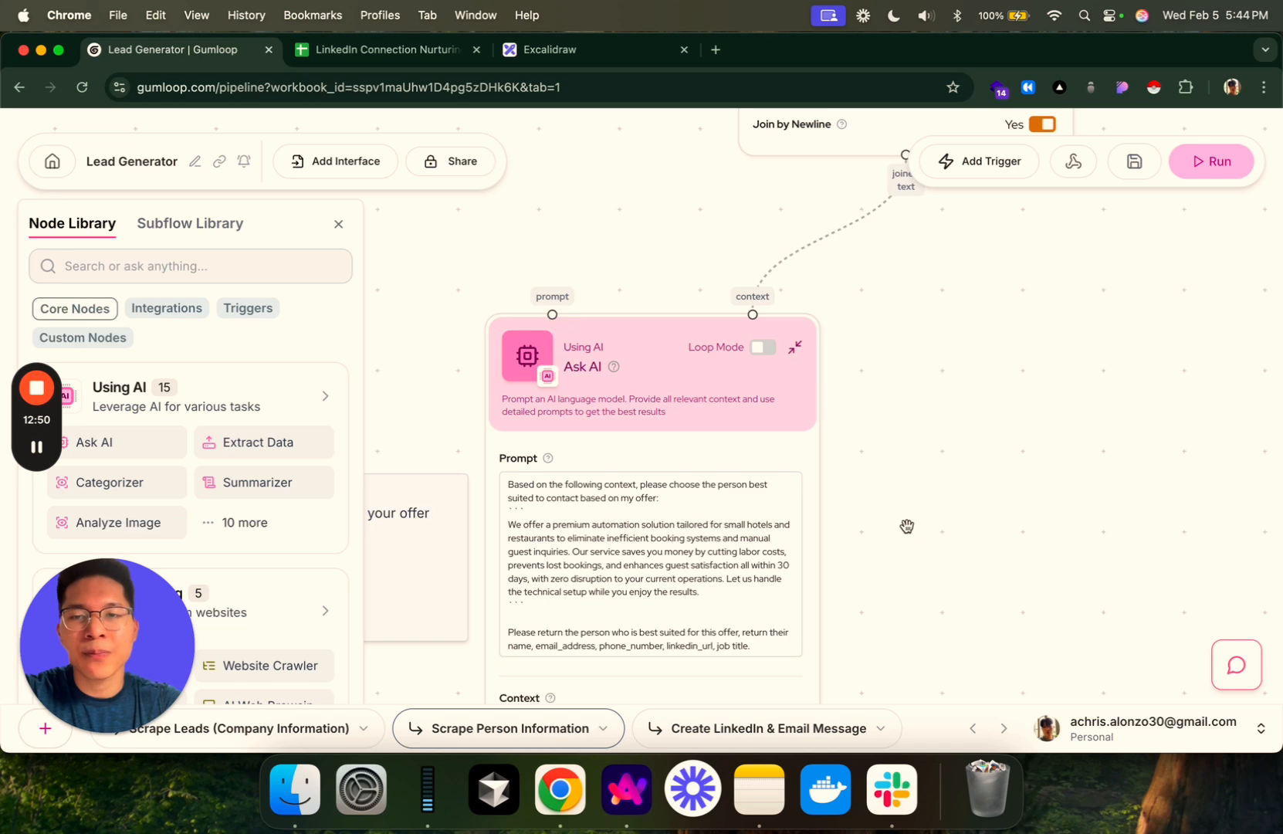
scroll(905, 524, "down", 2)
left_click_drag(479, 419, 772, 581)
left_click_drag(891, 562, 902, 372)
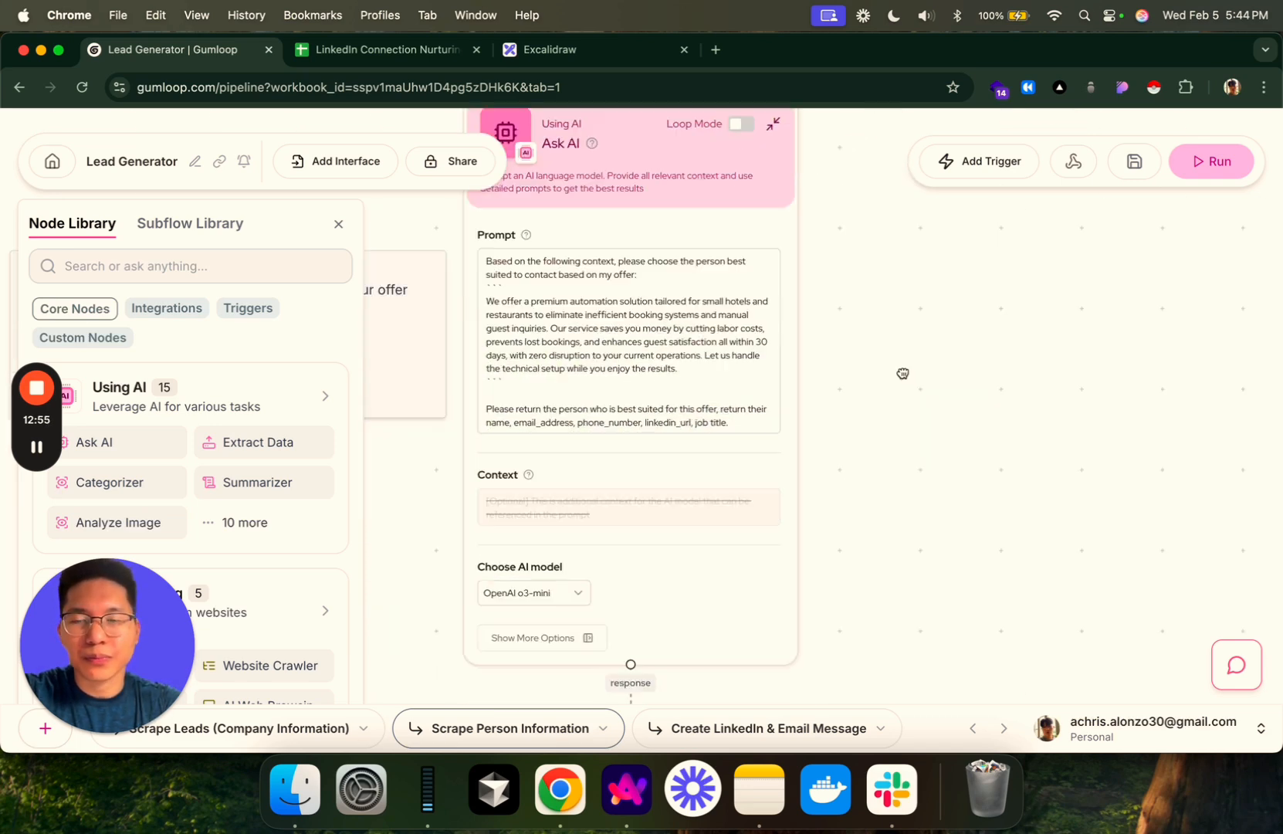
scroll(902, 432, "up", 5)
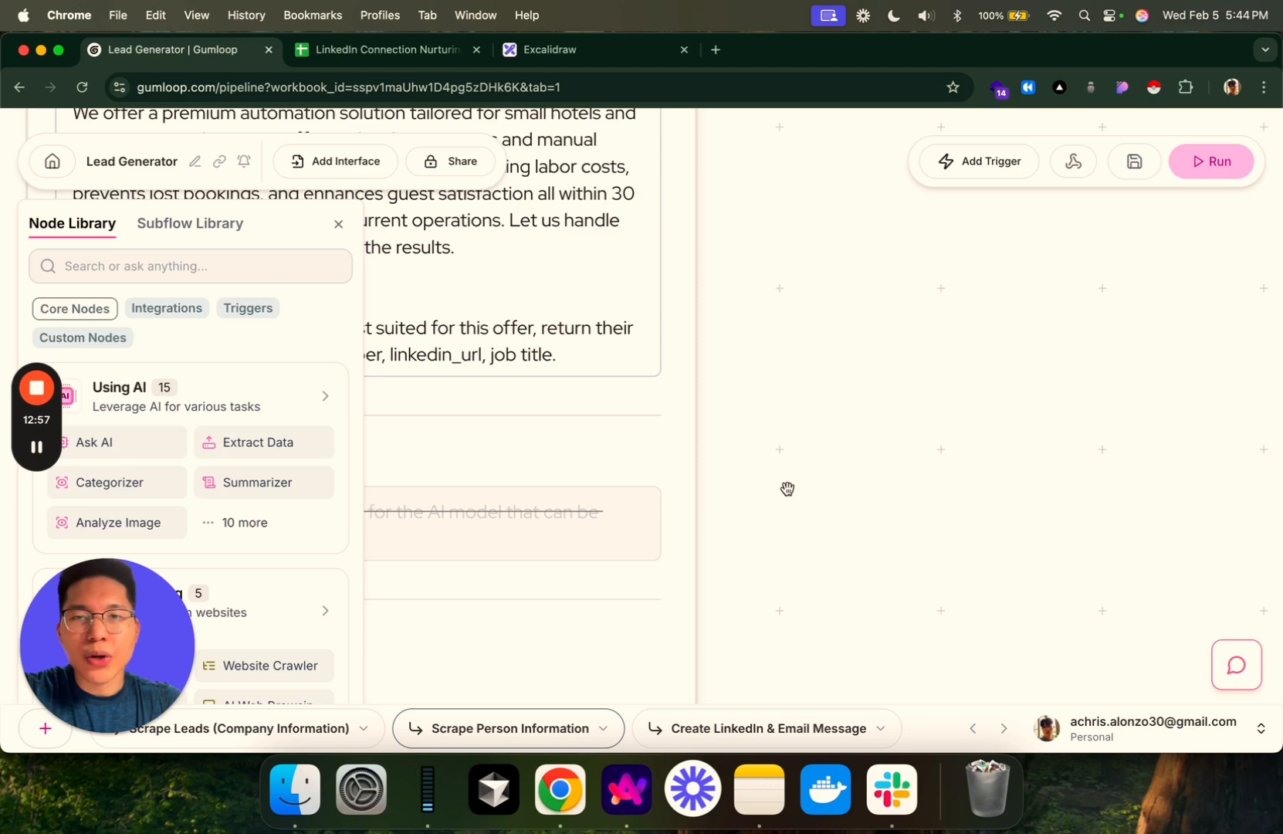
scroll(787, 488, "down", 5)
scroll(844, 515, "up", 2)
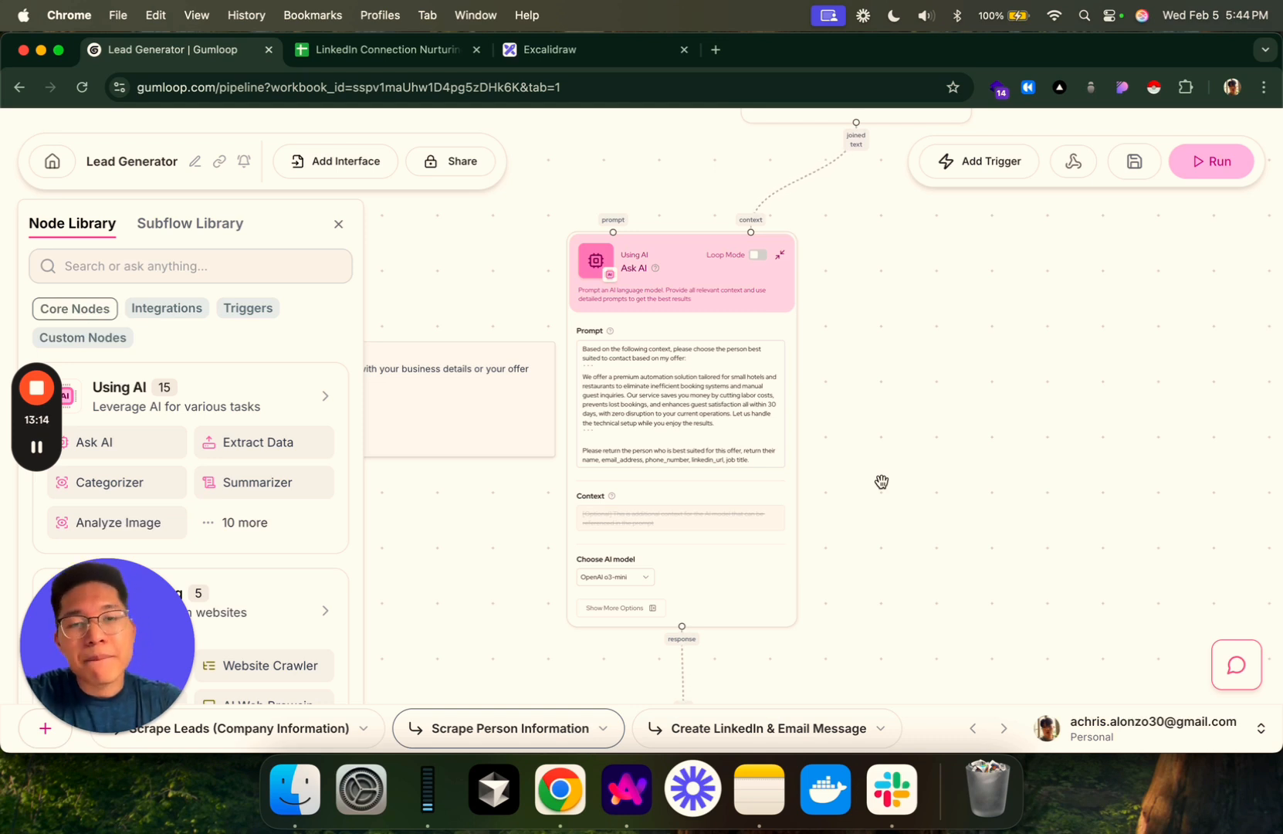
- Follow the response output of Ask AI into the text input of the Extract Data node
left_click_drag(882, 482, 880, 390)
scroll(892, 571, "down", 3)
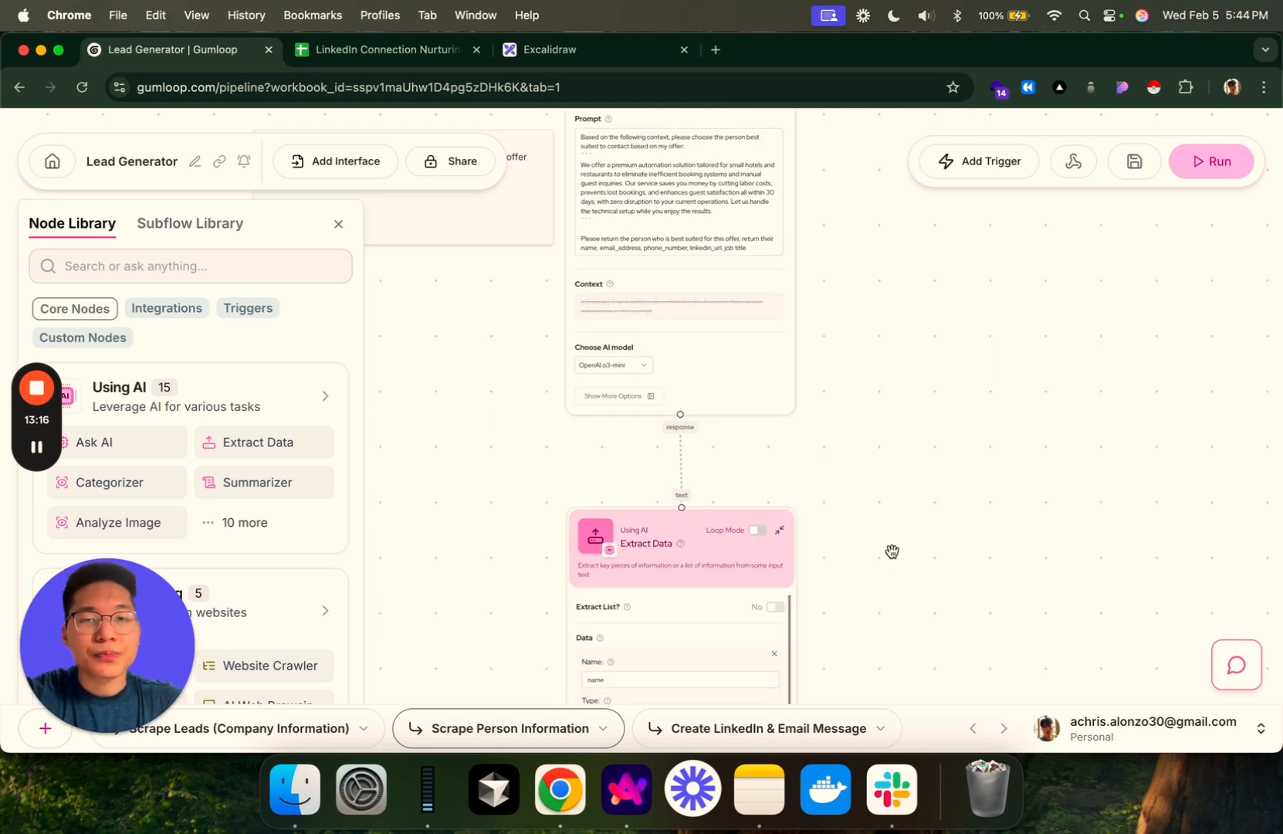
left_click_drag(892, 563, 891, 419)
scroll(897, 528, "up", 4)
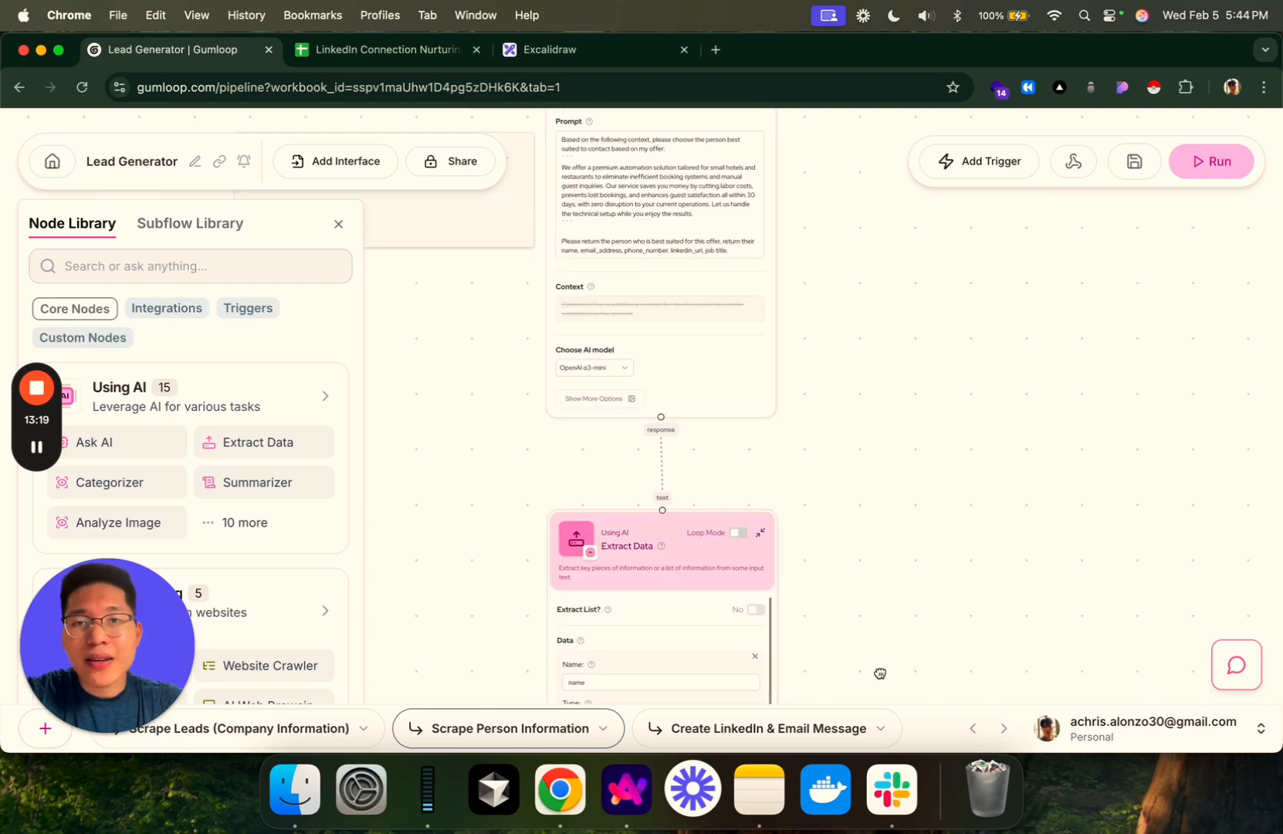
- Browse the OpenAI, Anthropic, Perplexity and Meta models offered for Ask AI and choose OpenAI o3-mini
left_click_drag(750, 460, 823, 537)
scroll(751, 495, "up", 3)
scroll(1005, 642, "up", 9)
scroll(1002, 584, "down", 12)
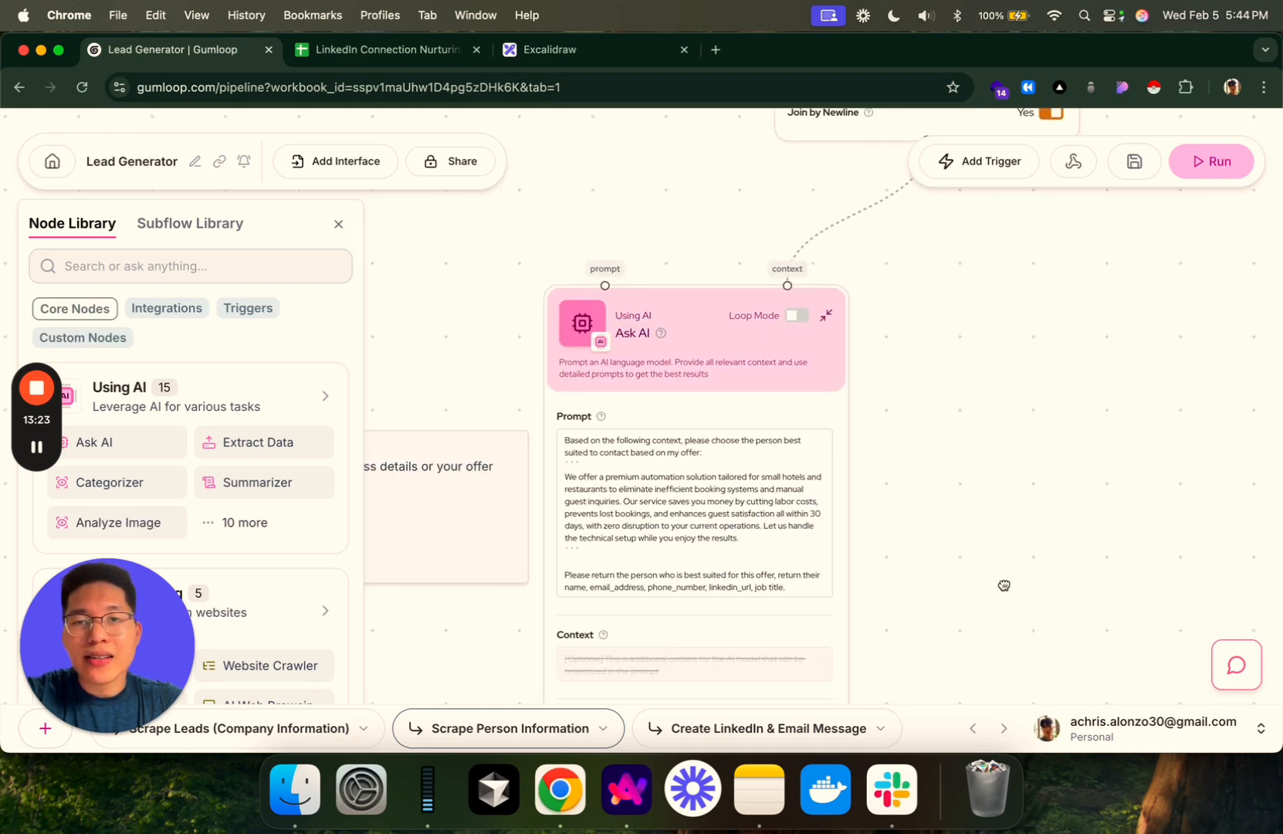
left_click(652, 322)
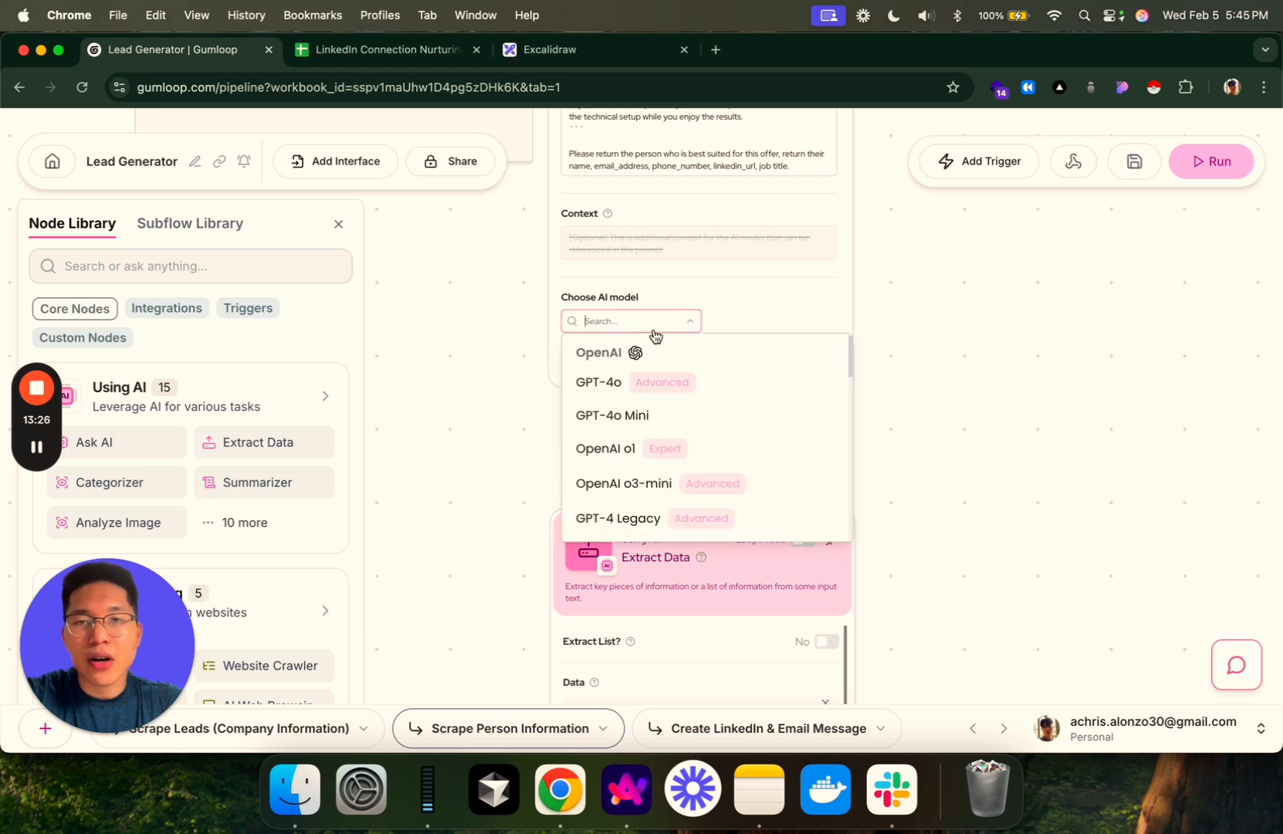
scroll(653, 484, "down", 10)
scroll(653, 484, "up", 10)
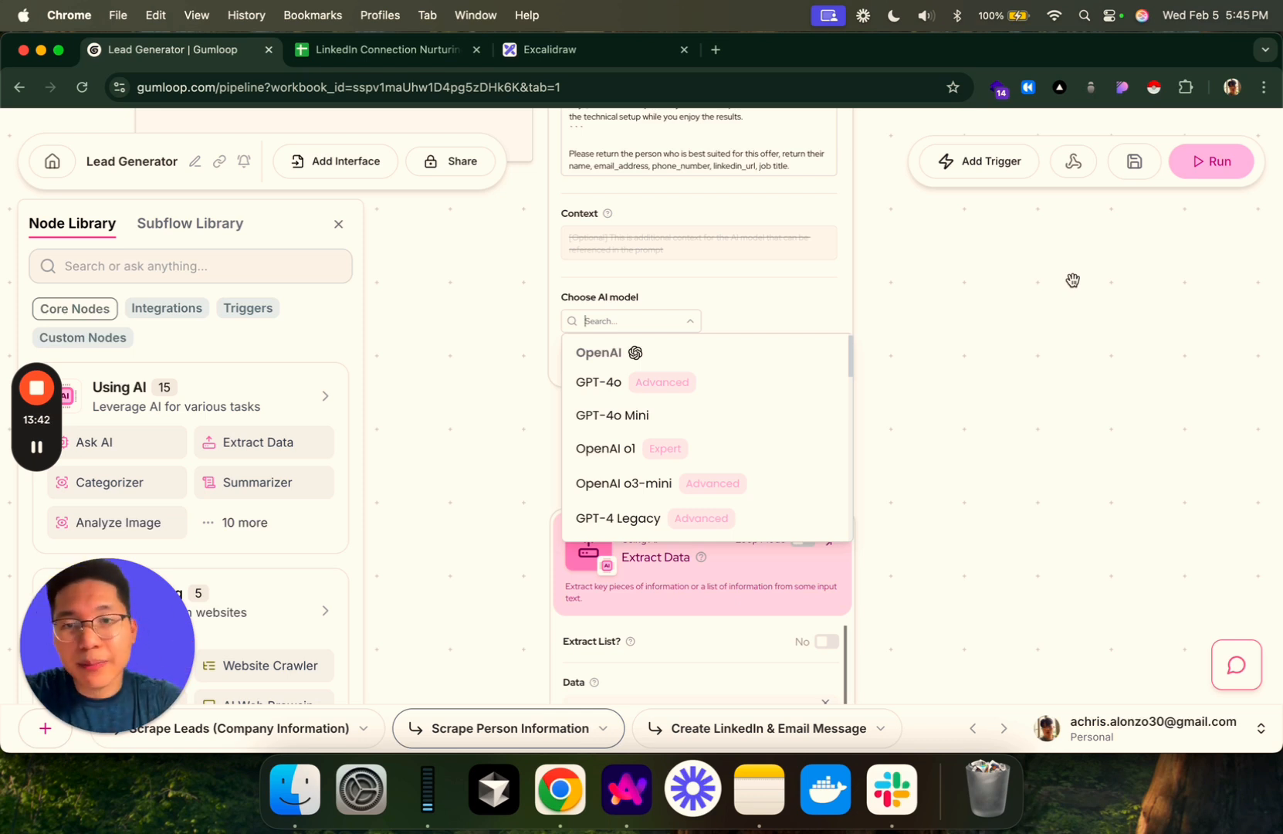
scroll(663, 484, "down", 4)
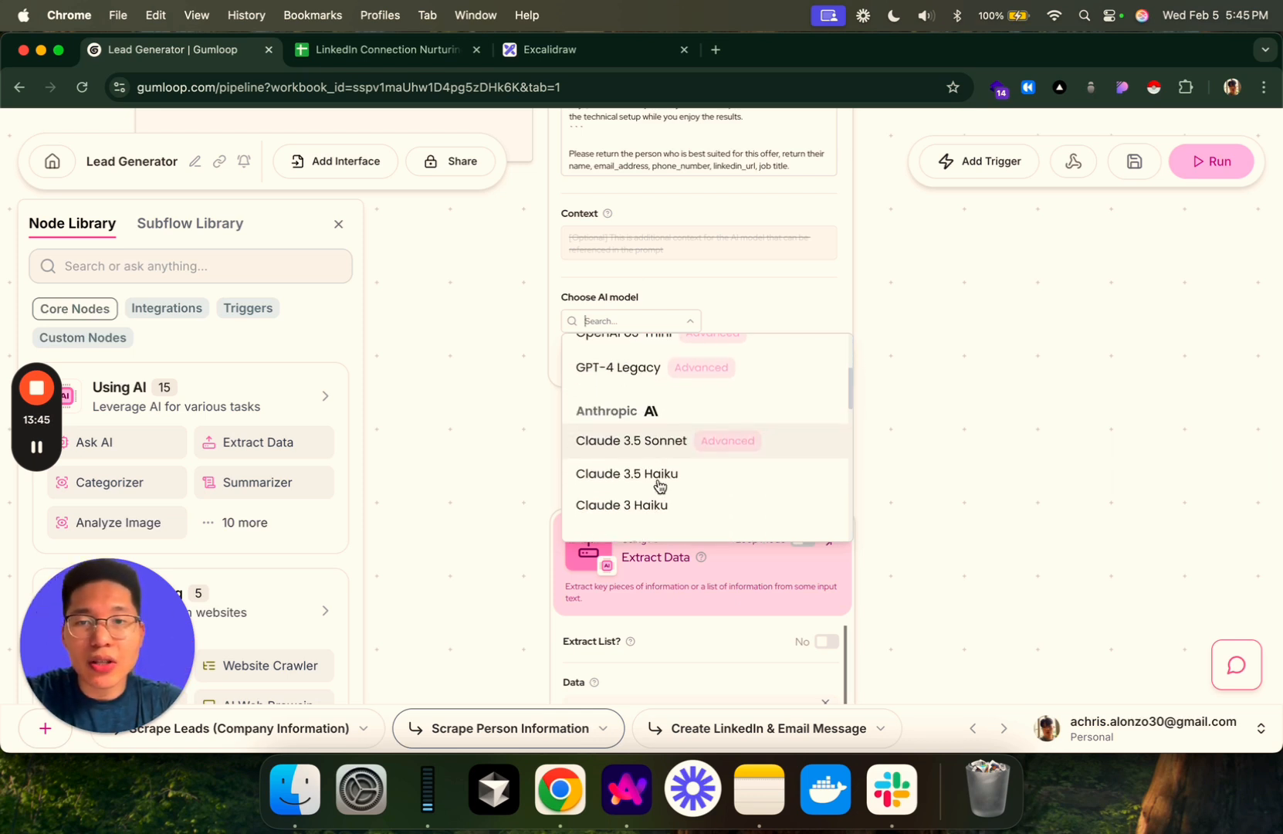
scroll(659, 484, "down", 6)
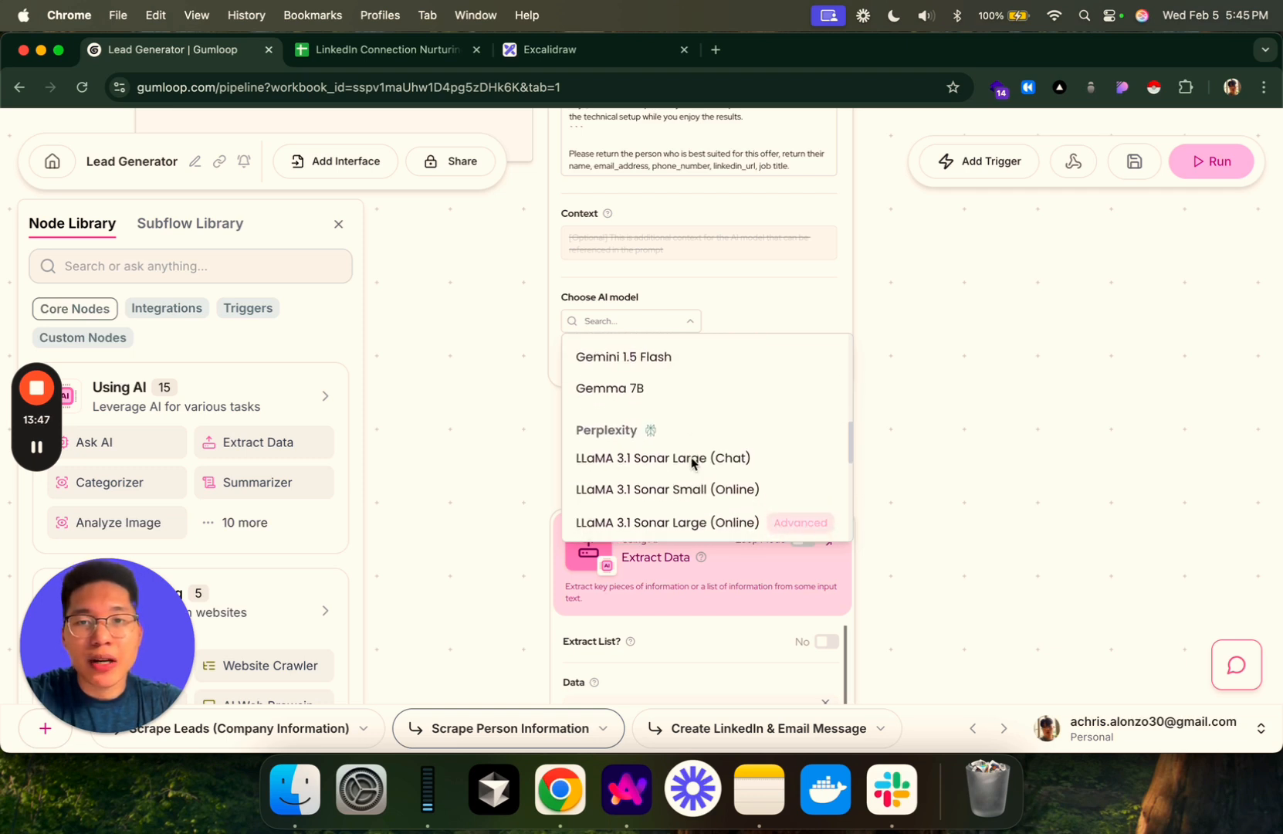
scroll(692, 463, "up", 3)
scroll(644, 505, "down", 3)
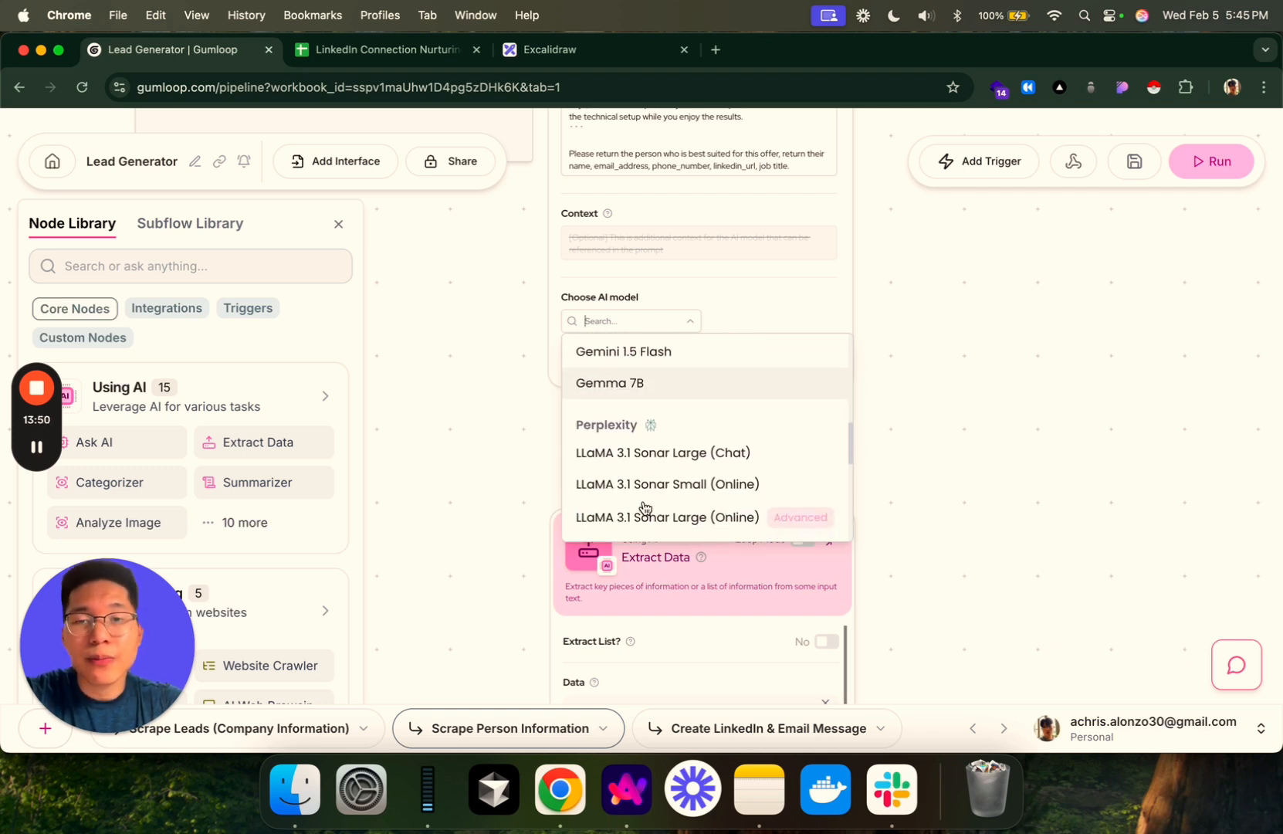
scroll(644, 506, "down", 1)
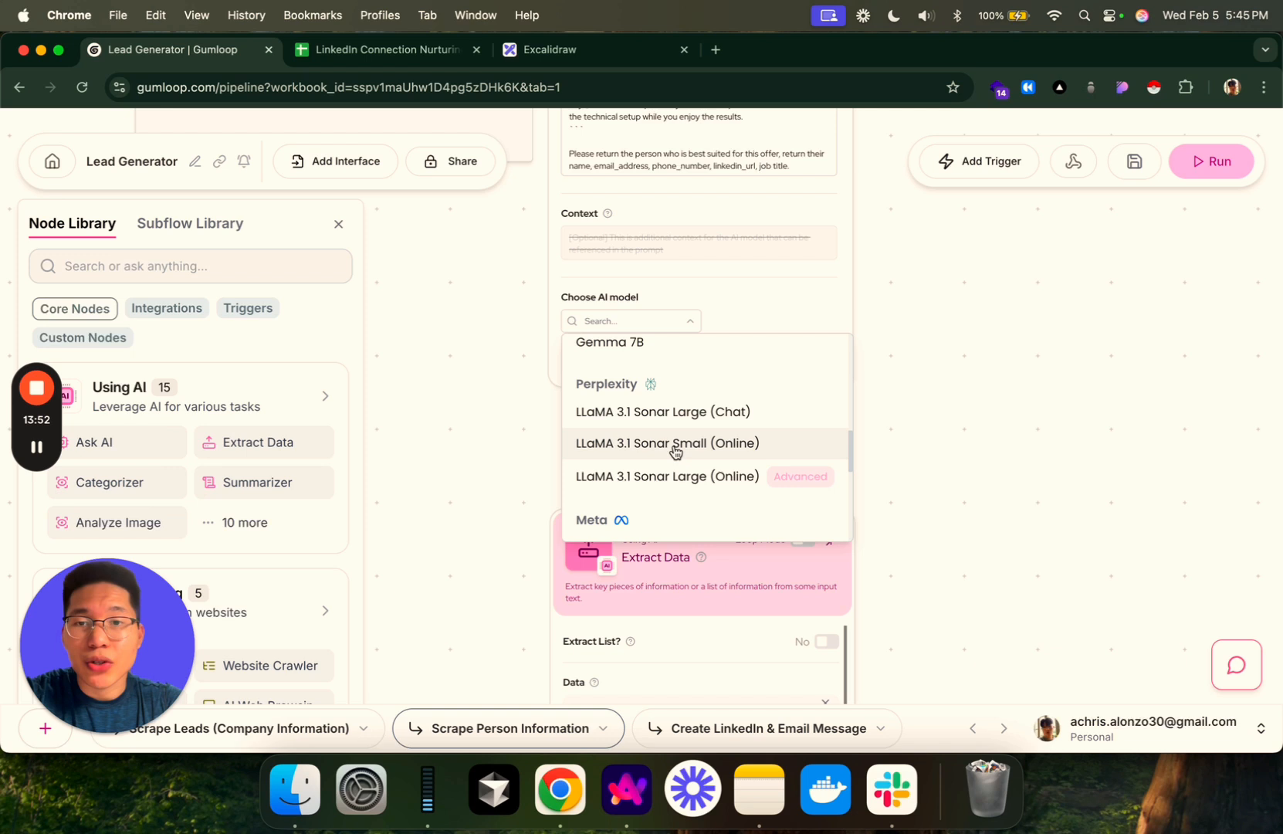
scroll(657, 463, "down", 2)
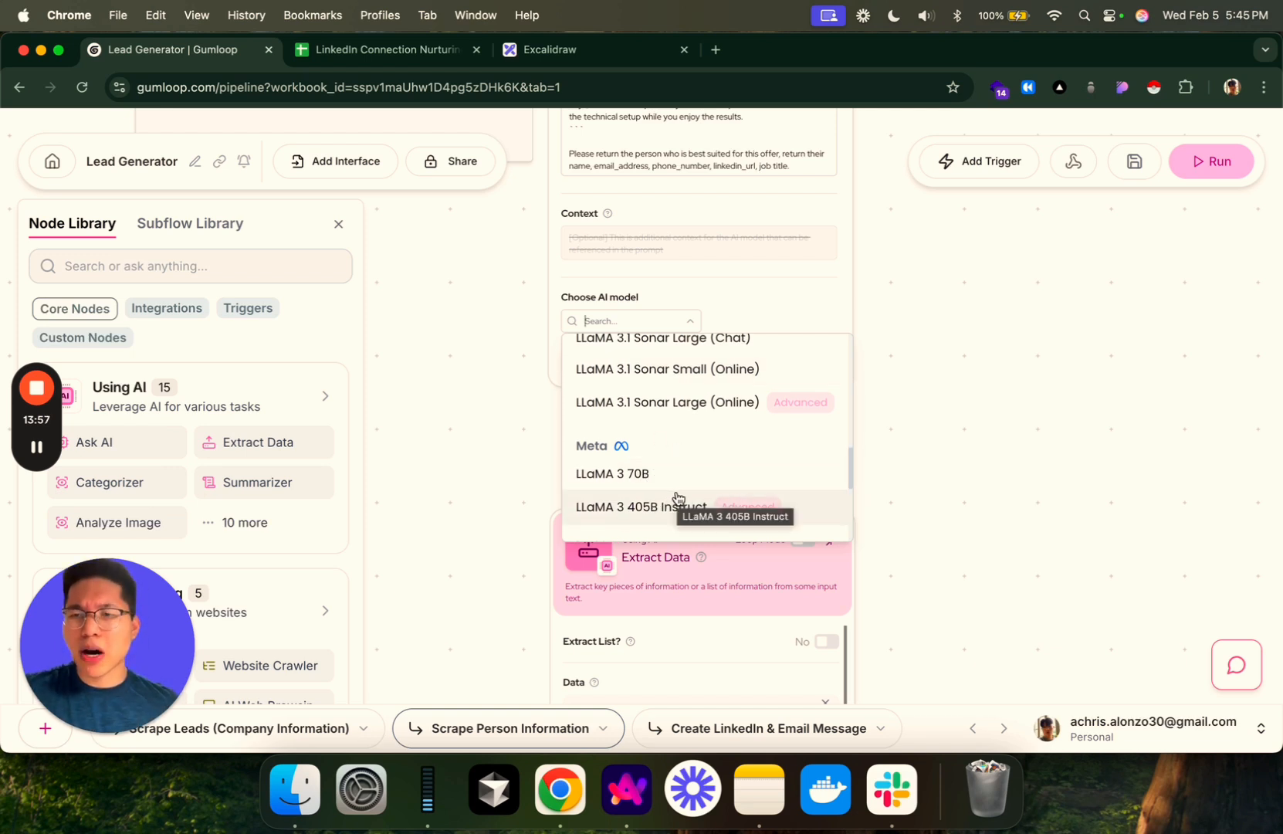
scroll(718, 480, "up", 10)
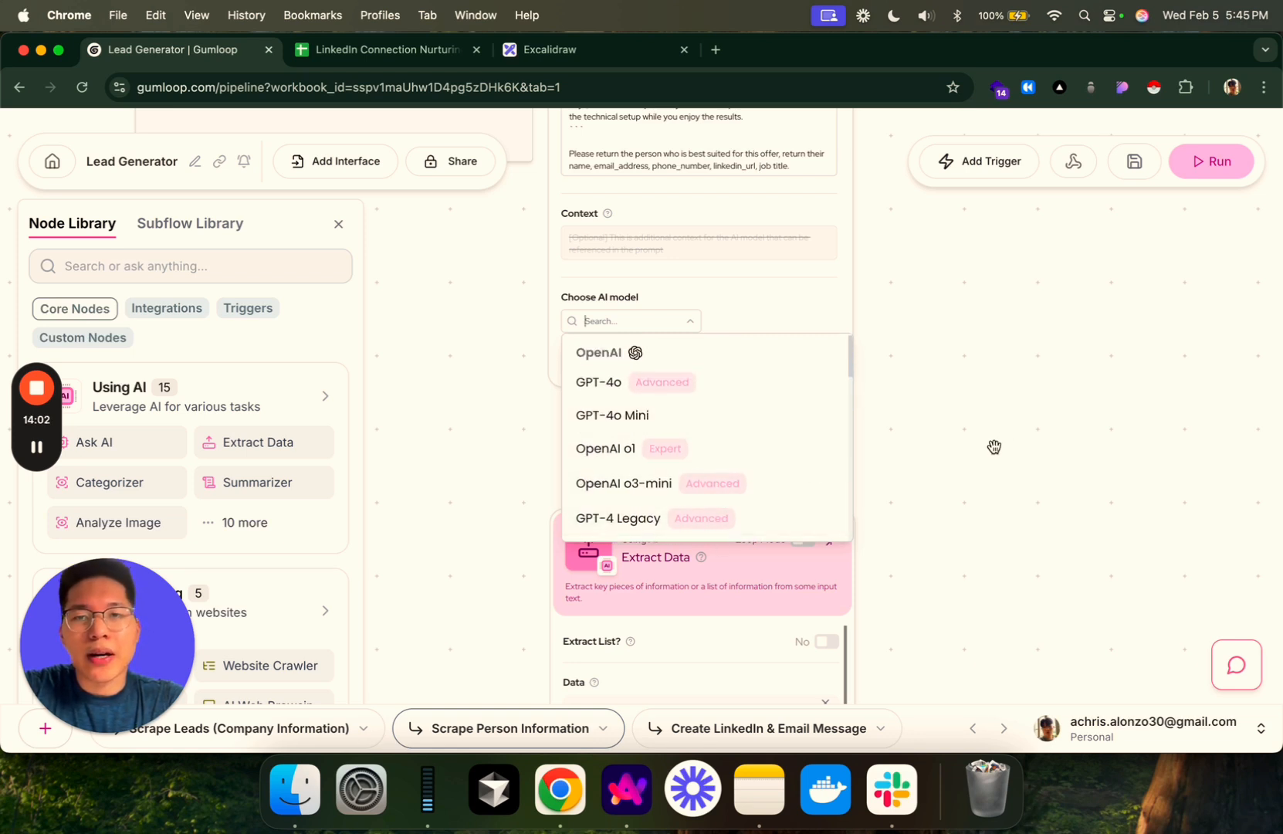
left_click(667, 494)
- Highlight the entire Ask AI prompt to review the instructions sent to the model
scroll(957, 386, "up", 5)
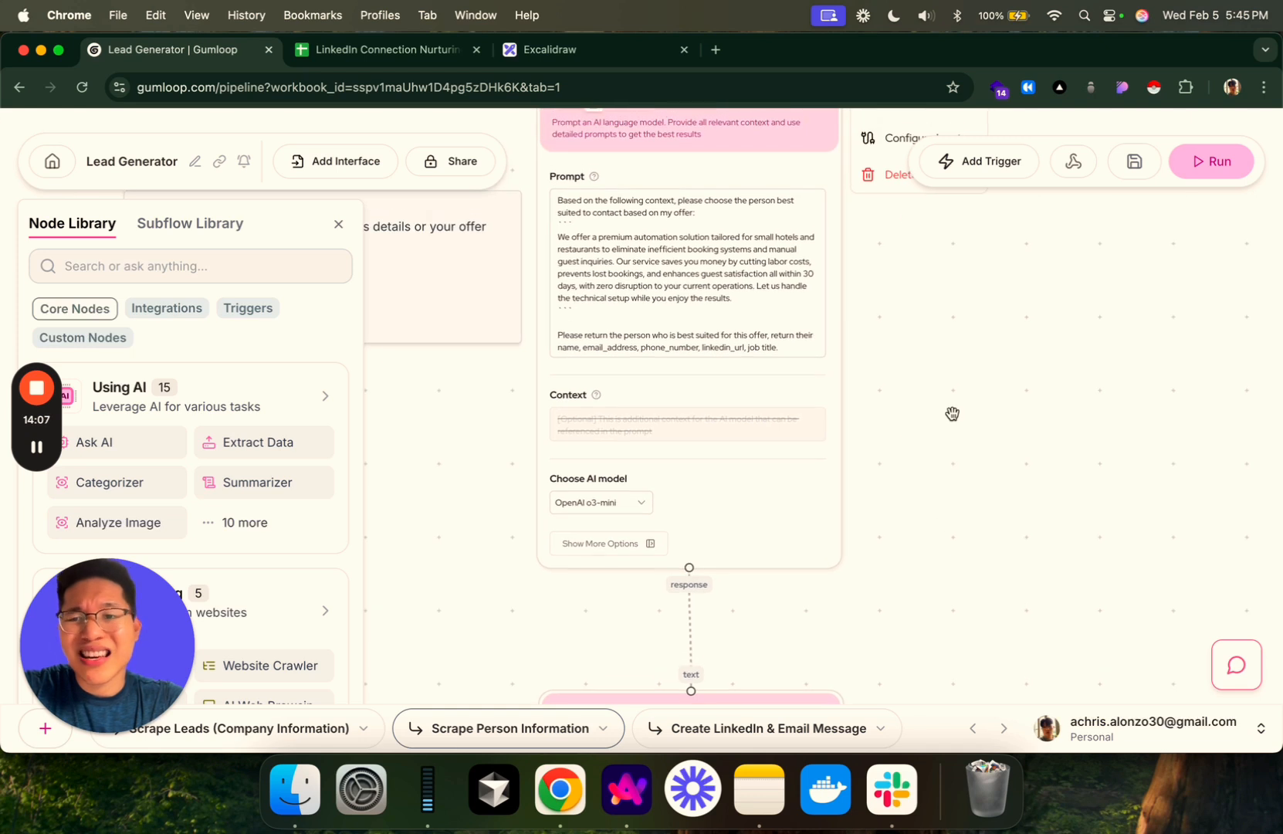
left_click_drag(952, 413, 985, 435)
left_click(656, 340)
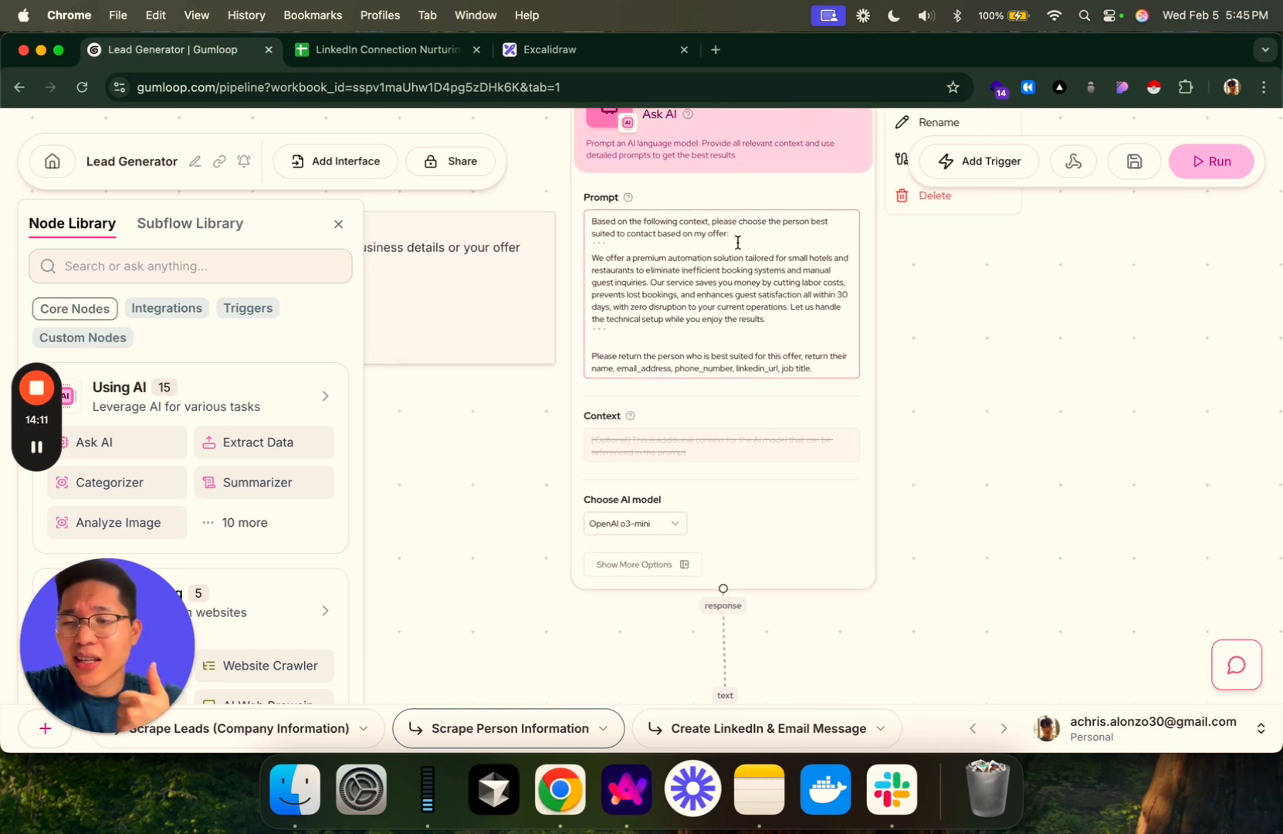
left_click_drag(590, 220, 845, 387)
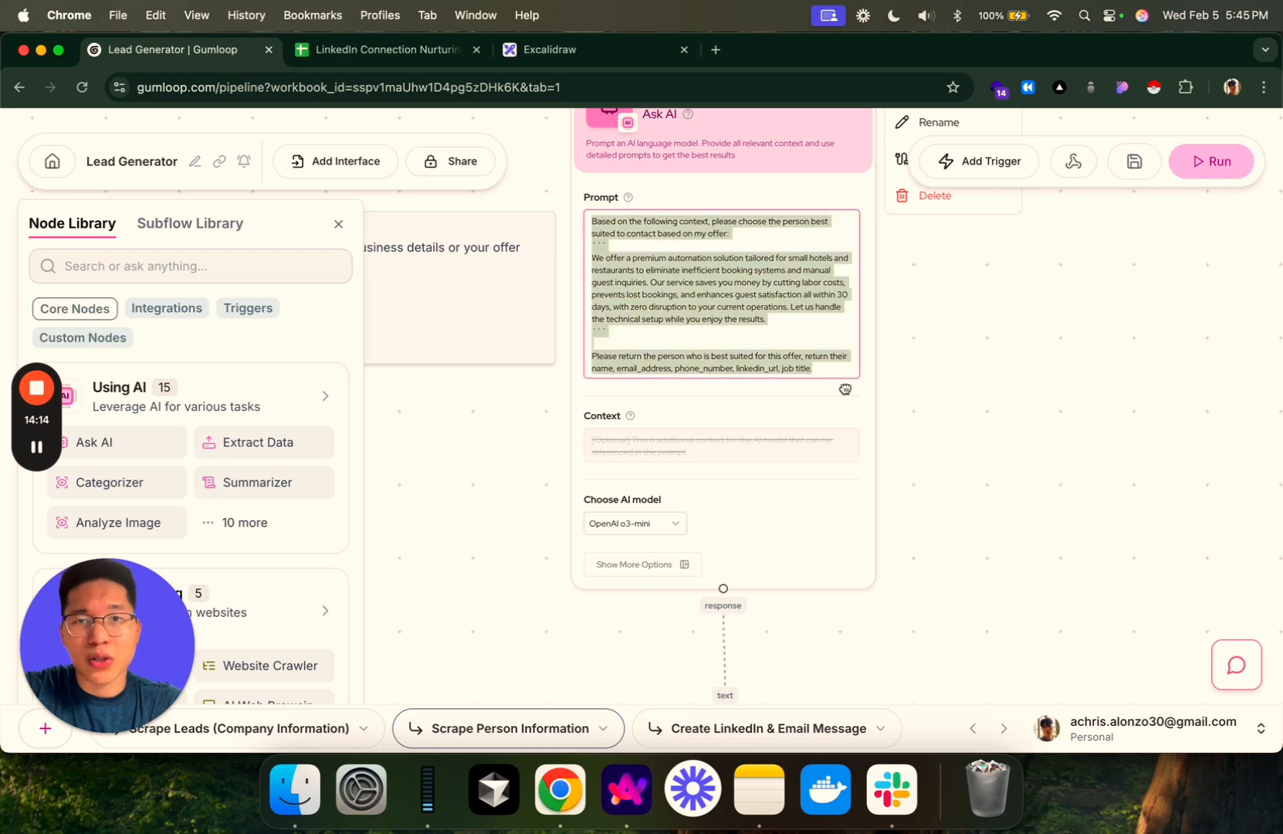
left_click_drag(1014, 528, 1002, 475)
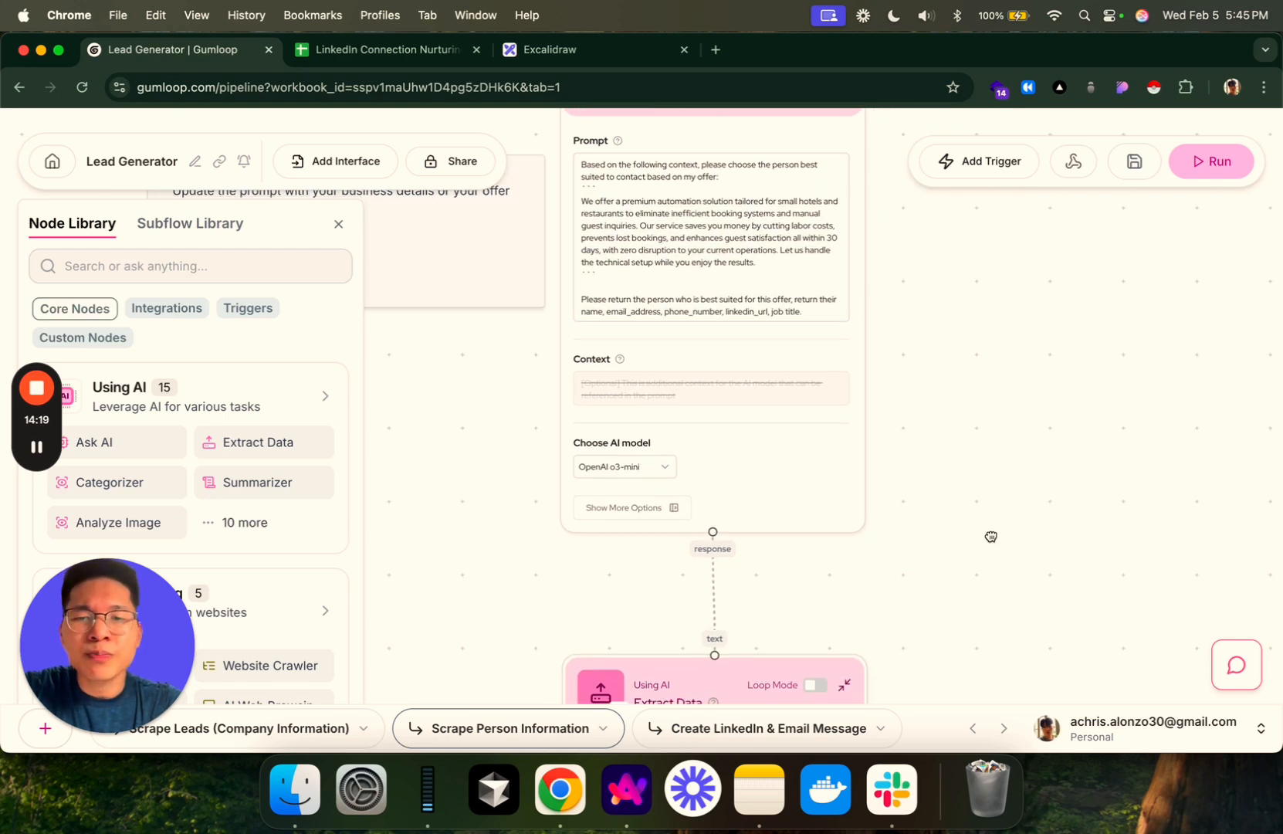
- Review the Extract Data node's name and linkedin_url fields and its connection from the Ask AI response
scroll(992, 540, "down", 5)
scroll(992, 540, "down", 8)
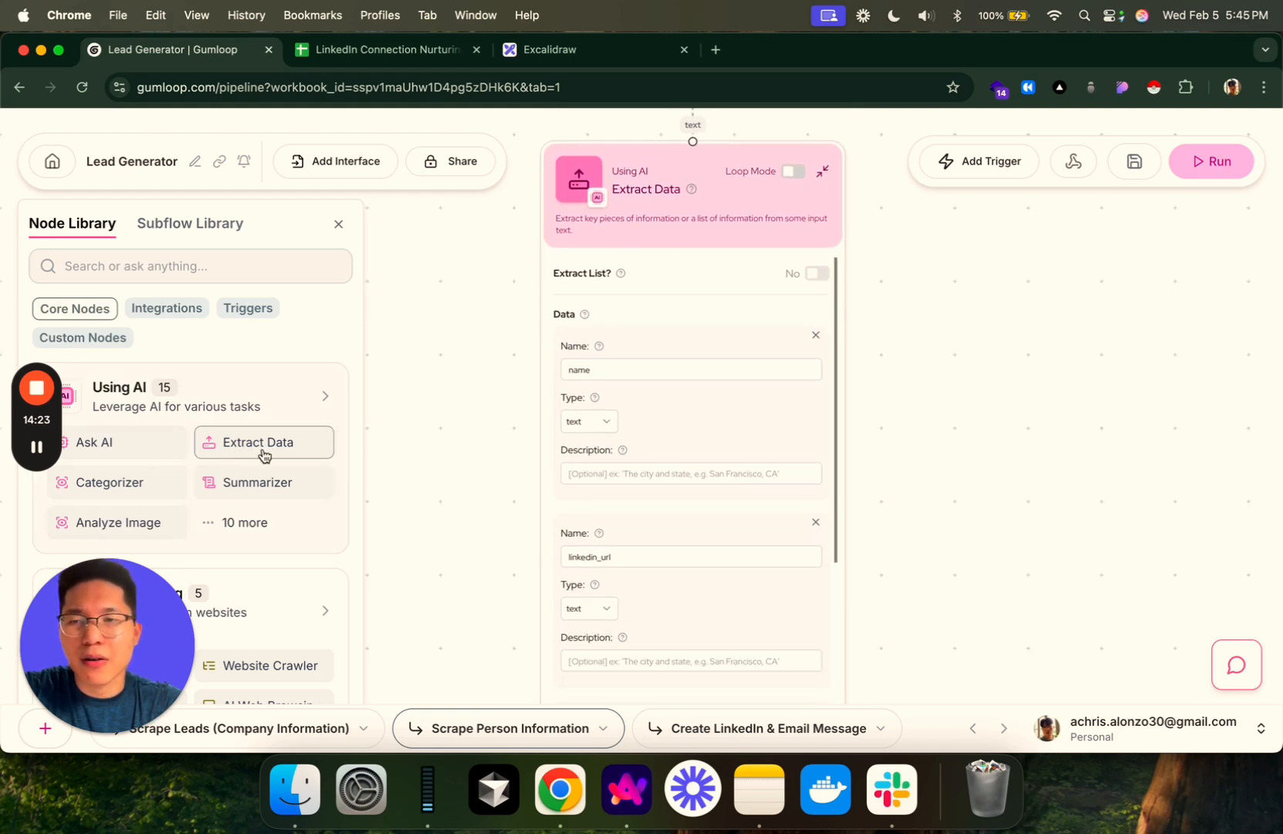
scroll(976, 457, "down", 1)
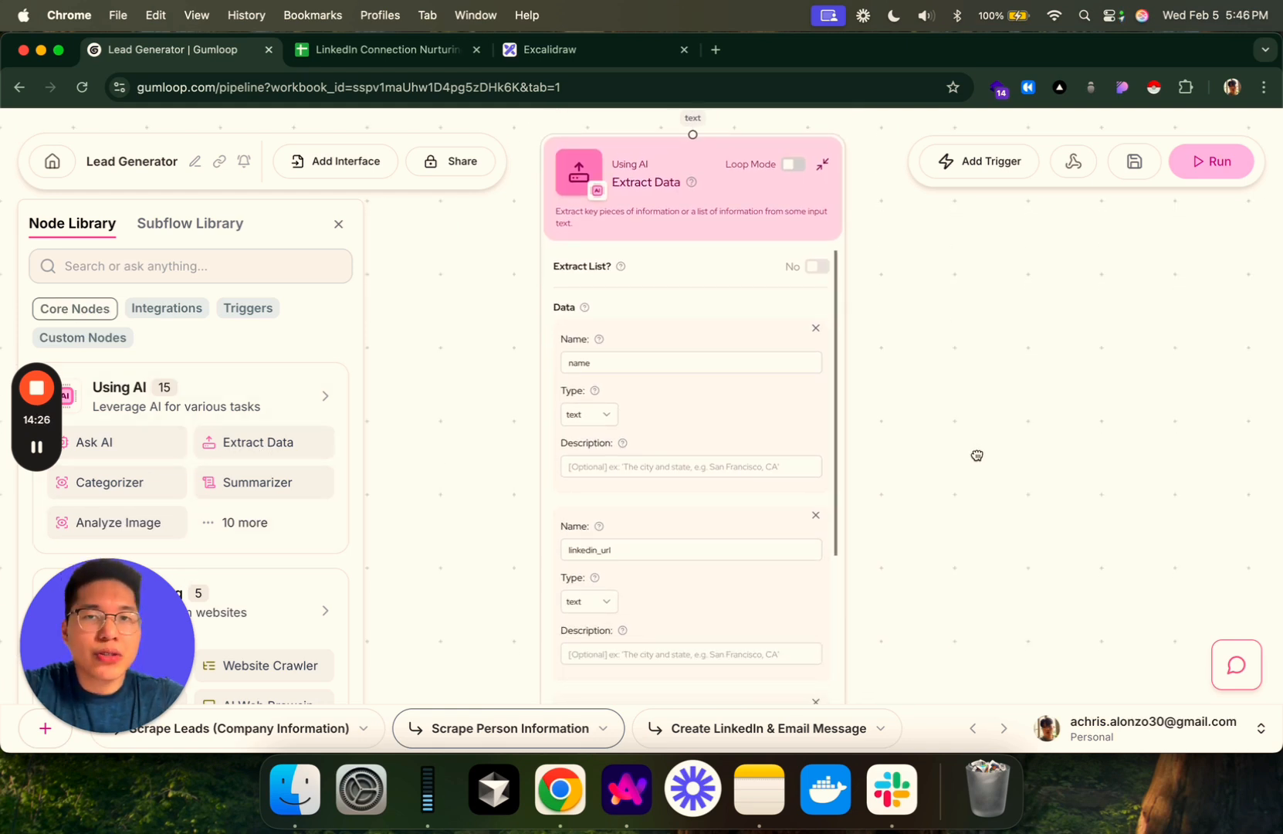
left_click_drag(977, 455, 968, 450)
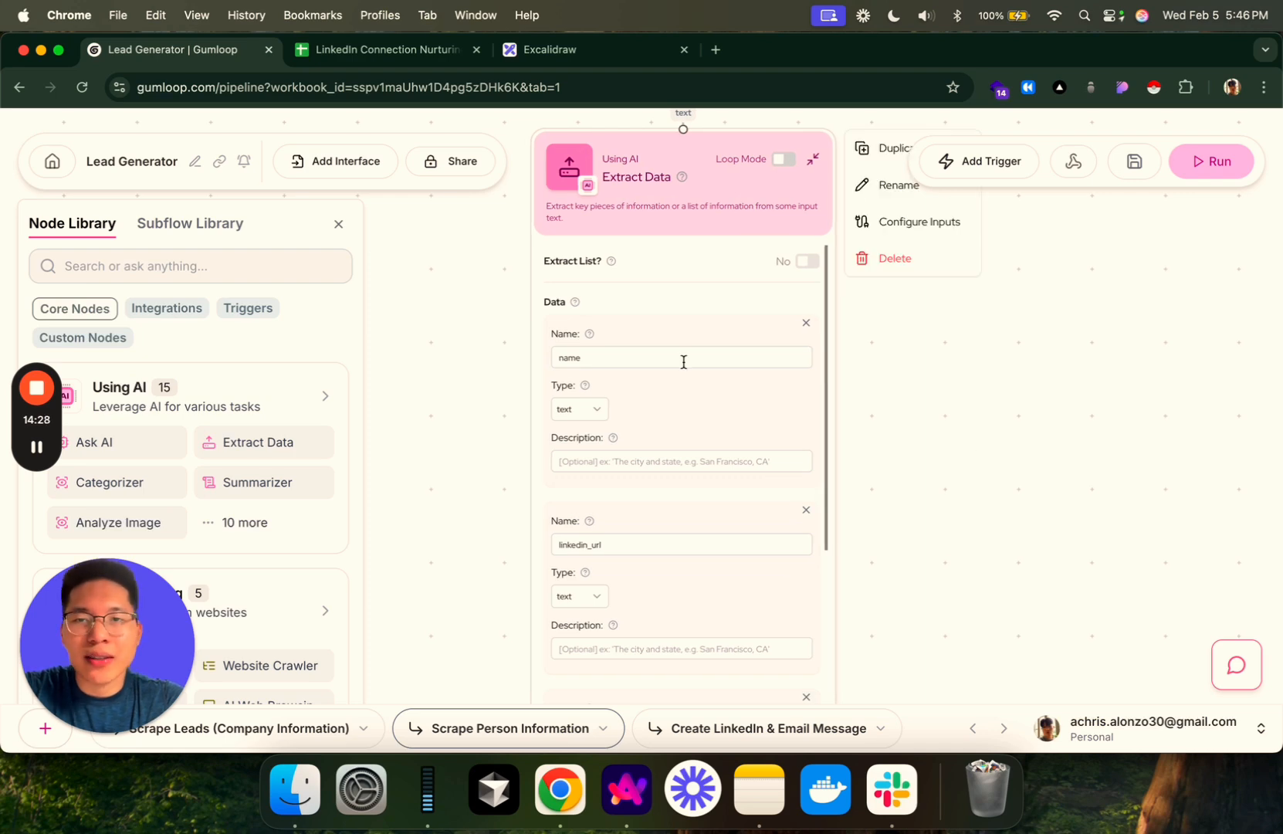
double_click(559, 359)
left_click_drag(963, 355, 940, 437)
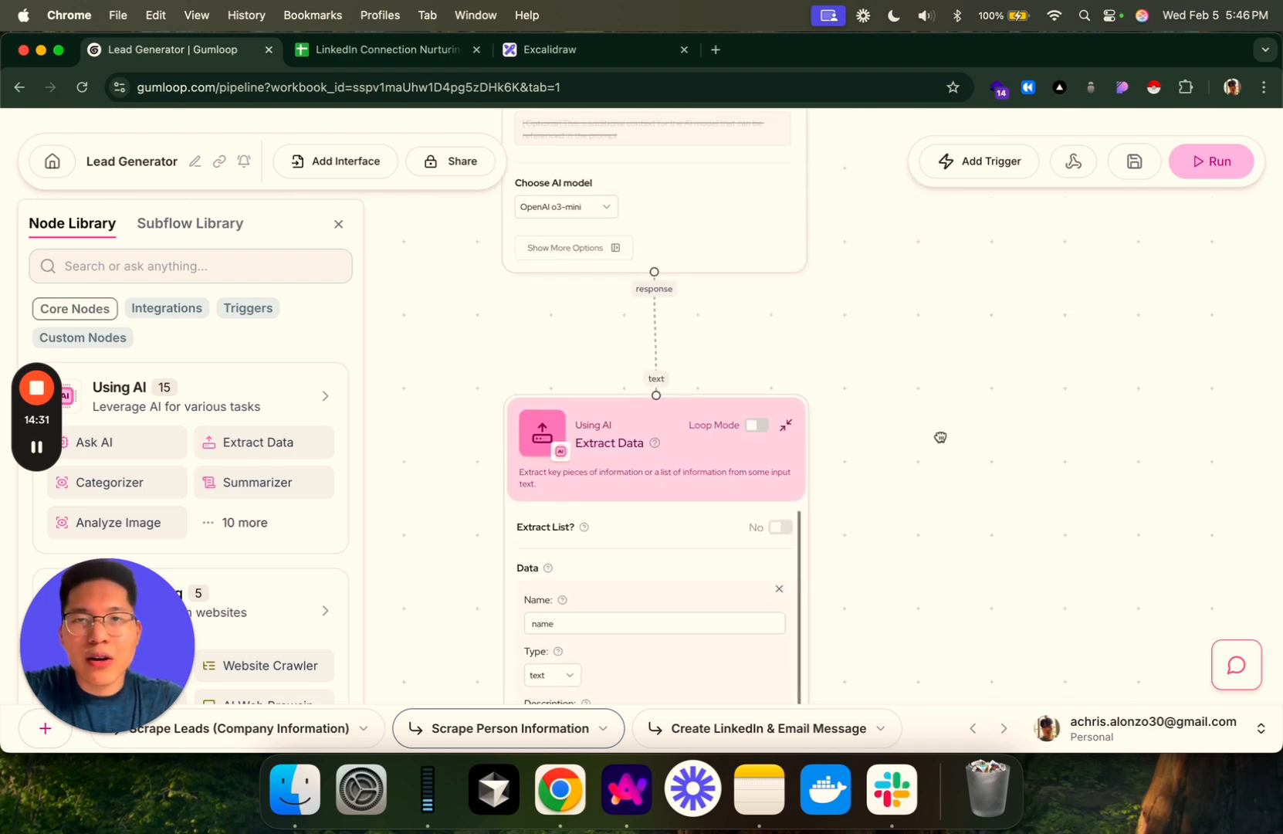
- Compare the details requested in the Ask AI prompt with the name, linkedin_url and job fields of Extract Data
scroll(926, 409, "up", 3)
scroll(896, 448, "up", 3)
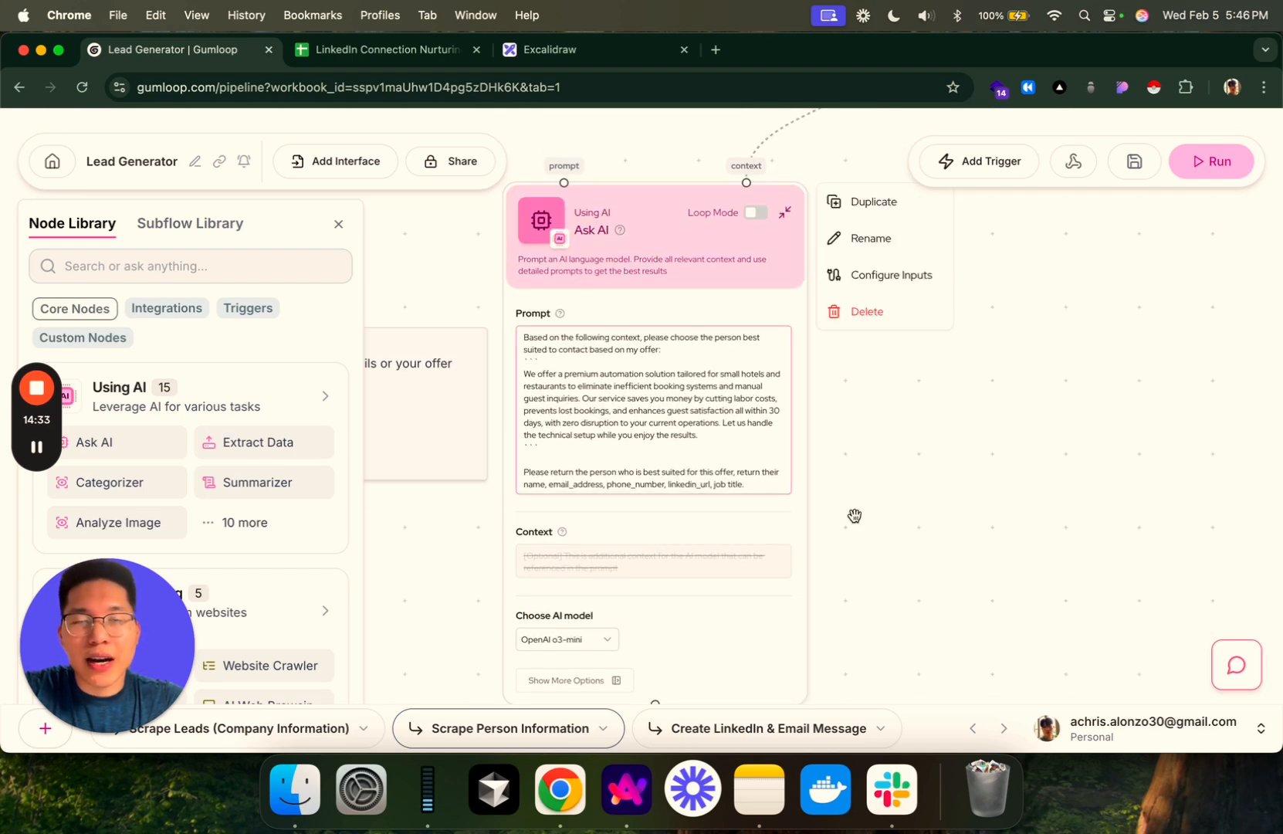
scroll(855, 516, "down", 12)
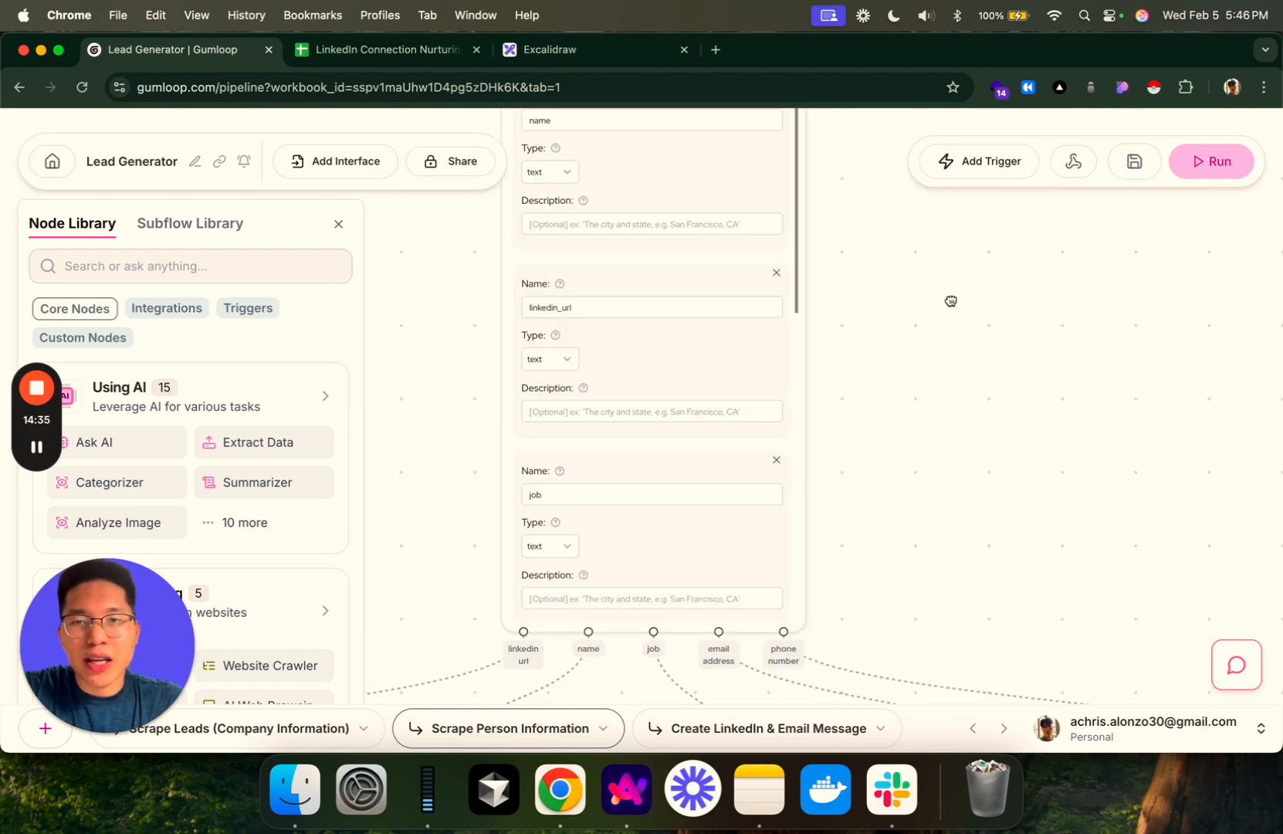
- Review the Output nodes for LinkedIn URL, Name, Job Title, Email Address and Phone Number fed by Extract Data
scroll(951, 301, "down", 5)
left_click_drag(613, 413, 859, 304)
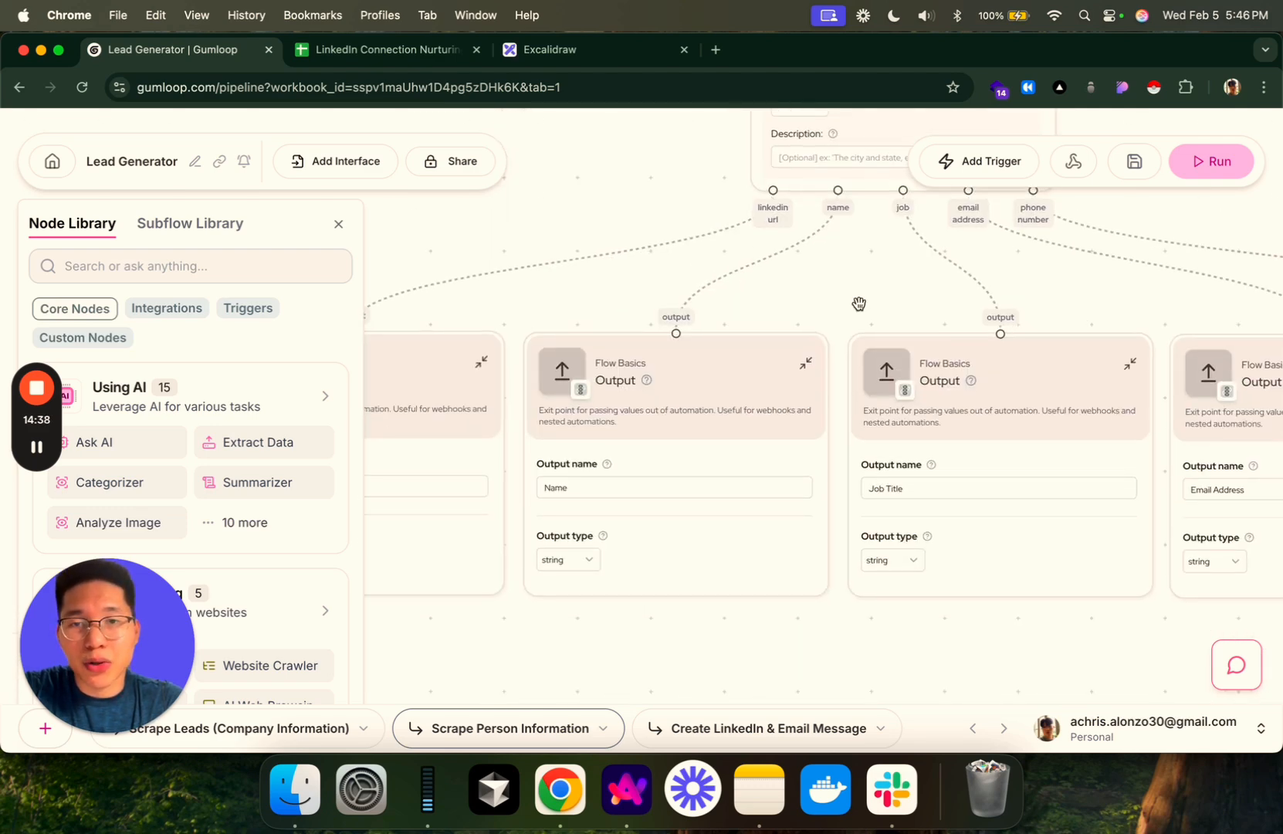
scroll(849, 630, "left", 4)
scroll(923, 589, "down", 2)
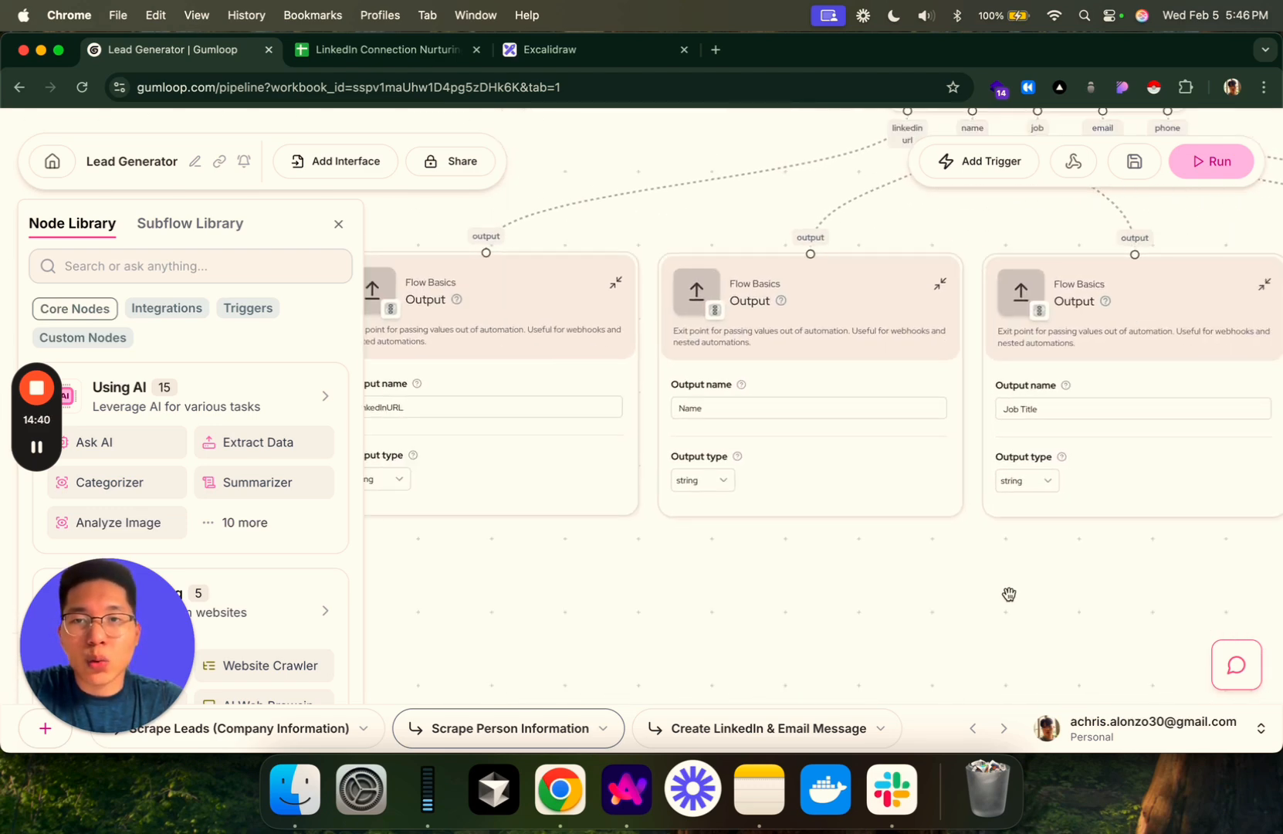
scroll(1011, 592, "right", 10)
scroll(1011, 593, "up", 1)
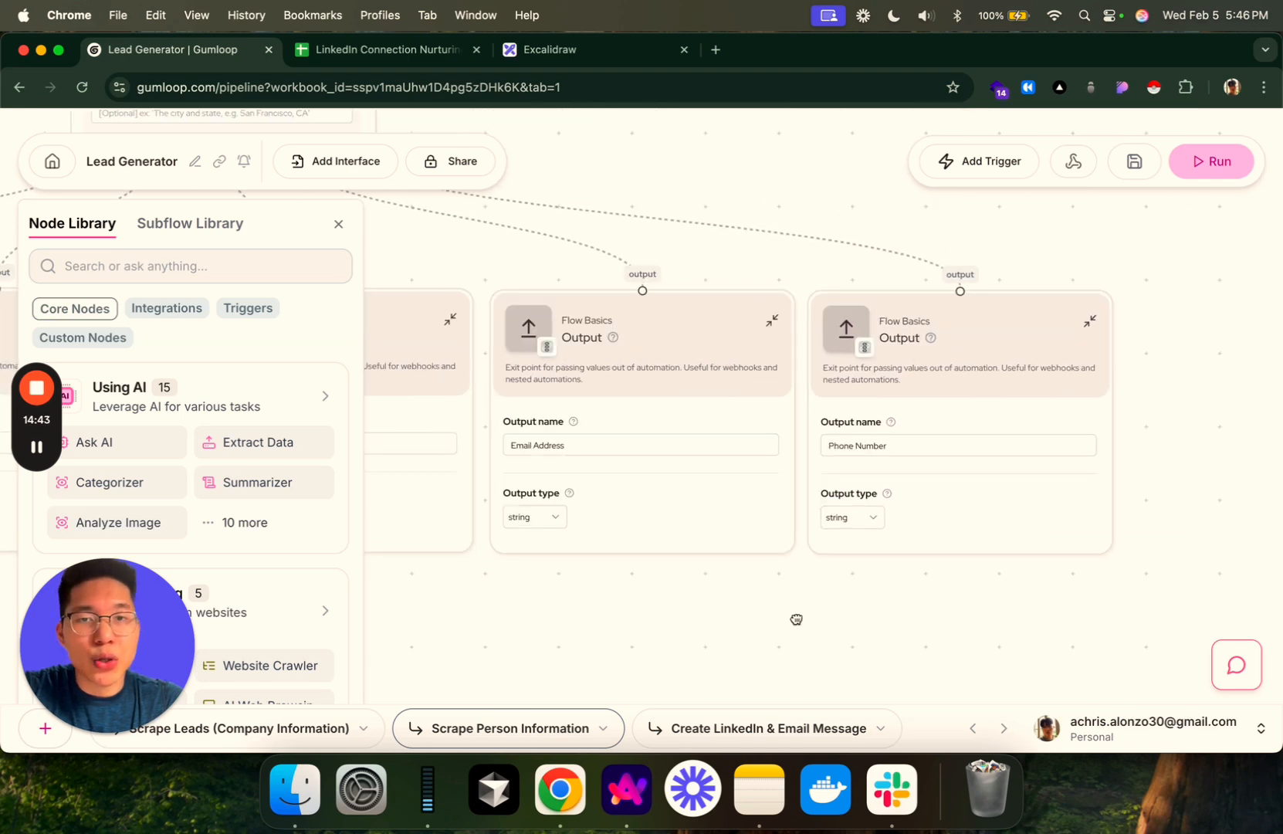
- Return to the Scrape Leads (Company Information) flow and select its Create LinkedIn & Email Message subflow node
left_click(238, 733)
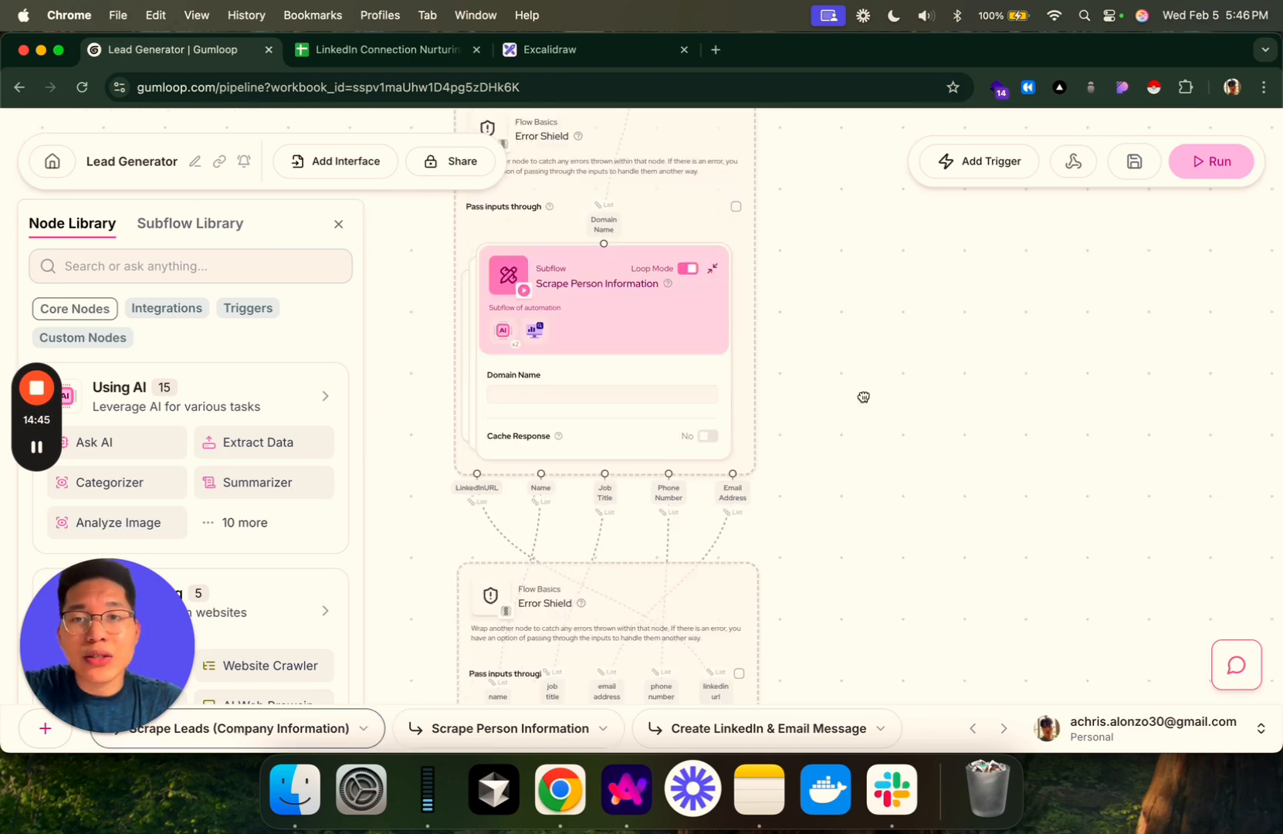
scroll(863, 397, "down", 5)
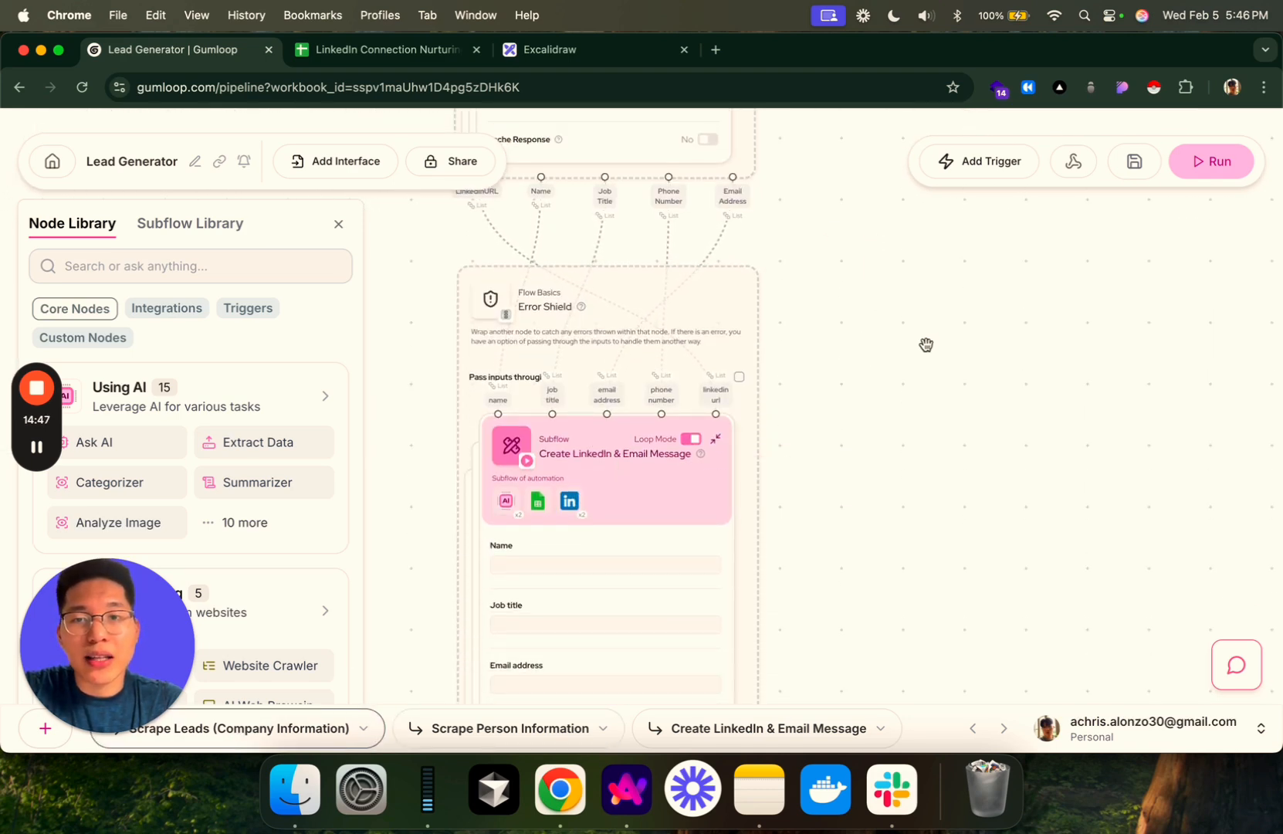
scroll(926, 344, "down", 3)
left_click(642, 375)
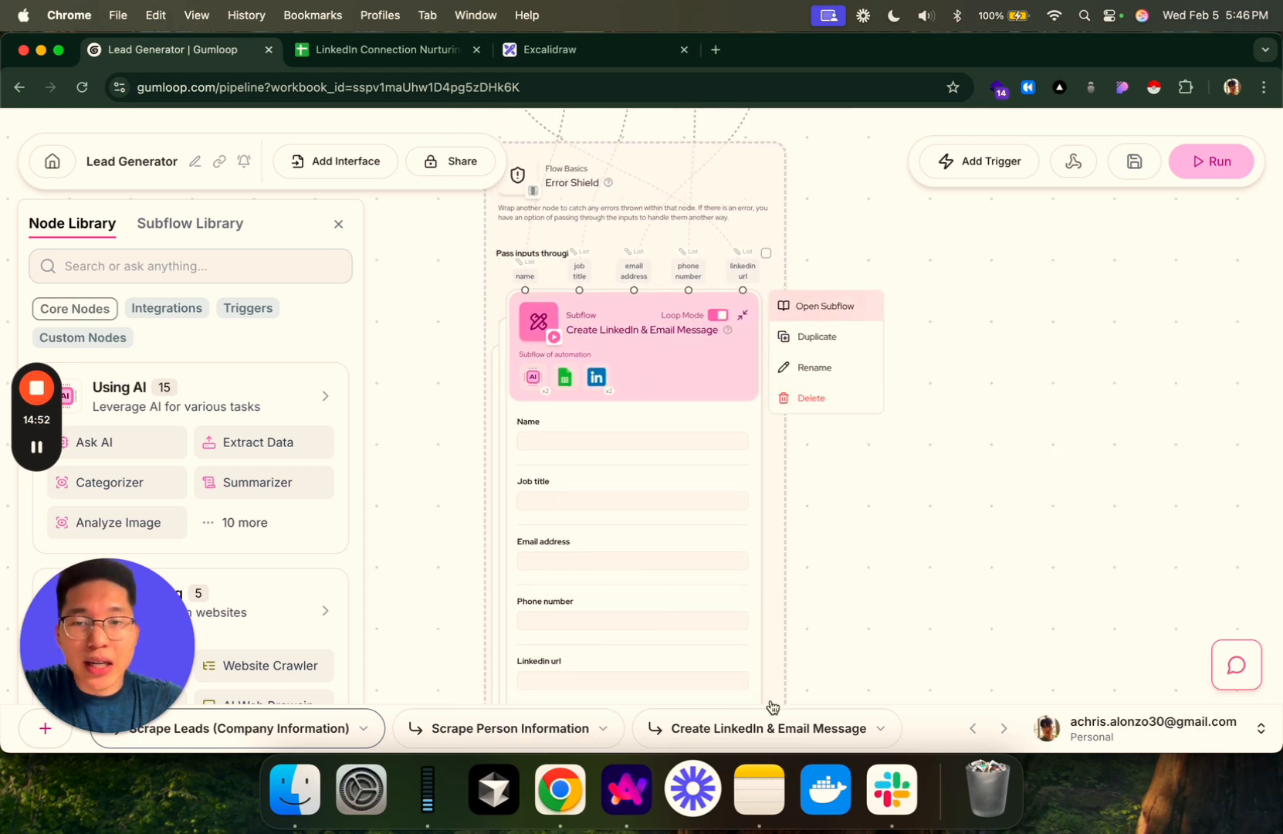
- Search the node library for "create linkedin & email" and clear the search
left_click(283, 270)
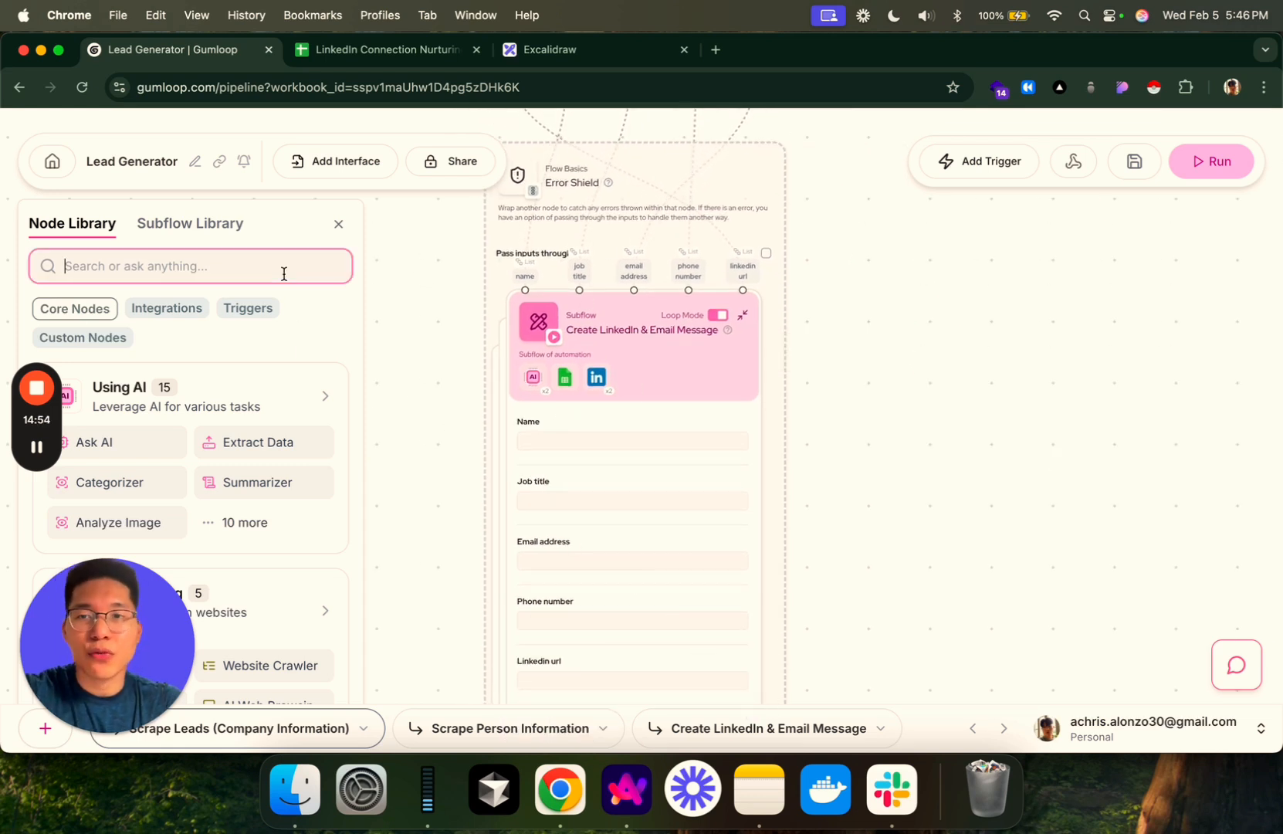
type("create ")
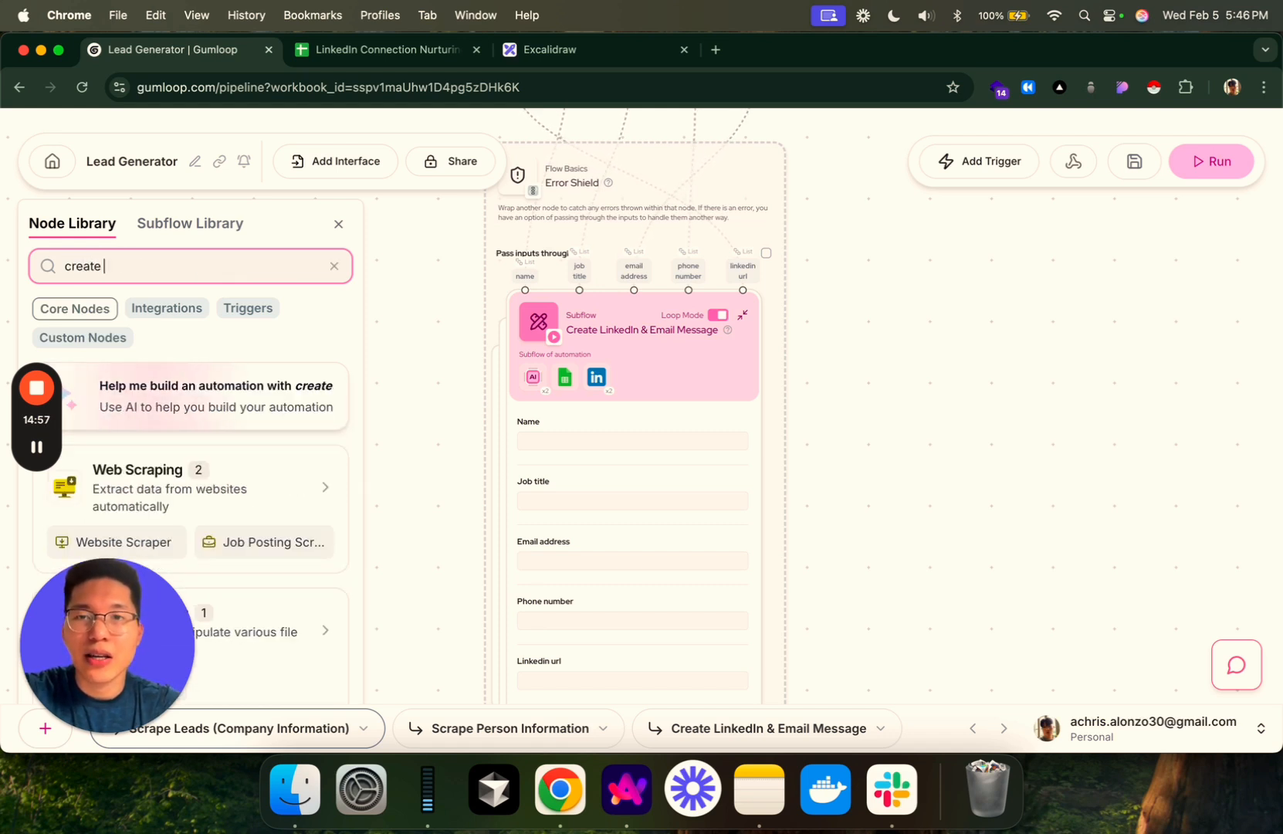
type("linkedin ")
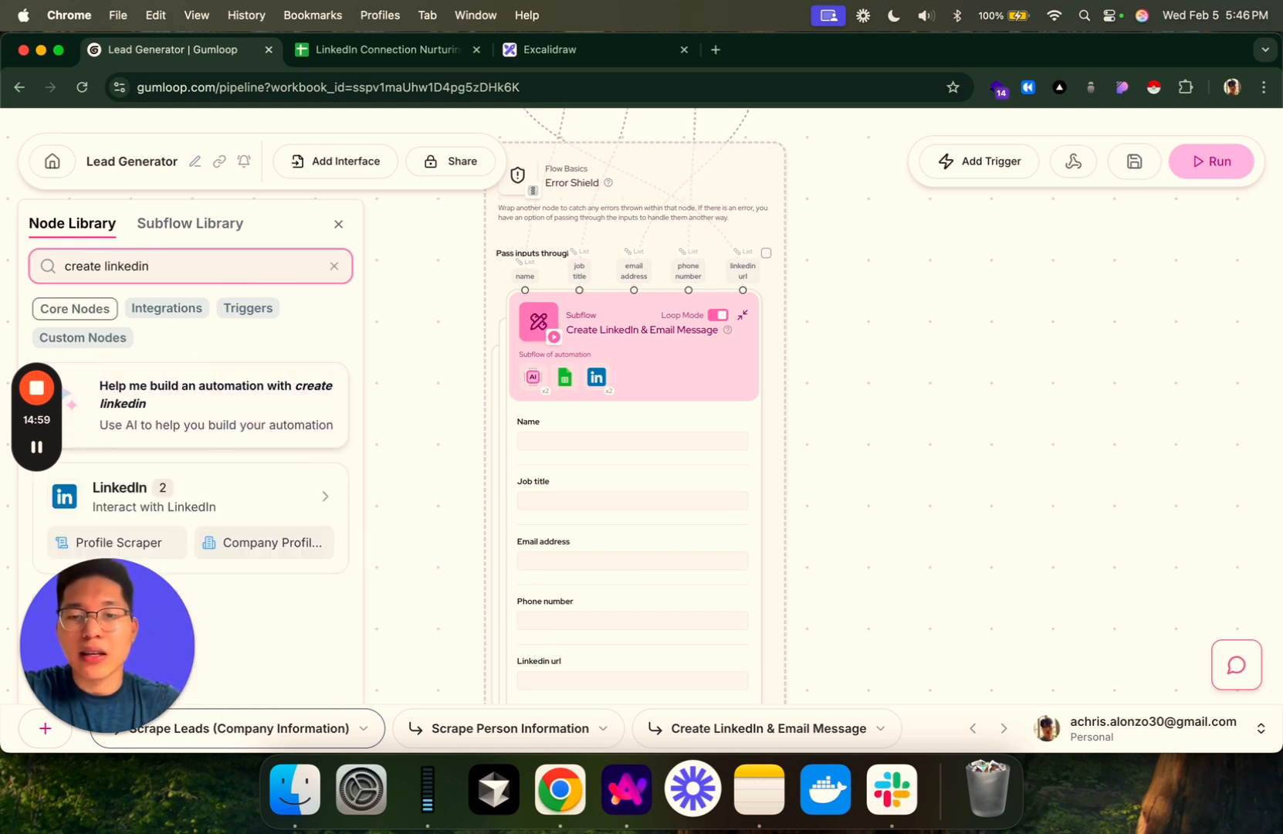
type("& email")
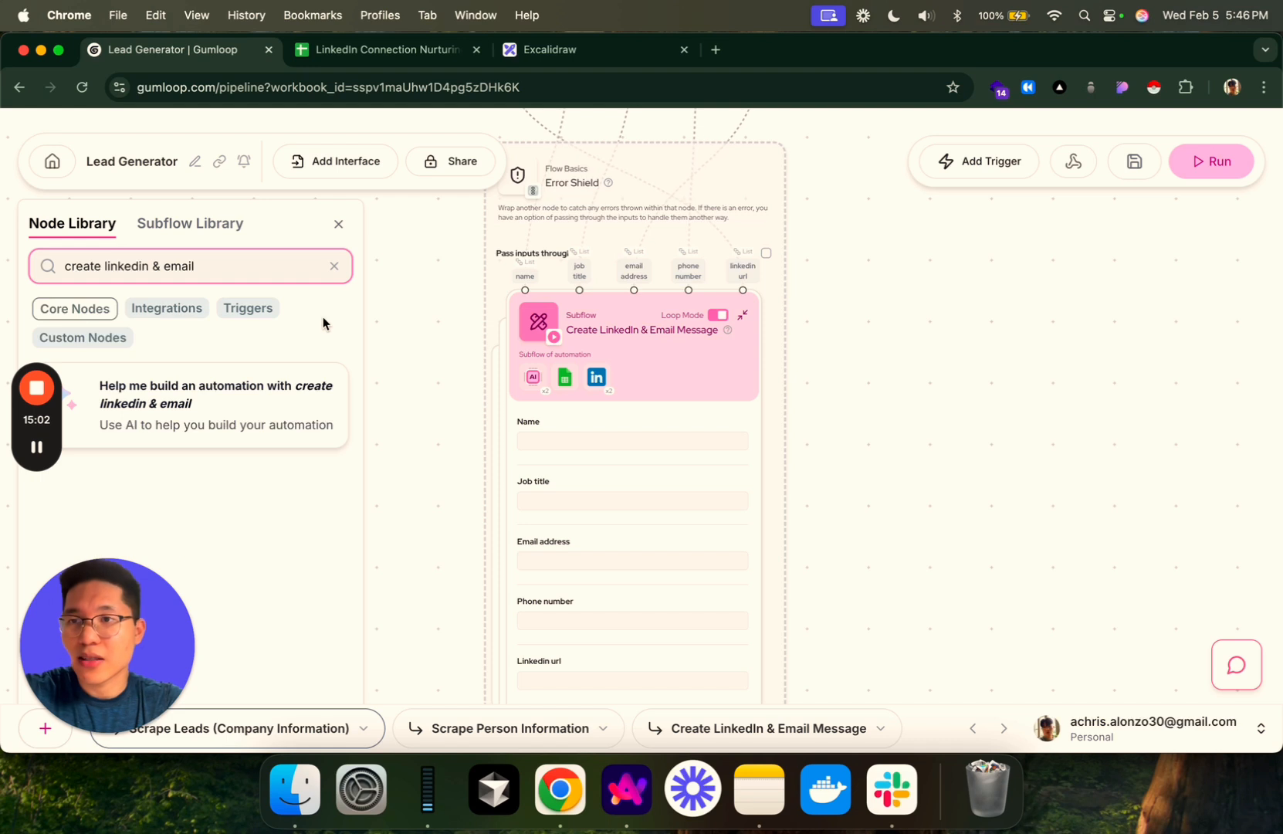
left_click(333, 268)
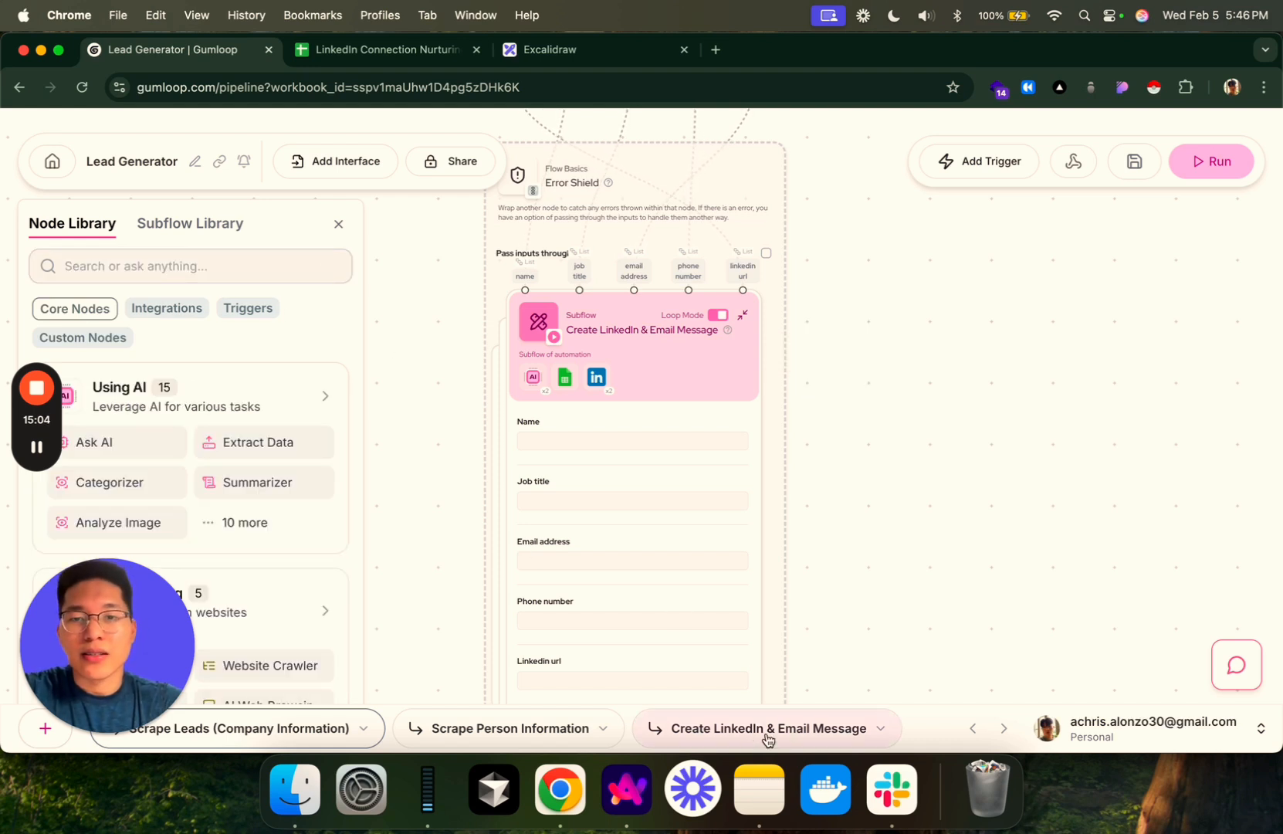
- Trace the connections between the Scrape Person Information outputs and the Create LinkedIn & Email Message subflow inputs
scroll(833, 538, "down", 2)
scroll(825, 676, "up", 5)
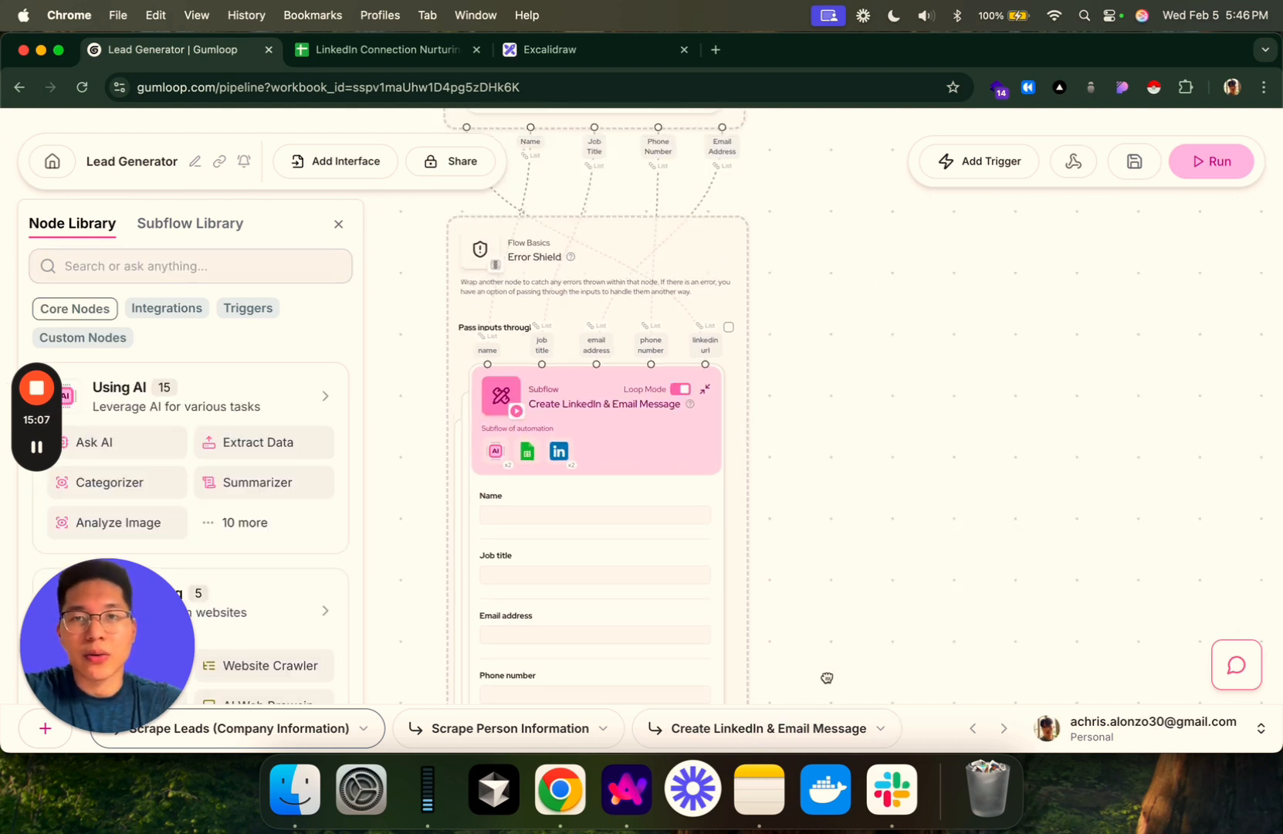
left_click_drag(847, 421, 846, 455)
left_click_drag(865, 392, 865, 428)
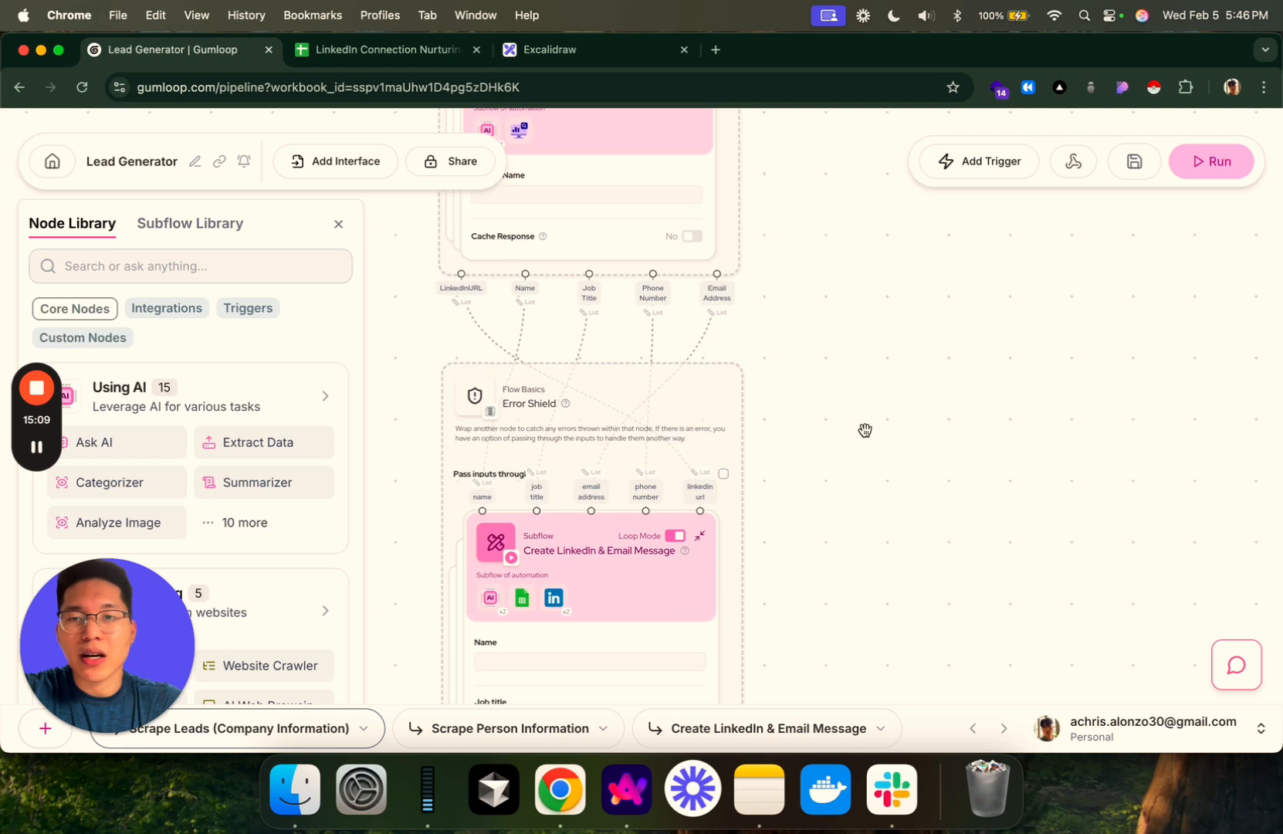
mouse_move(522, 545)
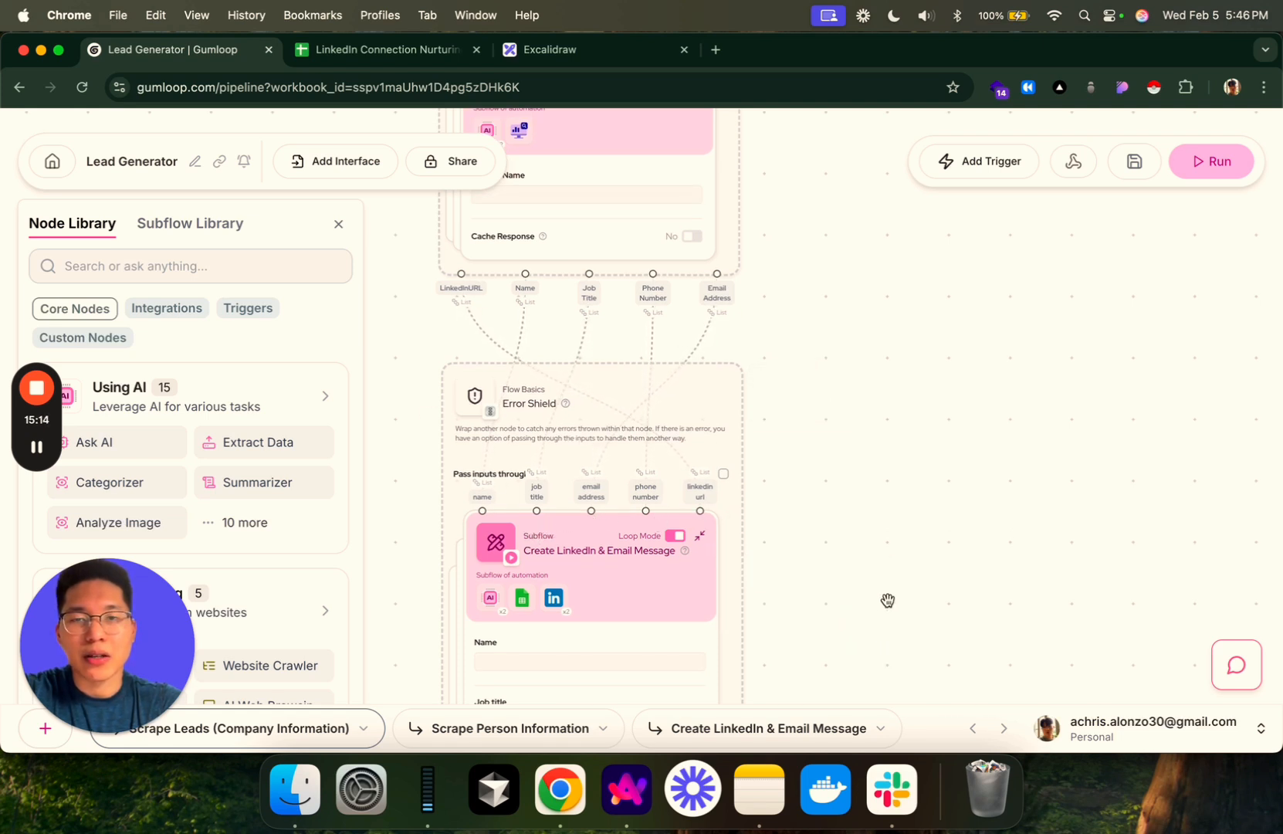
scroll(818, 405, "up", 5)
scroll(747, 409, "up", 1)
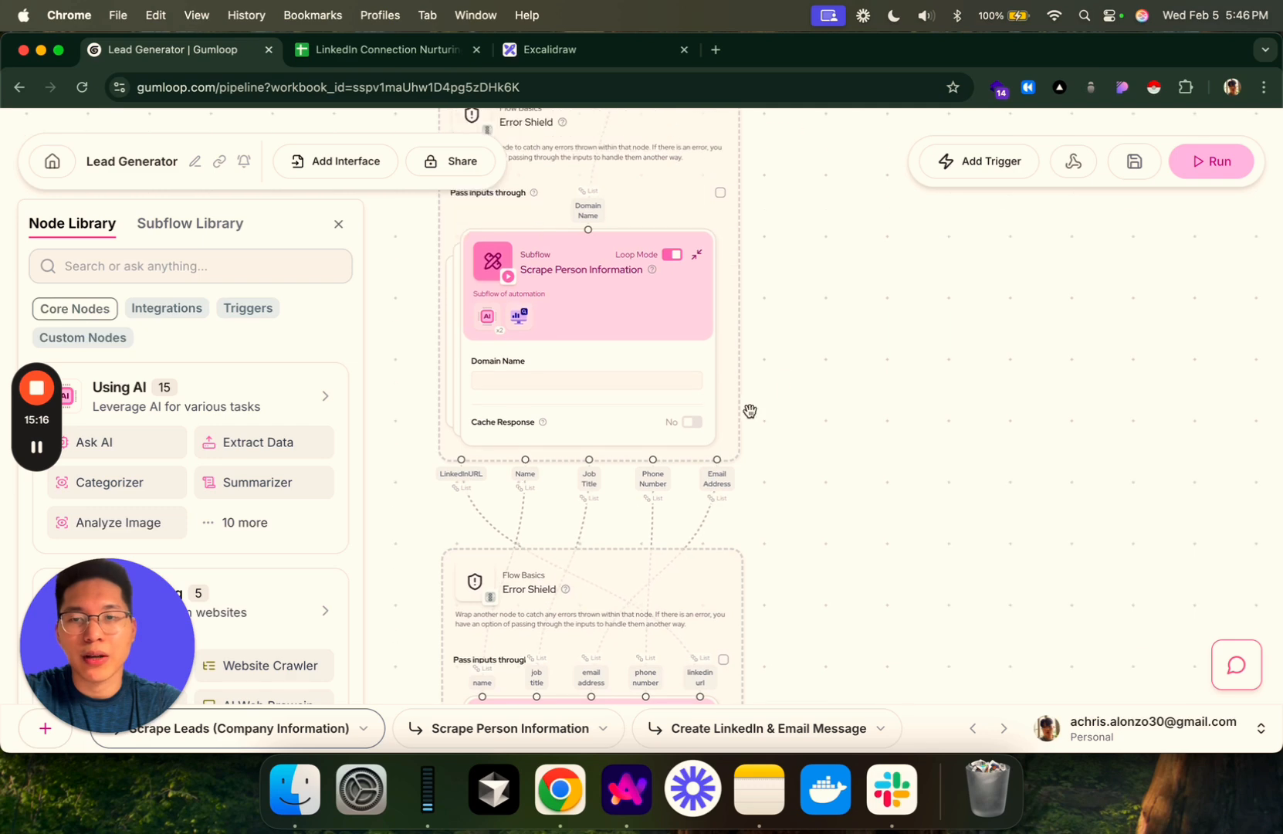
- Check the Output nodes inside the Scrape Person Information subflow and return to the Scrape Leads (Company Information) flow
left_click(494, 726)
scroll(642, 629, "left", 8)
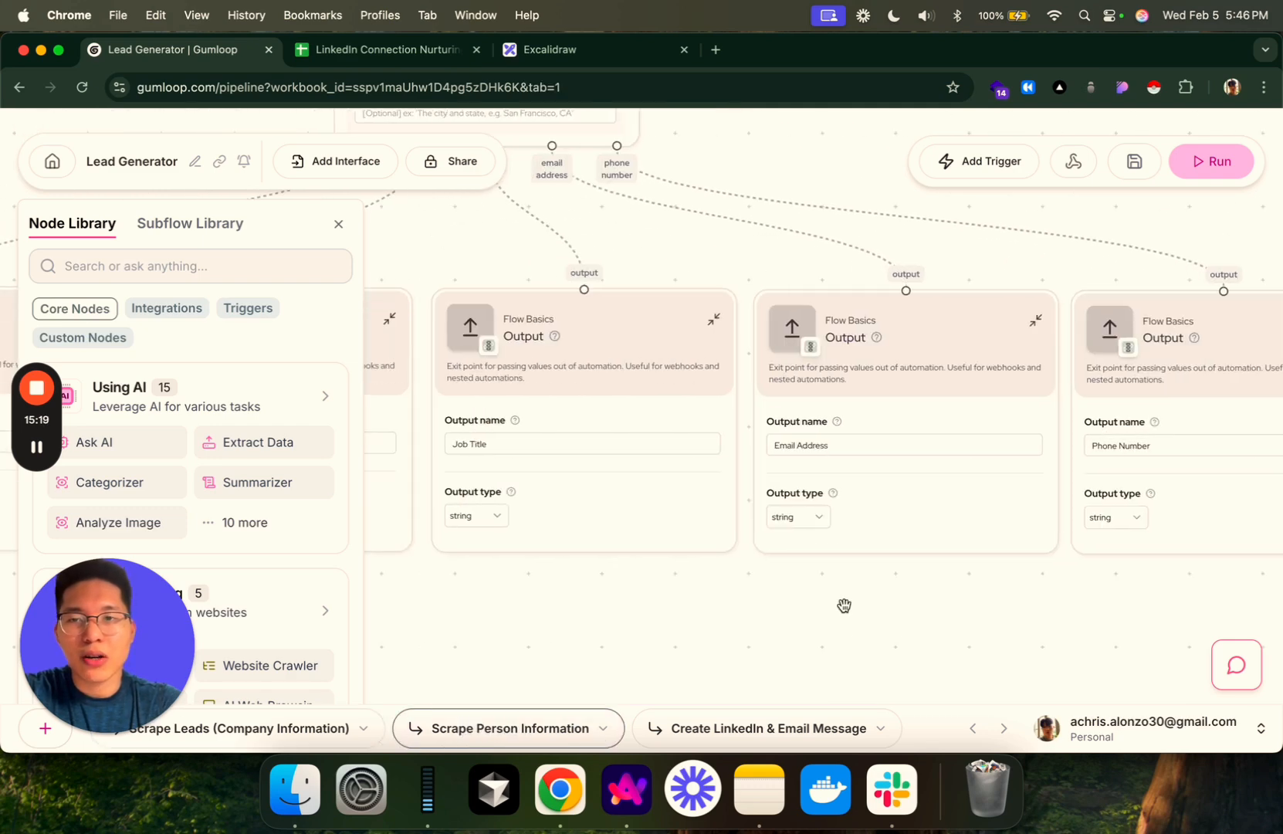
left_click(258, 728)
scroll(810, 467, "up", 1)
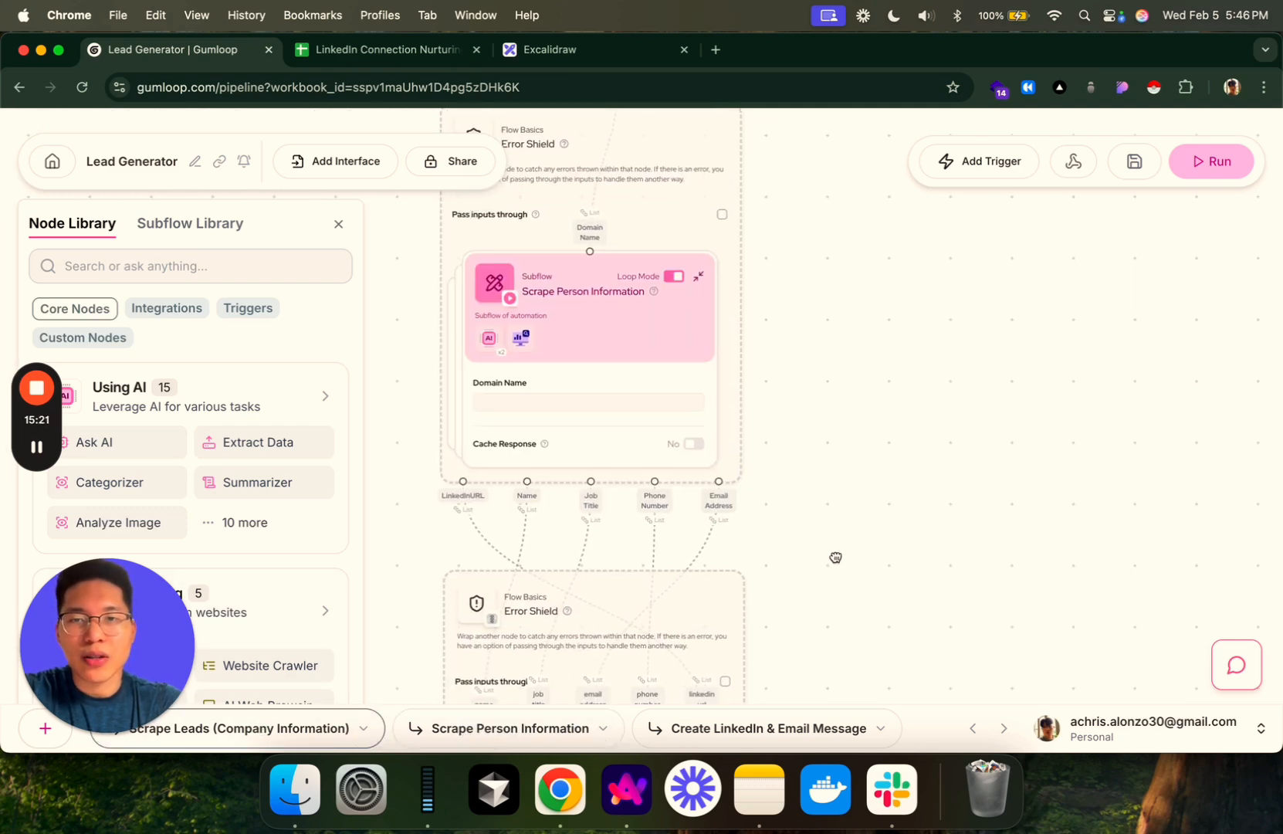
- Examine how the scraped LinkedIn URL, name, job title, phone number and email address feed the Create LinkedIn & Email Message node's matching inputs
left_click_drag(836, 556, 900, 454)
scroll(900, 463, "up", 2)
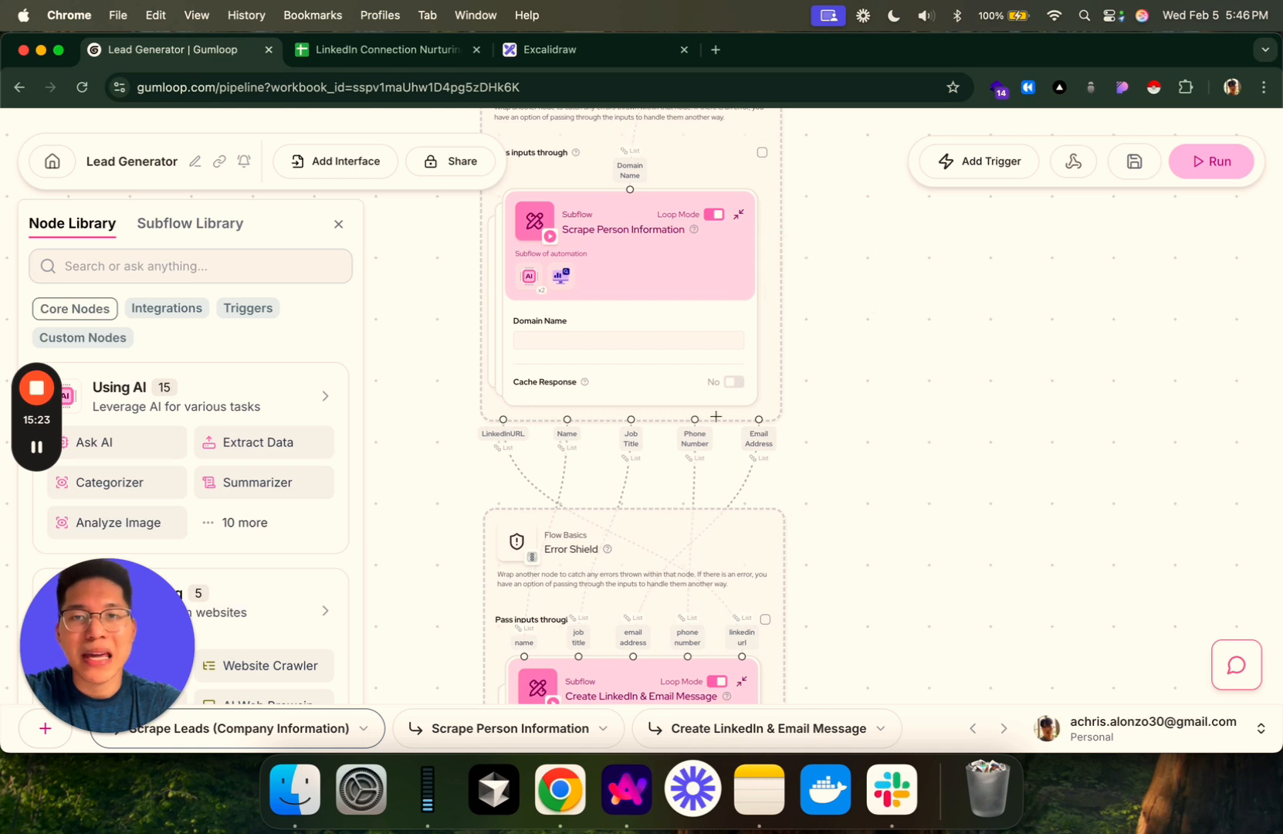
scroll(974, 458, "up", 1)
scroll(907, 533, "down", 2)
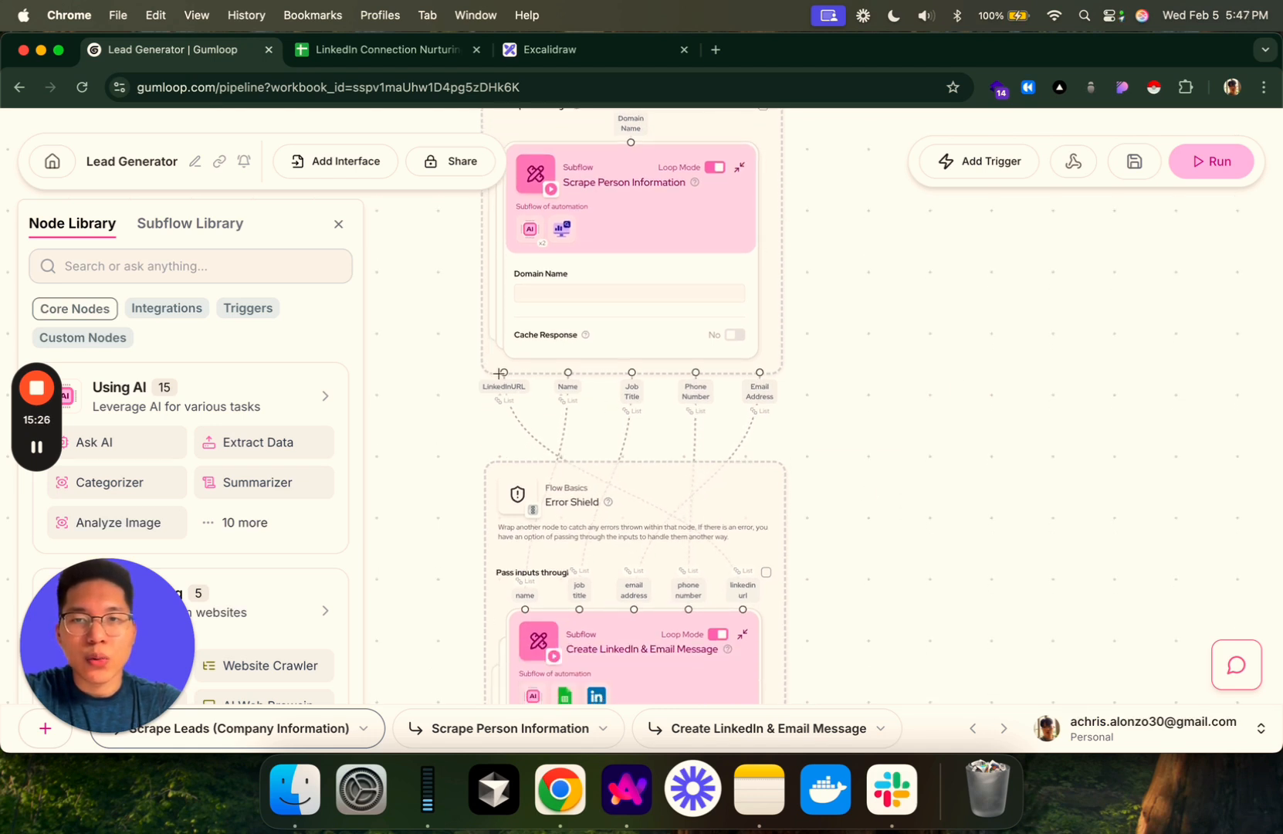
scroll(911, 476, "down", 4)
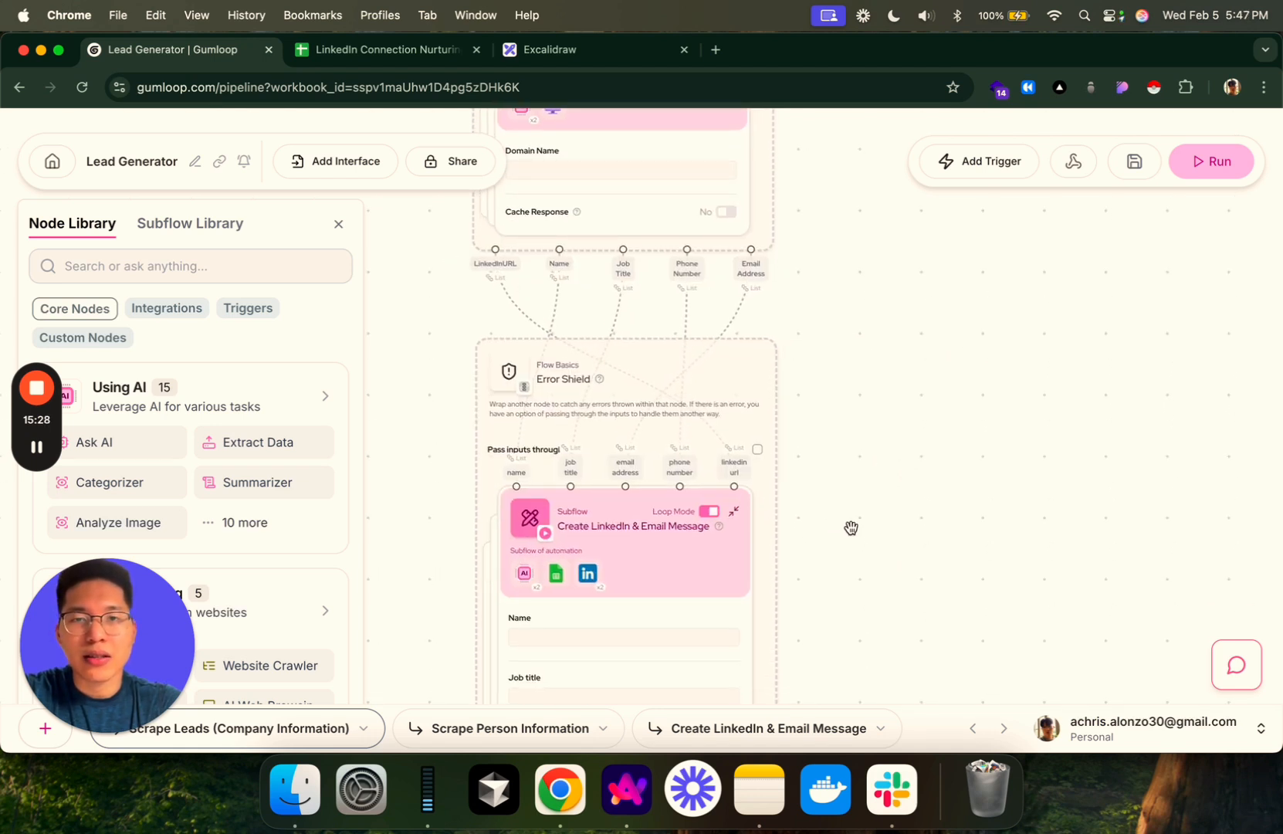
scroll(850, 464, "down", 2)
scroll(934, 533, "down", 3)
mouse_move(598, 386)
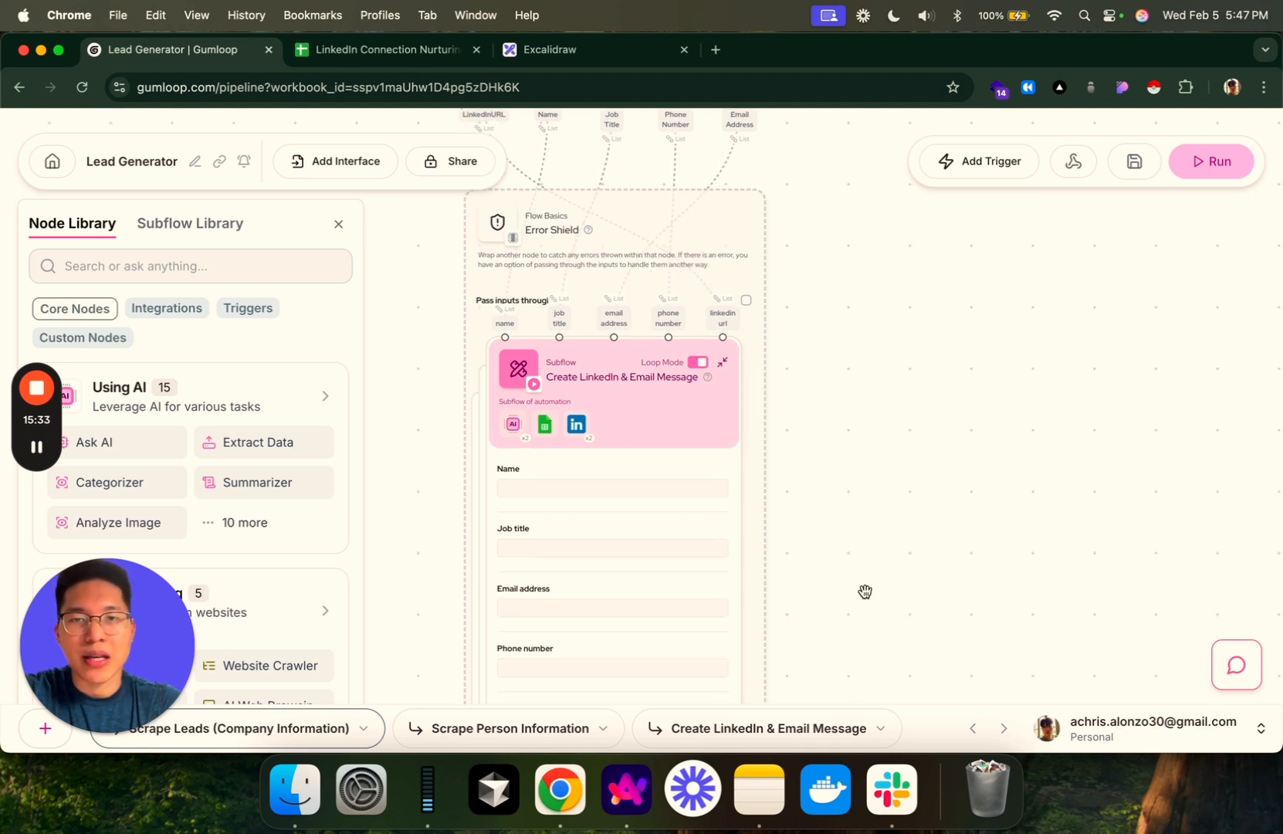
scroll(864, 463, "down", 5)
scroll(858, 478, "up", 2)
- Open the Create LinkedIn & Email Message subflow and look over its Input, LinkedIn Profile Scraper and Combine Text nodes
left_click(760, 728)
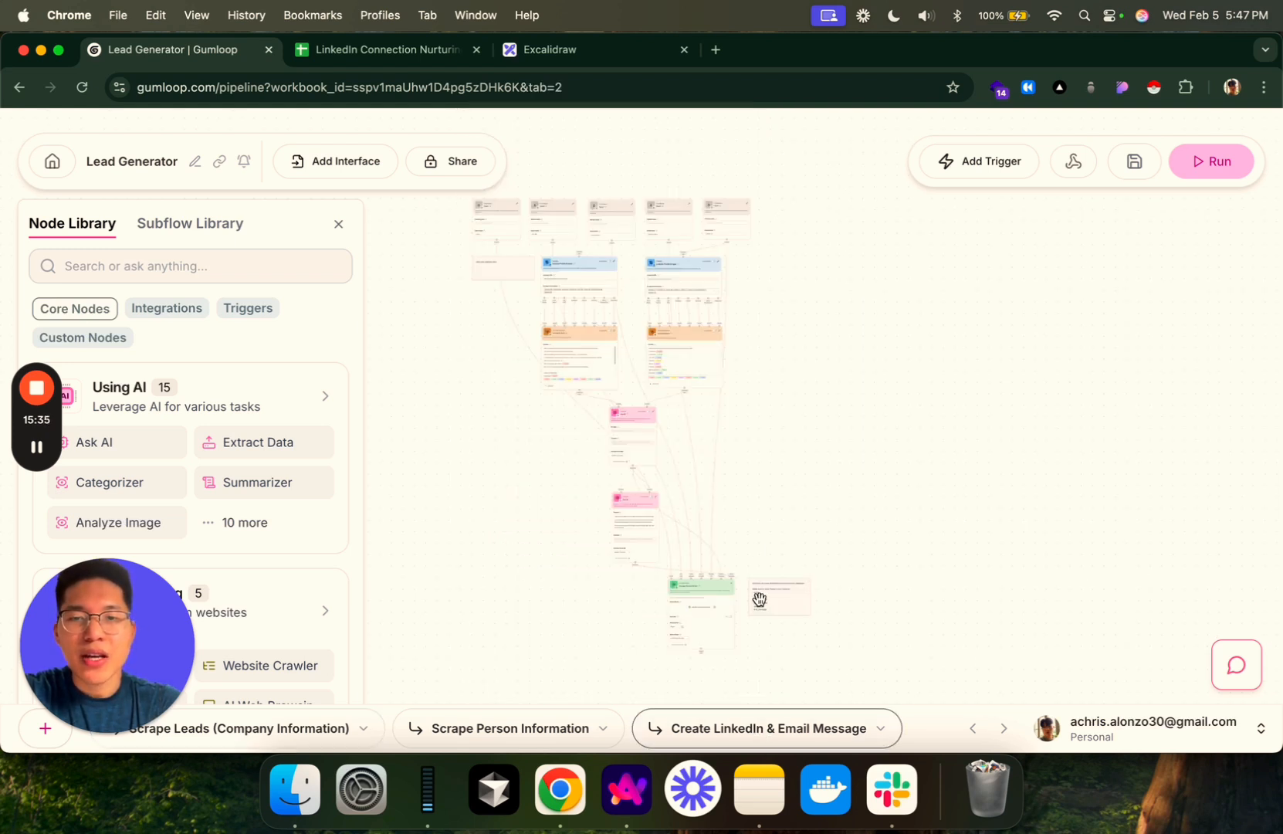
left_click_drag(870, 406, 869, 602)
scroll(836, 484, "up", 5)
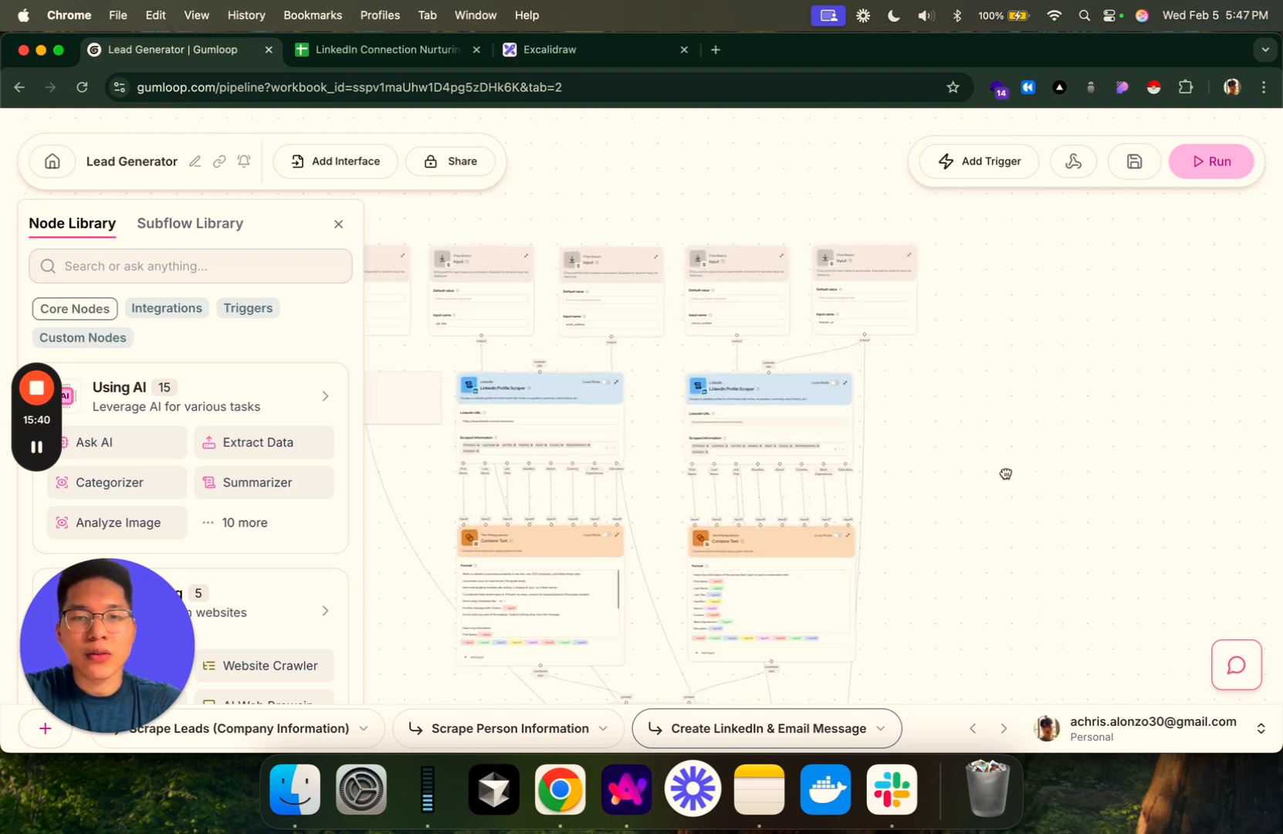
scroll(1005, 472, "left", 4)
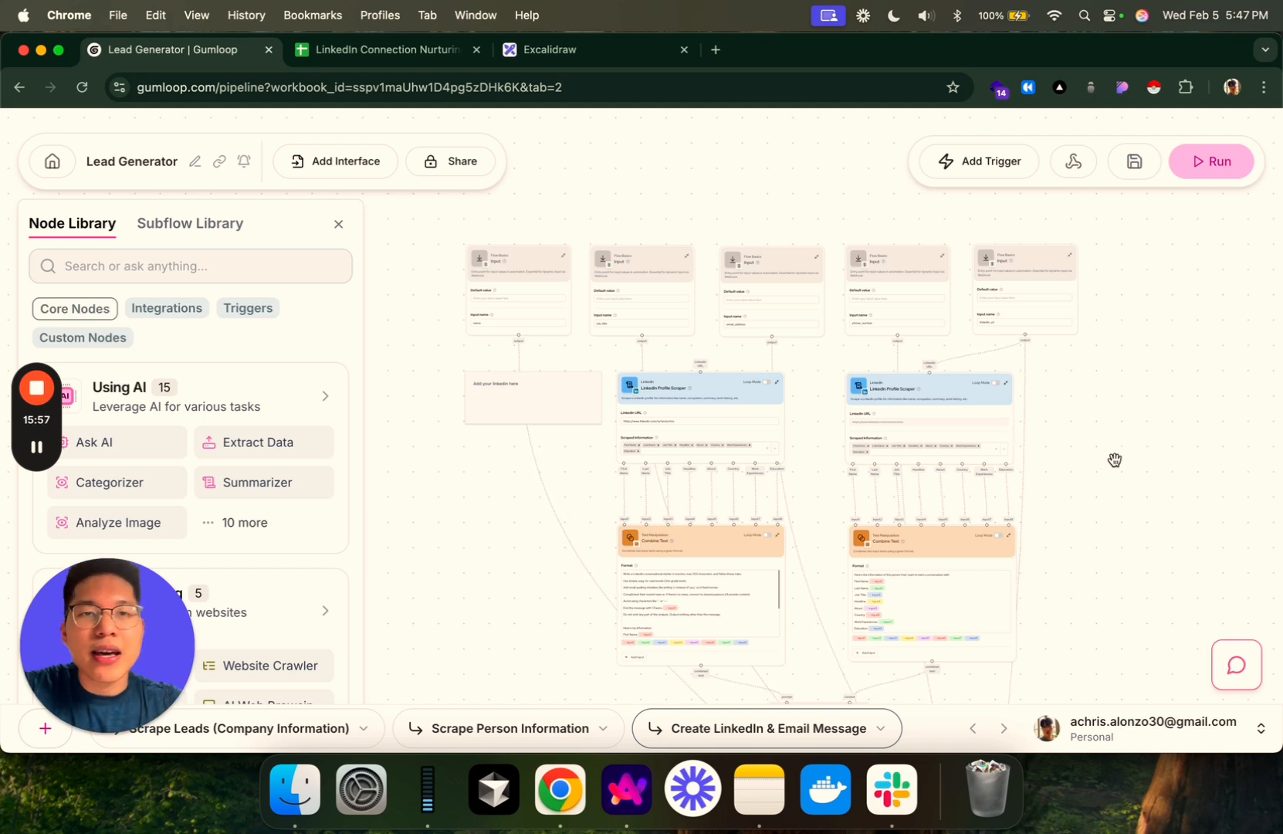
- Compare the two LinkedIn Profile Scraper nodes, including their LinkedIn URL sources and scraped information fields
left_click_drag(1115, 460, 1083, 476)
scroll(1047, 457, "up", 5)
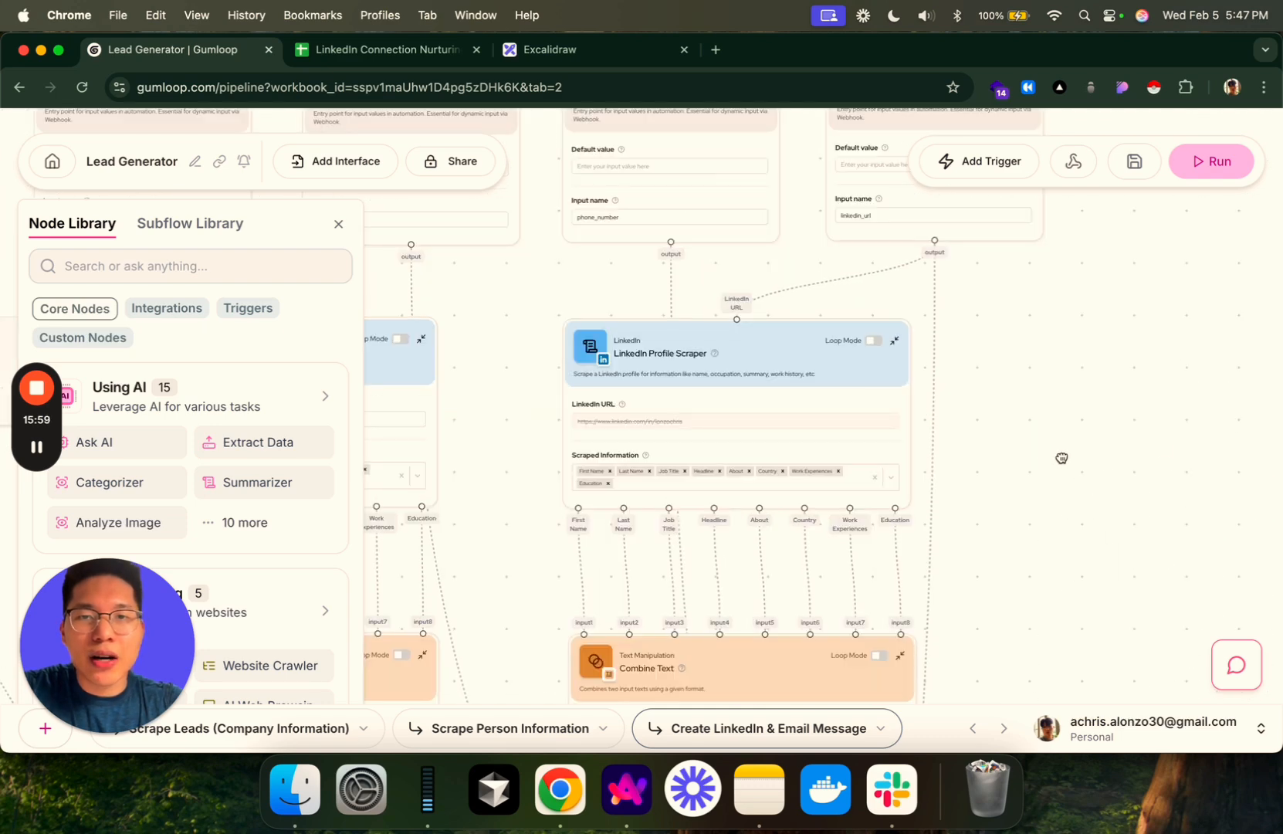
scroll(1062, 458, "left", 5)
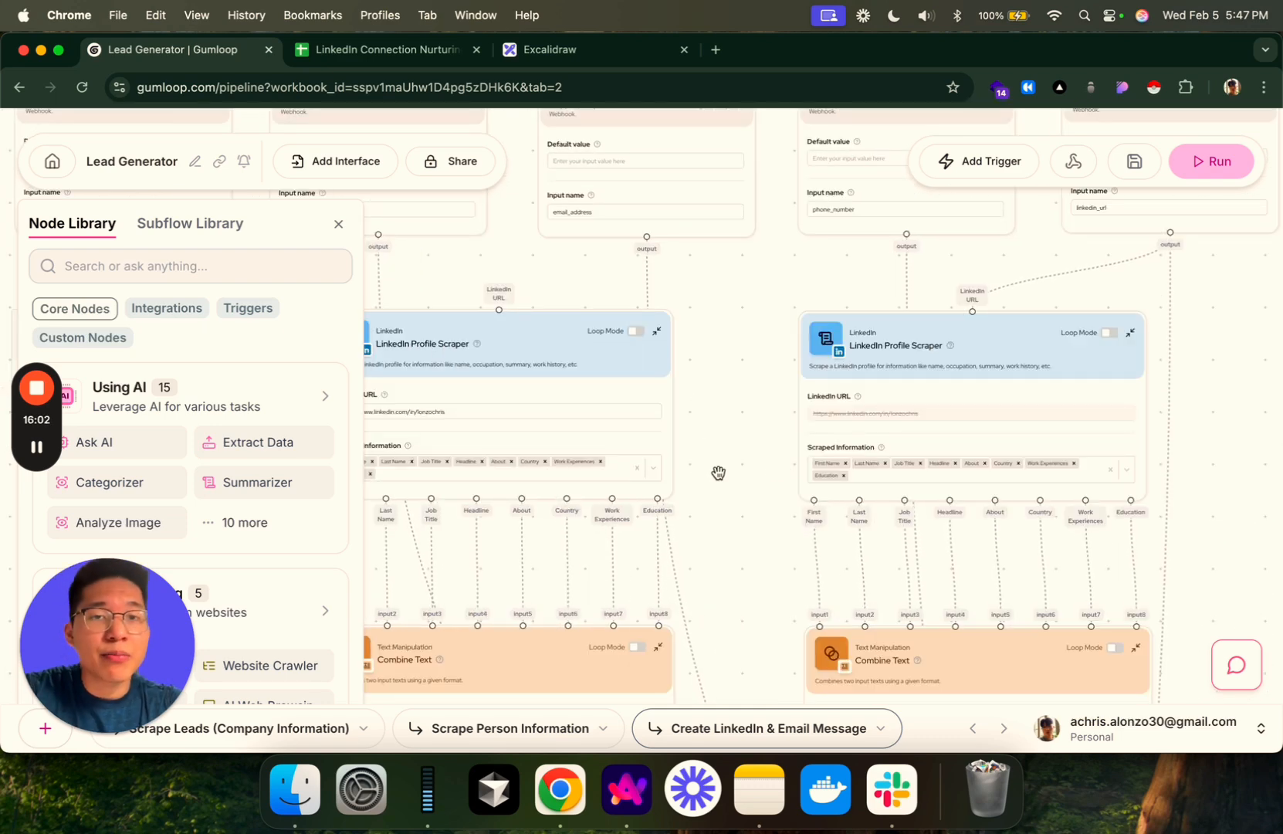
left_click_drag(712, 480, 810, 466)
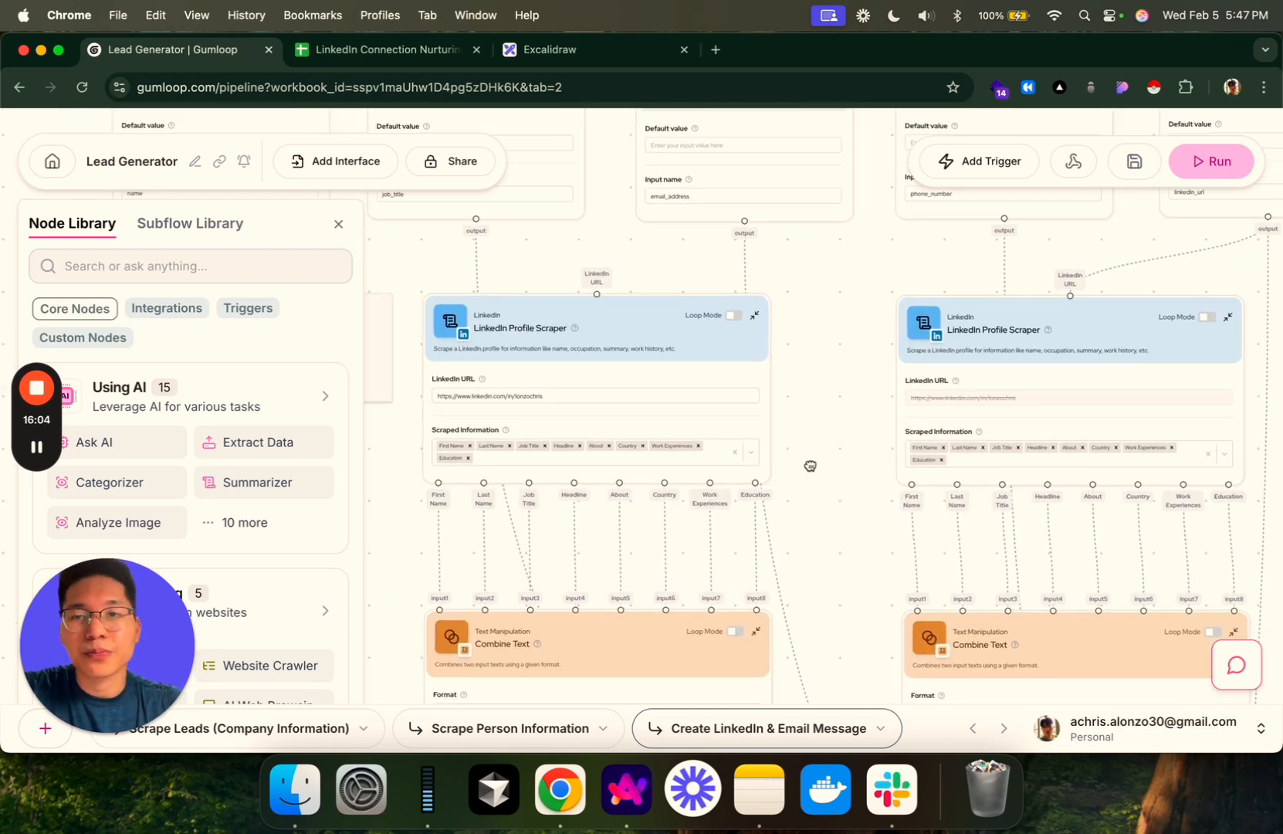
left_click_drag(809, 318, 820, 329)
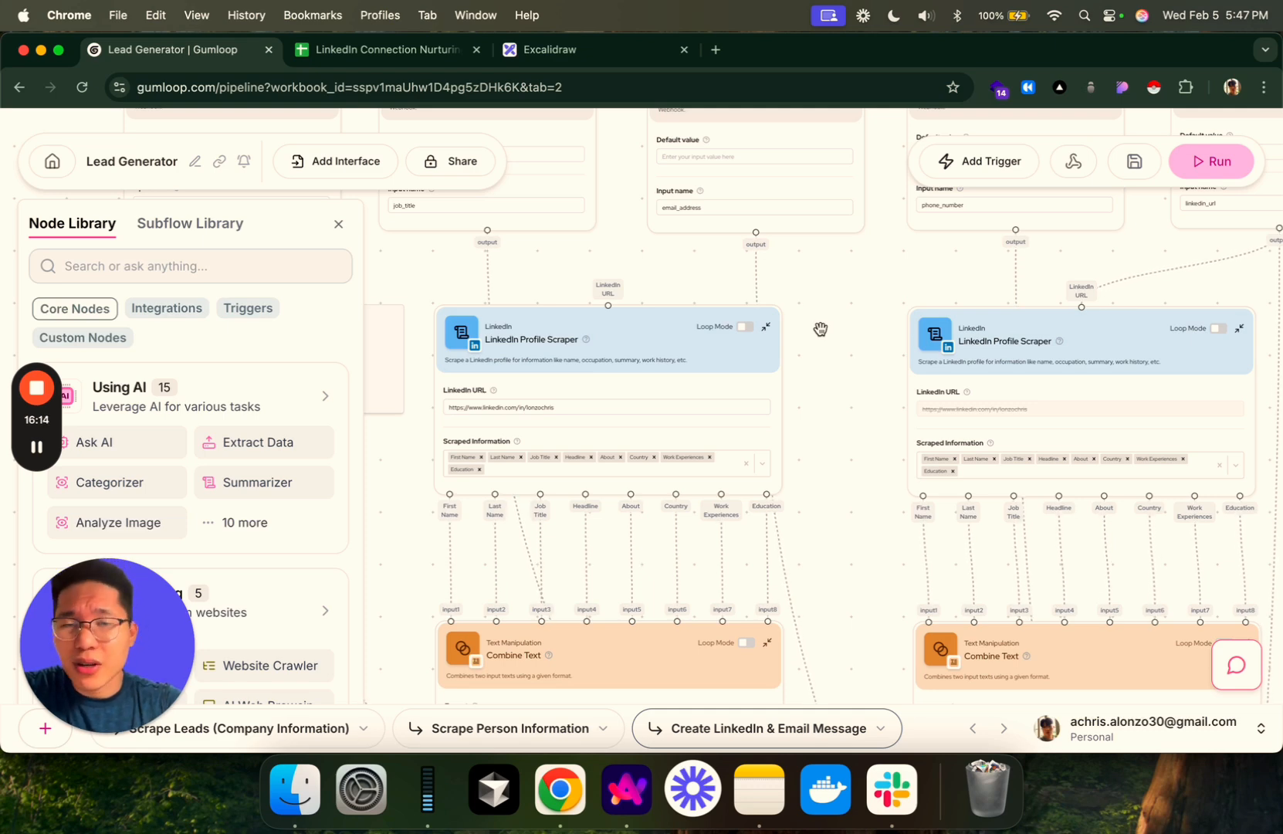
left_click_drag(850, 316, 849, 424)
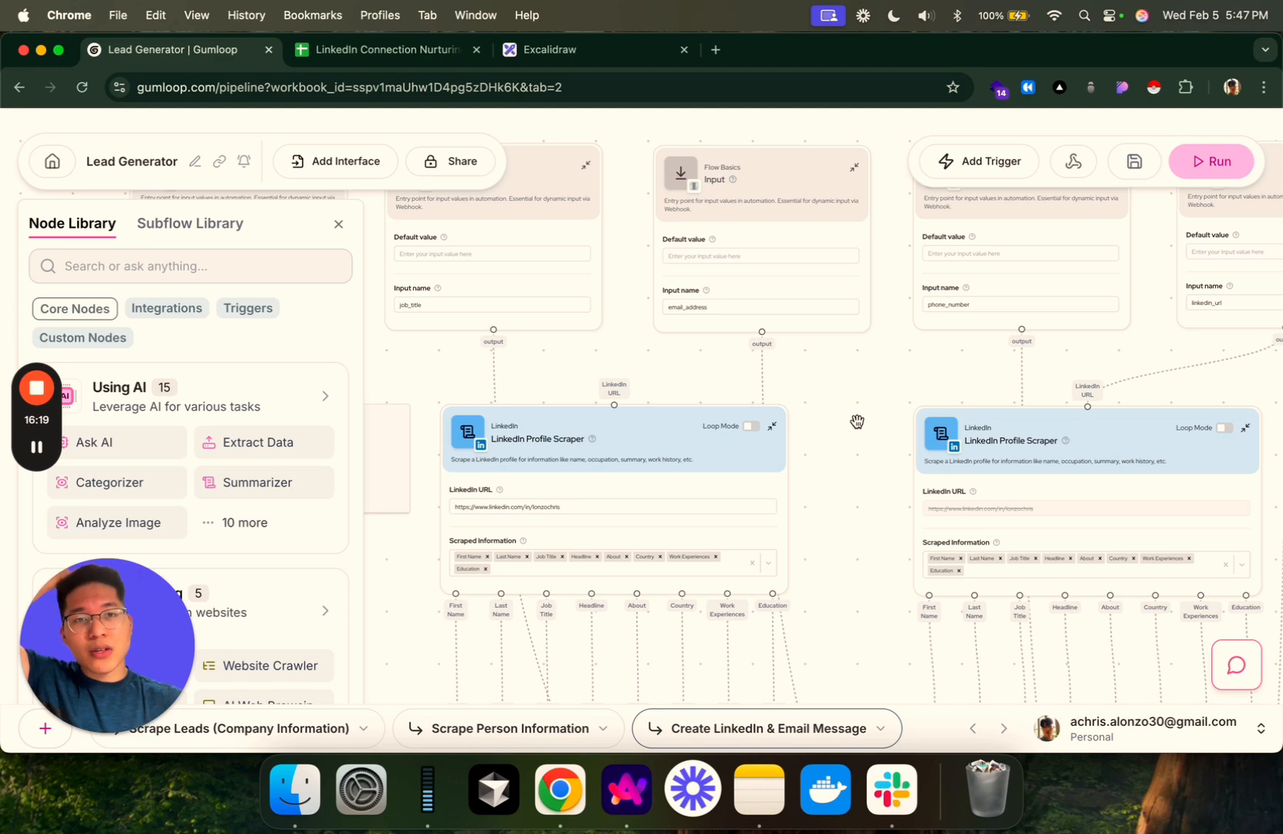
- Review the subflow's name, job_title, email_address, phone_number and linkedin_url Input nodes above the profile scrapers
scroll(857, 386, "left", 5)
scroll(856, 378, "left", 2)
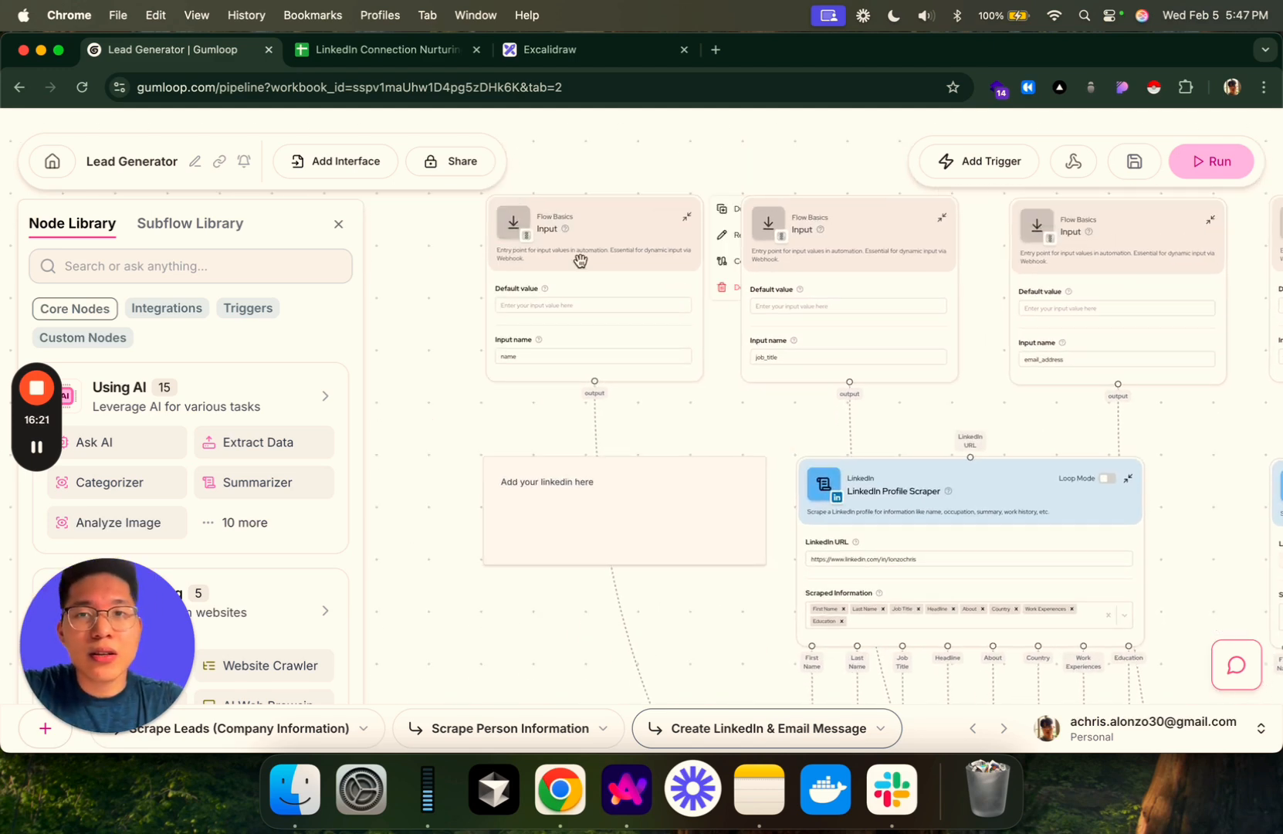
scroll(814, 413, "right", 7)
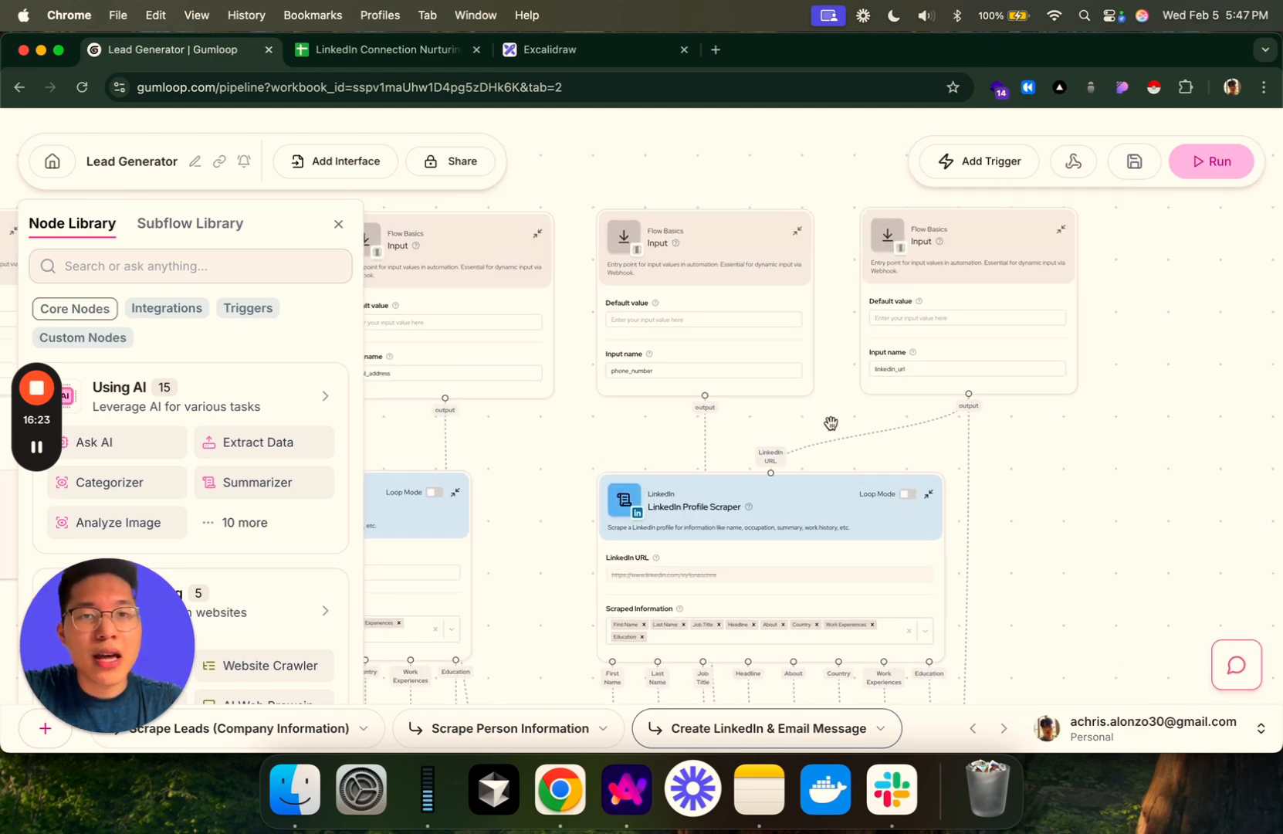
scroll(1030, 425, "left", 5)
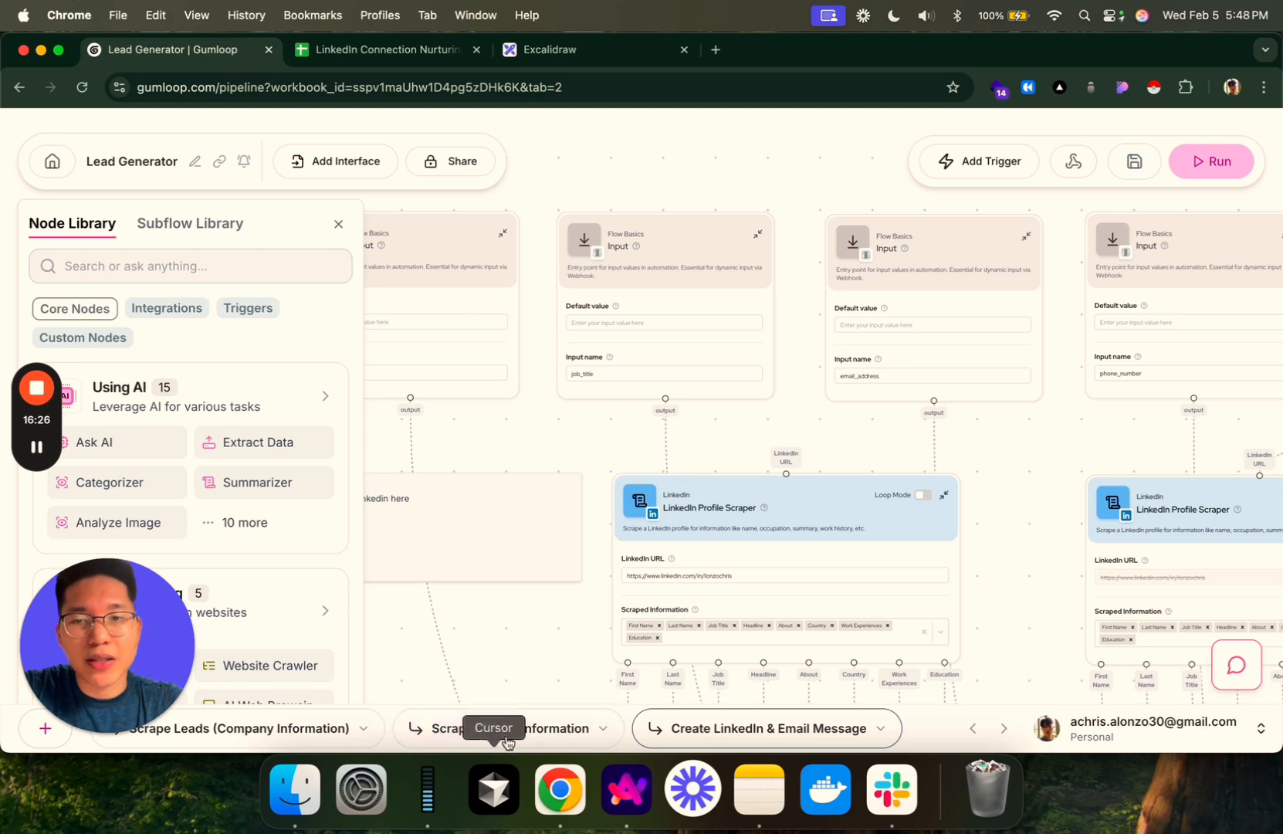
scroll(744, 438, "right", 6)
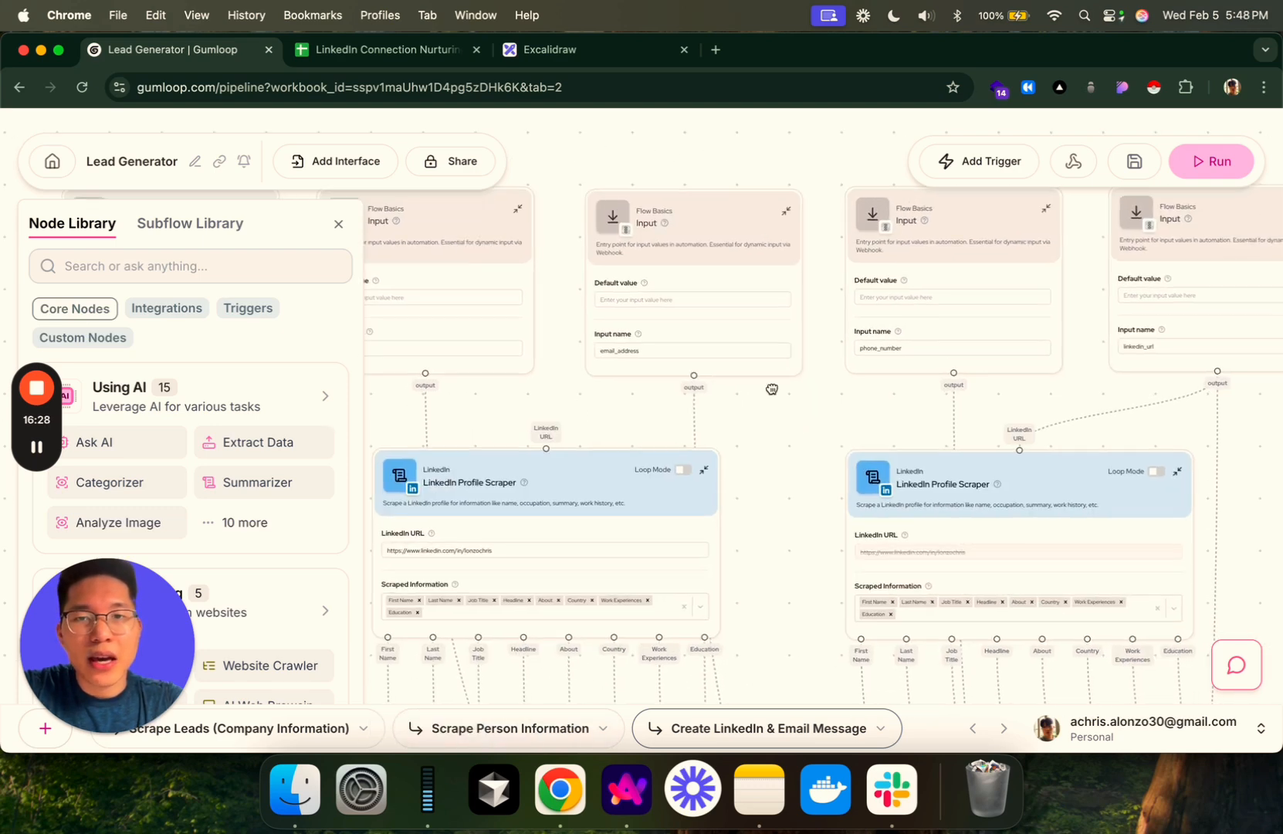
- Examine the LinkedIn Profile Scraper that uses a typed-in profile address, and highlight its LinkedIn URL value
scroll(774, 386, "down", 3)
scroll(780, 384, "down", 3)
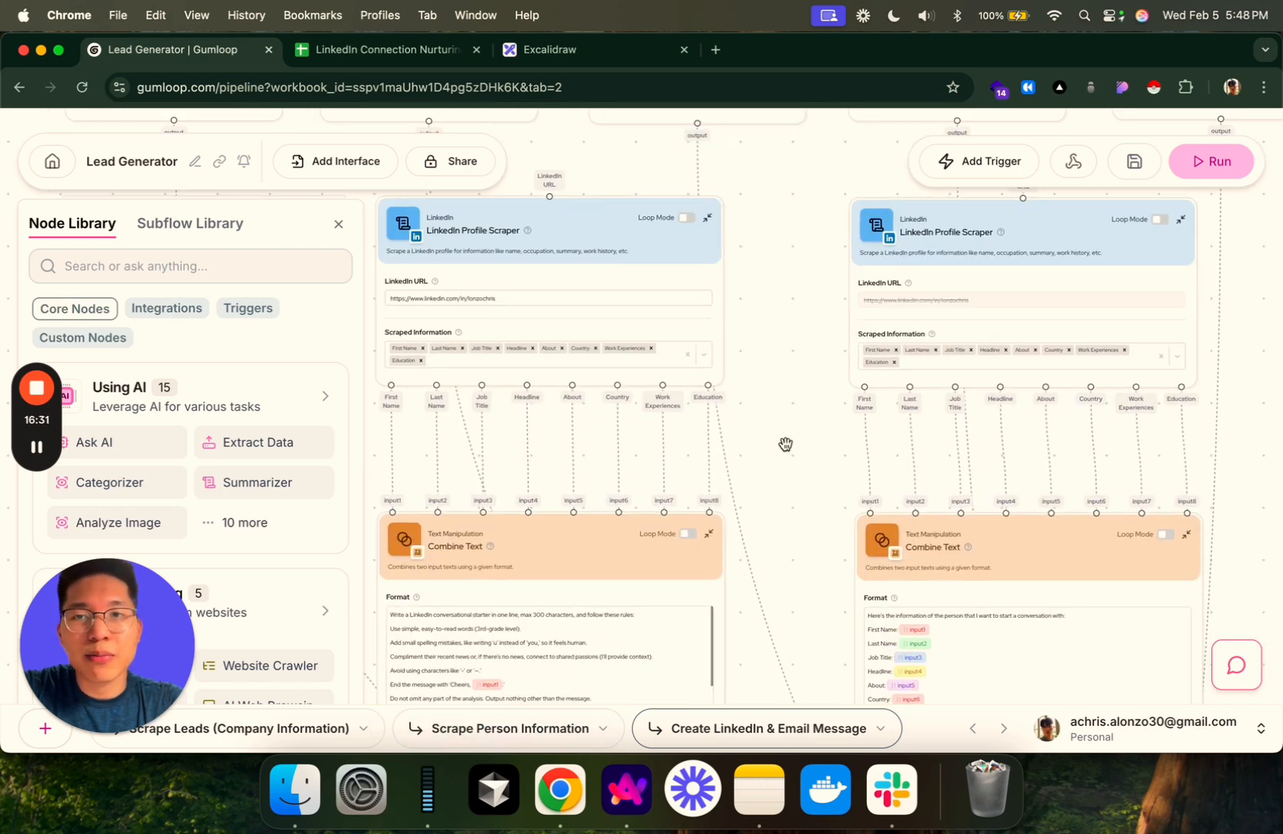
scroll(785, 444, "up", 1)
scroll(796, 605, "up", 4)
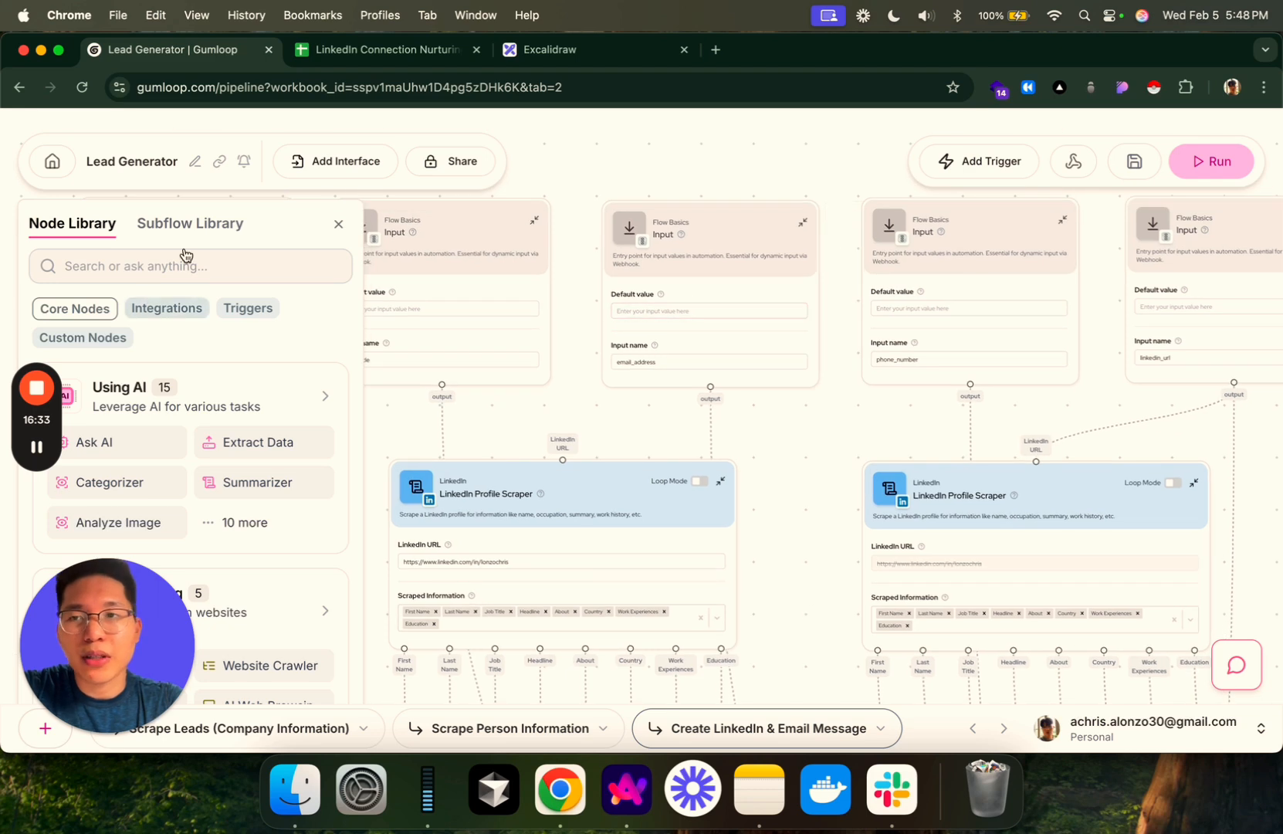
scroll(810, 519, "down", 3)
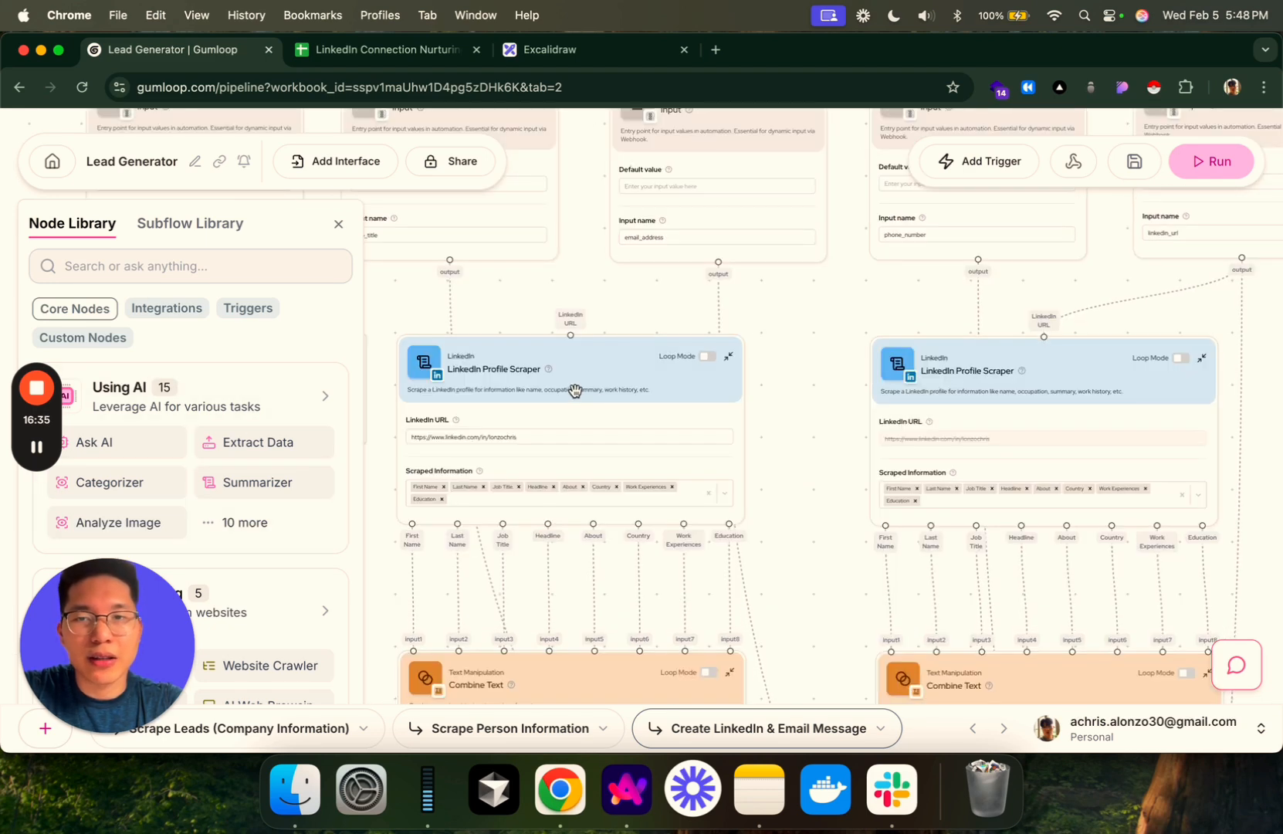
left_click_drag(816, 479, 851, 484)
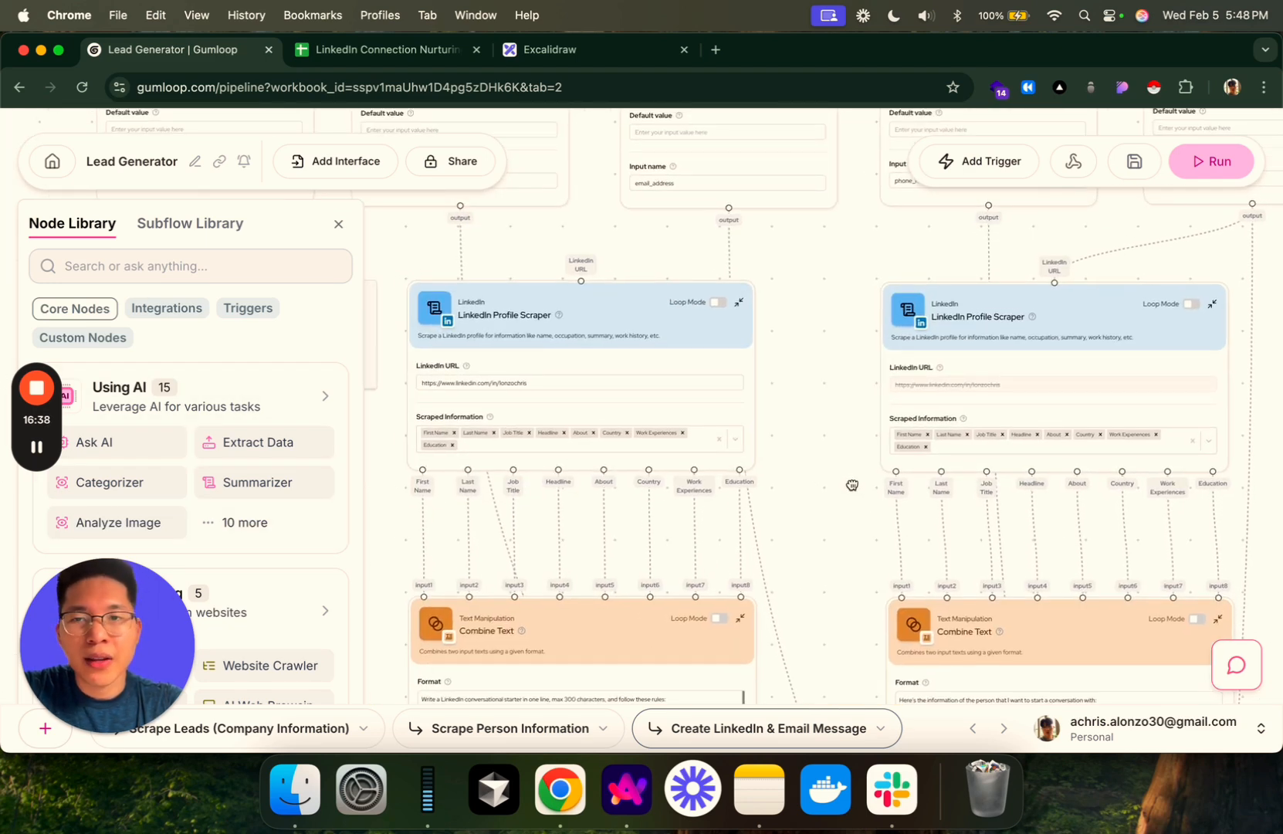
mouse_move(511, 299)
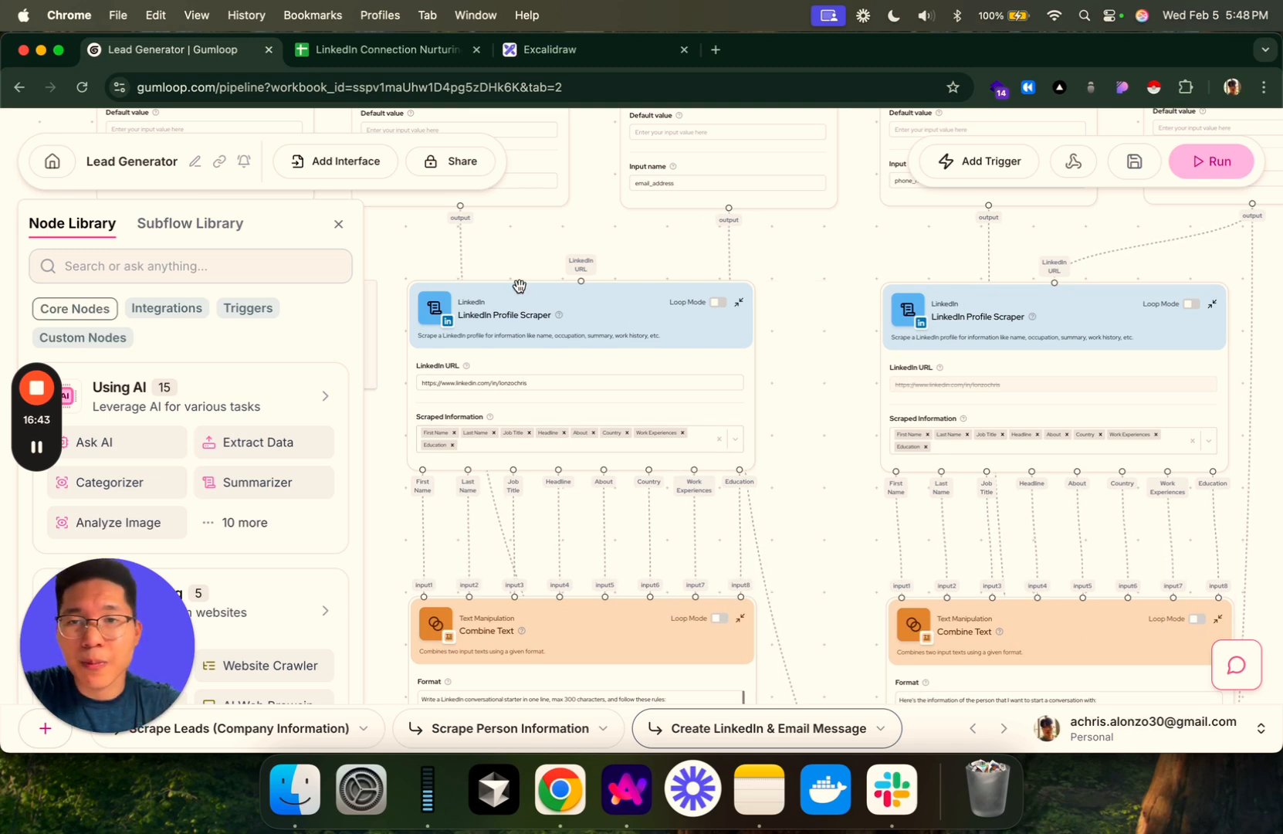
scroll(441, 400, "up", 3)
left_click_drag(599, 376, 409, 377)
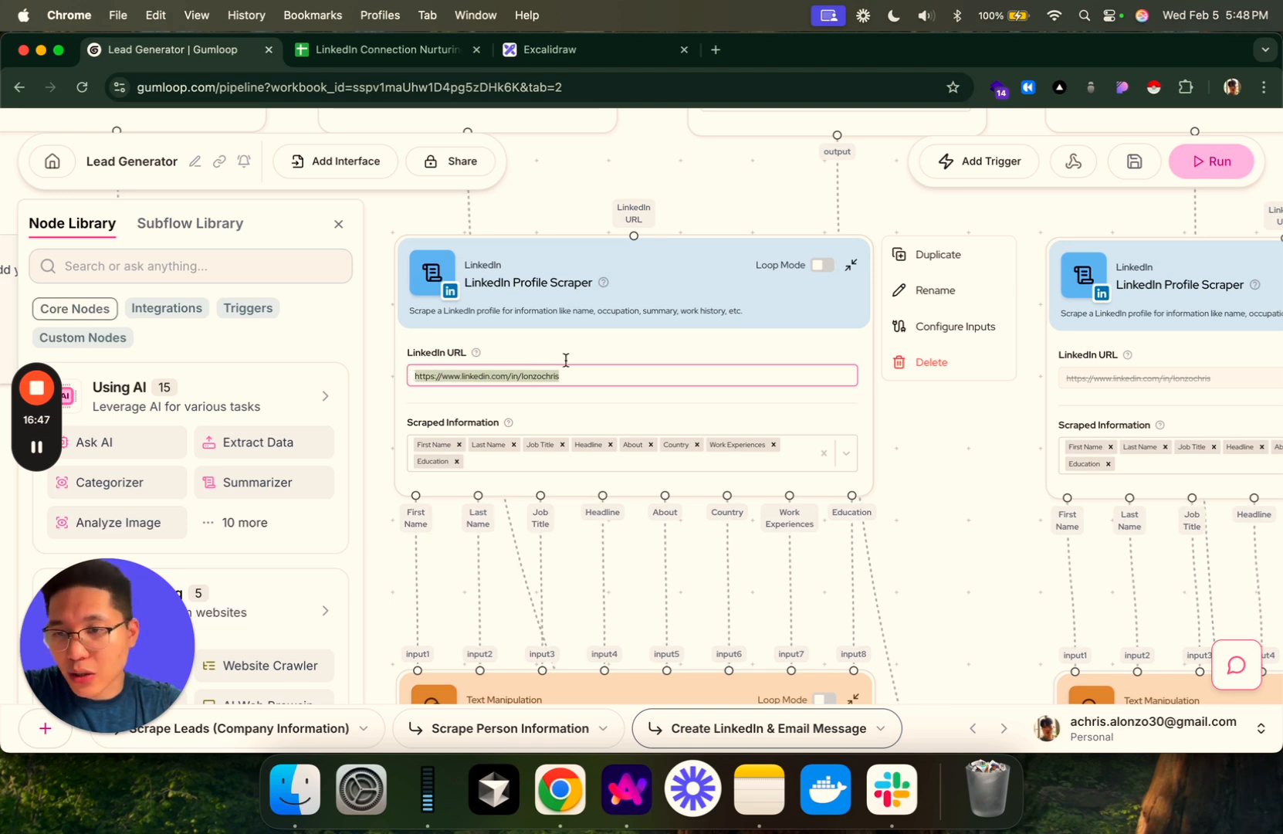
- Review the other LinkedIn Profile Scraper, checking its LinkedIn URL connection from the linkedin_url Input node and its scraped information fields
scroll(623, 424, "right", 5)
left_click_drag(622, 423, 495, 521)
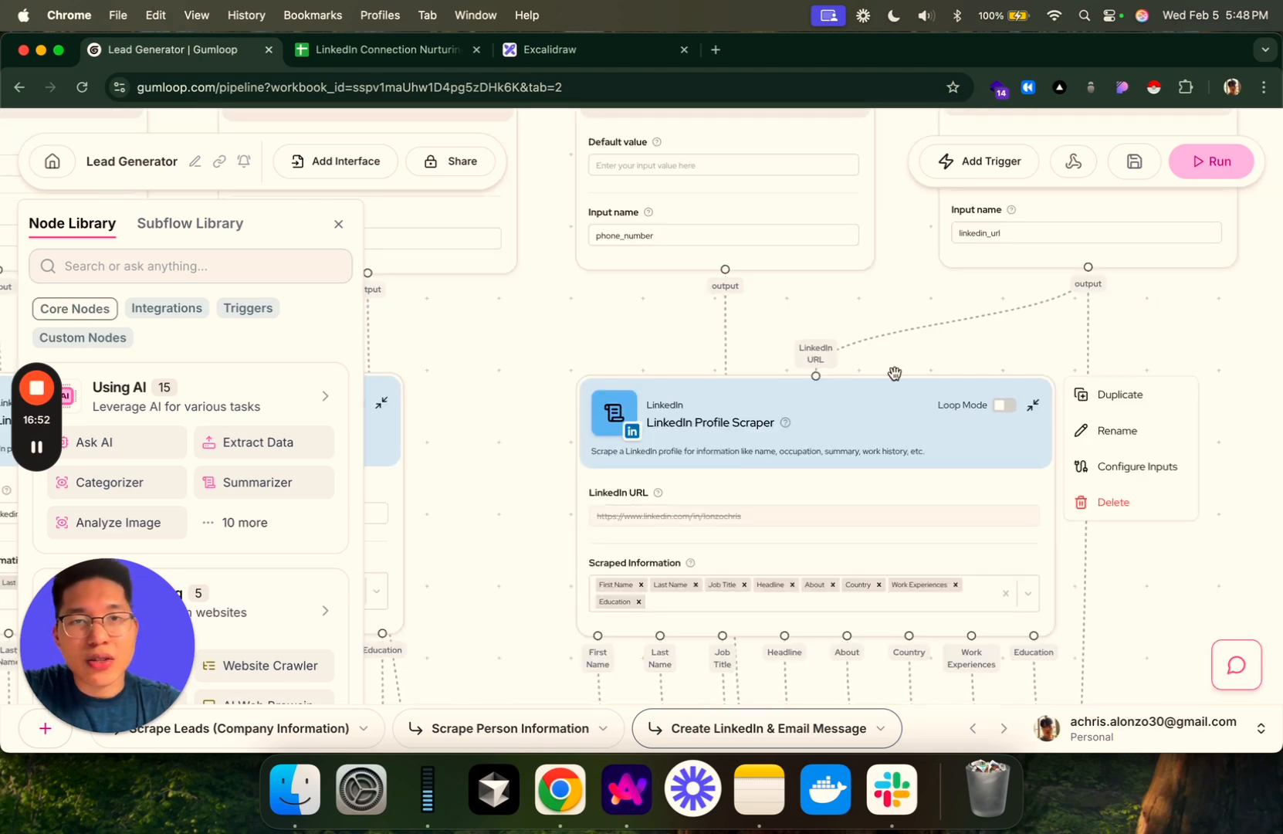
left_click_drag(1003, 355, 914, 428)
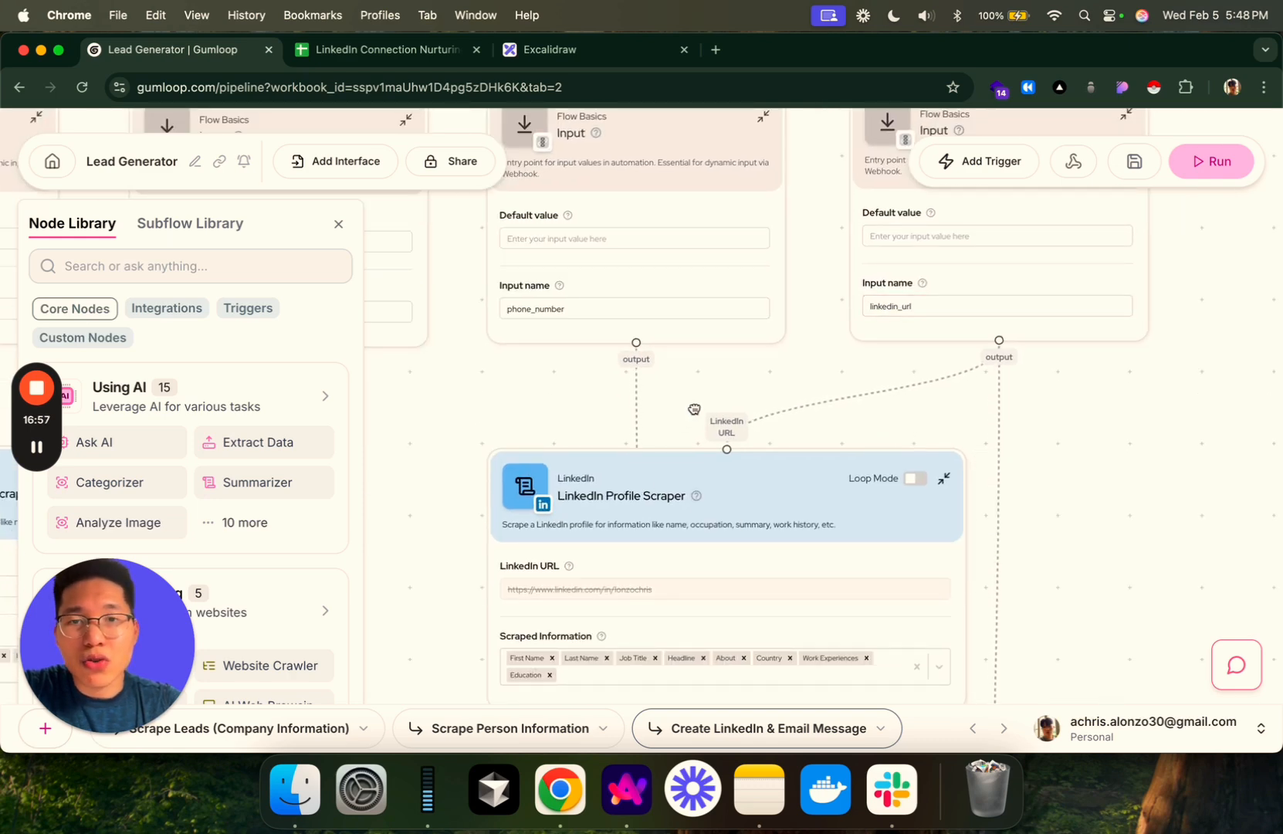
left_click_drag(694, 409, 756, 301)
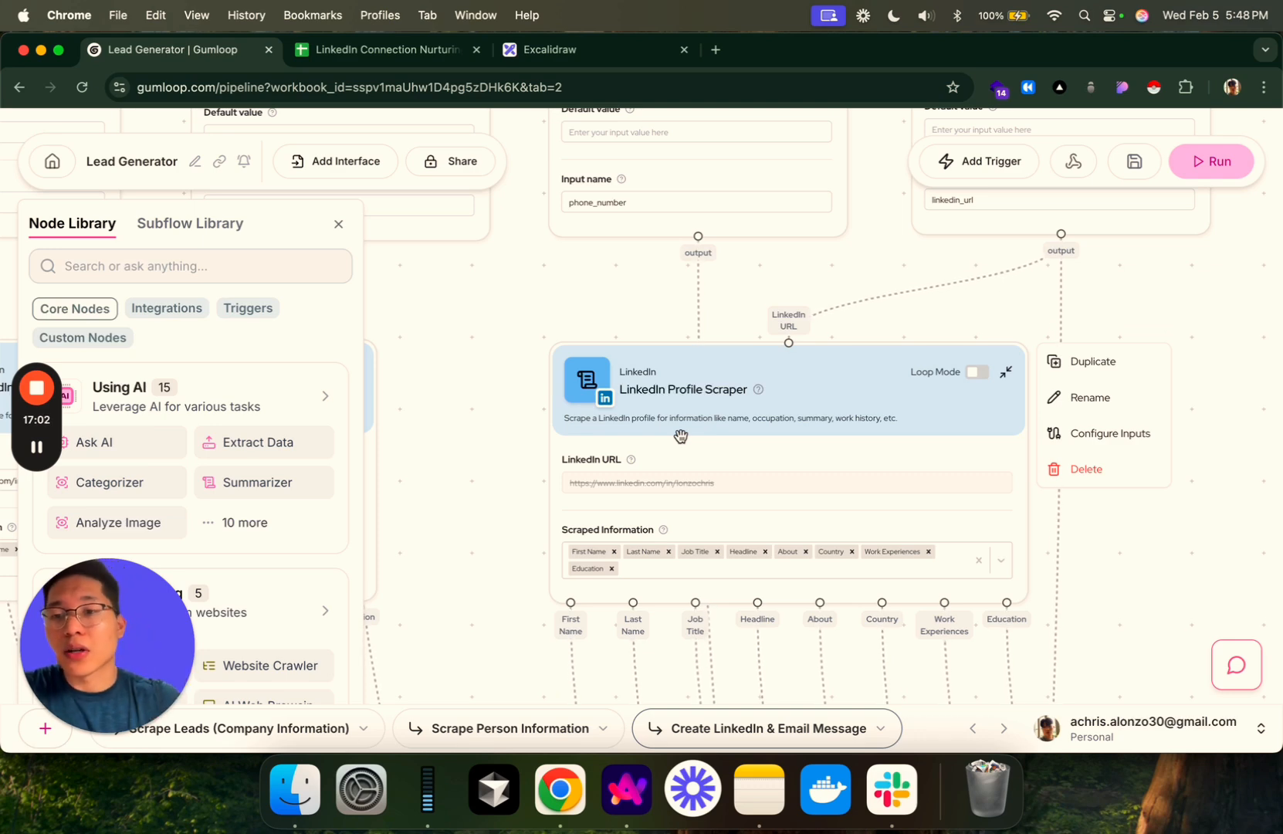
left_click_drag(485, 543, 715, 410)
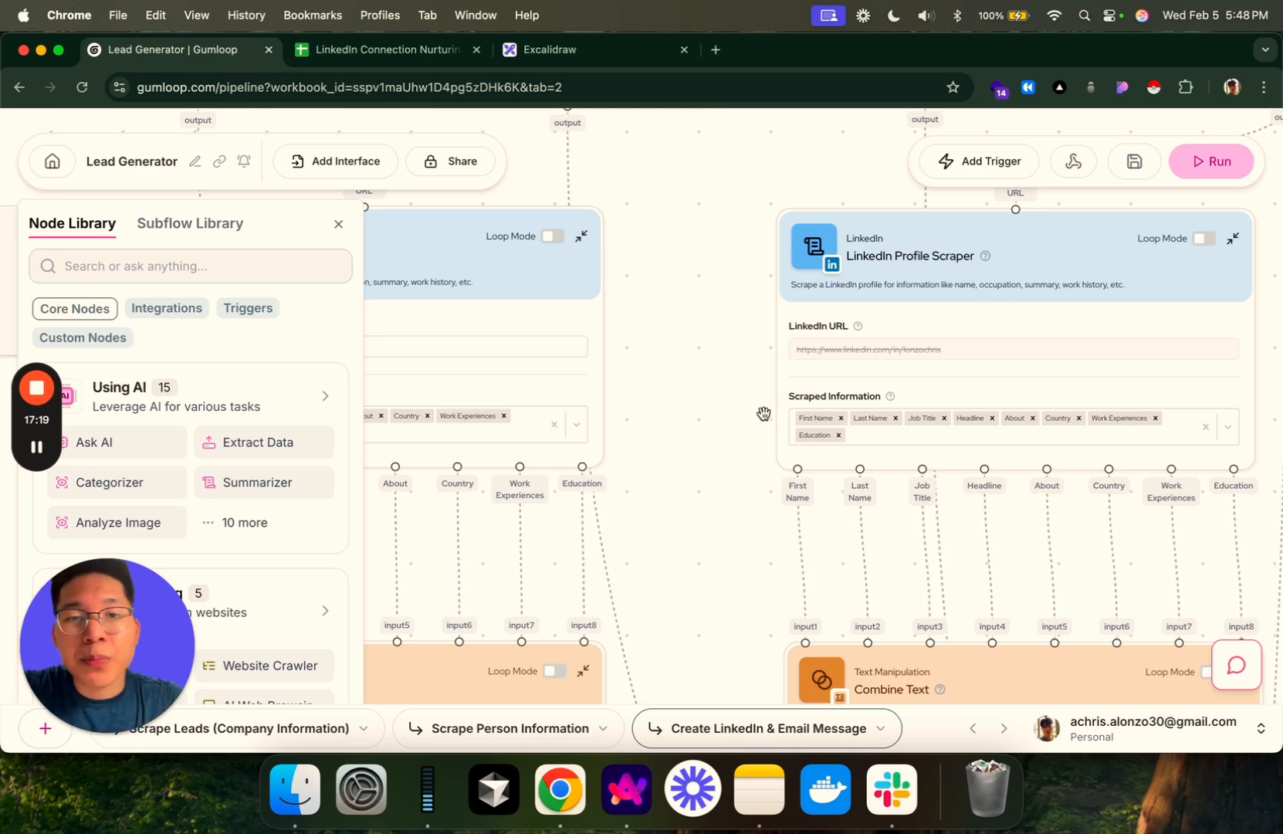
- Follow the first scraper's First Name through Education outputs into Combine Text's input1 to input8, and review the Format text
left_click_drag(718, 520, 1033, 462)
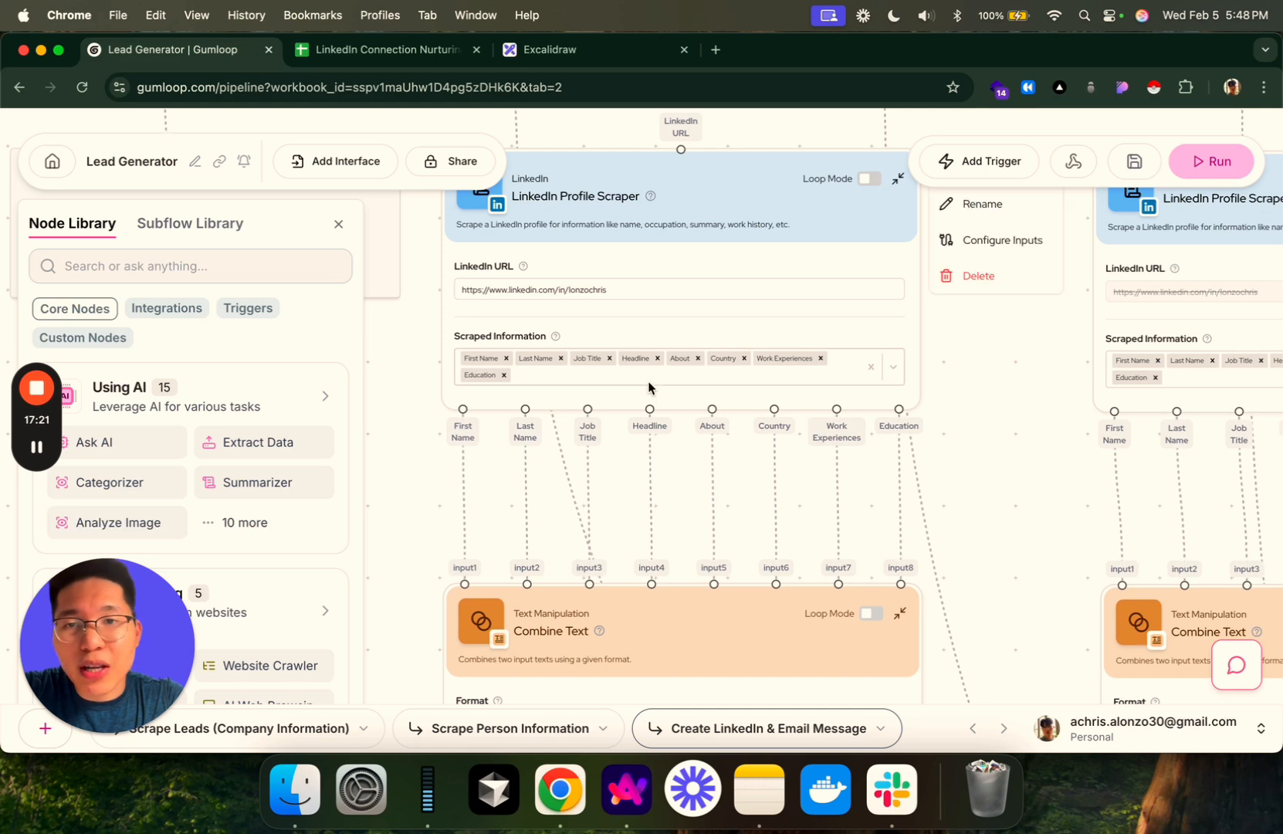
left_click_drag(745, 488, 687, 412)
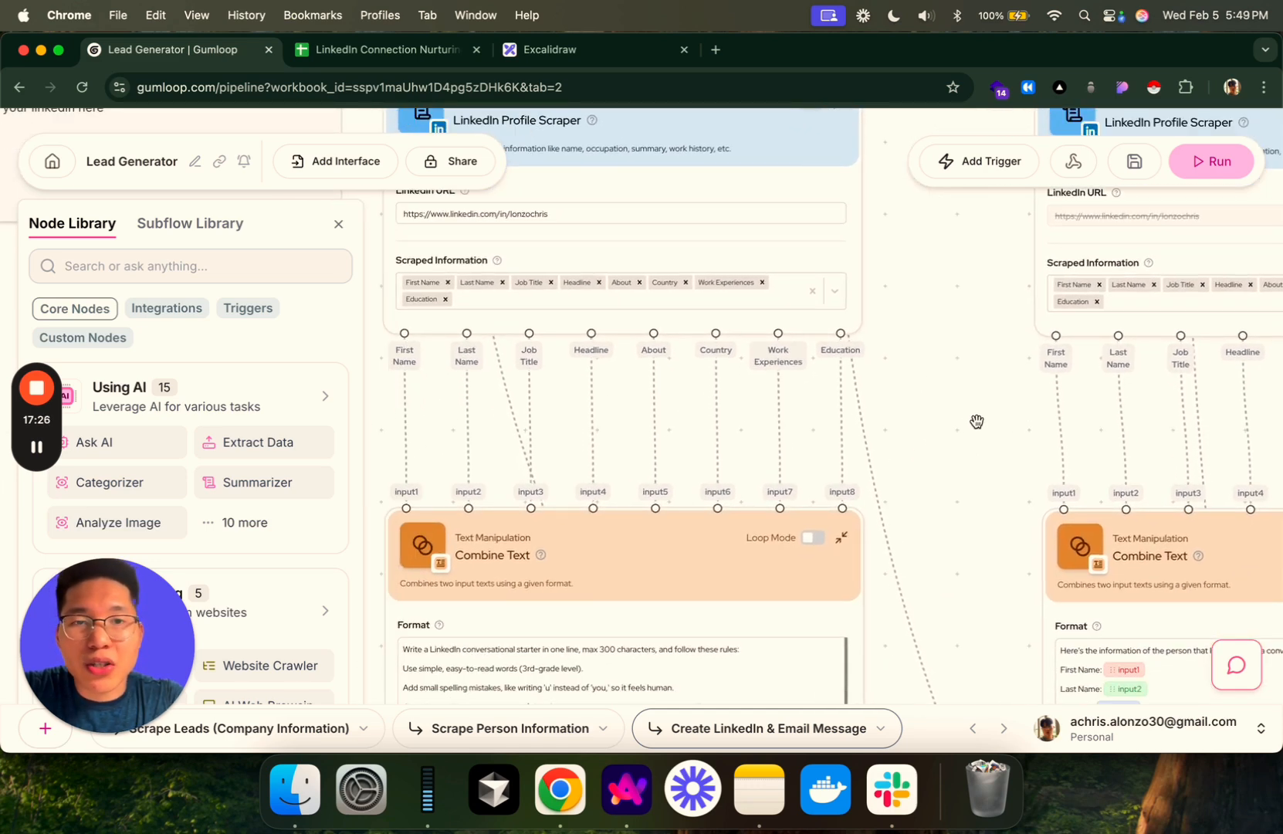
left_click_drag(978, 423, 972, 269)
left_click_drag(976, 404, 948, 298)
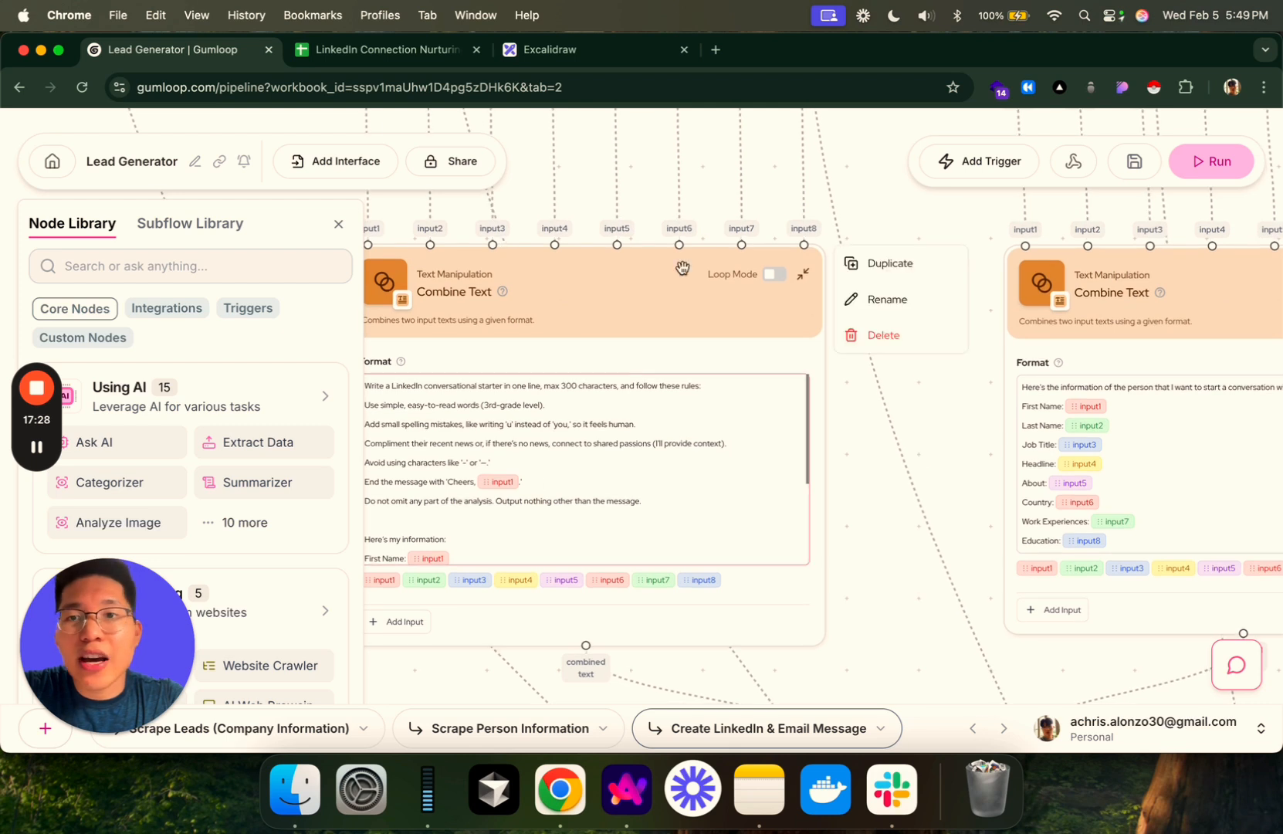
left_click_drag(899, 583, 924, 558)
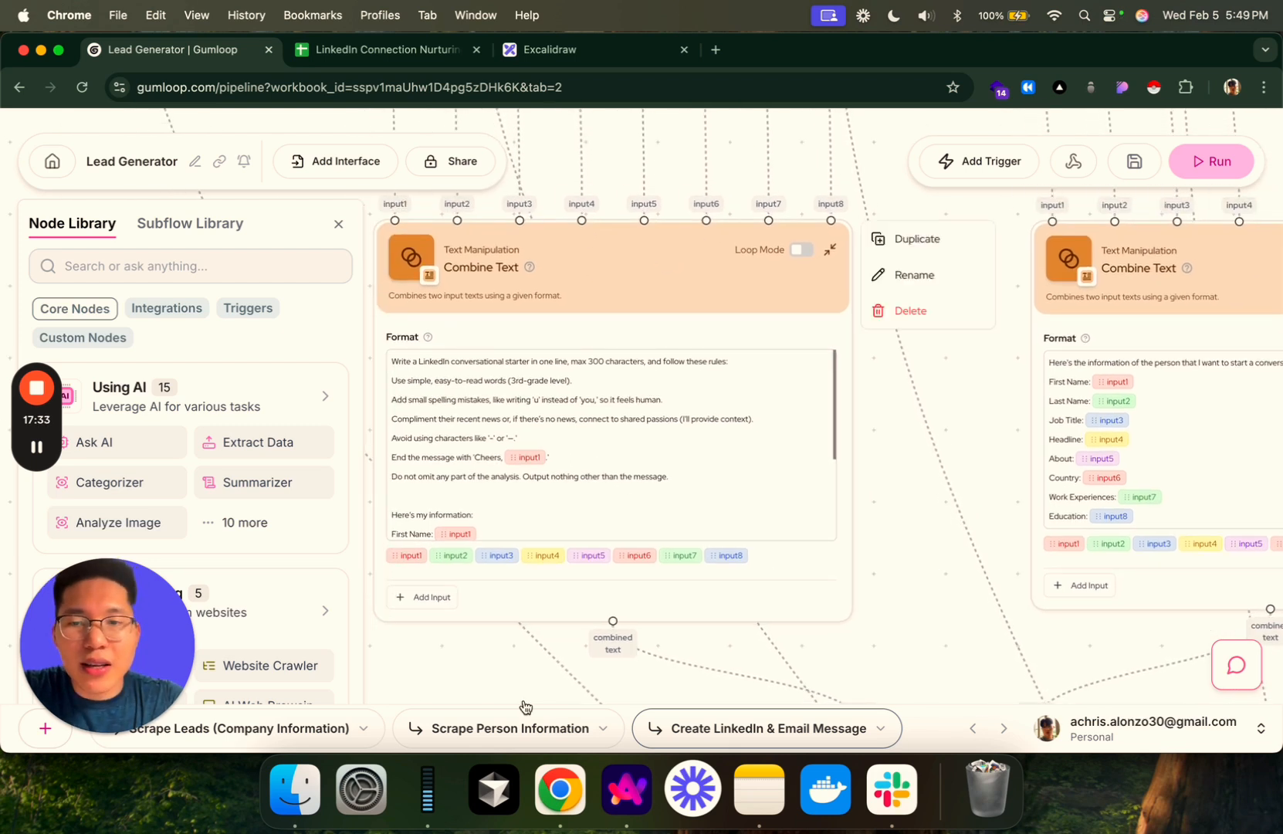
left_click_drag(946, 569, 1033, 562)
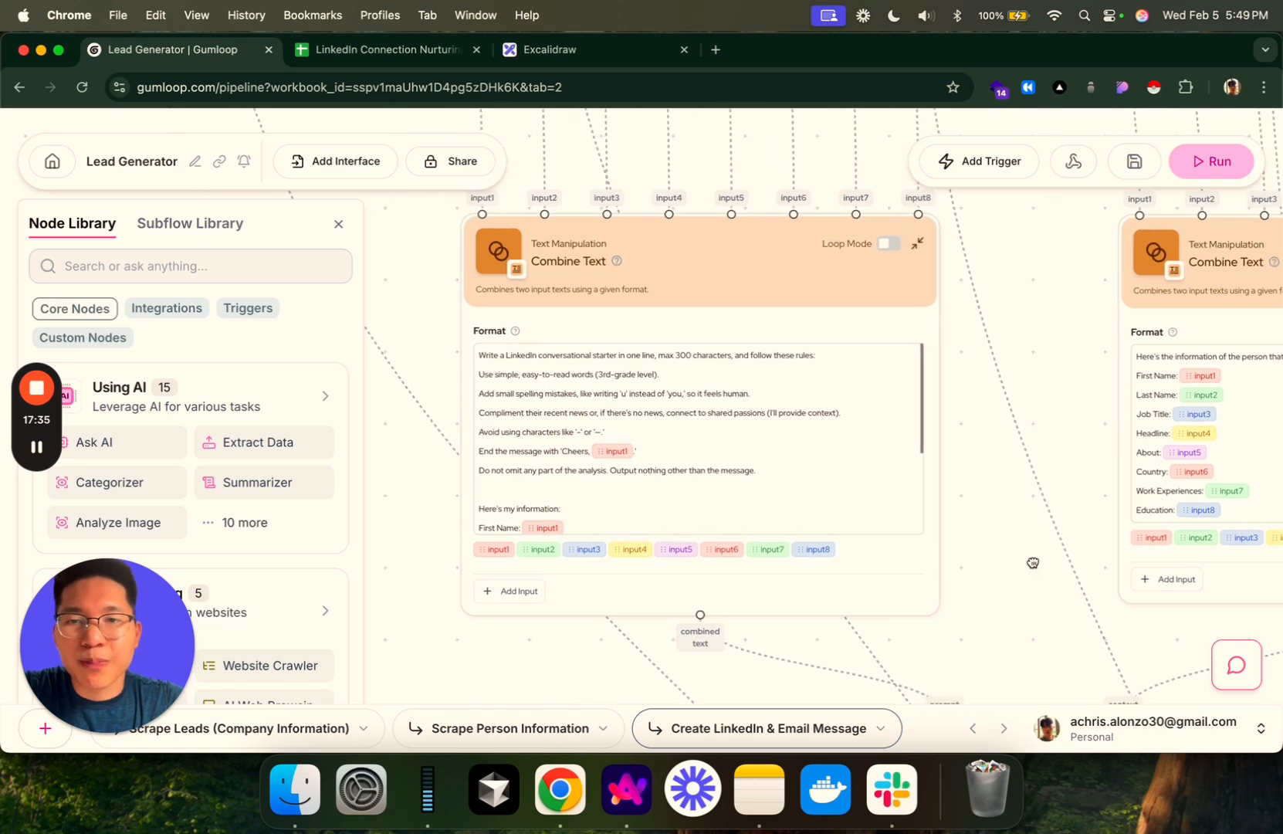
left_click_drag(1006, 431, 995, 470)
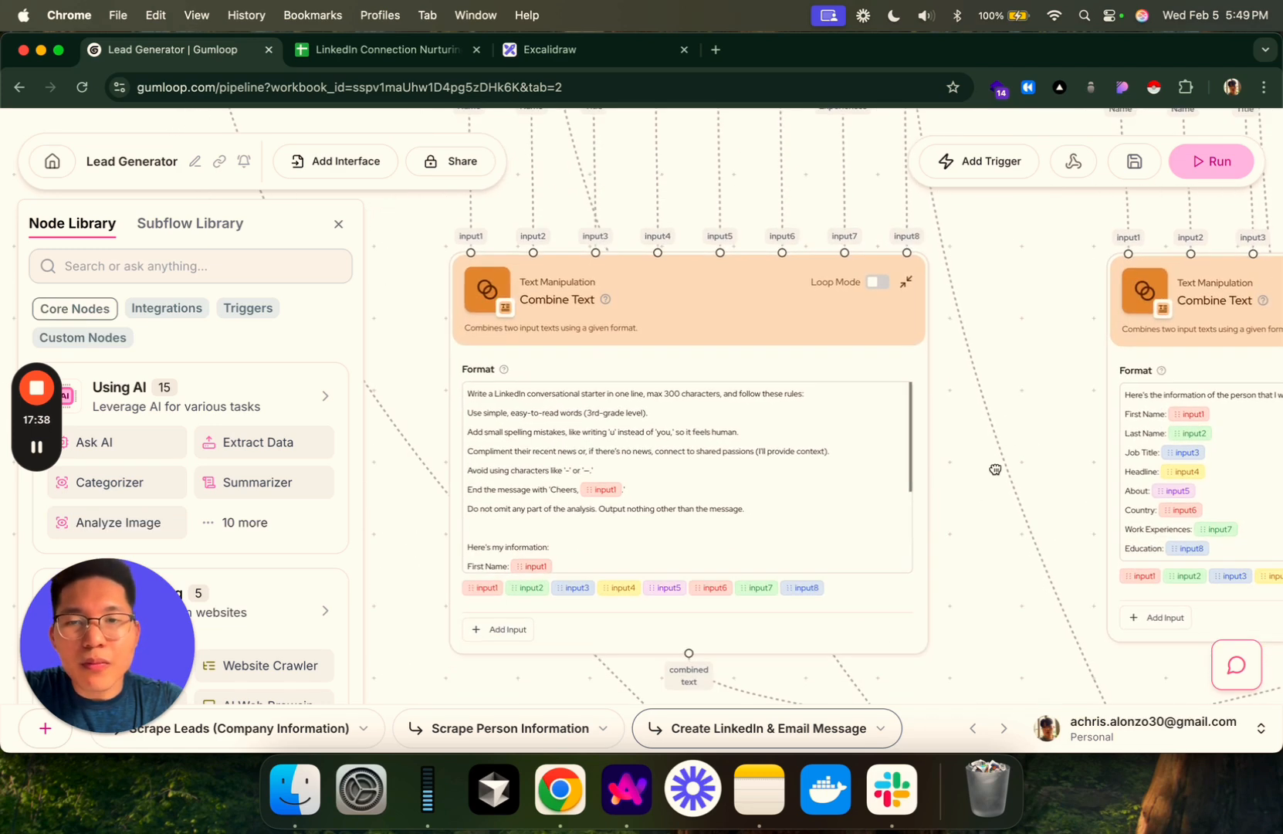
- Trace how the two Combine Text nodes' combined text outputs feed the Ask AI node's prompt and context inputs
left_click_drag(993, 613, 657, 316)
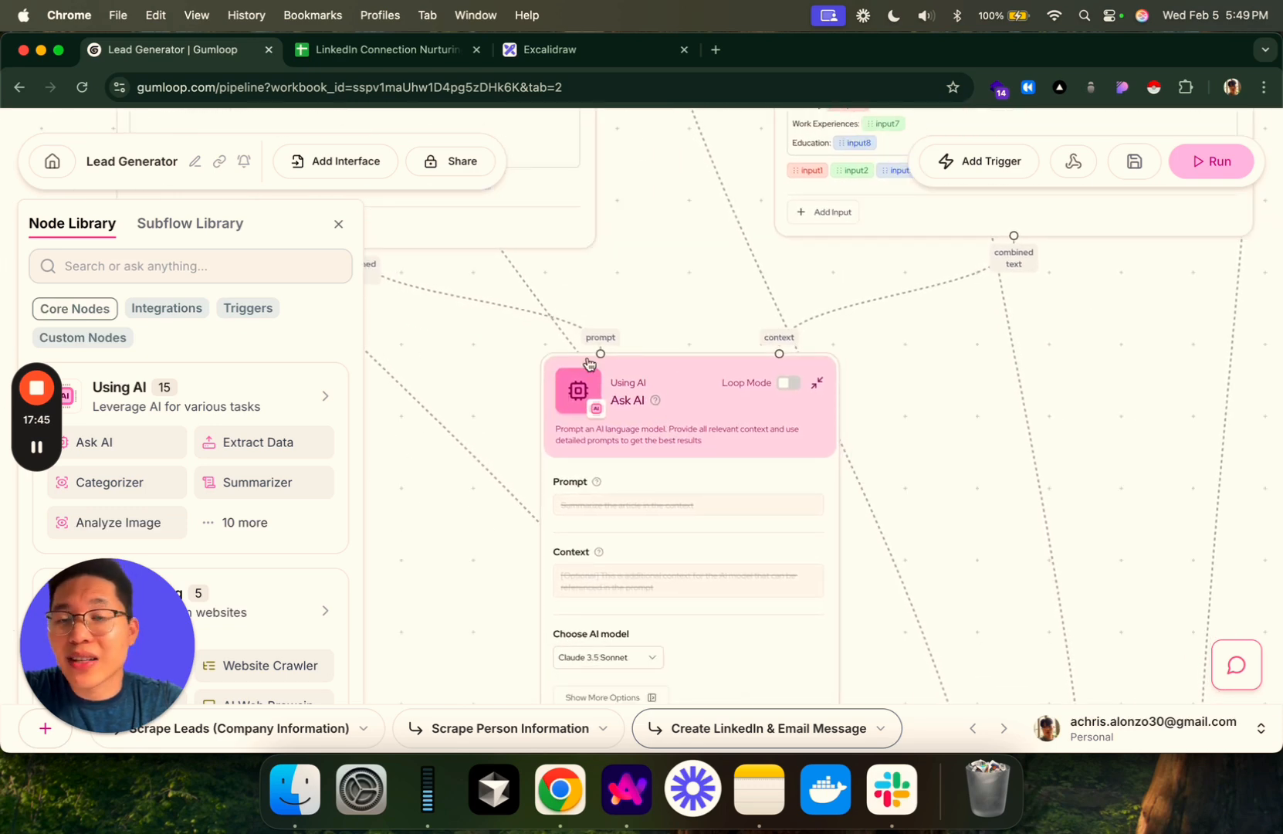
left_click_drag(690, 355, 733, 457)
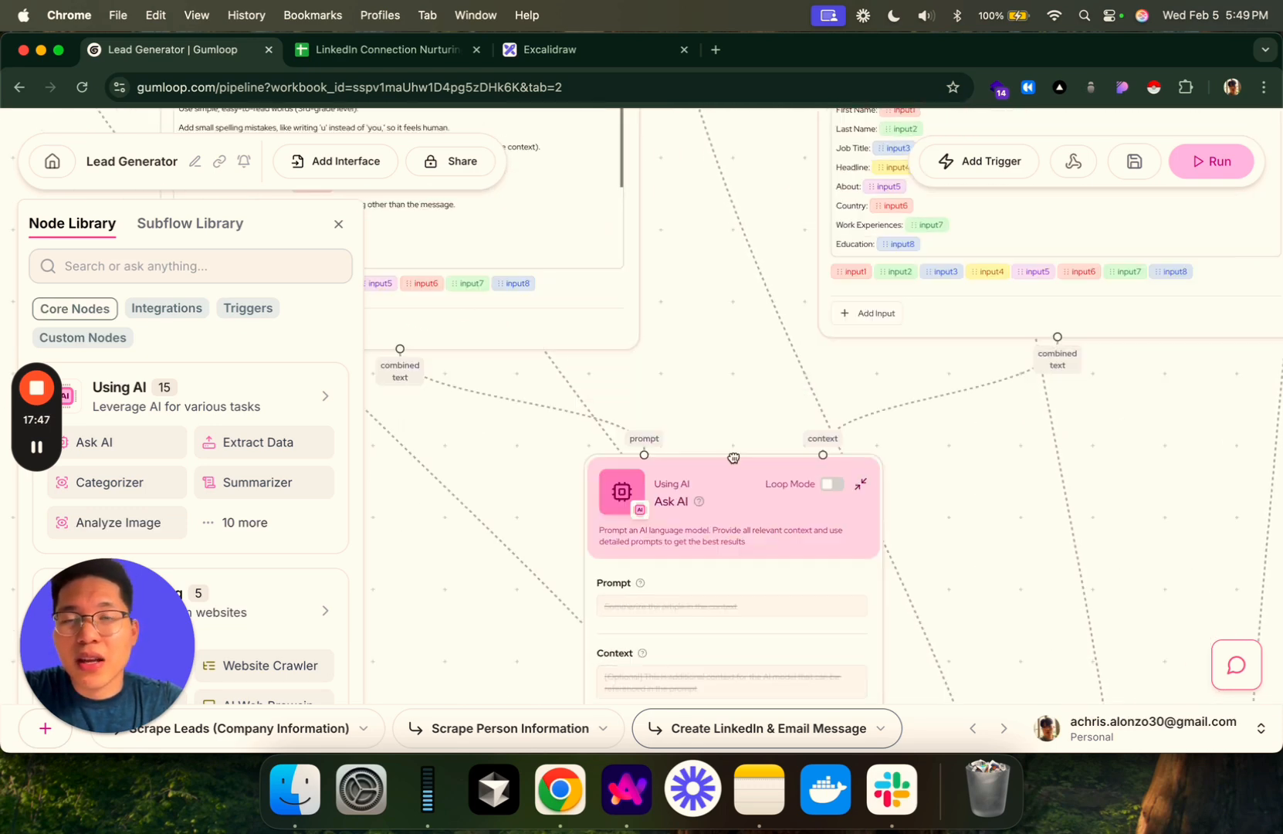
scroll(772, 458, "up", 4)
scroll(862, 459, "left", 4)
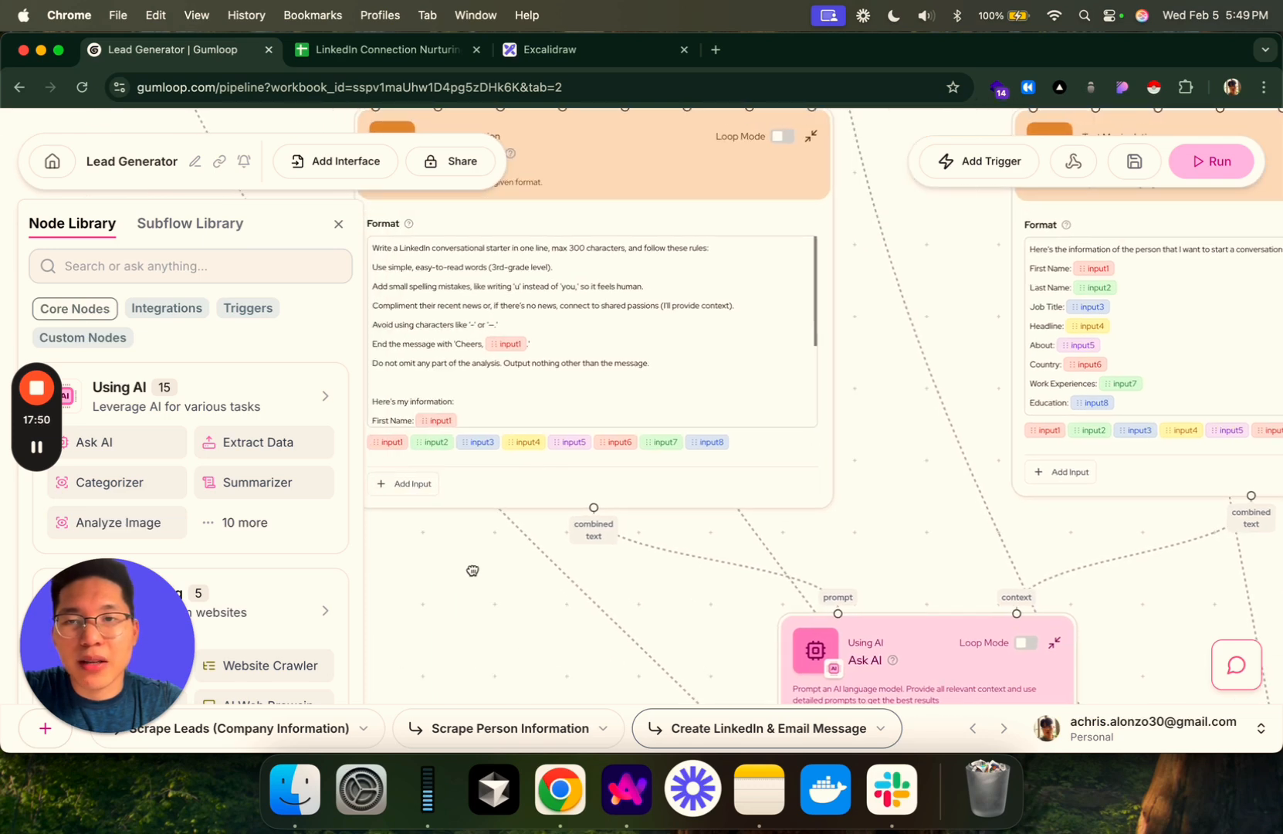
scroll(473, 571, "up", 3)
scroll(472, 570, "left", 2)
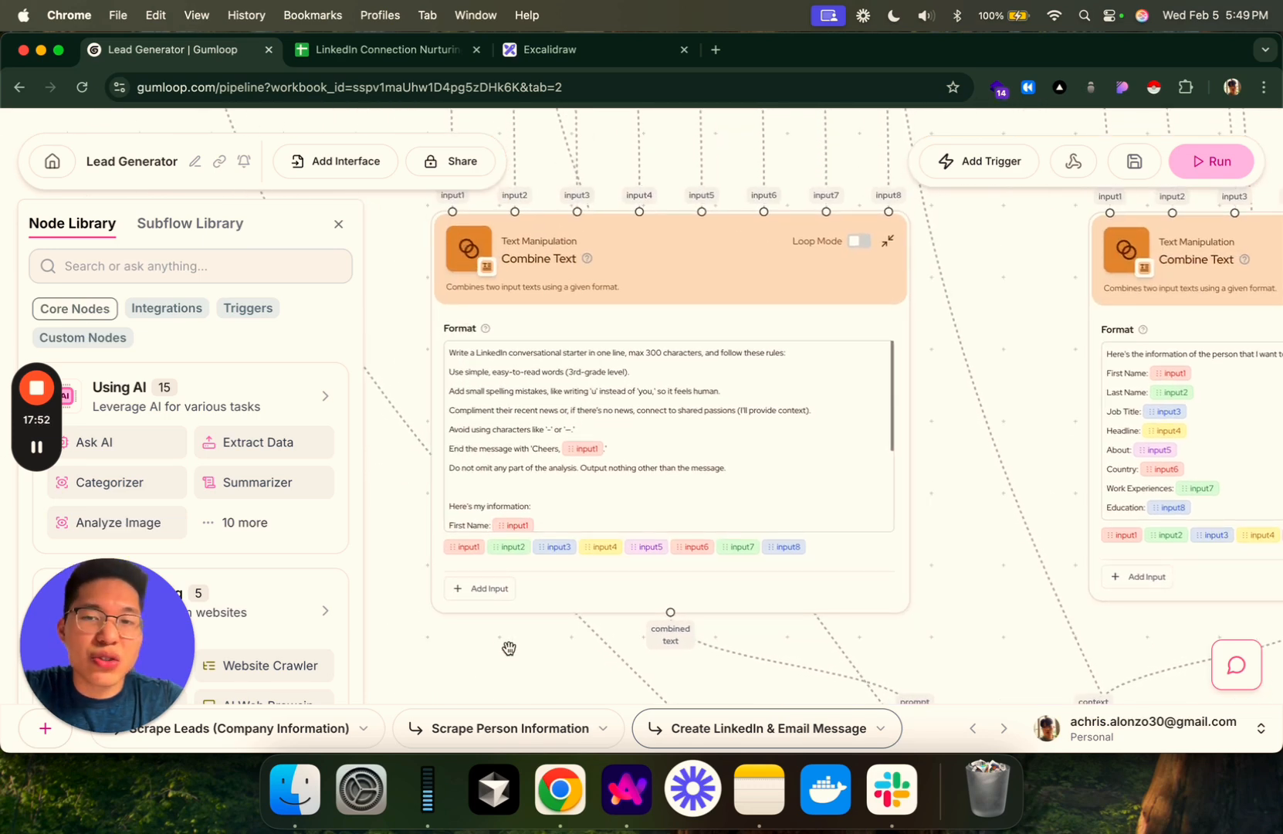
left_click_drag(508, 648, 418, 498)
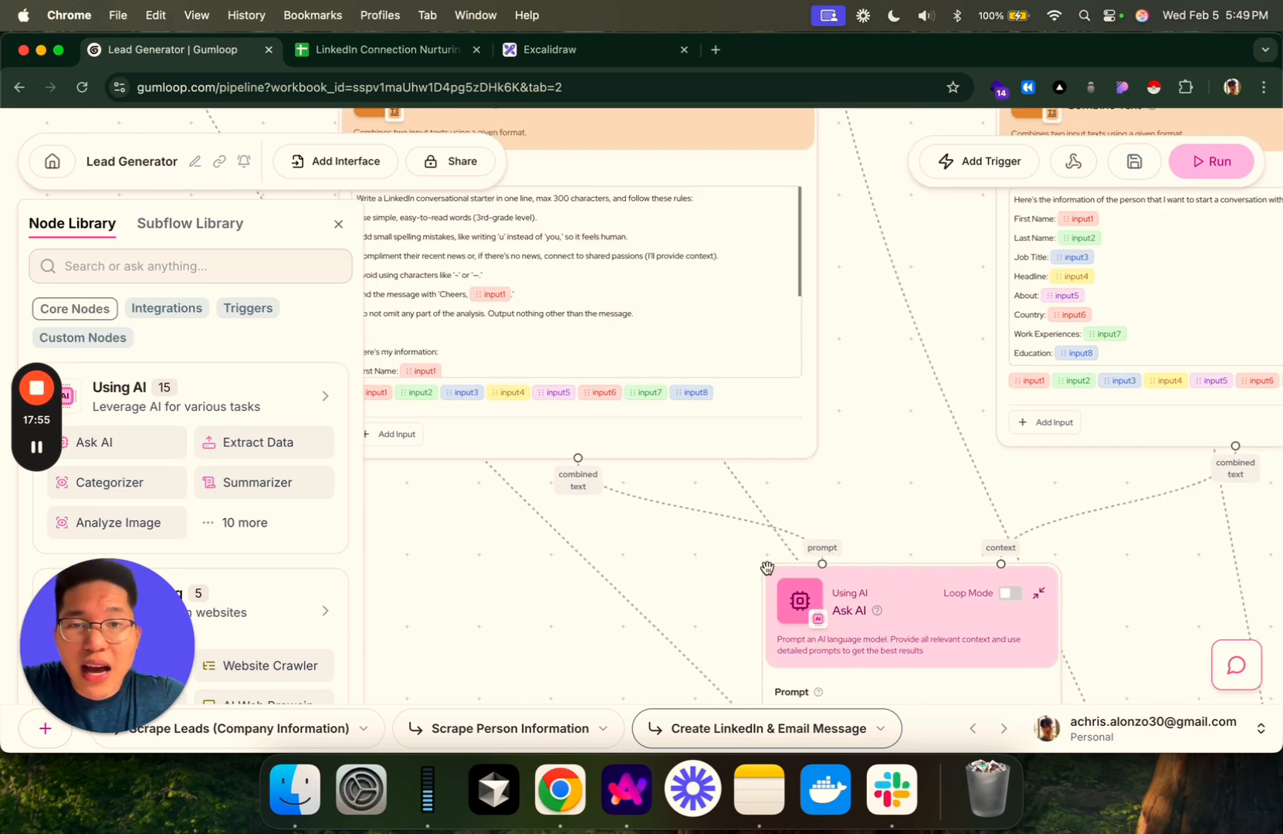
scroll(767, 568, "down", 5)
scroll(767, 568, "right", 3)
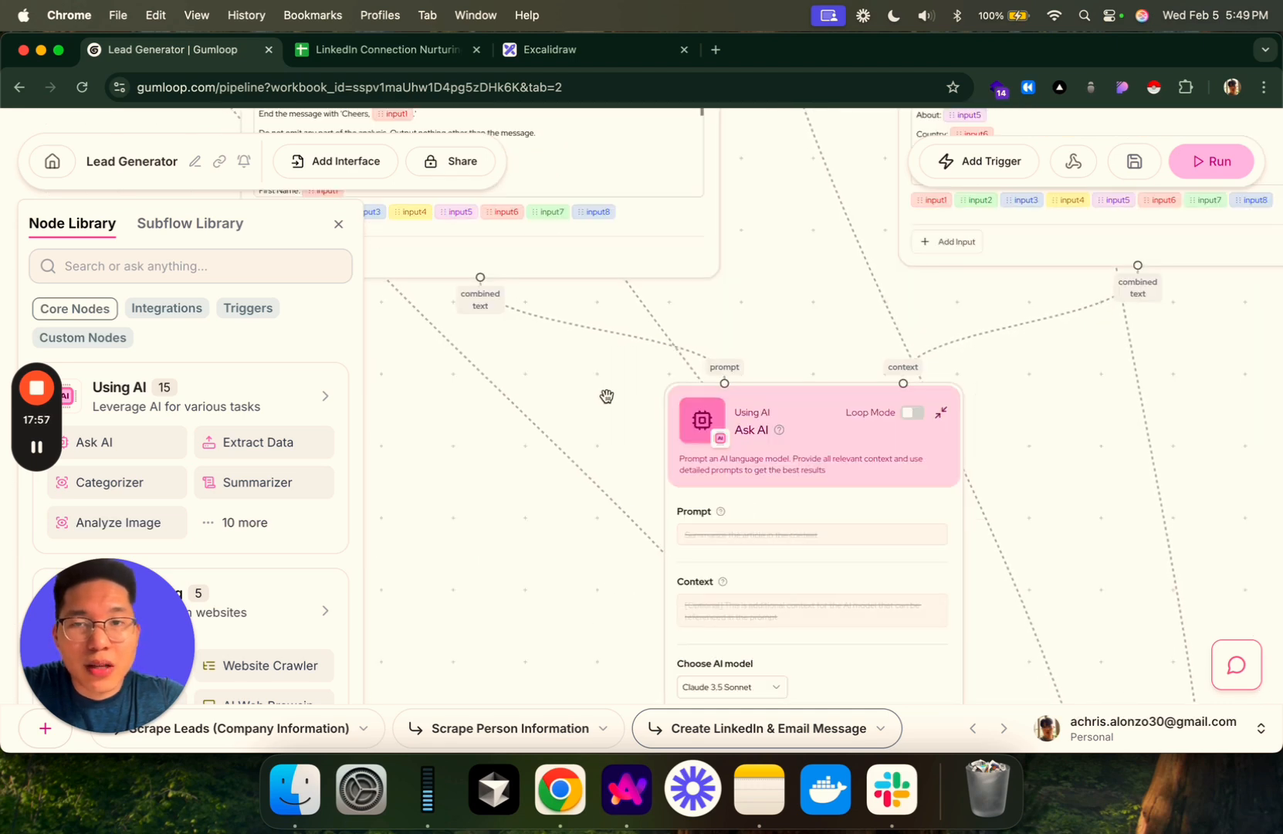
- Recheck how the profile scraper's fields connect to the Combine Text node containing the message-writing rules
scroll(607, 396, "up", 10)
scroll(606, 396, "left", 4)
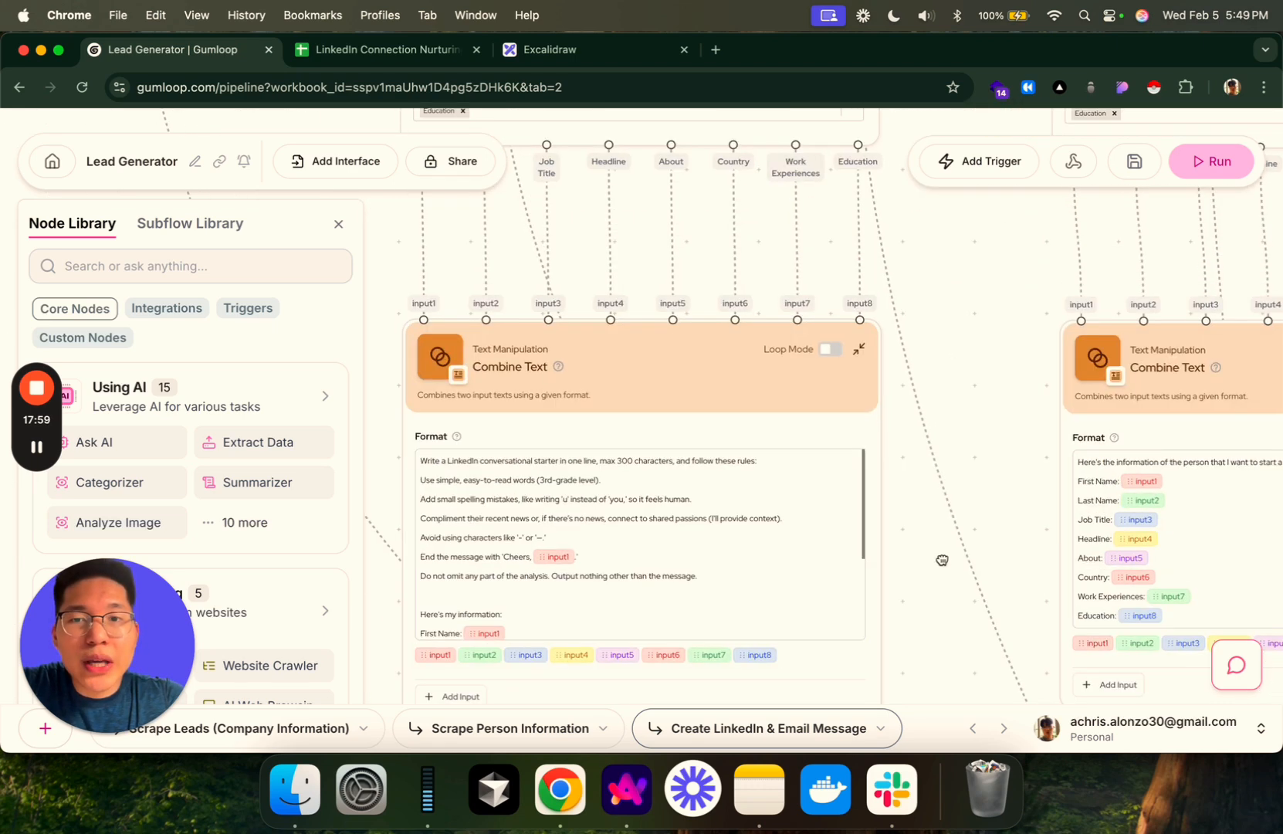
scroll(673, 255, "up", 3)
scroll(673, 254, "left", 1)
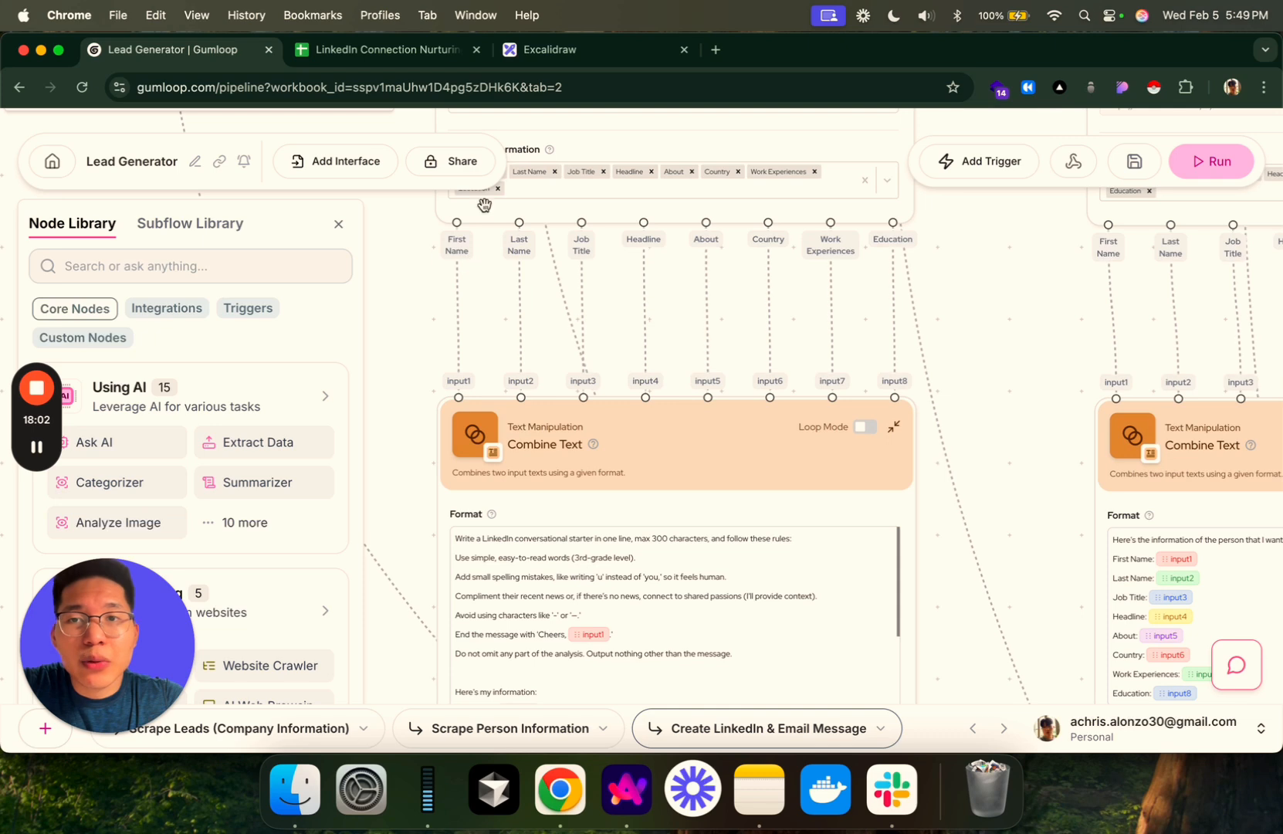
scroll(485, 205, "up", 3)
scroll(430, 249, "down", 4)
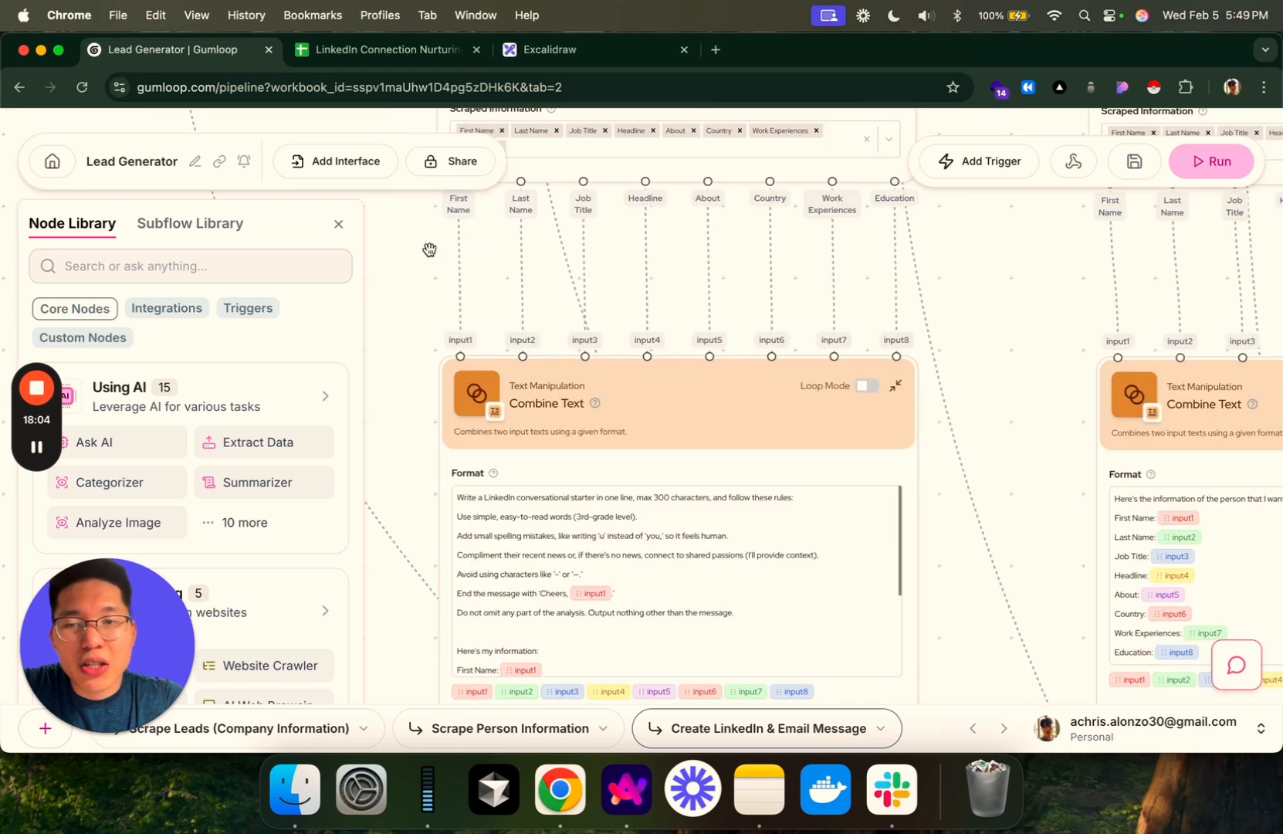
scroll(742, 496, "down", 3)
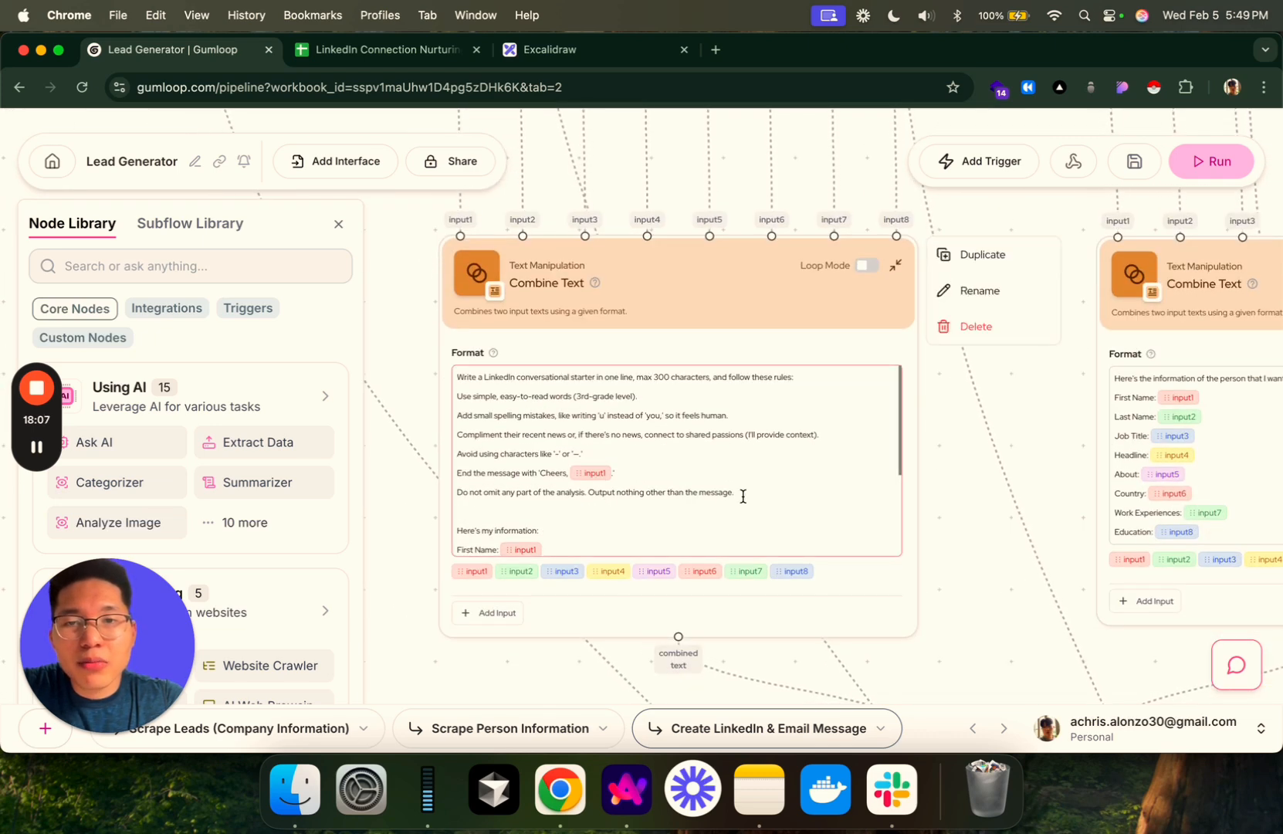
- Highlight the Format rules from the spelling-mistakes line to the message-only line, and follow the combined text to Ask AI's prompt
left_click_drag(743, 496, 455, 415)
scroll(409, 540, "down", 5)
scroll(409, 541, "right", 2)
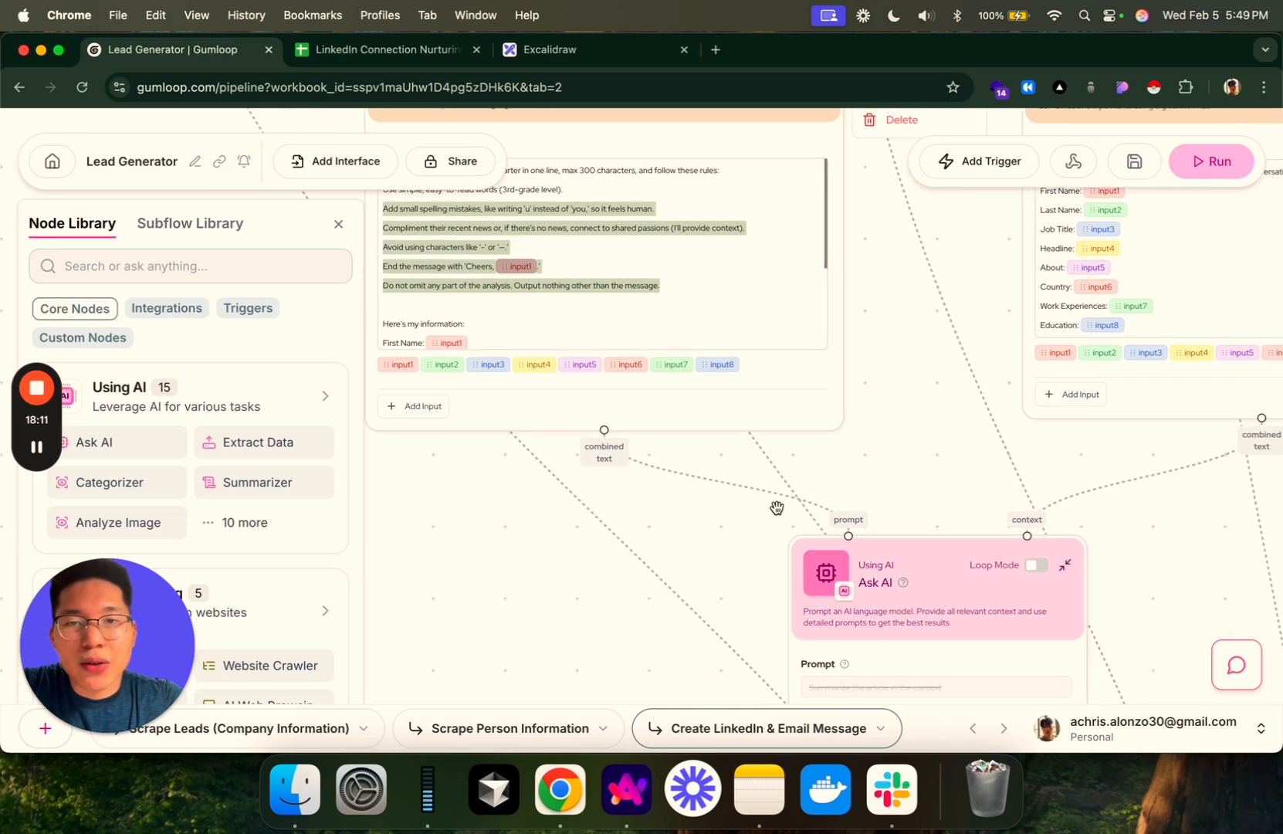
scroll(768, 628, "up", 3)
scroll(768, 628, "left", 2)
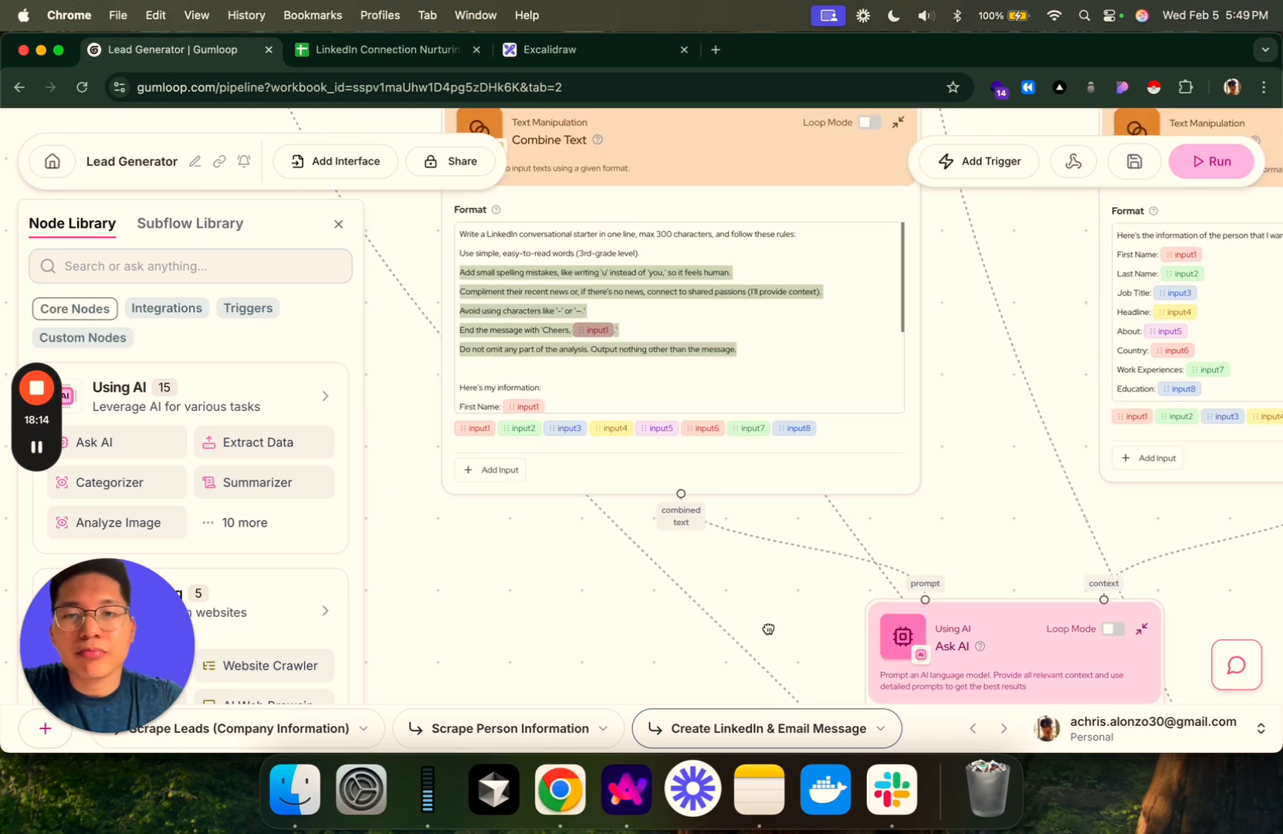
scroll(768, 629, "up", 3)
scroll(768, 629, "left", 2)
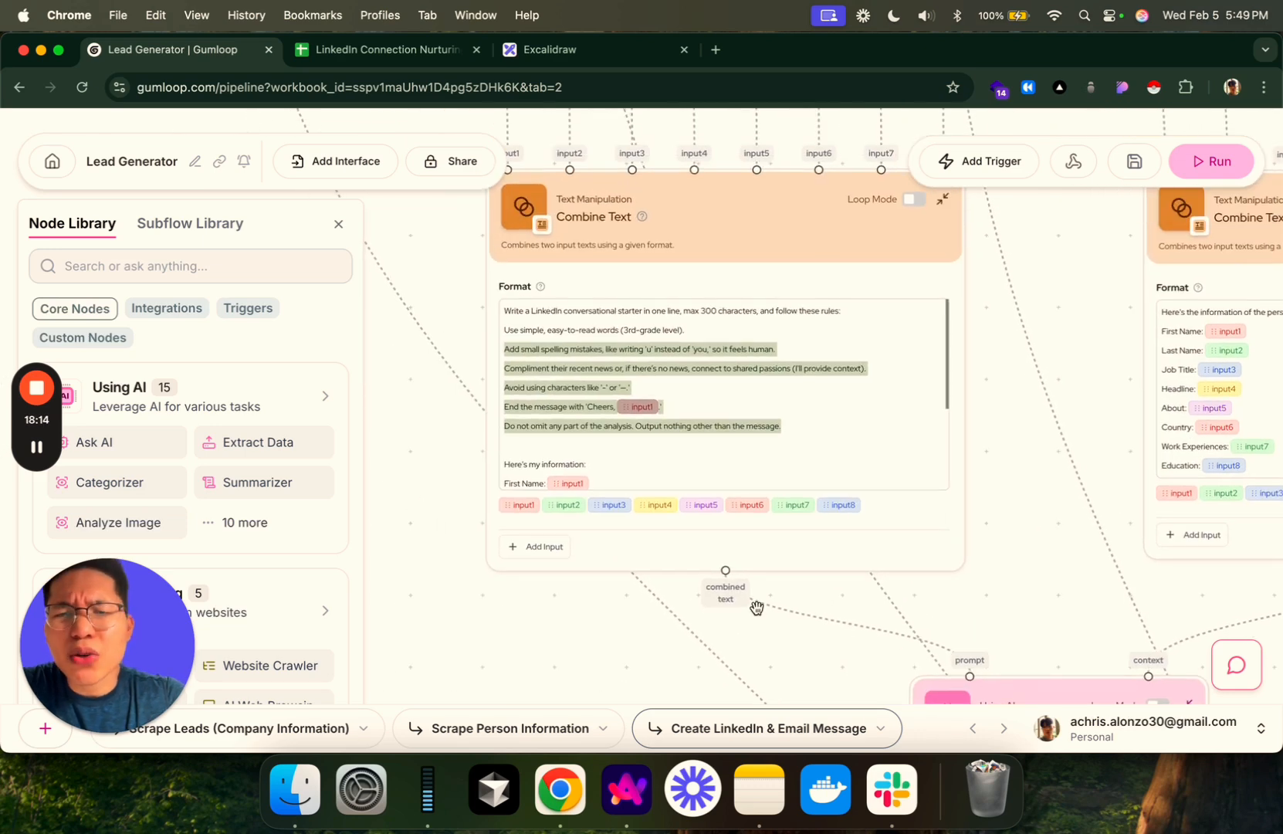
- Highlight the Combine Text prompt's opening instruction for a one-line LinkedIn conversational starter of max 300 characters
left_click(540, 429)
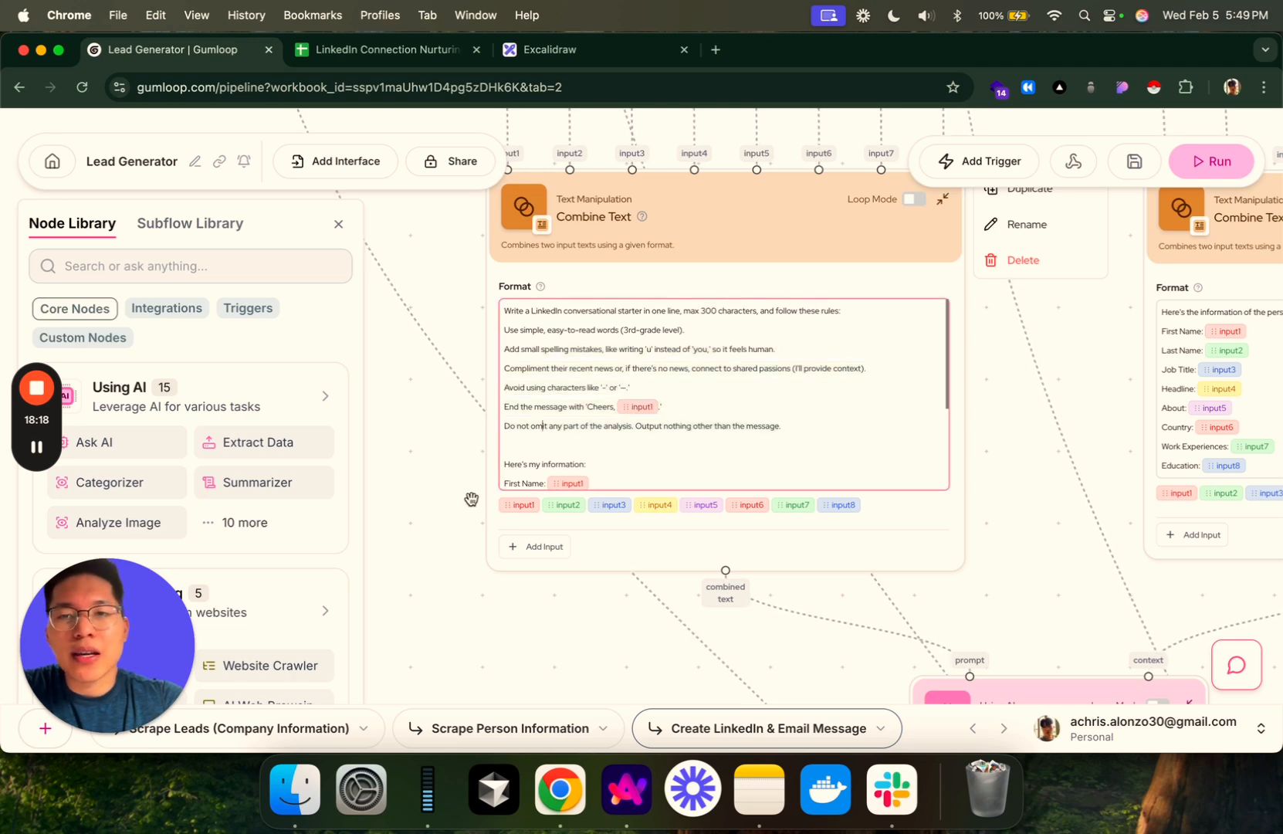
left_click_drag(470, 500, 527, 578)
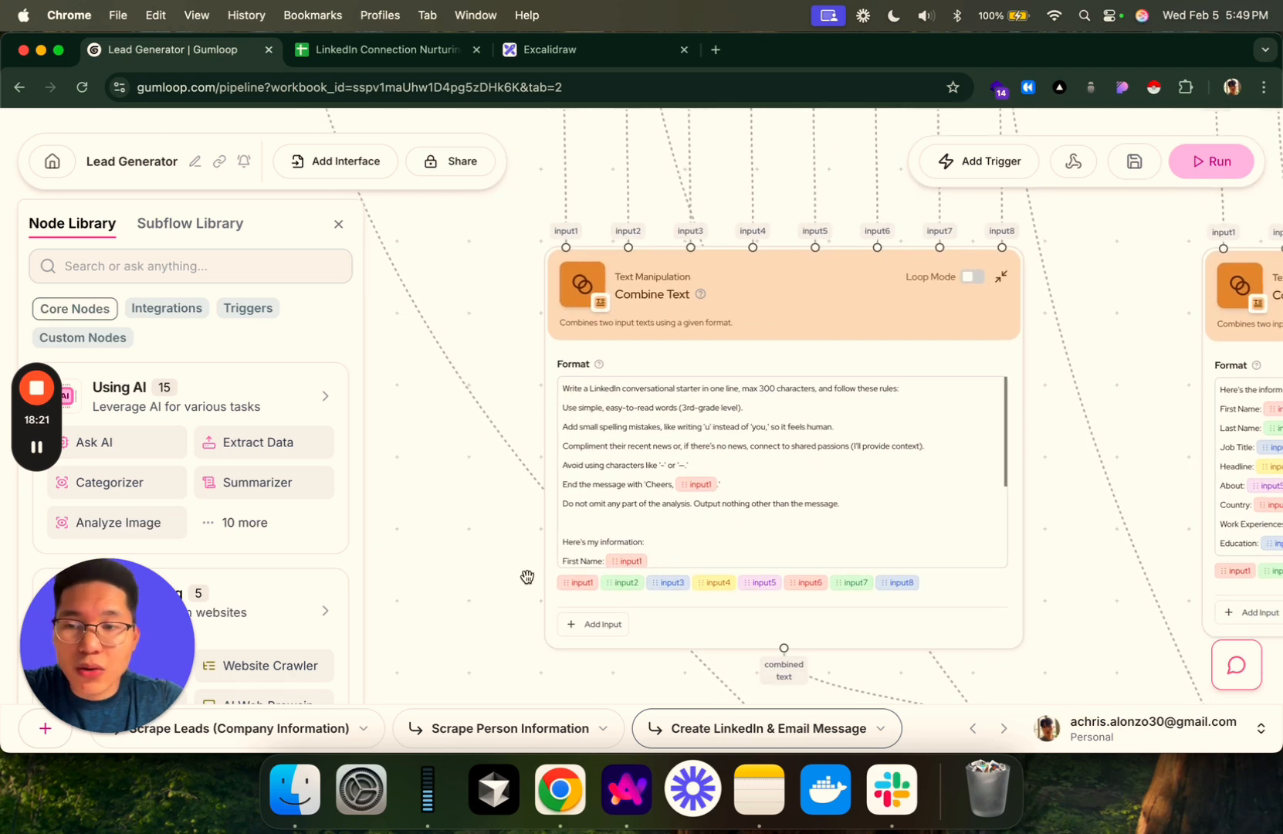
scroll(494, 512, "up", 2)
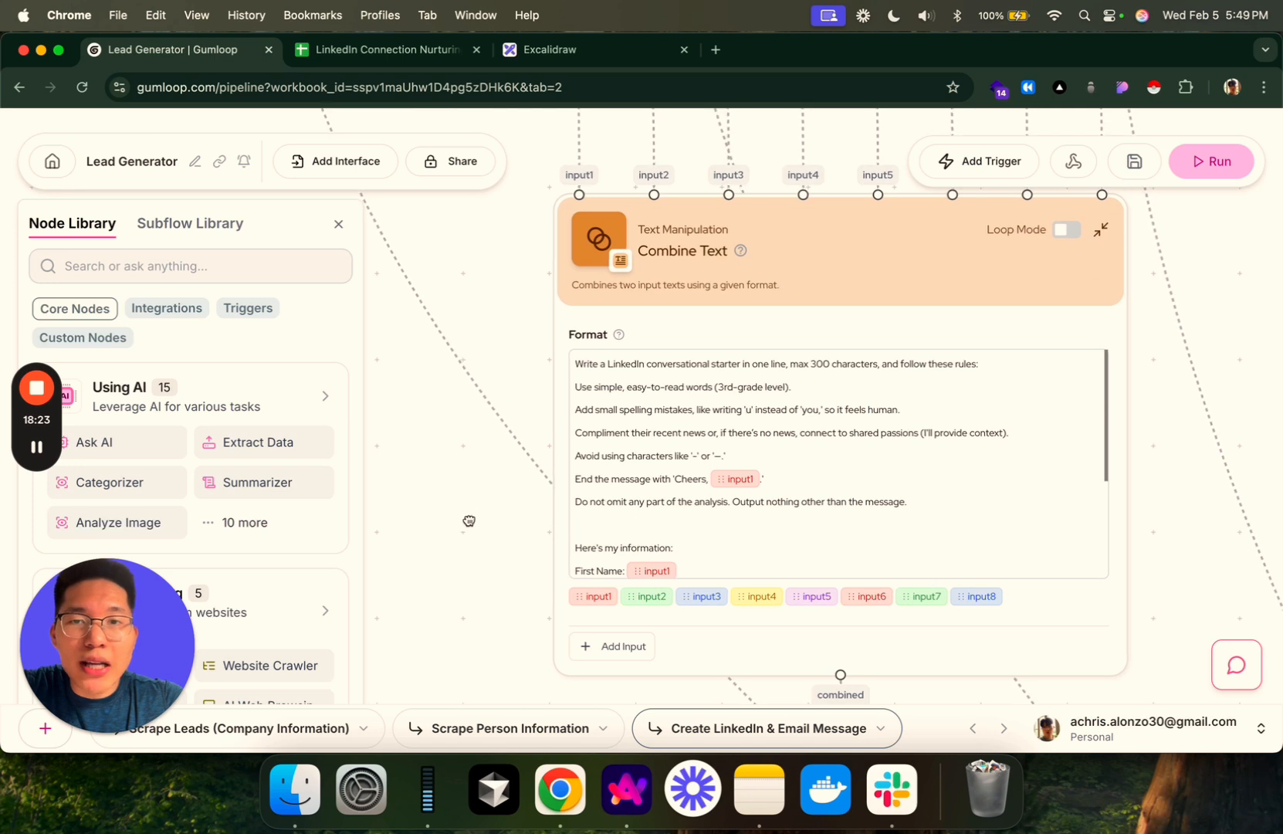
scroll(469, 520, "right", 3)
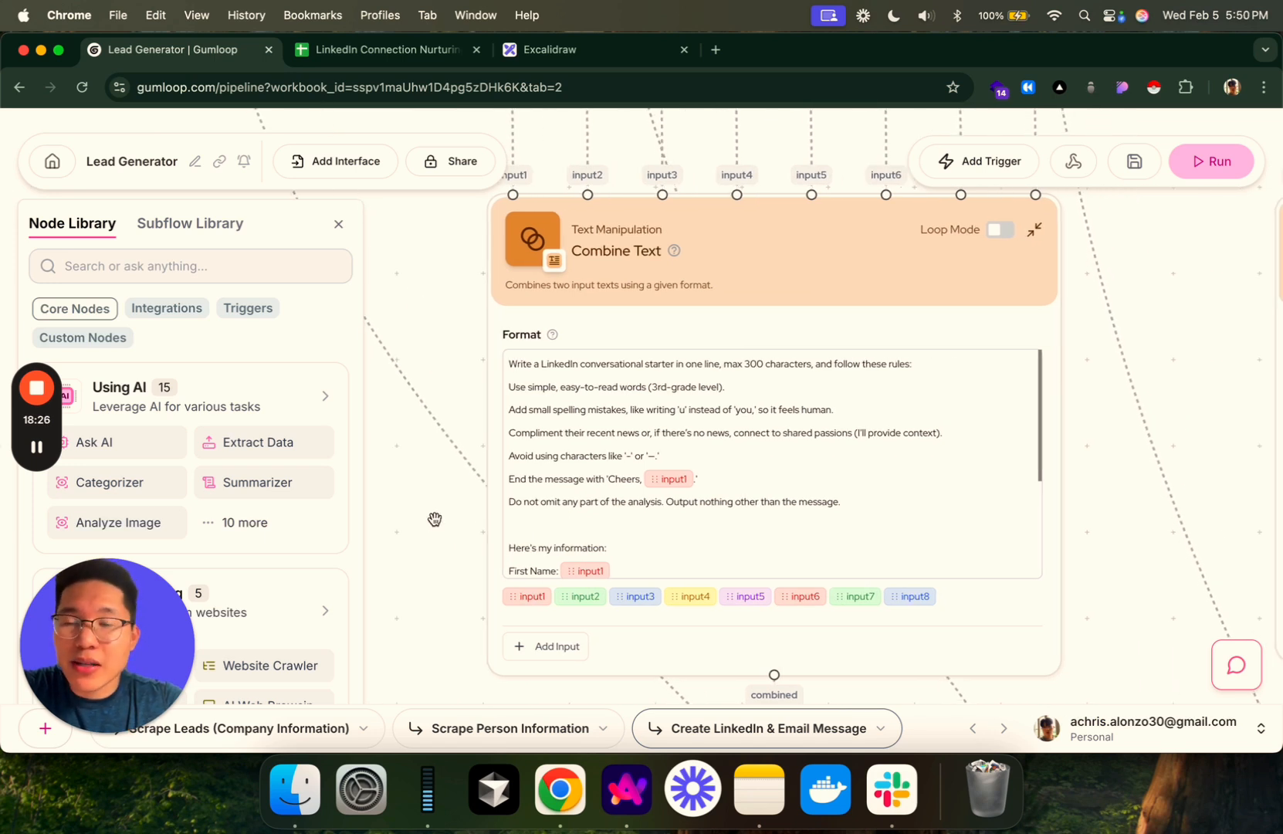
left_click(538, 521)
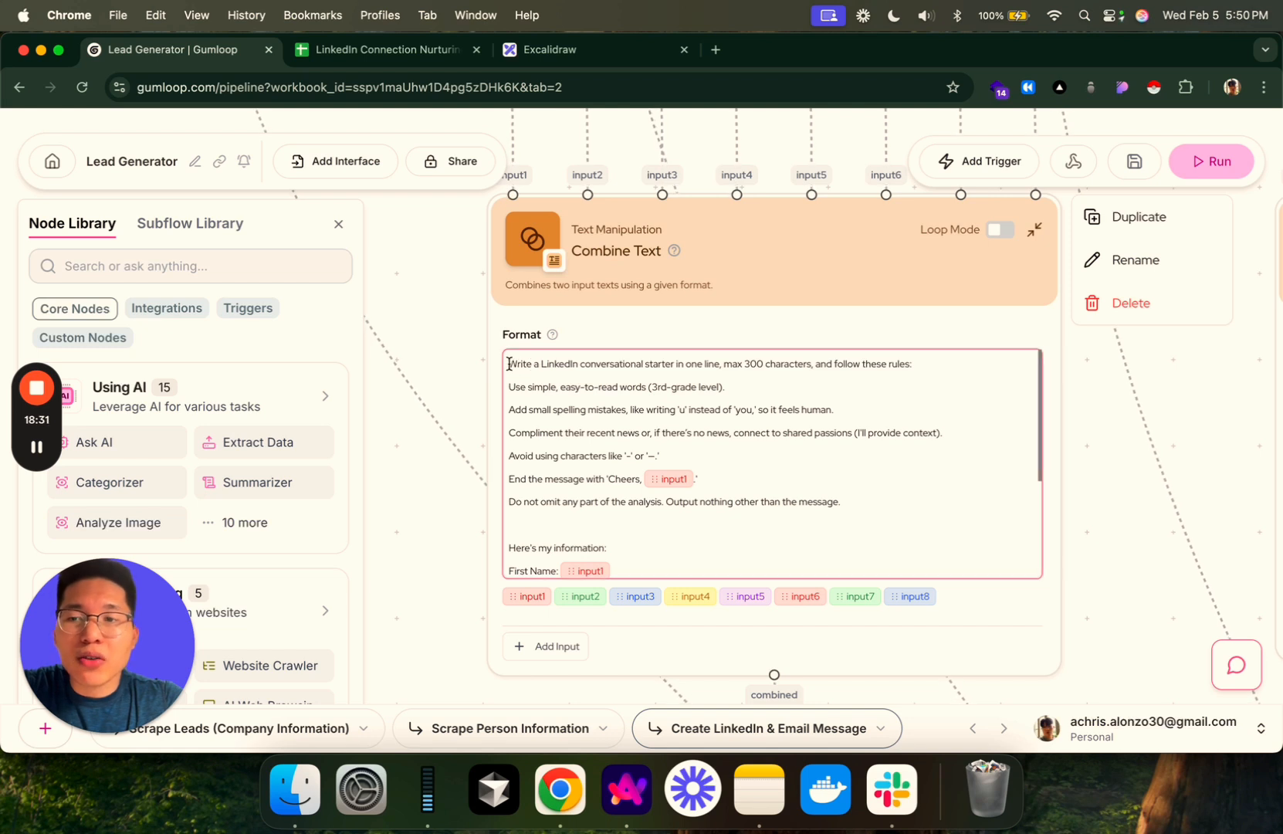
left_click_drag(509, 364, 961, 362)
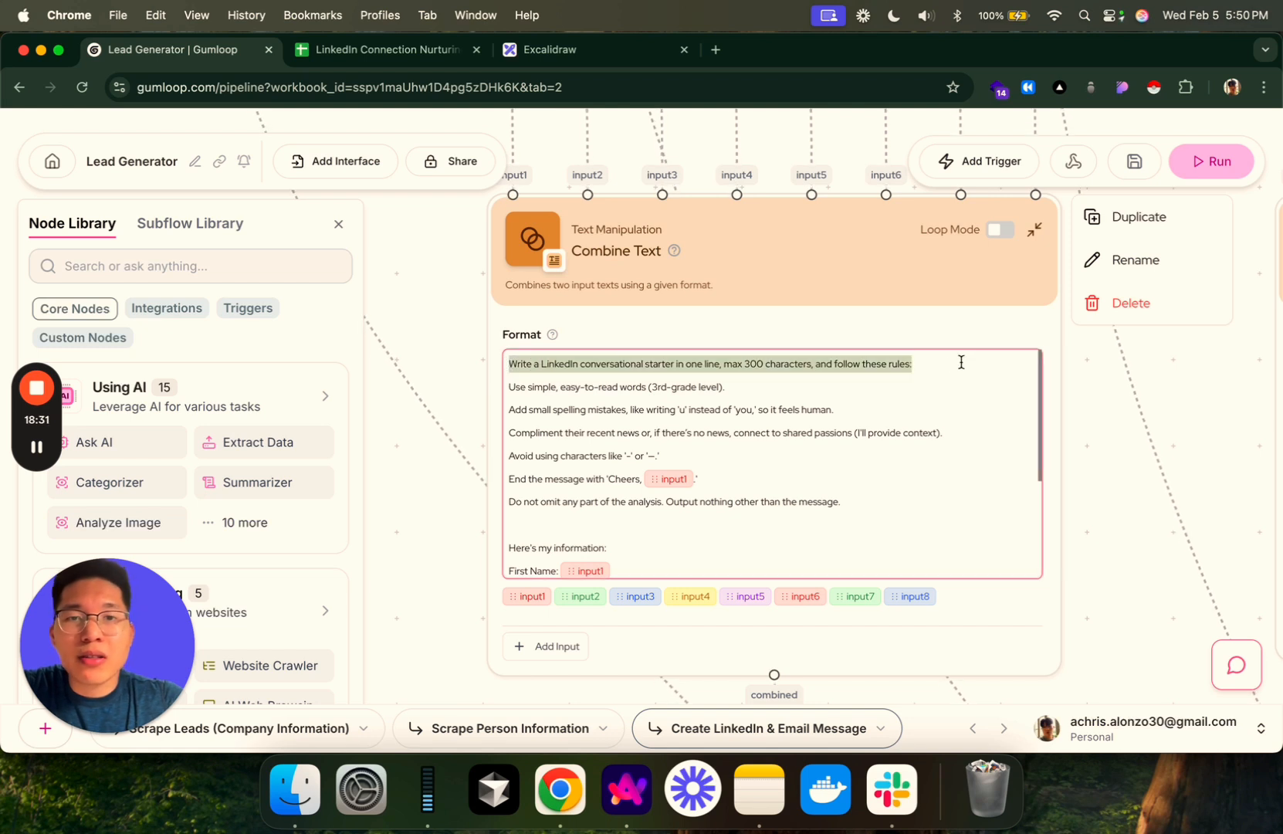
- Highlight the Combine Text rules on simple words and small spelling mistakes, and point out the rule about complimenting recent news
left_click(925, 391)
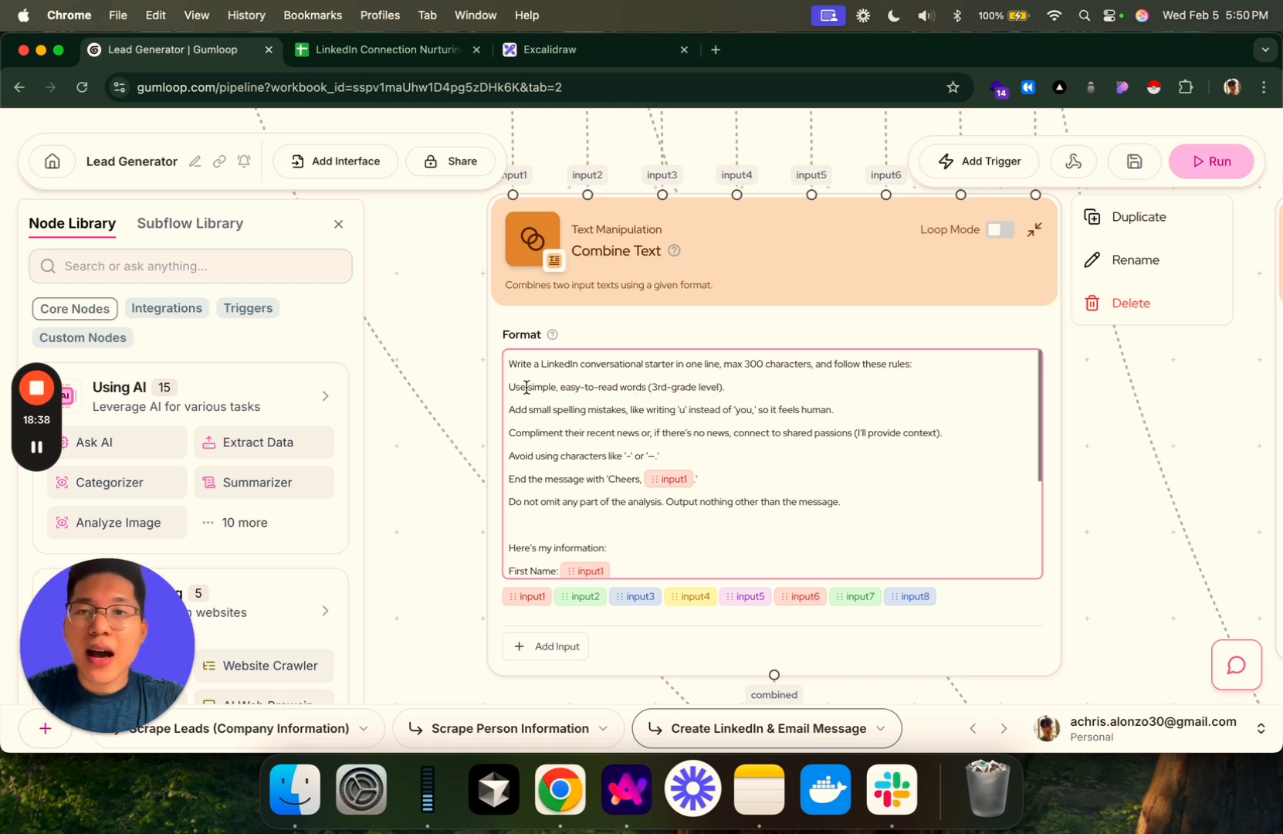
left_click_drag(510, 390, 728, 396)
left_click(693, 417)
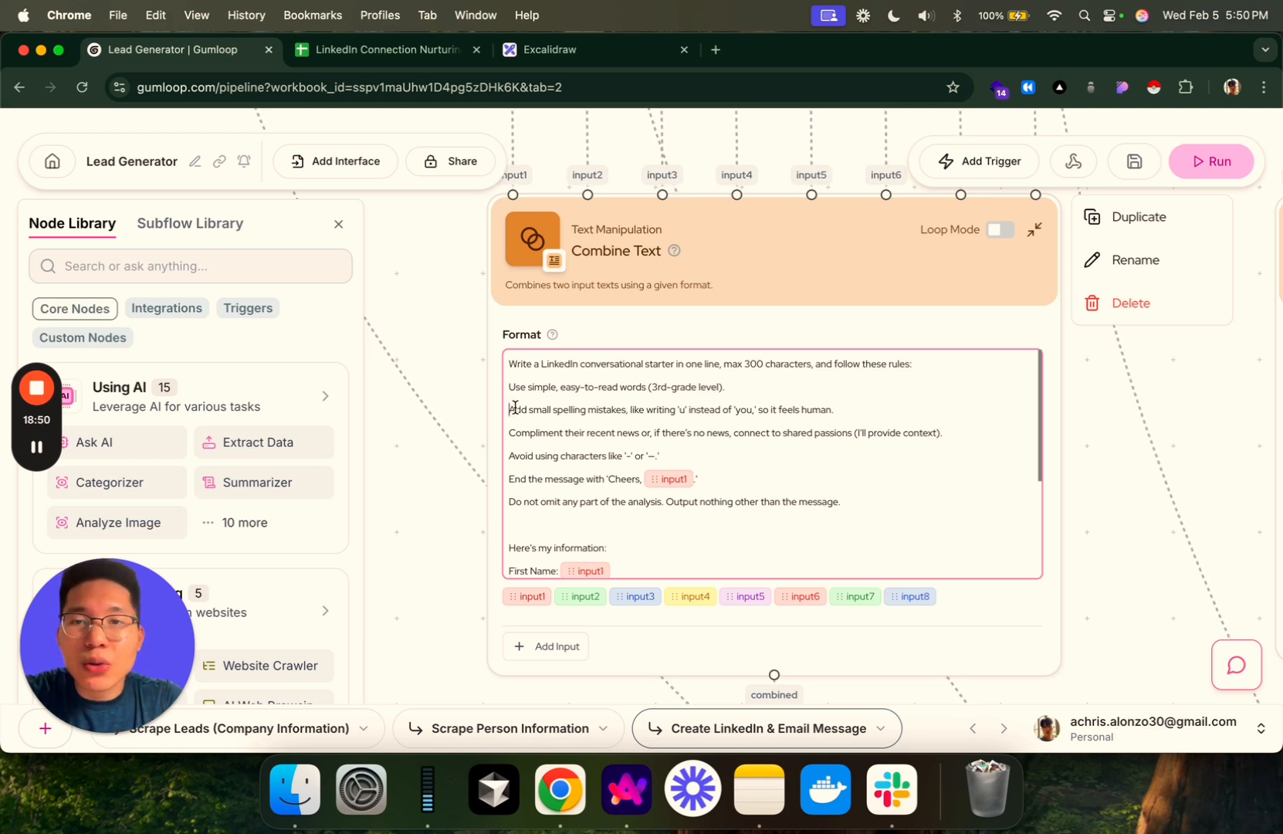
left_click_drag(515, 407, 635, 414)
left_click(635, 443)
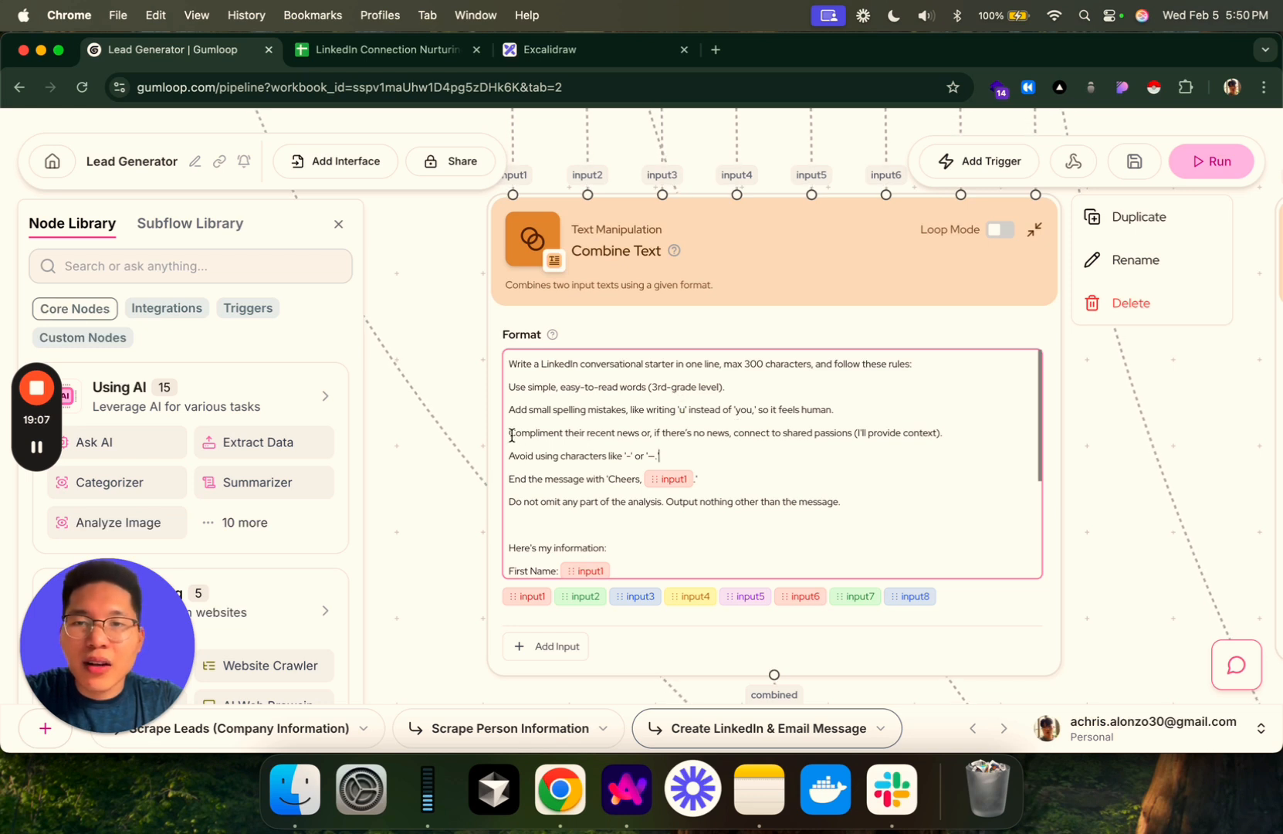
left_click(718, 456)
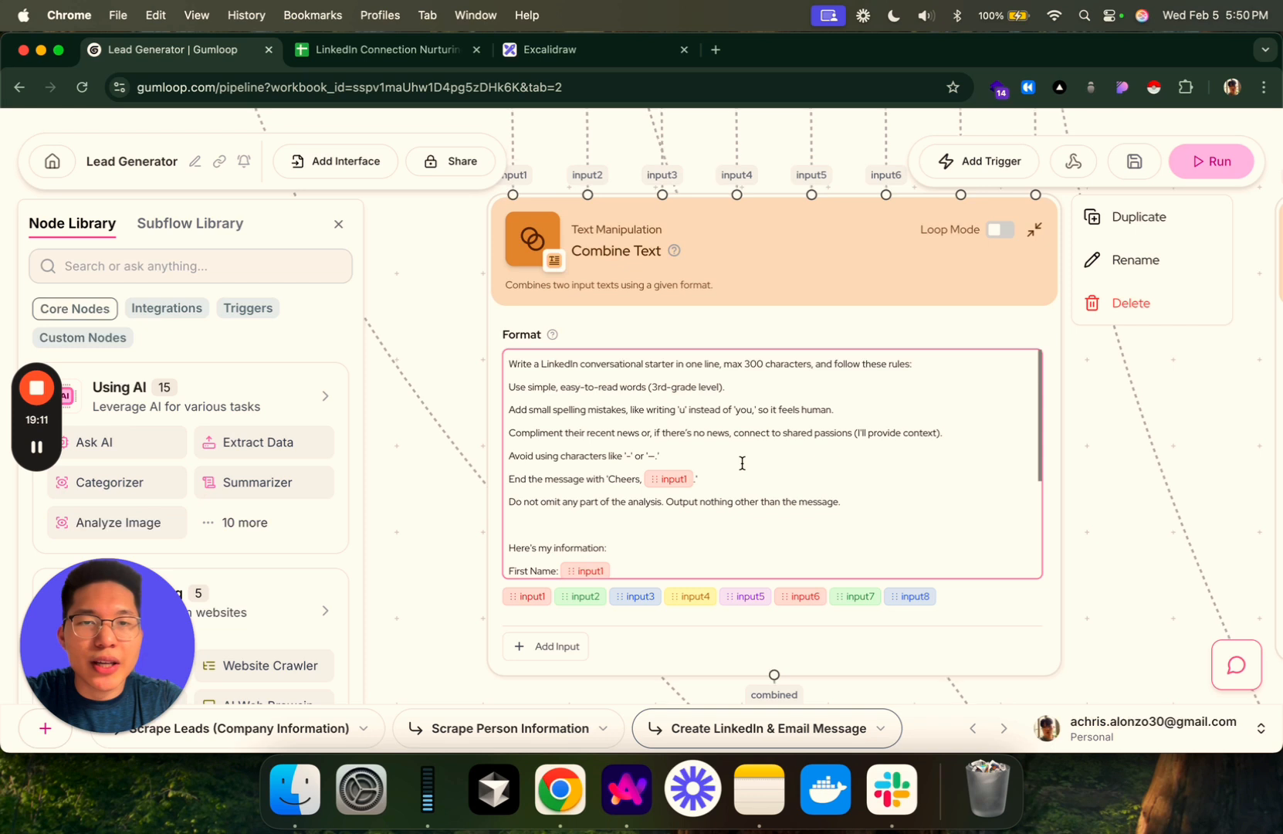
- Highlight the Format rule about avoiding dash characters in the Combine Text node
type("'")
scroll(742, 463, "down", 1)
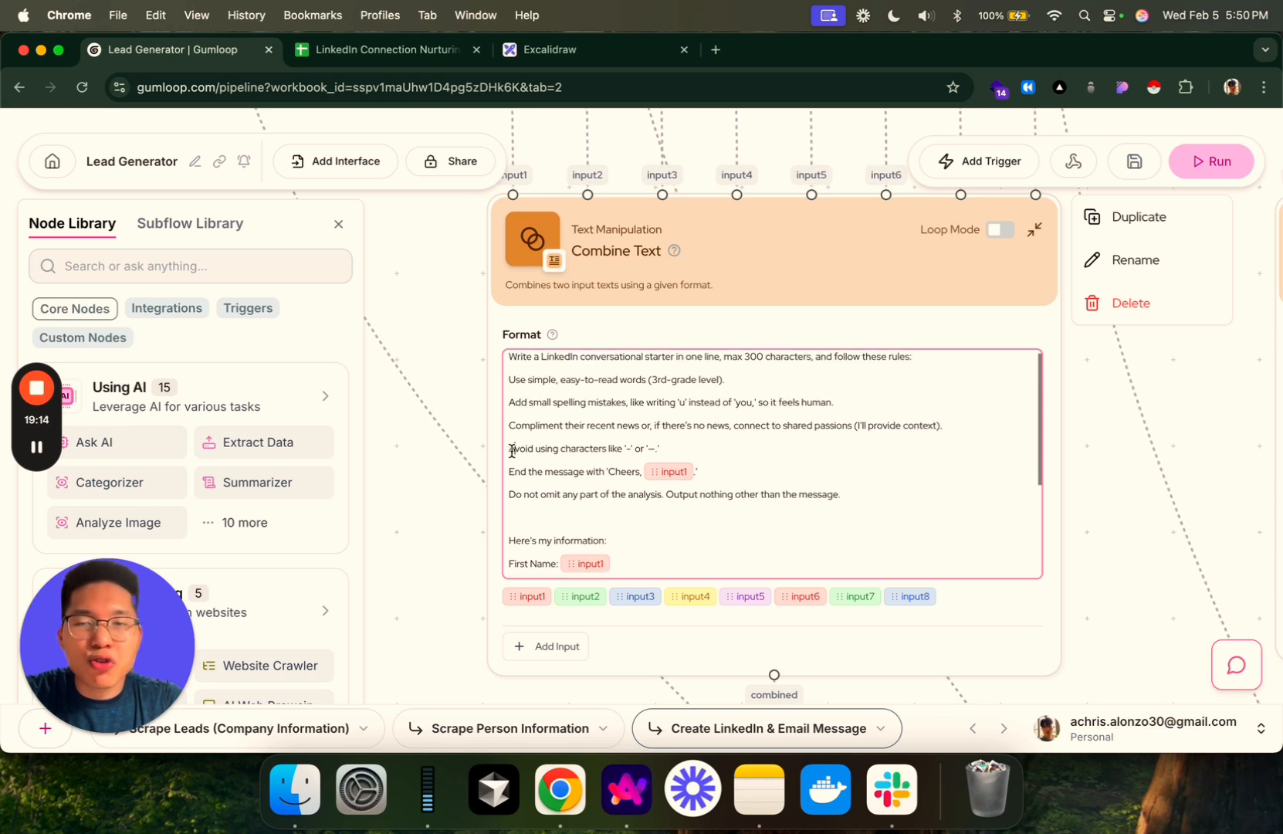
left_click_drag(676, 448, 509, 443)
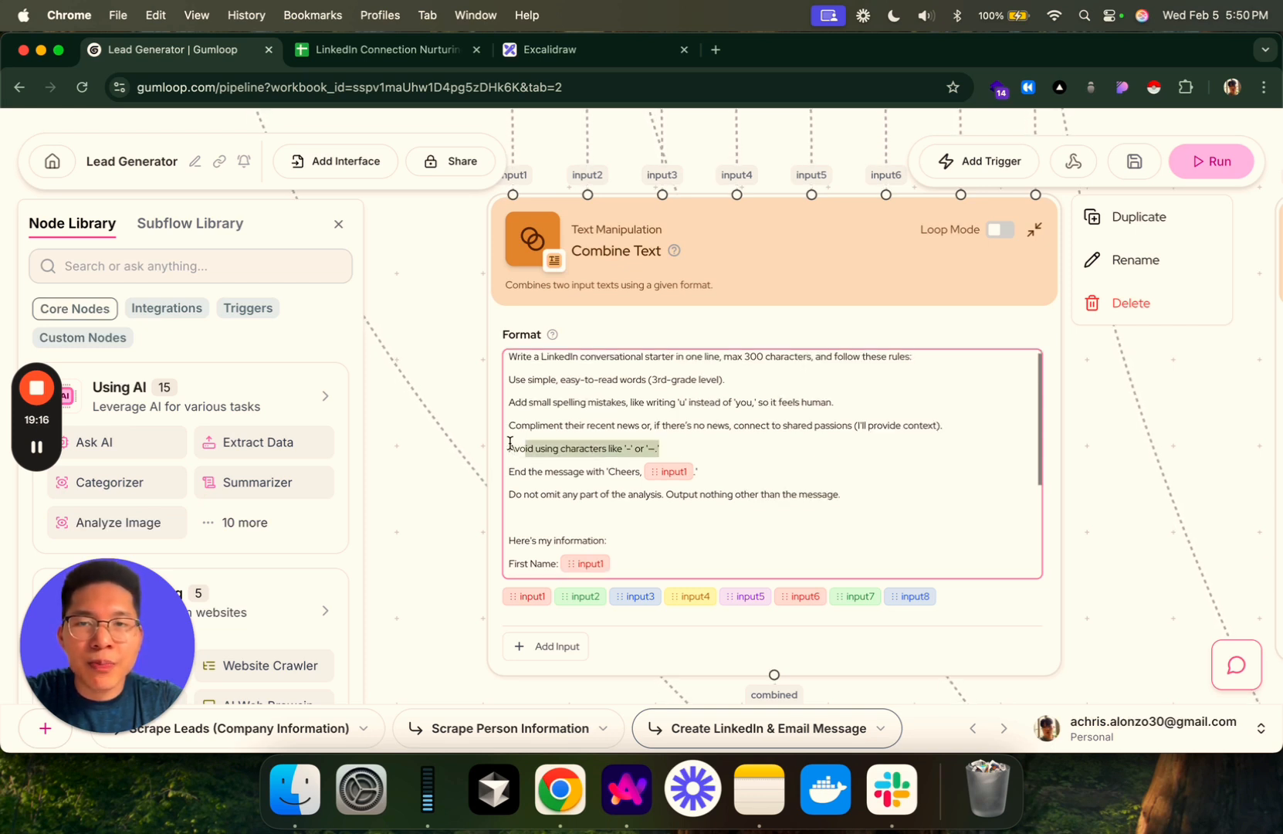
left_click(682, 455)
left_click_drag(645, 453, 522, 449)
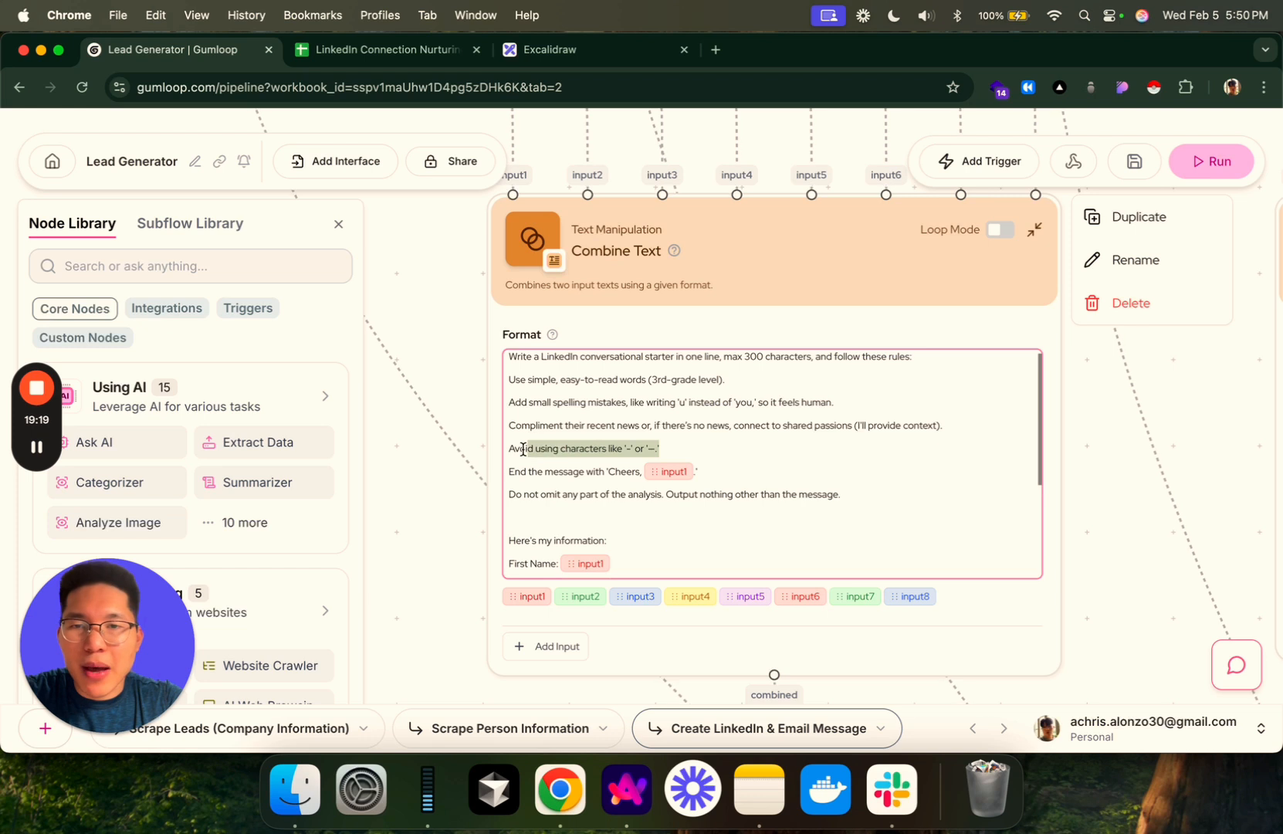
left_click(647, 449)
left_click_drag(680, 446, 492, 439)
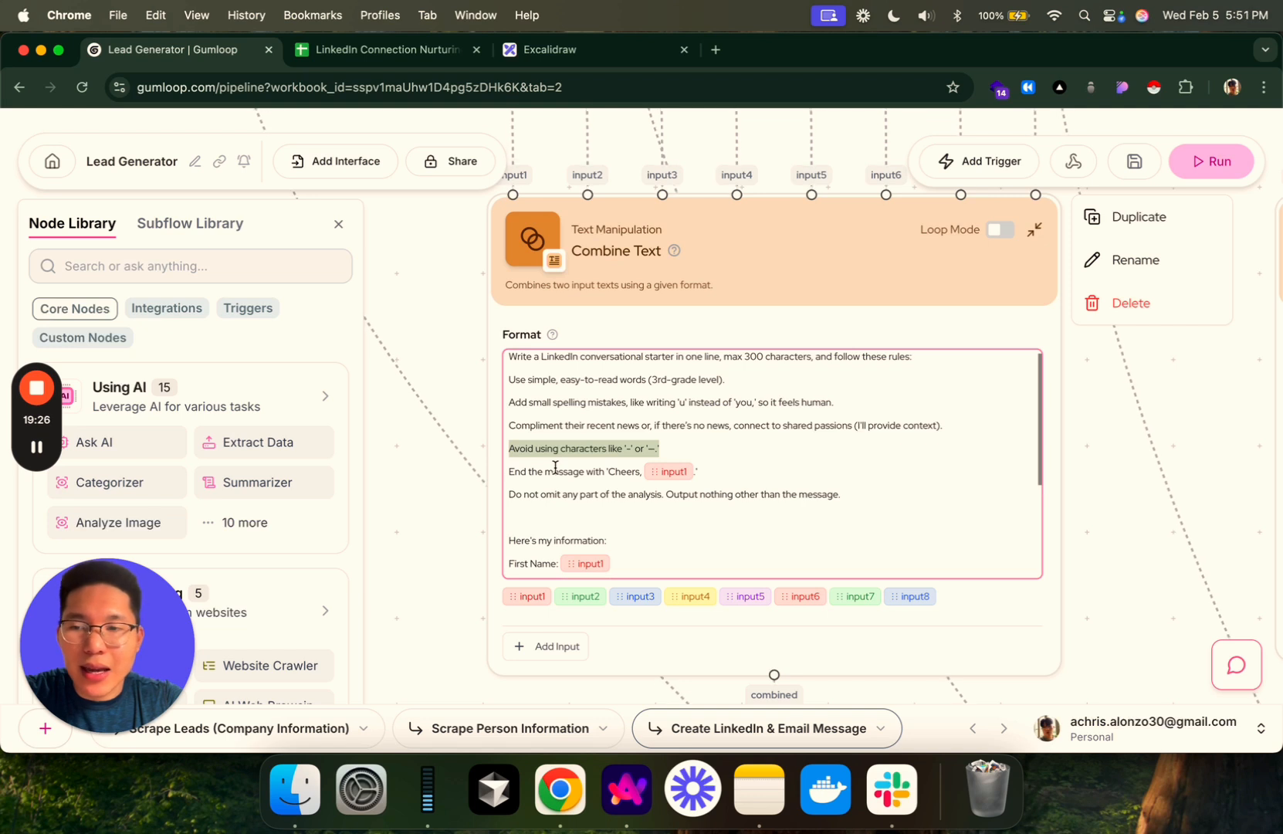
left_click(726, 443)
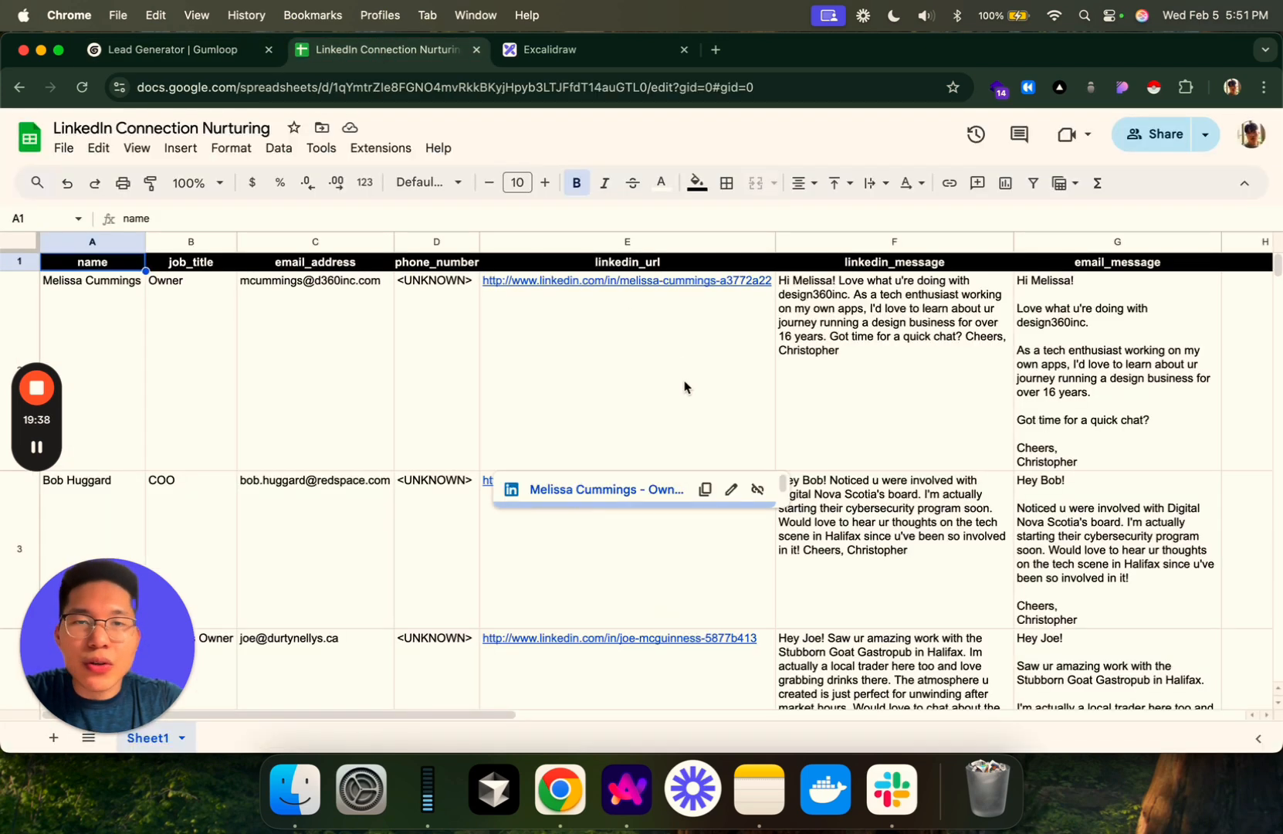
- In the LinkedIn Connection Nurturing sheet, inspect the first lead's linkedin_message in F2 and open that lead's LinkedIn profile link
double_click(895, 350)
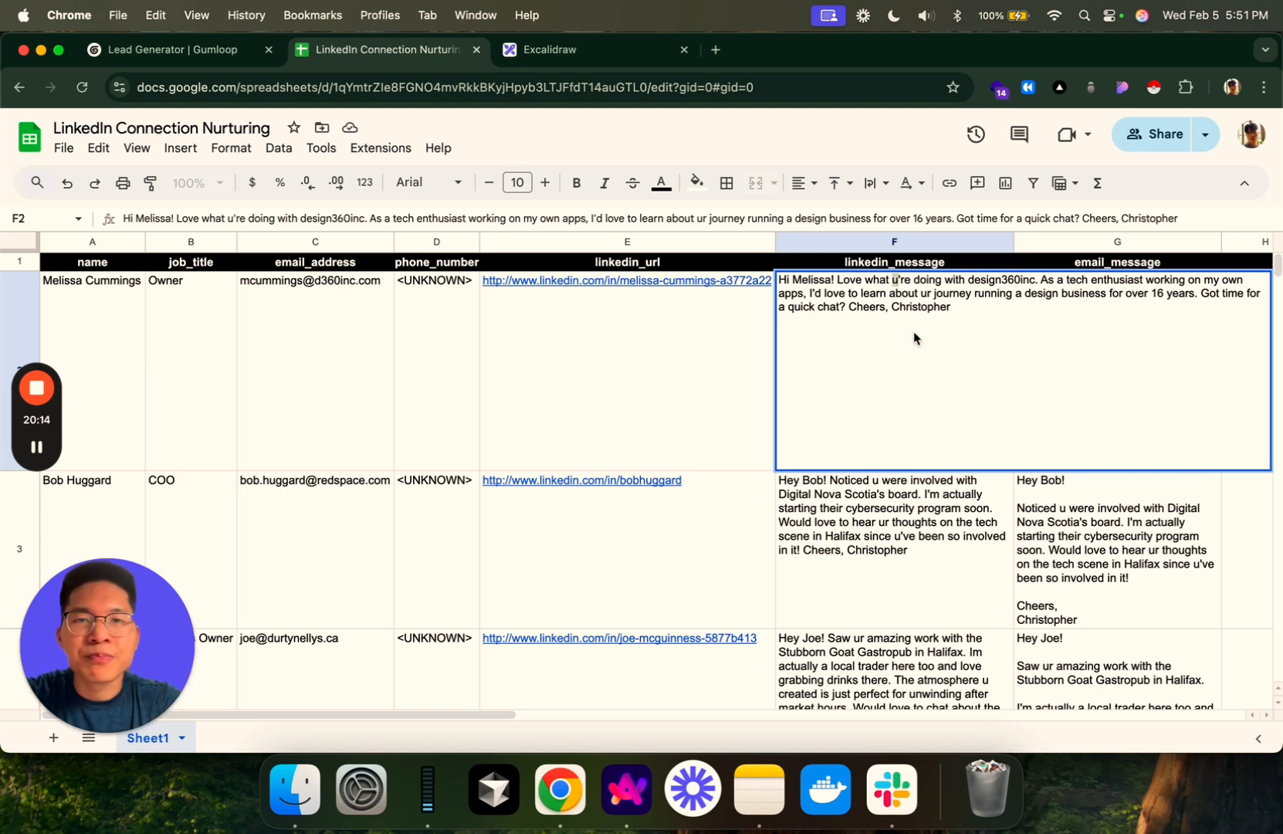
left_click(952, 305)
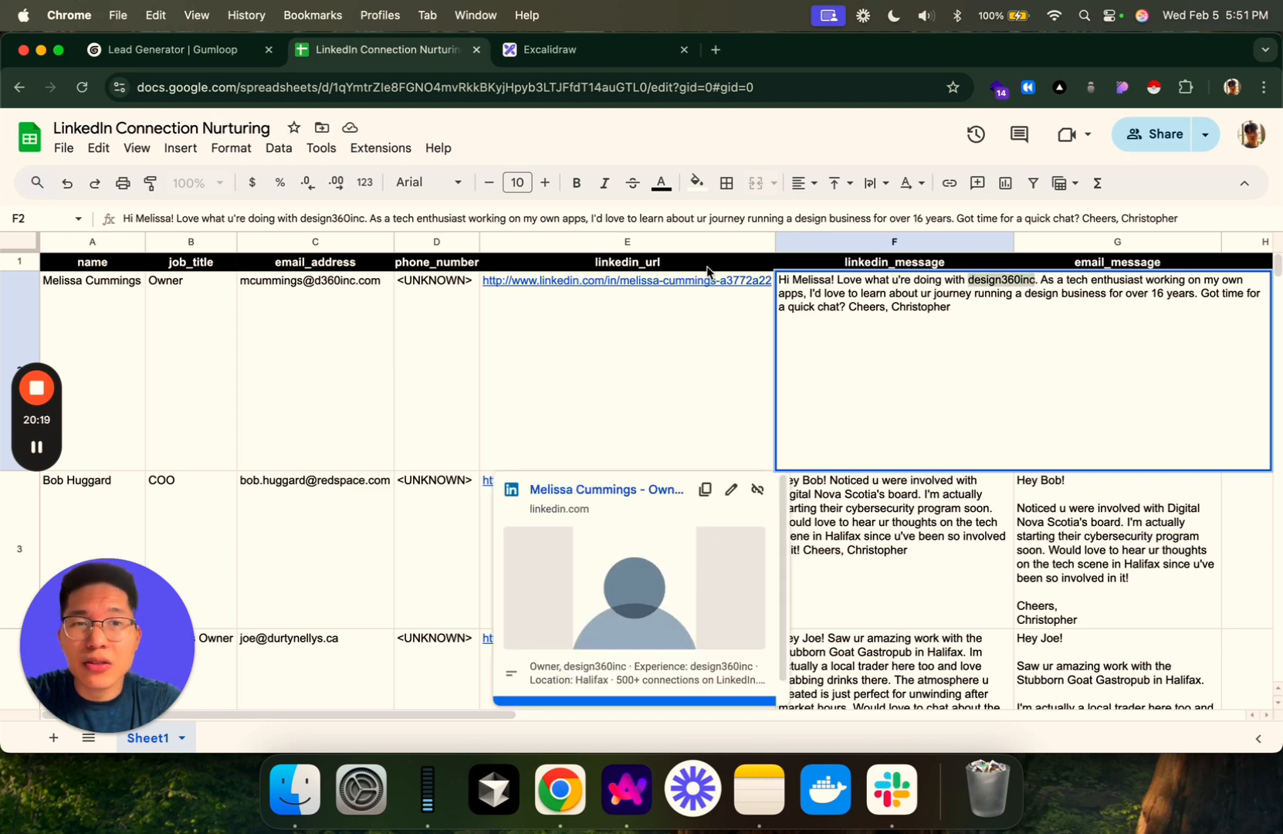
left_click(595, 278)
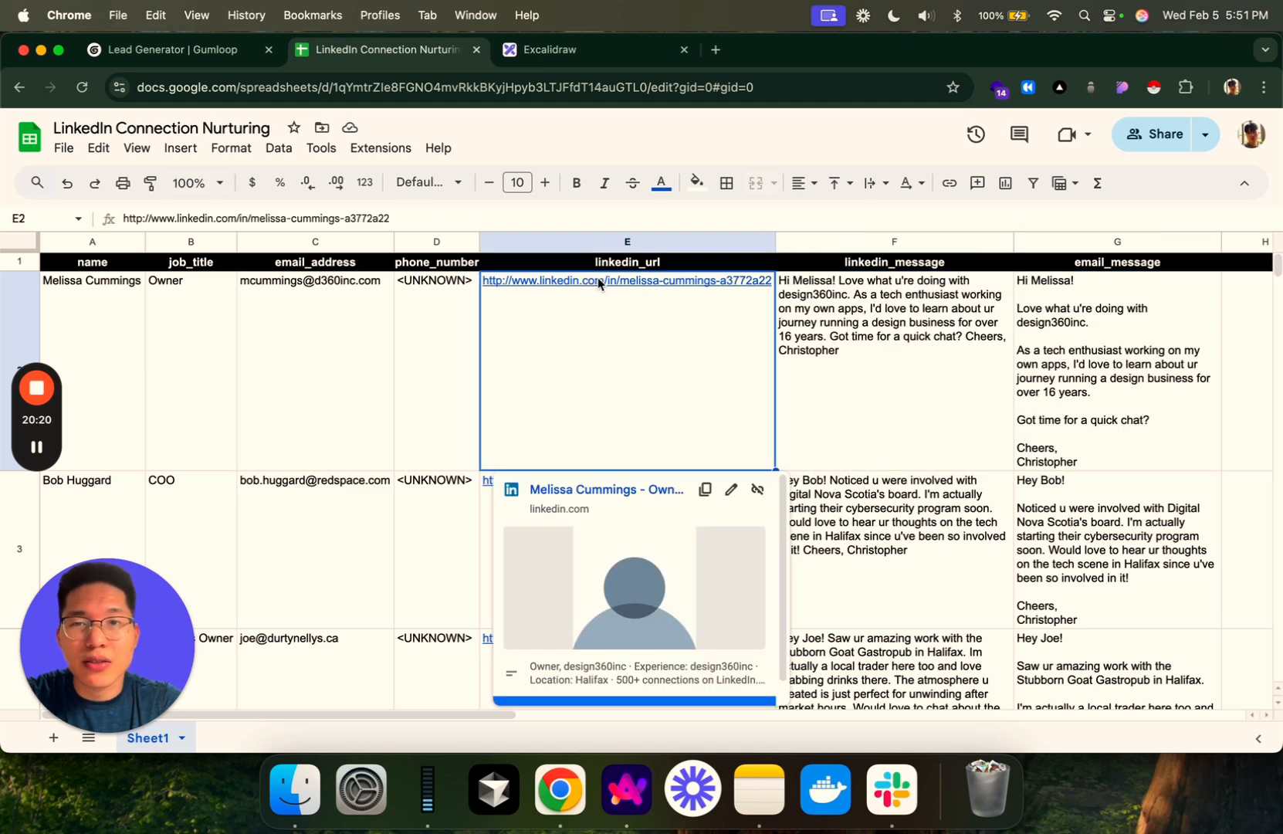
left_click(603, 496)
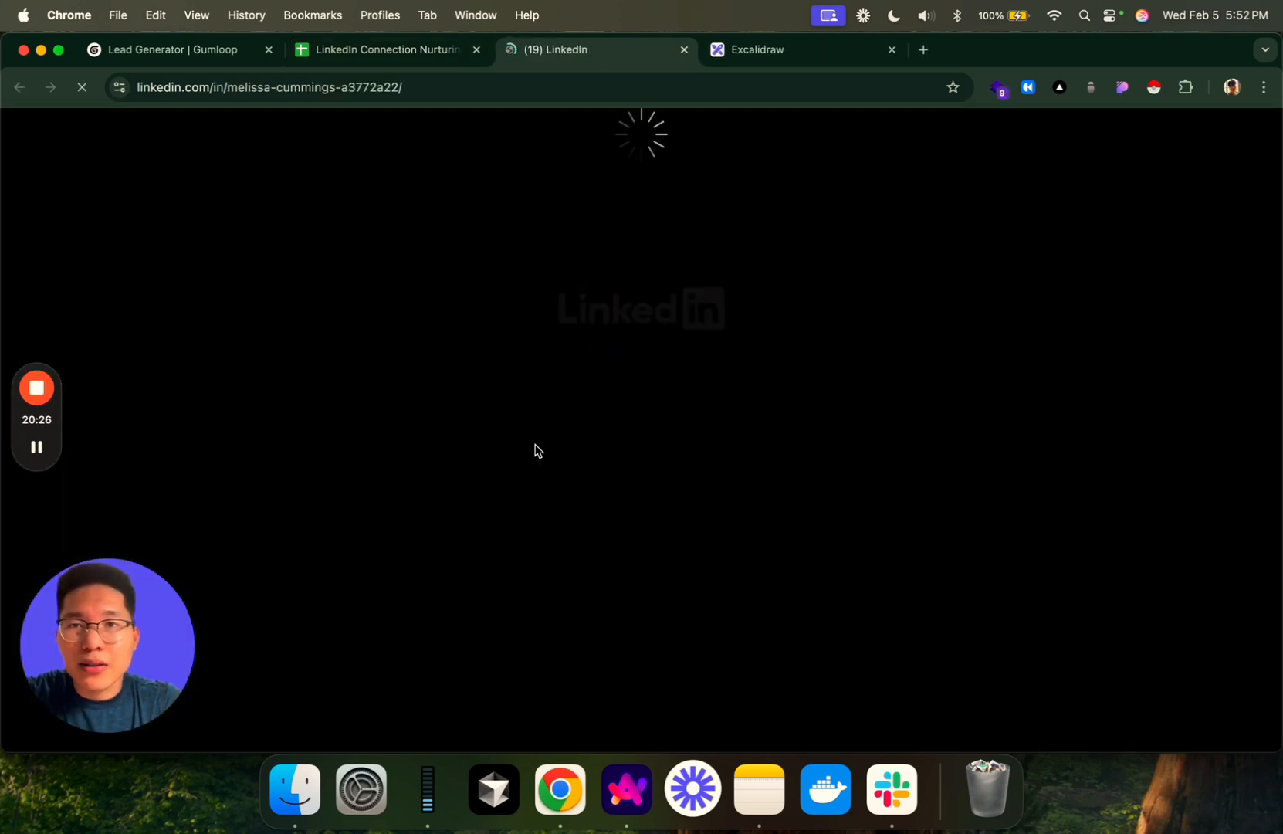
- Skim the lead's LinkedIn profile down to the Interests section, and return to the LinkedIn Connection Nurturing sheet
scroll(538, 451, "down", 1)
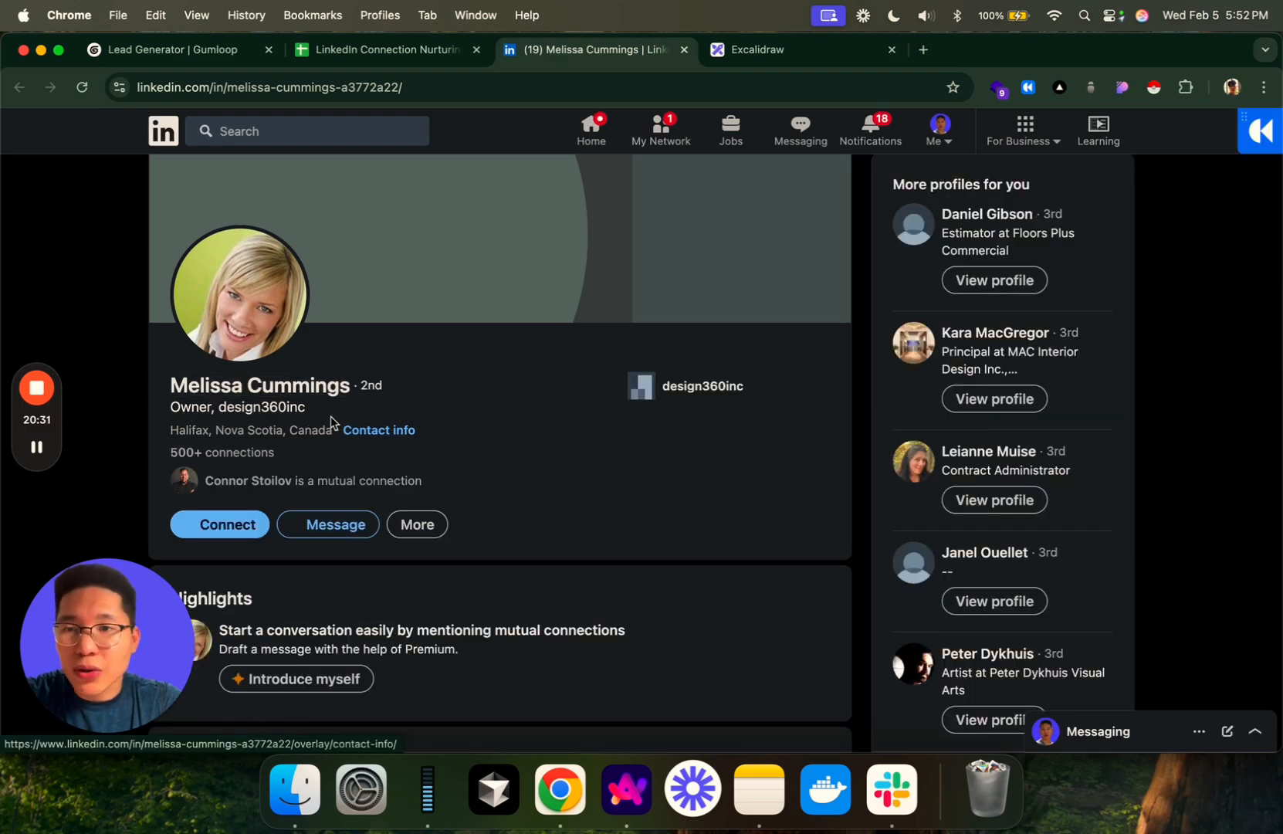
scroll(320, 483, "down", 10)
scroll(319, 483, "down", 4)
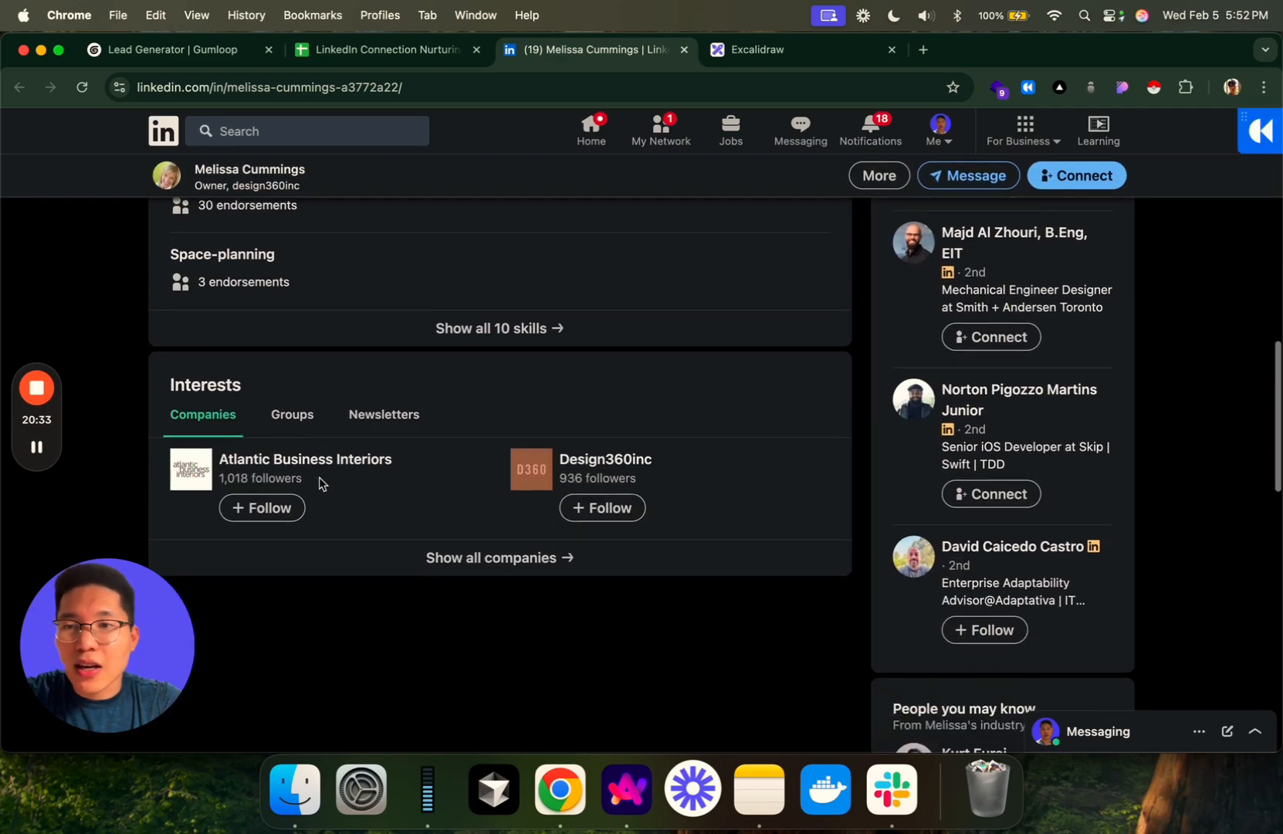
scroll(318, 481, "up", 13)
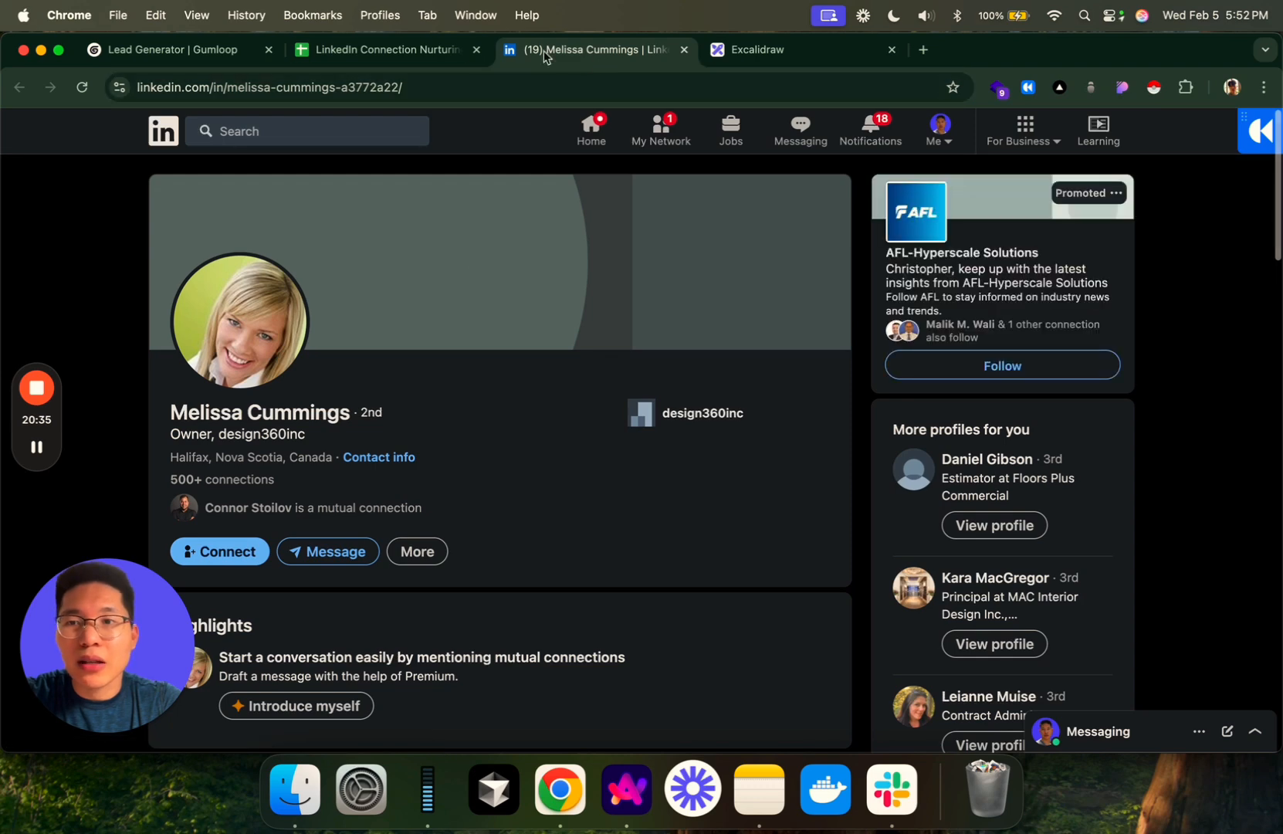
left_click(417, 50)
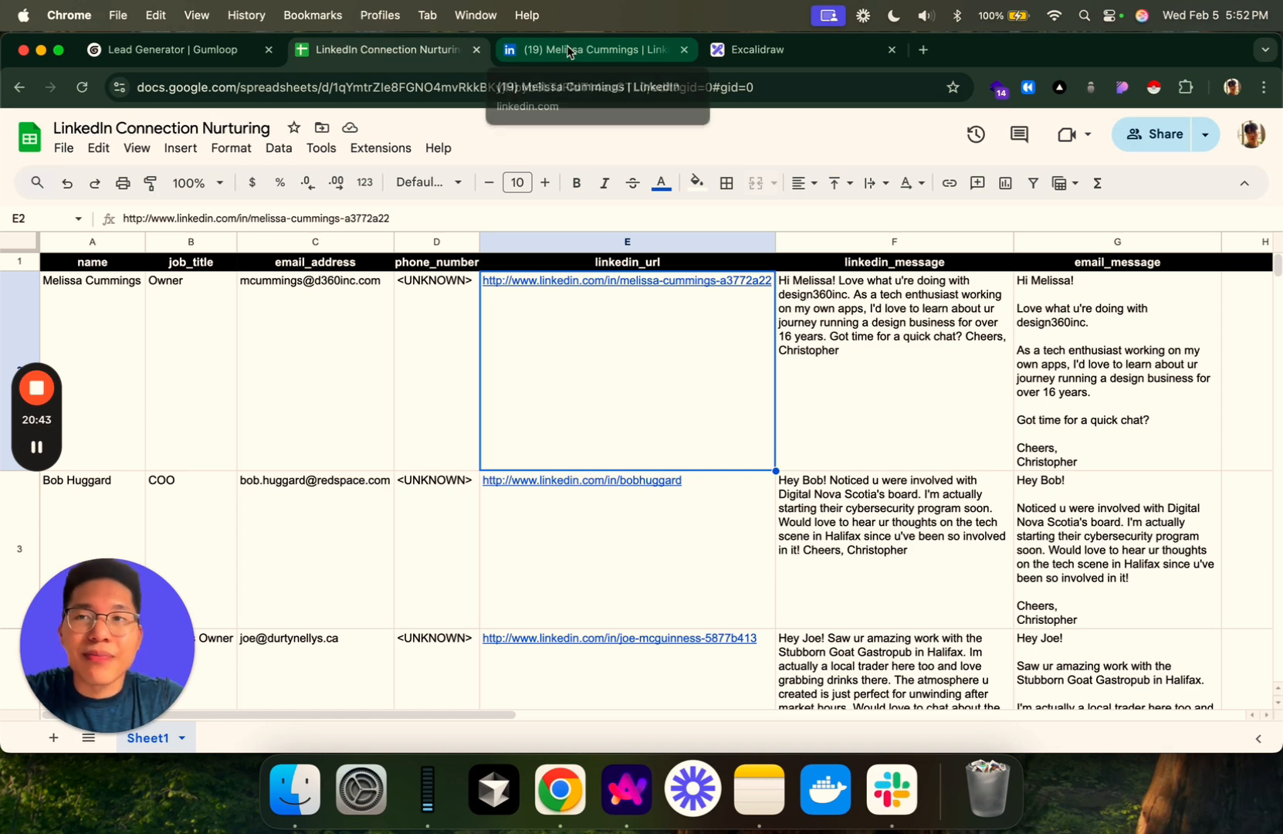
- Return to the Gumloop Lead Generator and review the Combine Text nodes holding the message rules and the target person's information
left_click(251, 50)
scroll(471, 547, "down", 4)
scroll(471, 546, "right", 3)
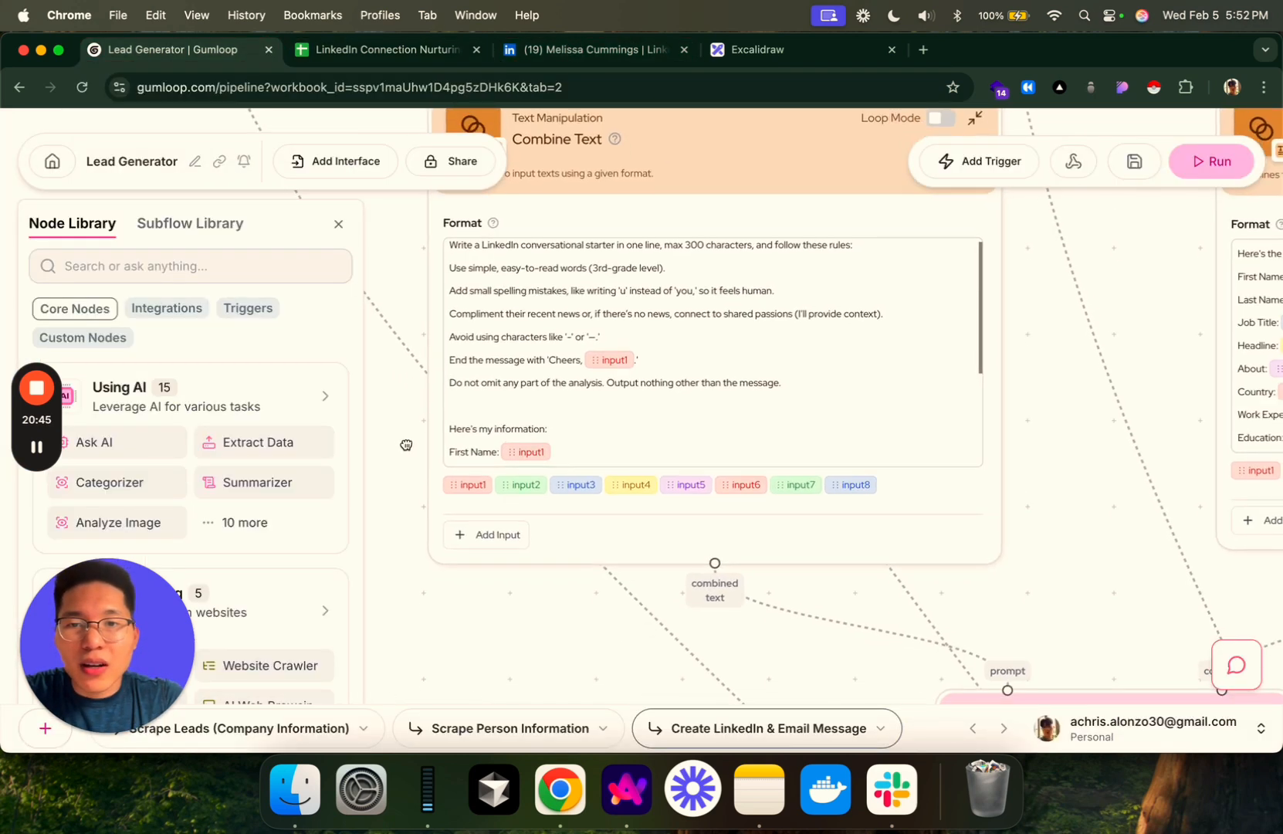
left_click_drag(733, 595, 556, 480)
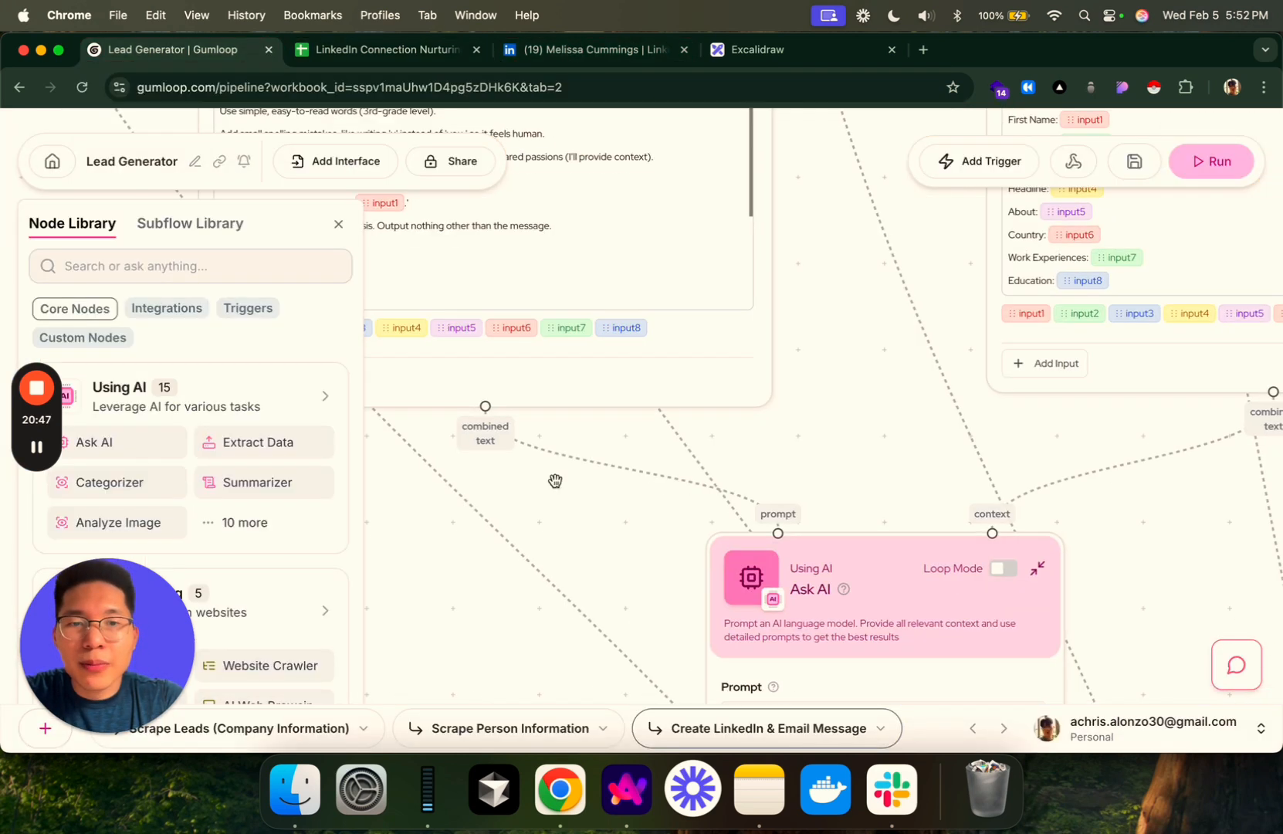
left_click_drag(902, 345, 465, 540)
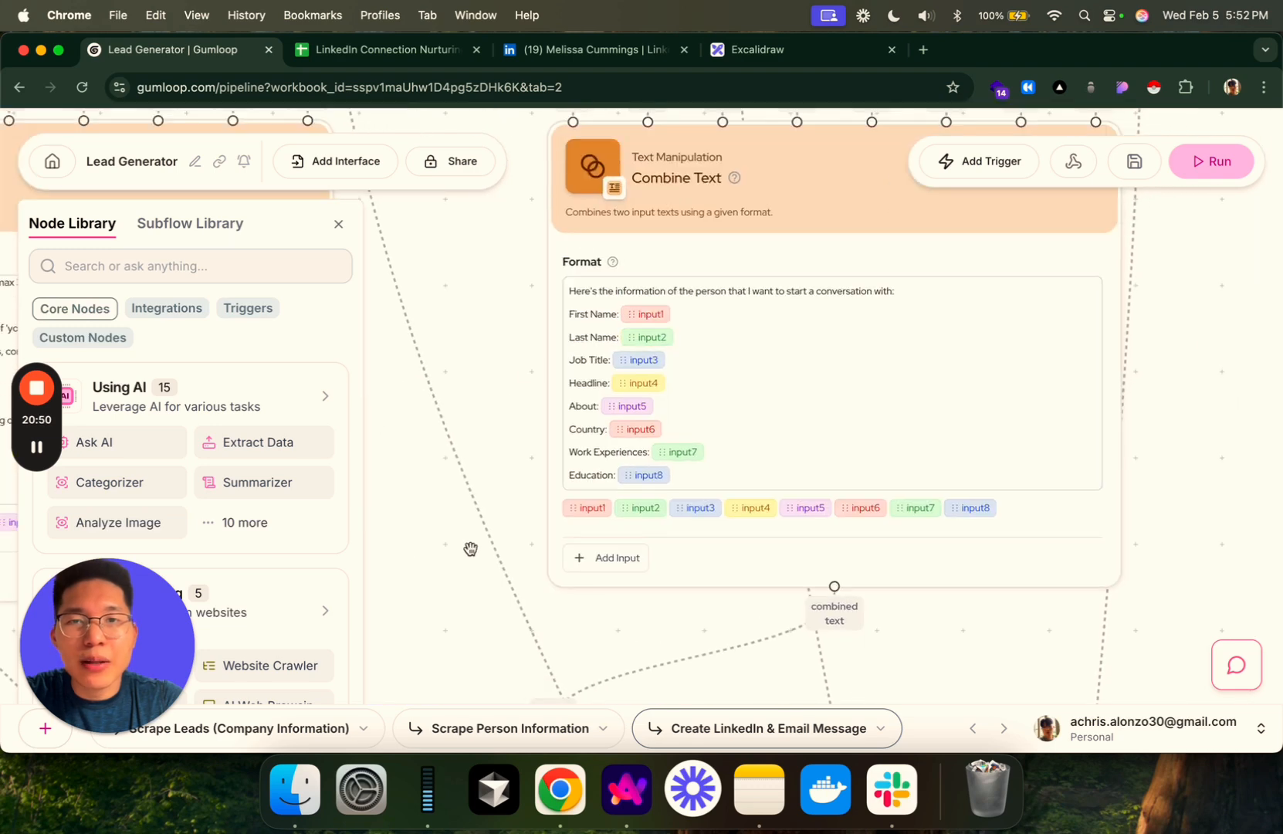
- Follow the combined text into the first Ask AI node and examine its prompt, context and AI model settings
left_click_drag(637, 596, 725, 305)
left_click_drag(806, 481, 934, 166)
left_click_drag(846, 531, 784, 541)
left_click_drag(841, 457, 865, 586)
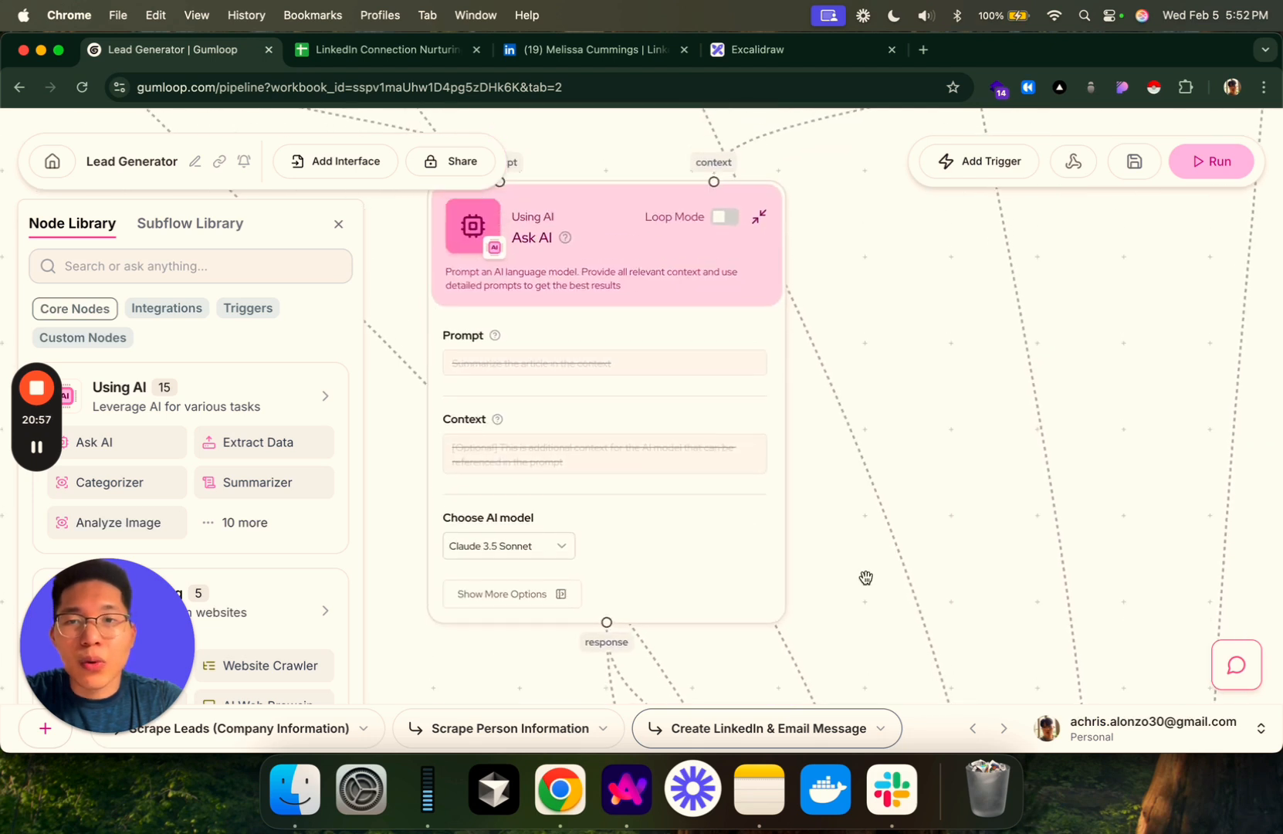
left_click_drag(837, 516, 866, 560)
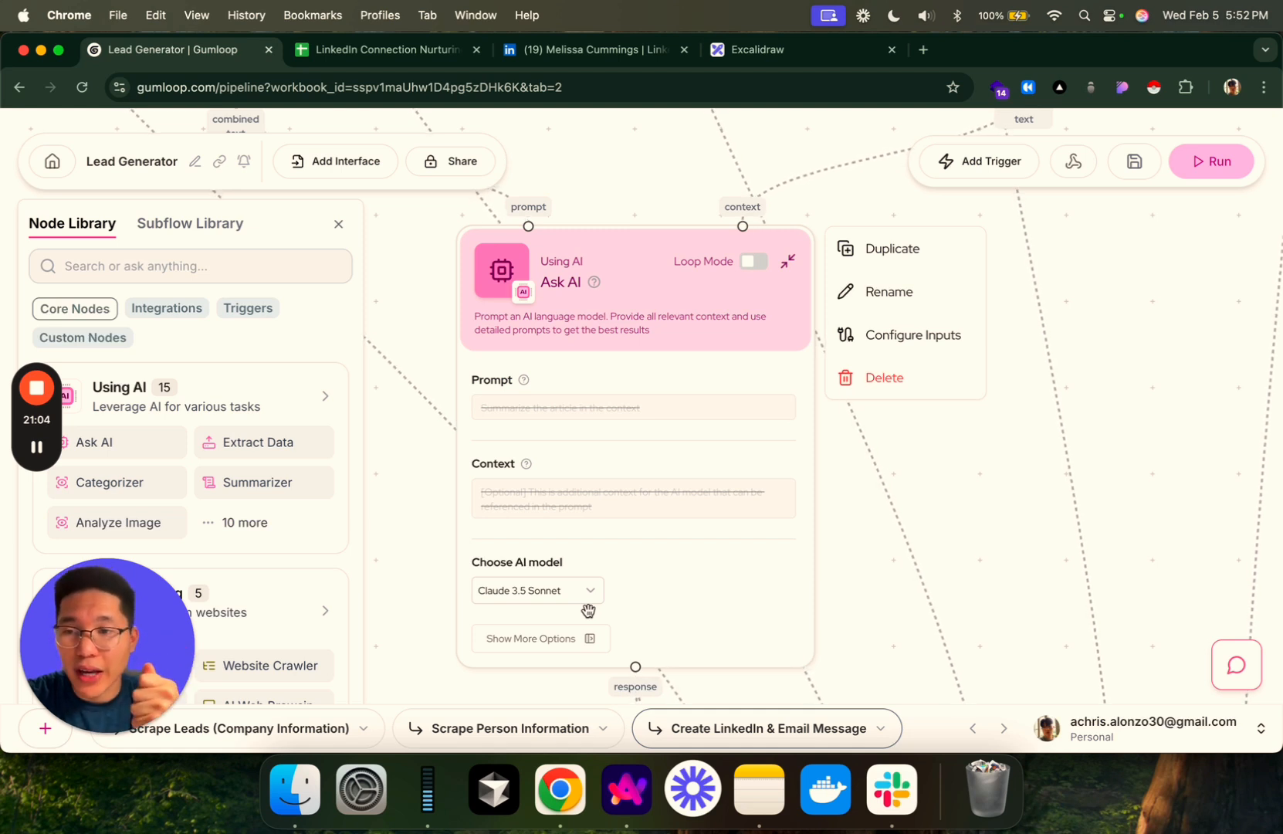
- Trace the first Ask AI node's response into the second Ask AI node's context and read its email-reformatting prompt
scroll(847, 493, "down", 5)
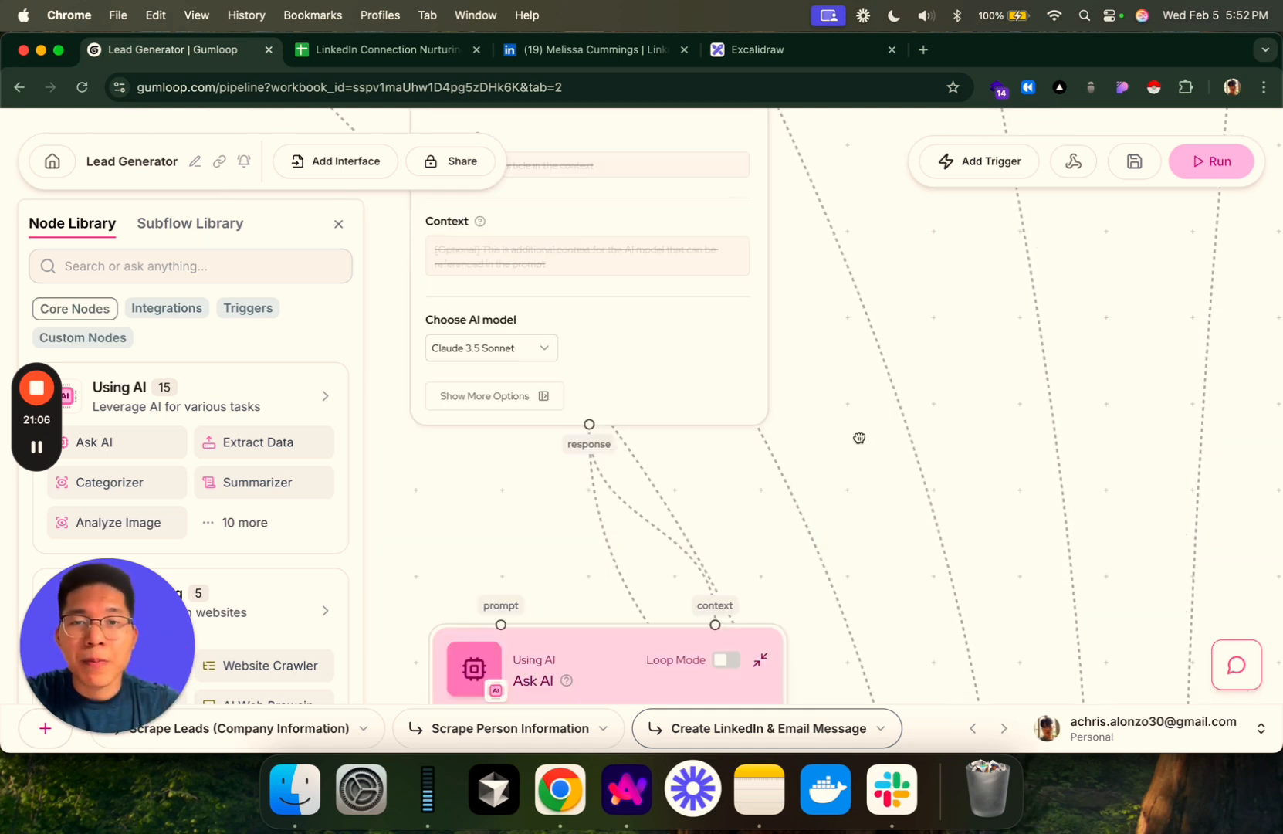
scroll(858, 437, "down", 2)
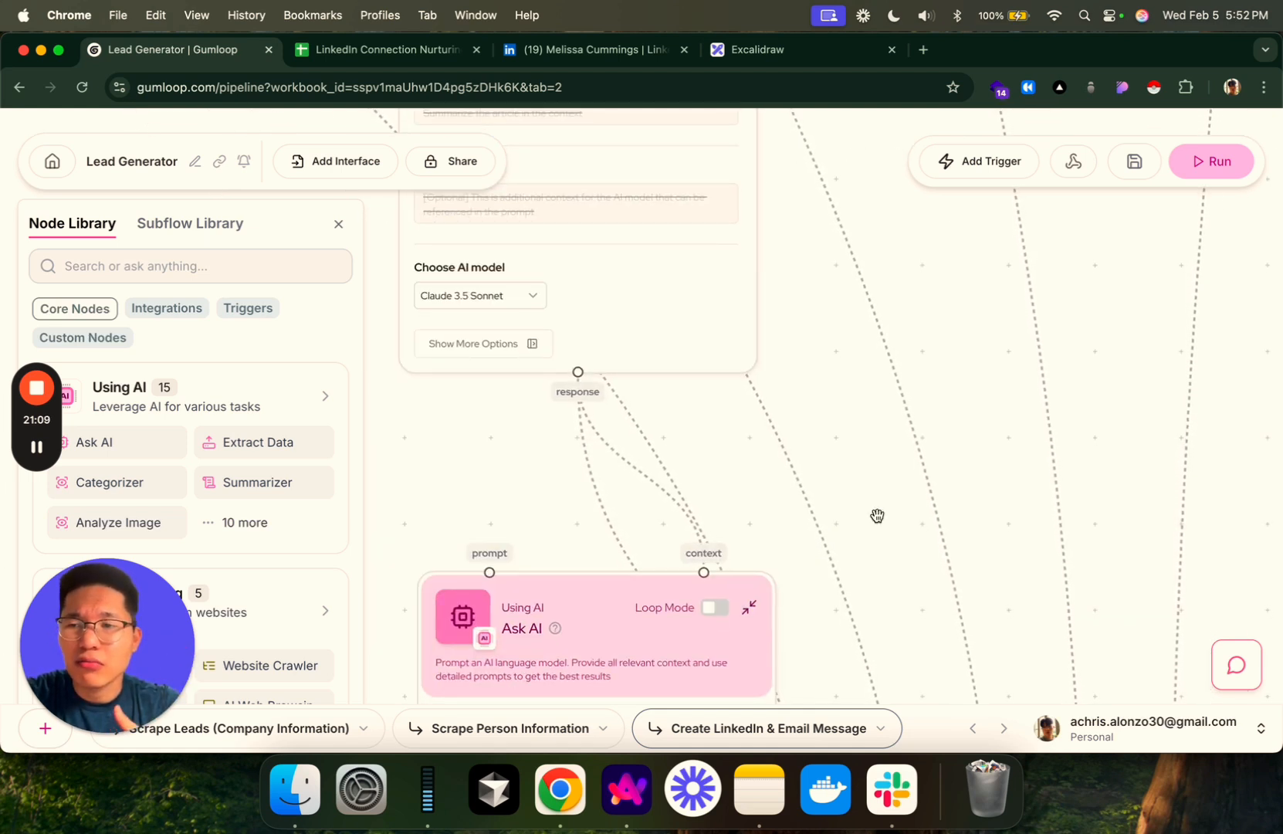
scroll(494, 445, "down", 1)
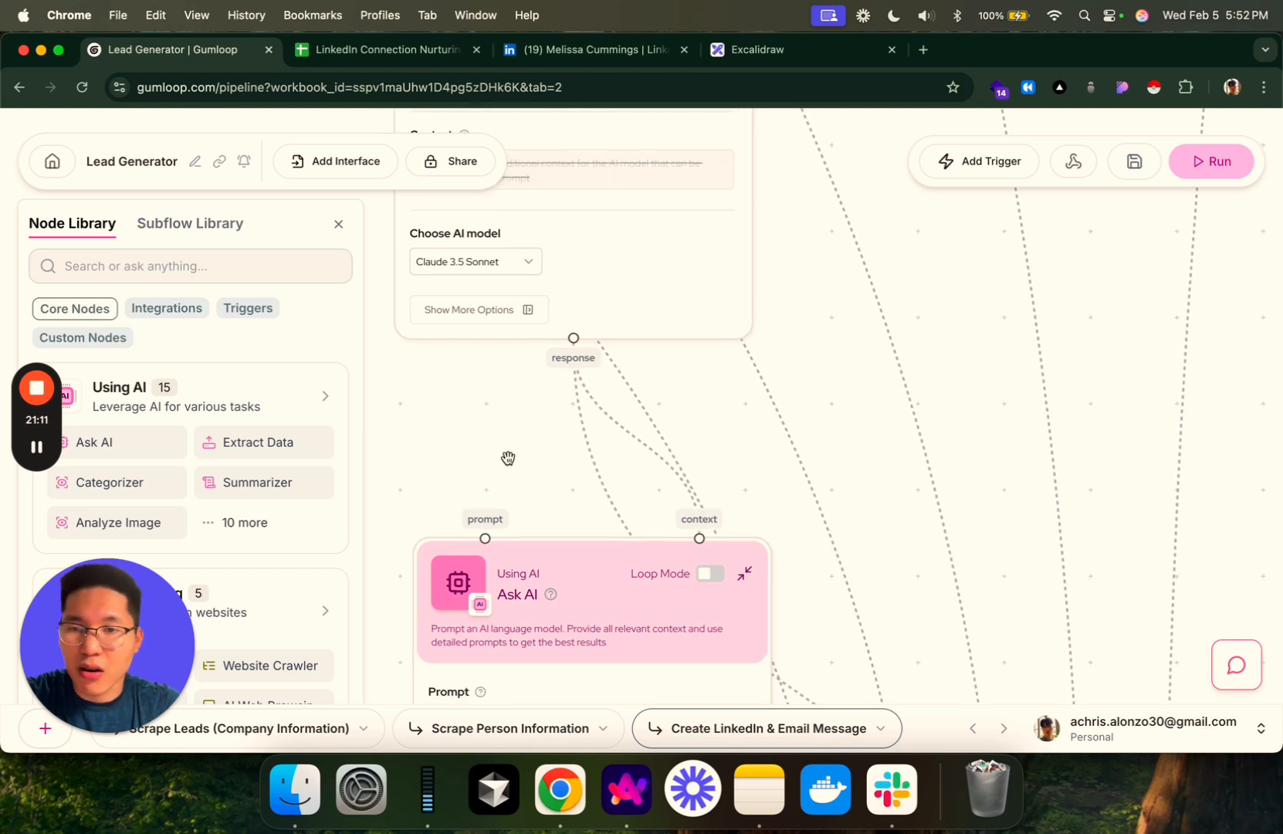
left_click_drag(508, 459, 477, 337)
left_click_drag(713, 386, 788, 279)
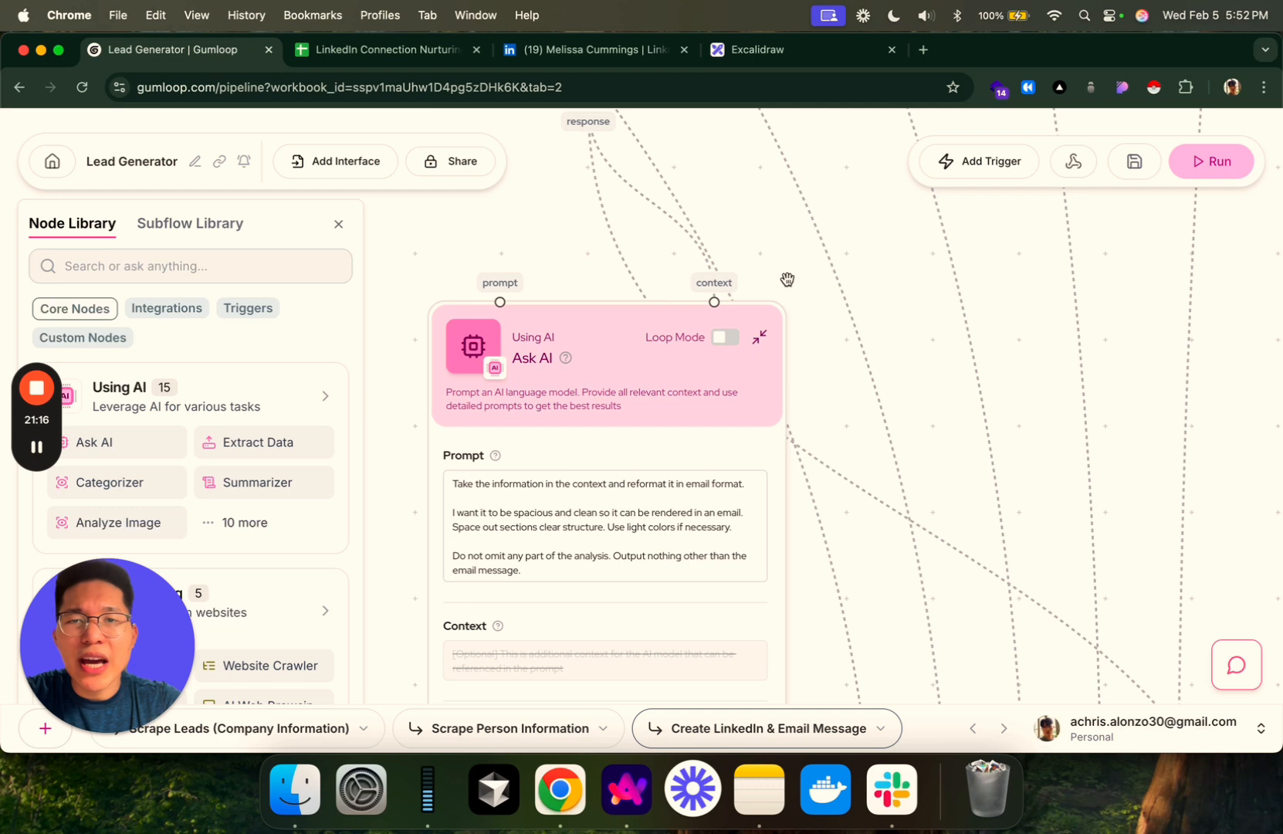
scroll(401, 439, "down", 2)
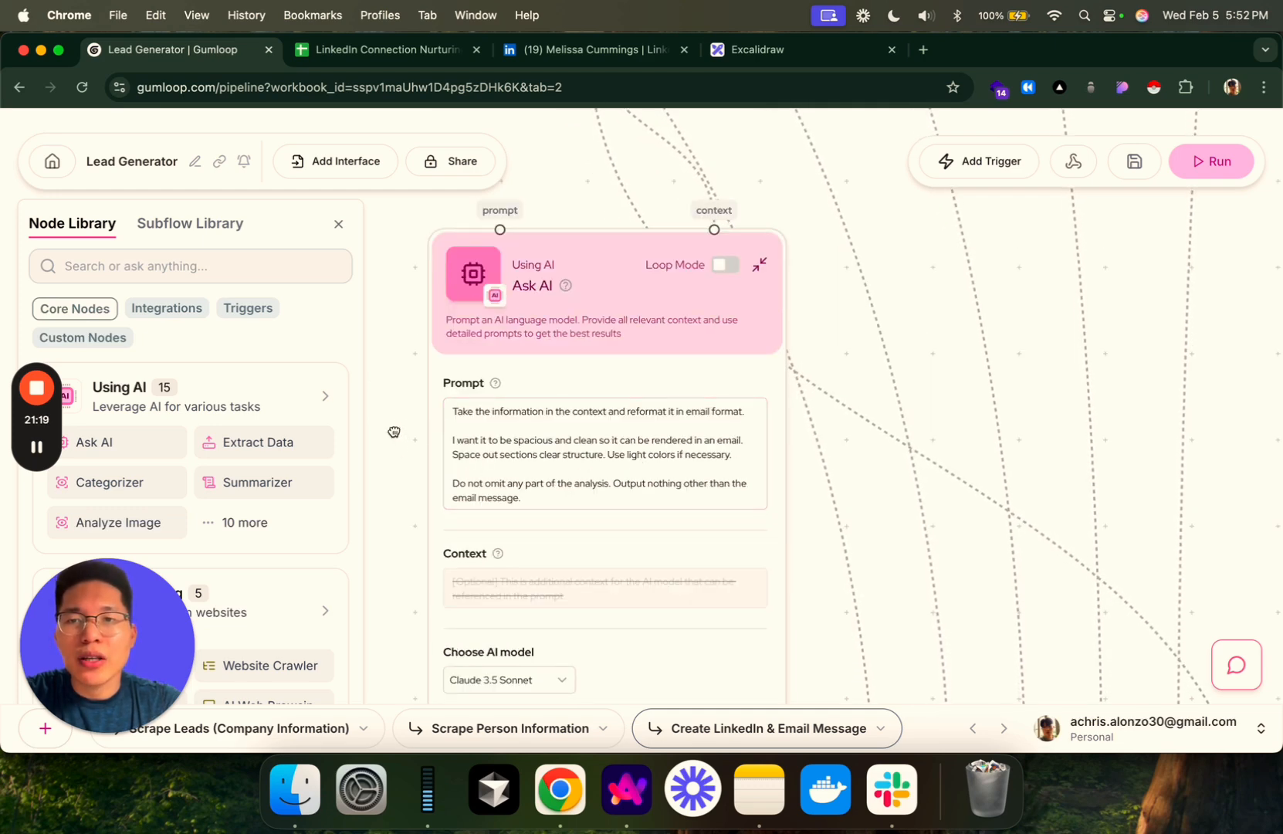
- Recheck how the LinkedIn message from the first Ask AI node passes to the second one for email formatting
scroll(394, 432, "up", 10)
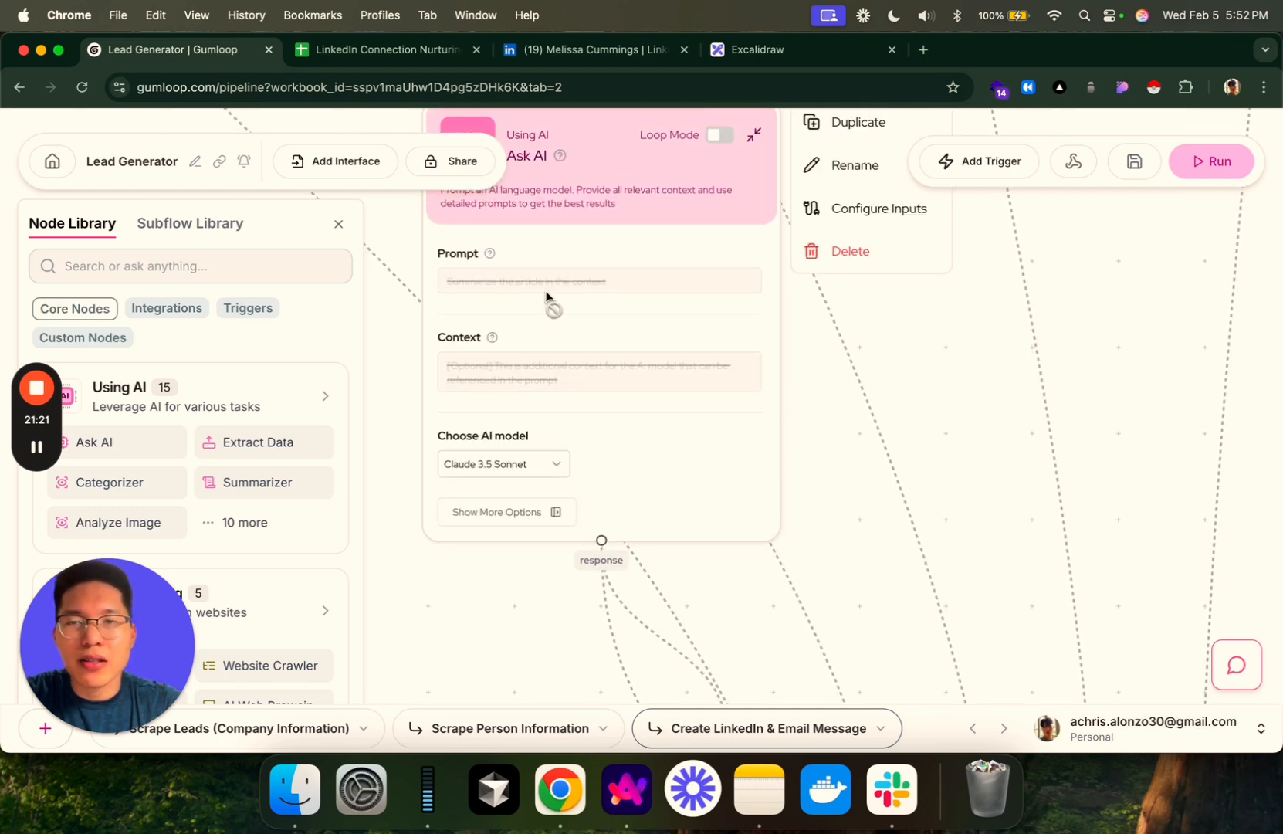
scroll(463, 445, "down", 6)
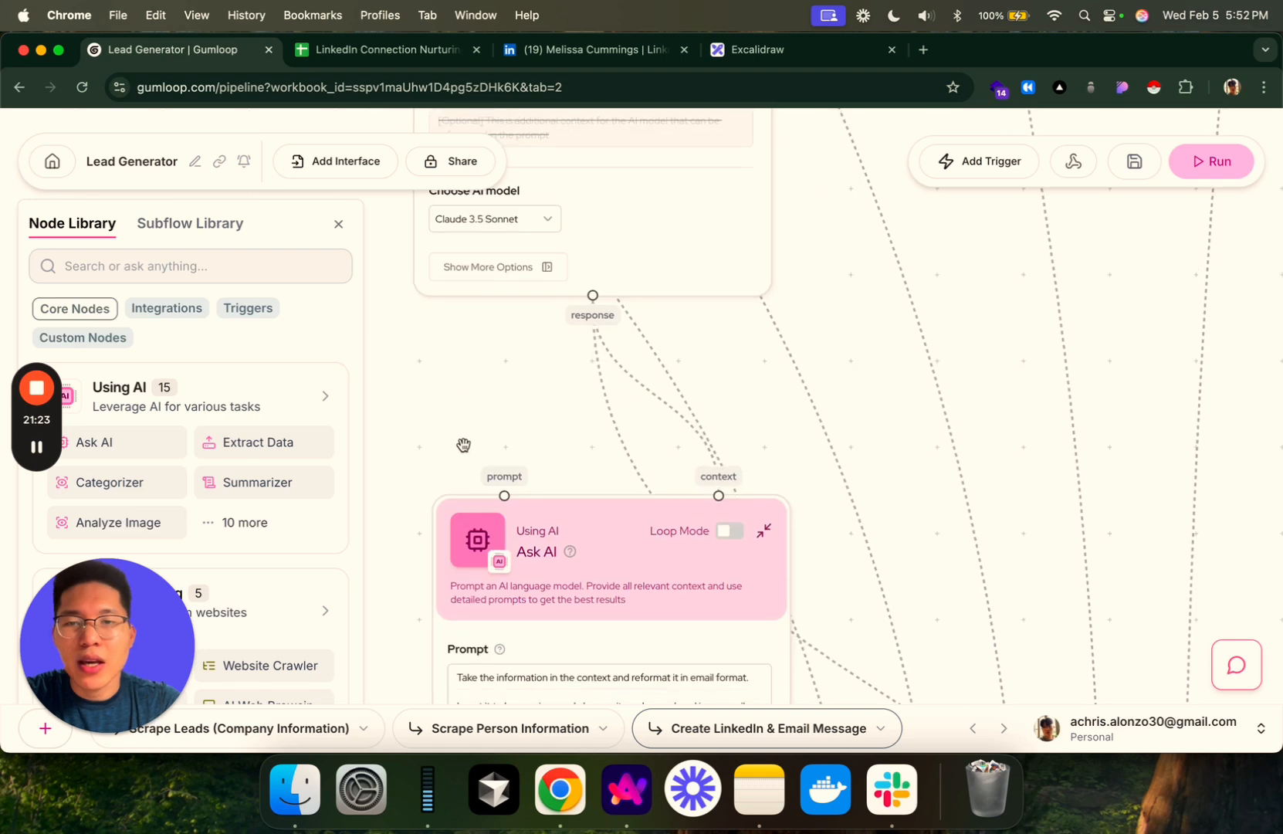
scroll(463, 445, "down", 5)
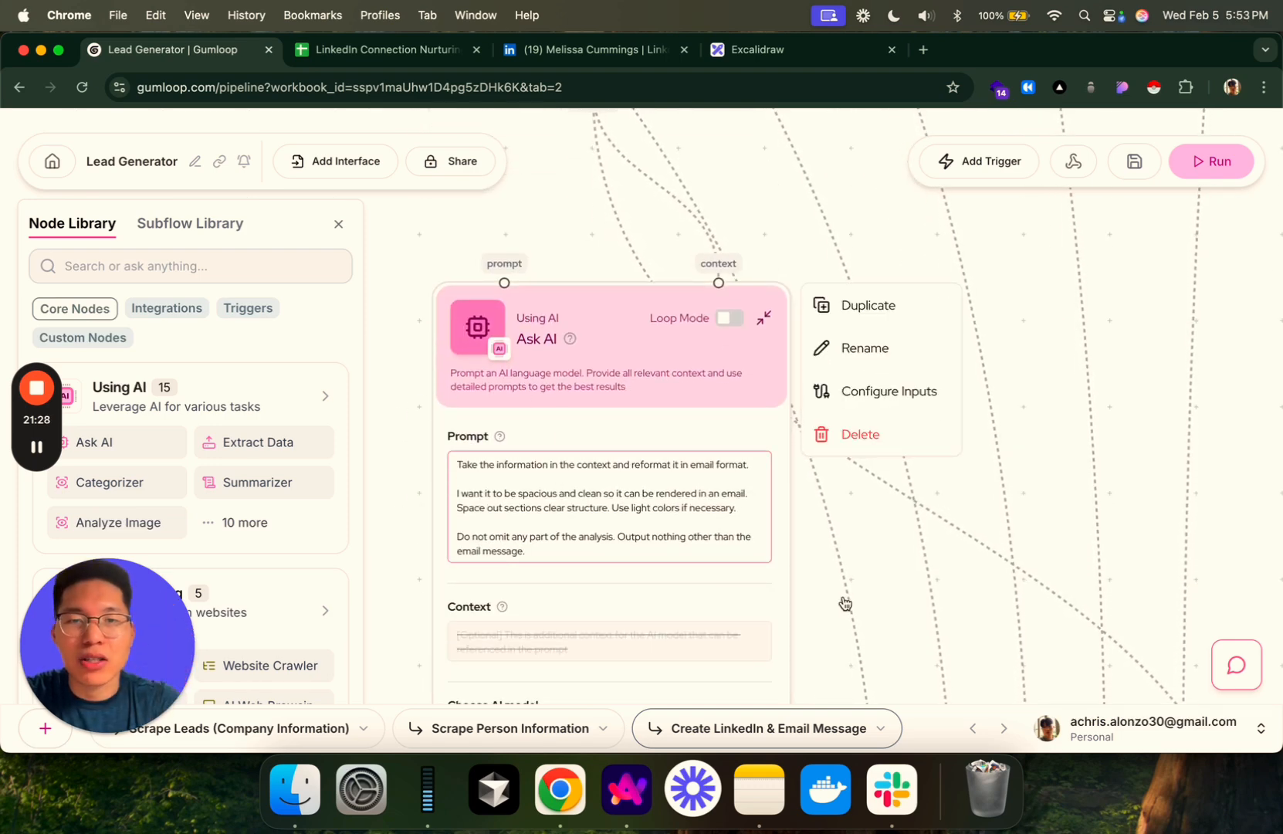
scroll(873, 588, "down", 5)
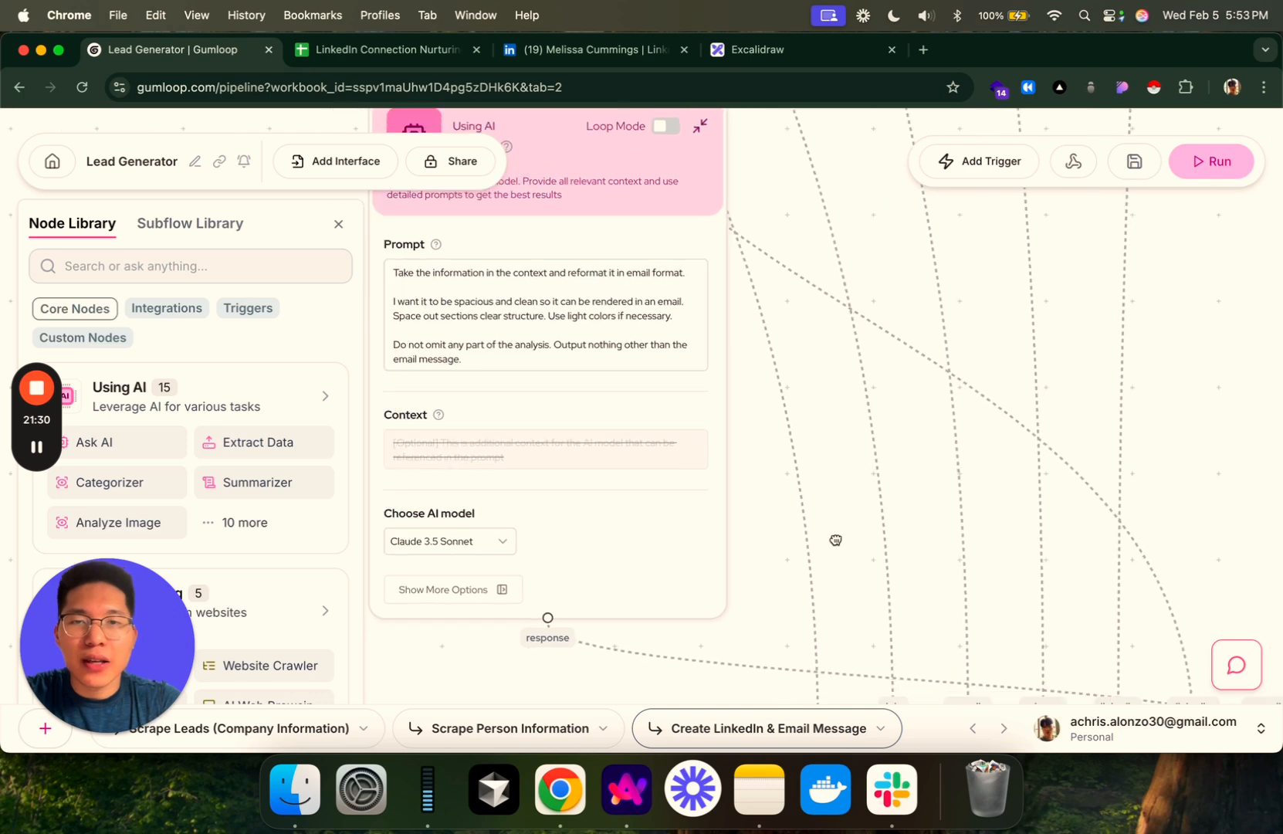
scroll(467, 570, "left", 3)
scroll(479, 563, "down", 3)
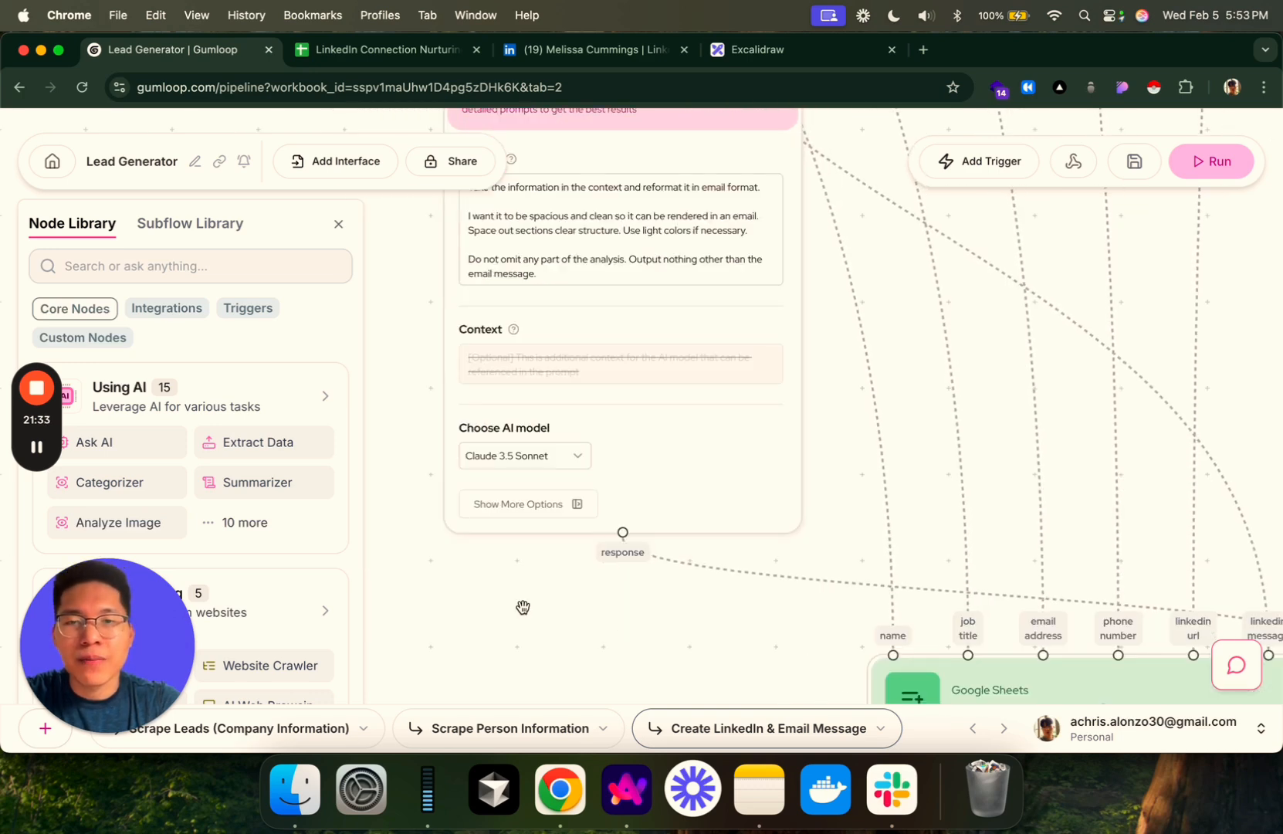
scroll(523, 607, "down", 5)
scroll(522, 607, "right", 5)
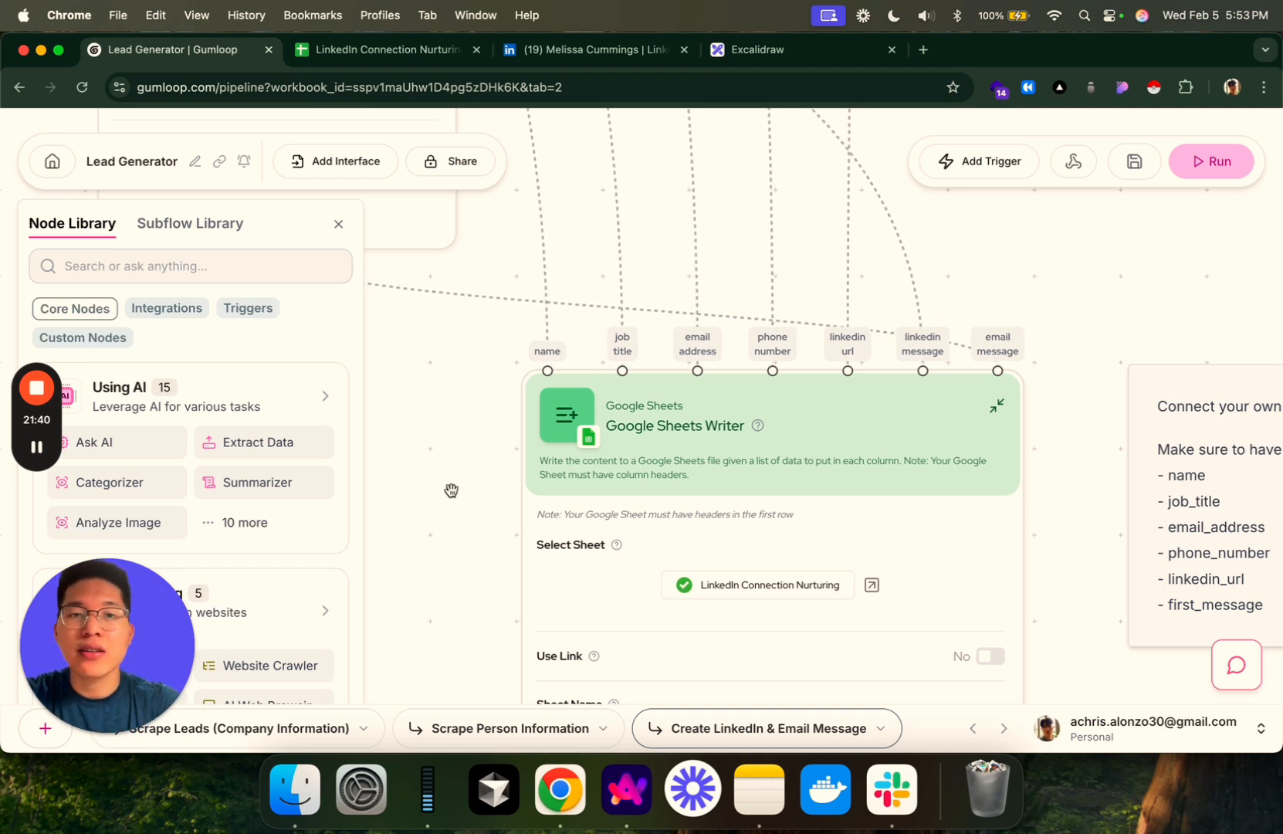
scroll(556, 447, "up", 2)
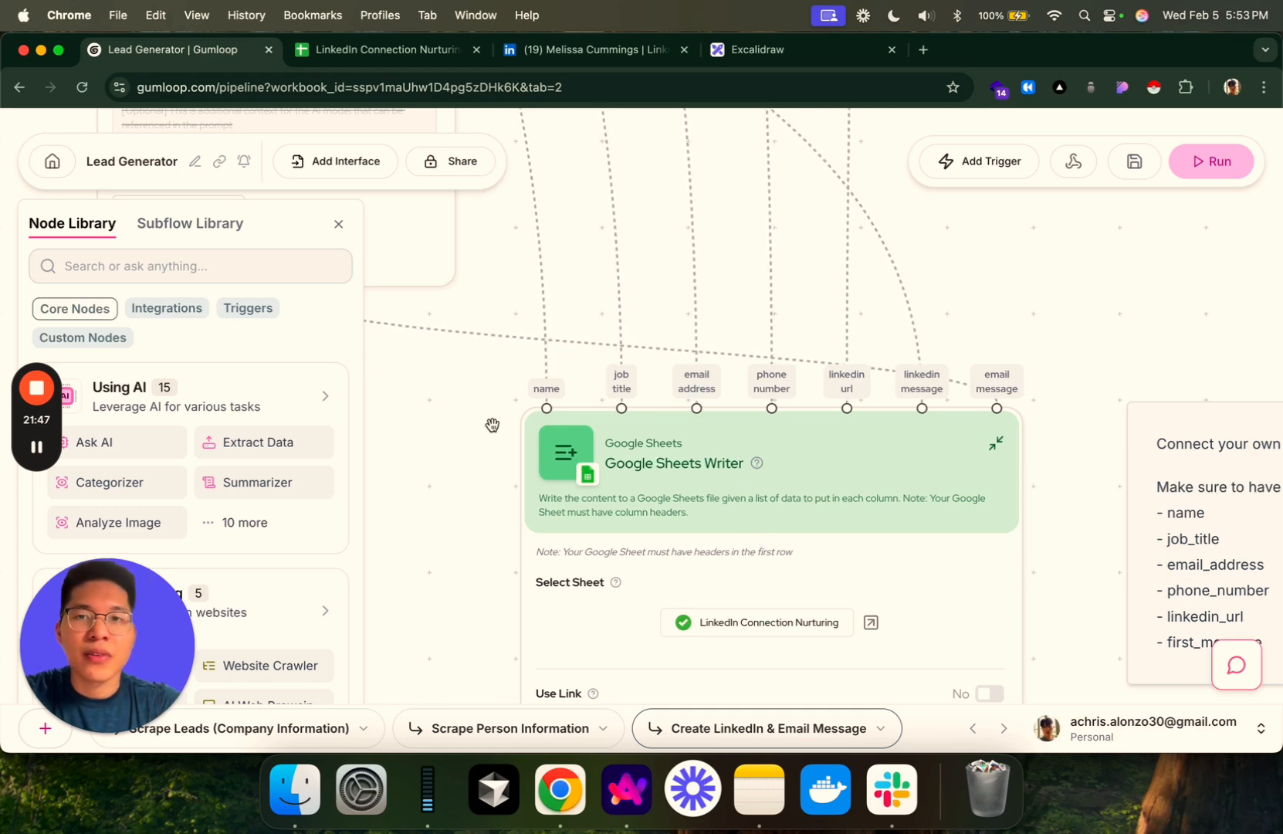
left_click_drag(493, 425, 773, 441)
left_click_drag(653, 412, 586, 548)
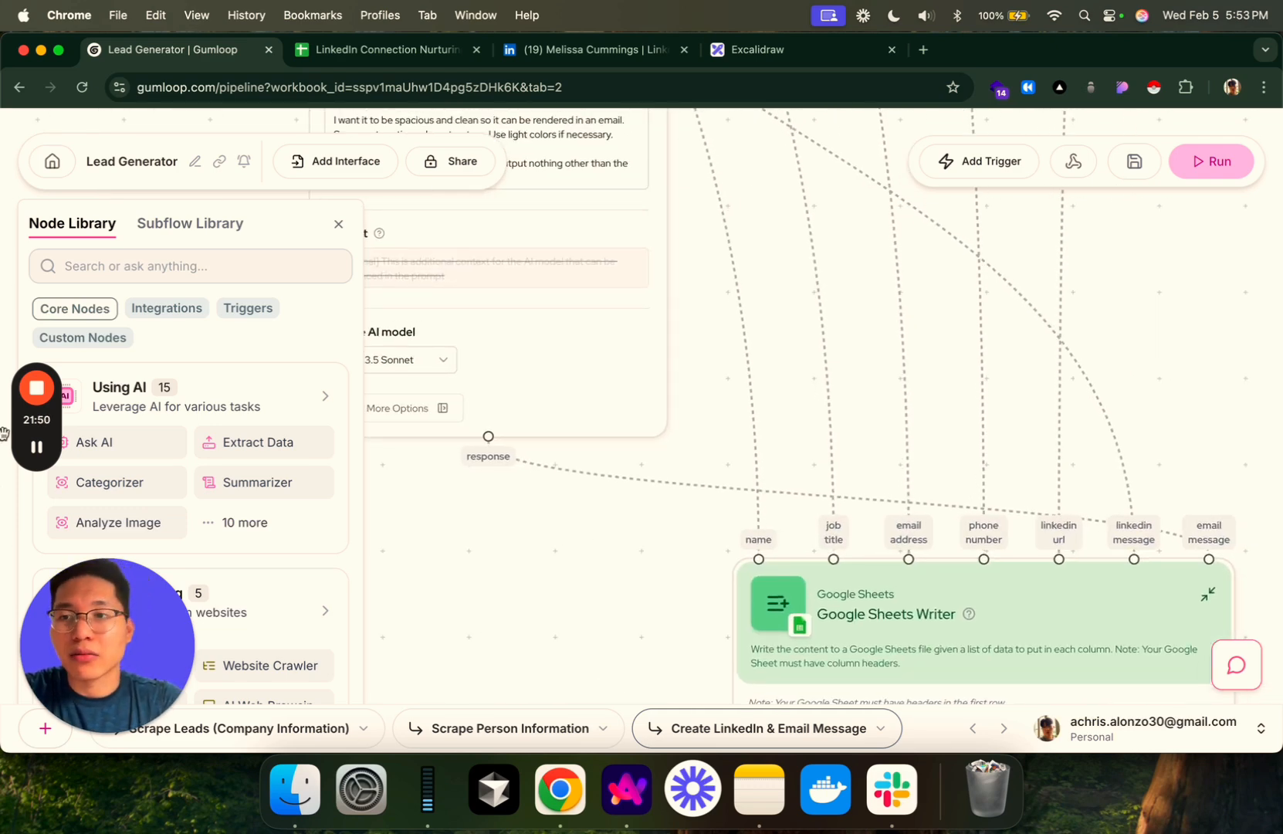
- Switch to the LinkedIn Connection Nurturing spreadsheet and review the first lead's email_message cell and the header cell H1 beside that column
left_click(38, 448)
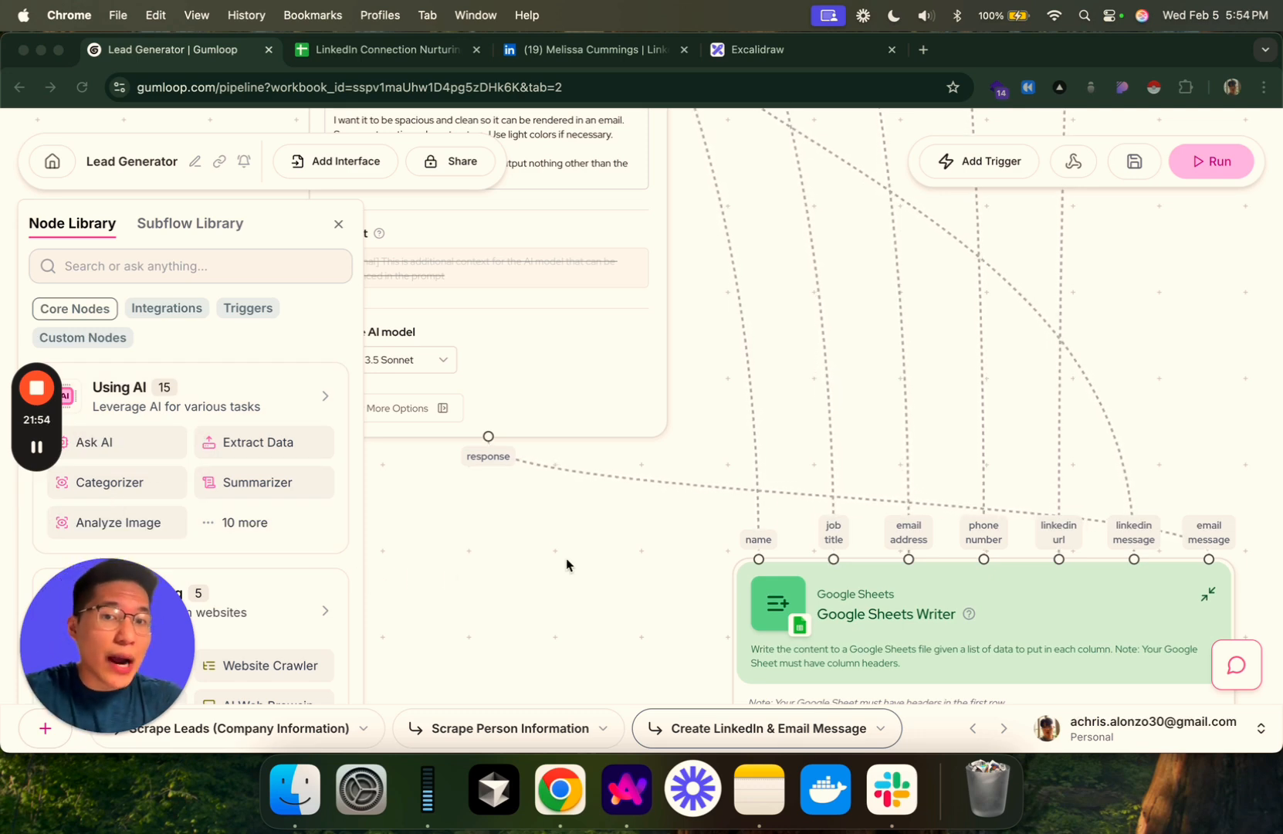
left_click(428, 51)
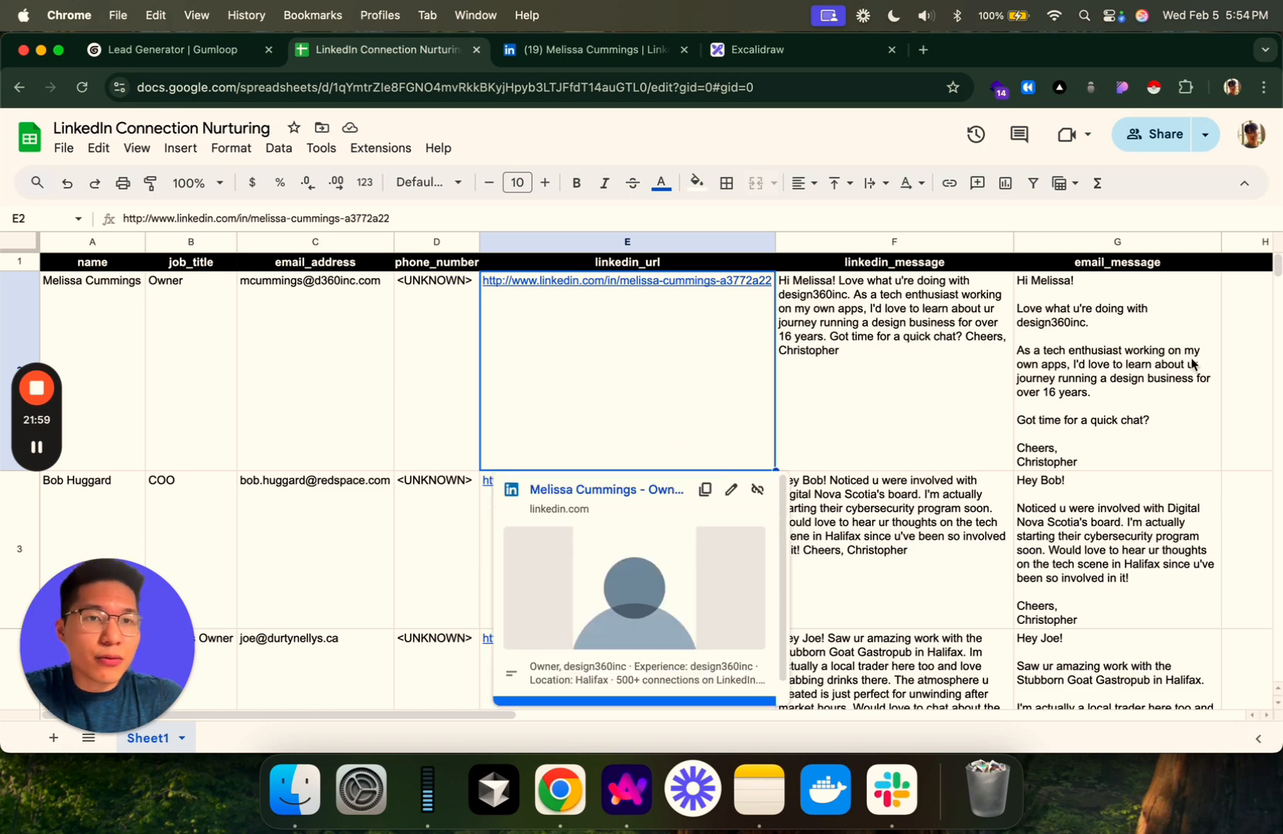
left_click(1191, 361)
scroll(1191, 361, "right", 8)
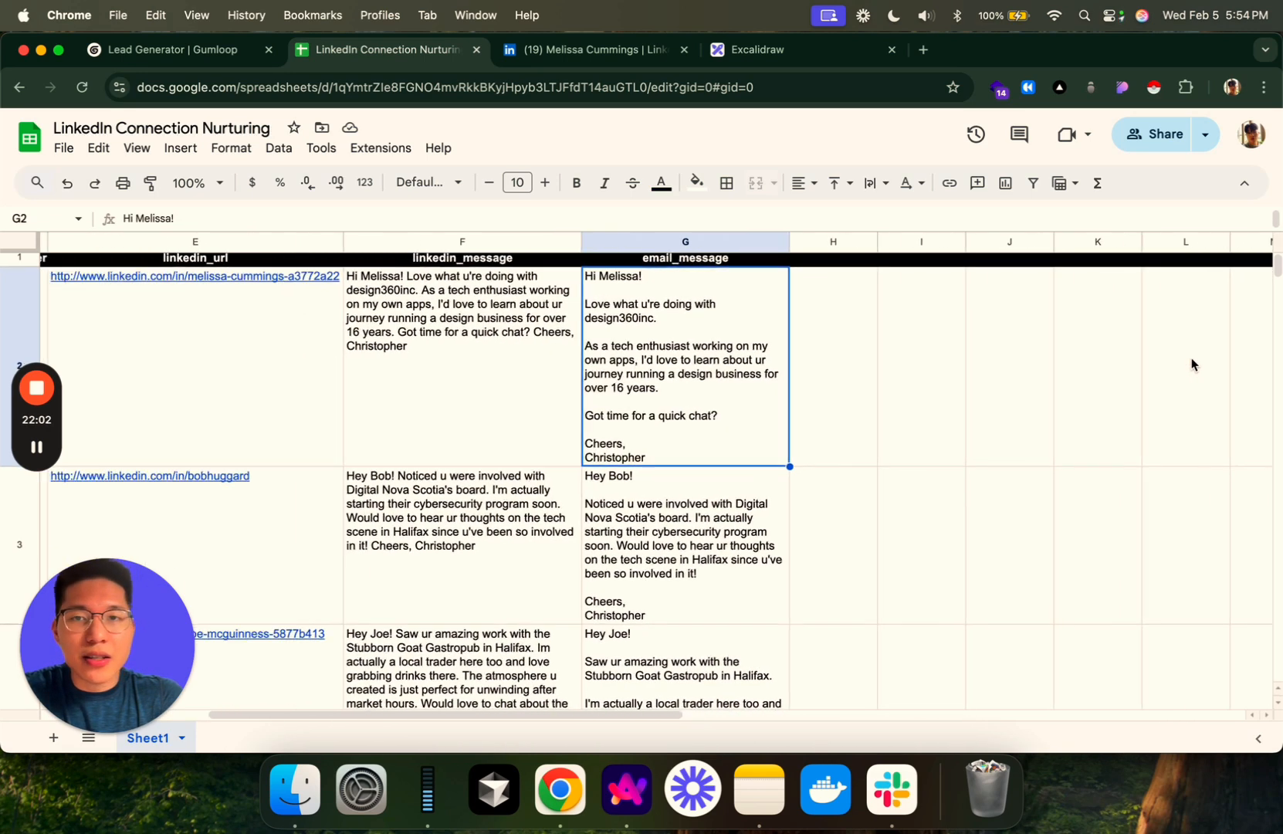
scroll(1191, 364, "left", 4)
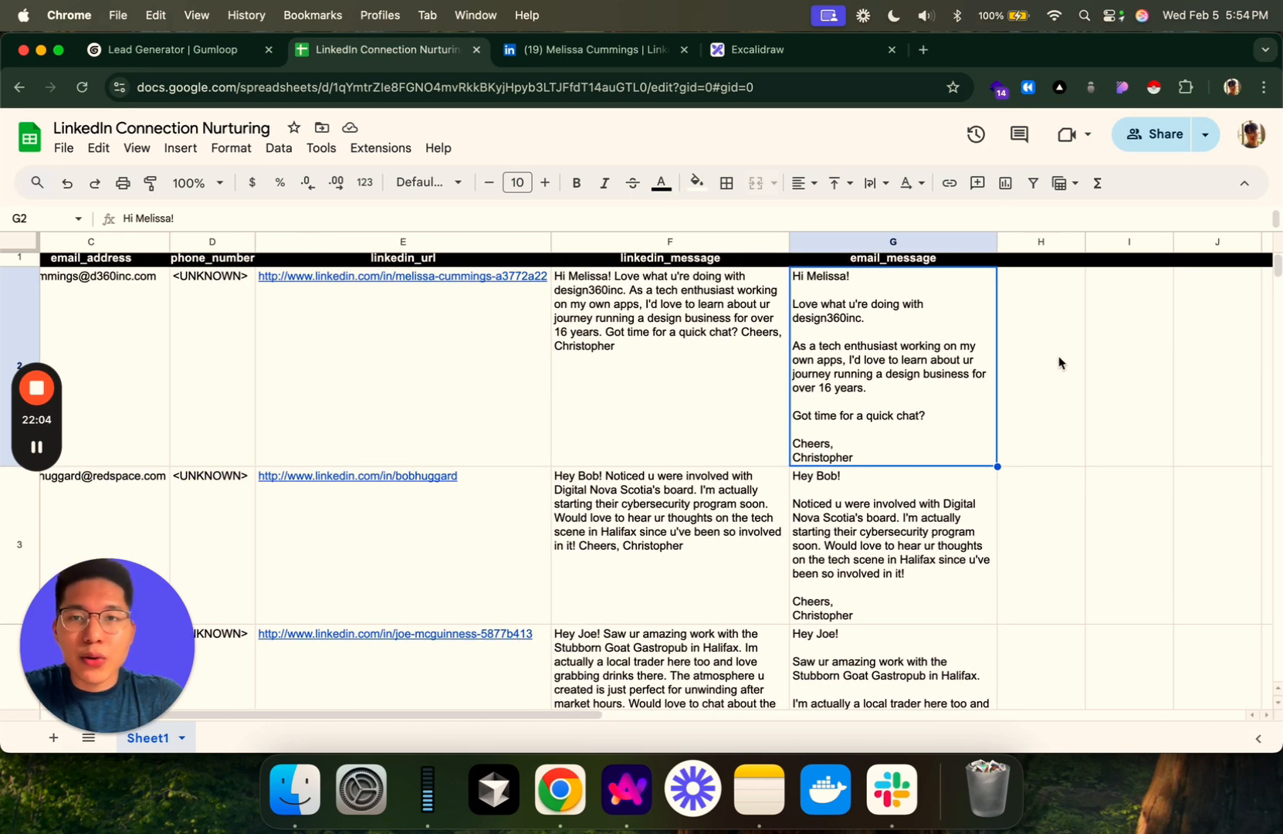
left_click(1059, 362)
left_click(1029, 262)
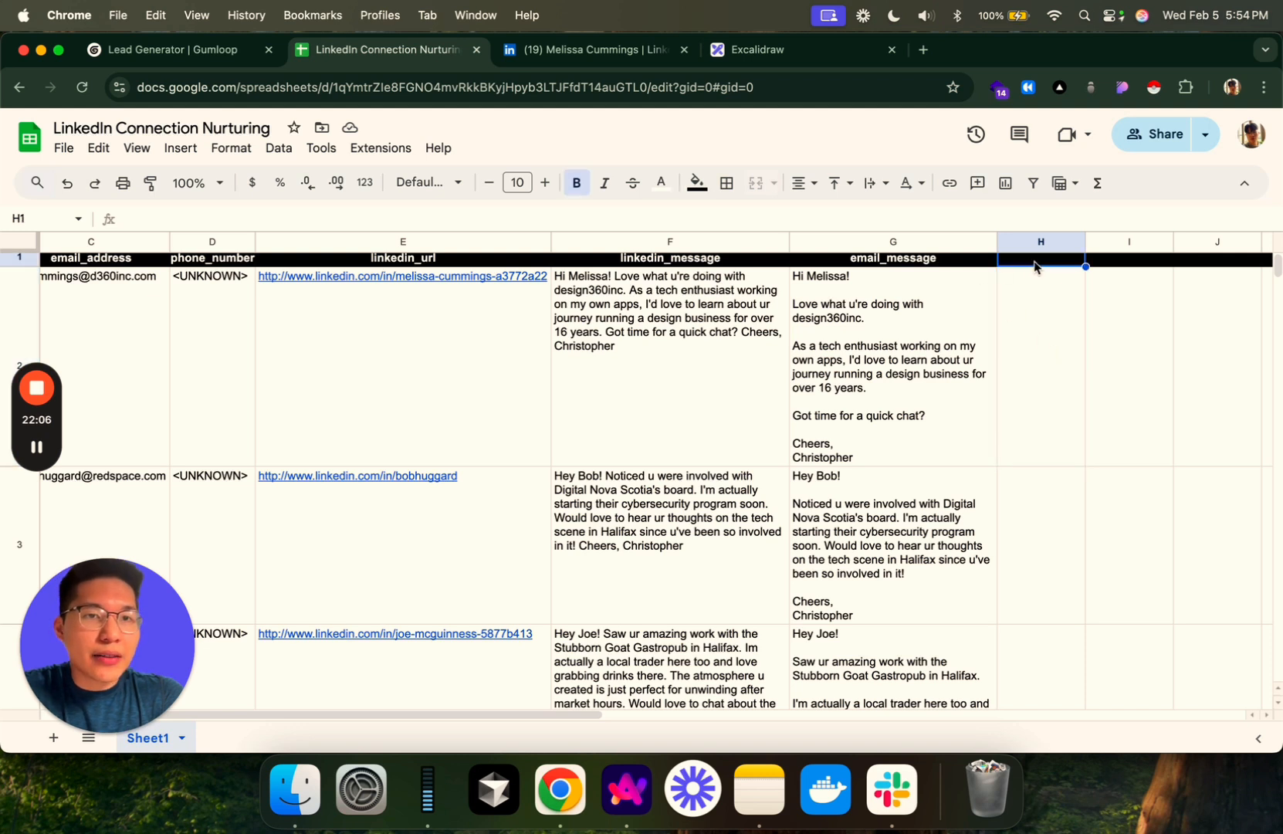
double_click(1034, 265)
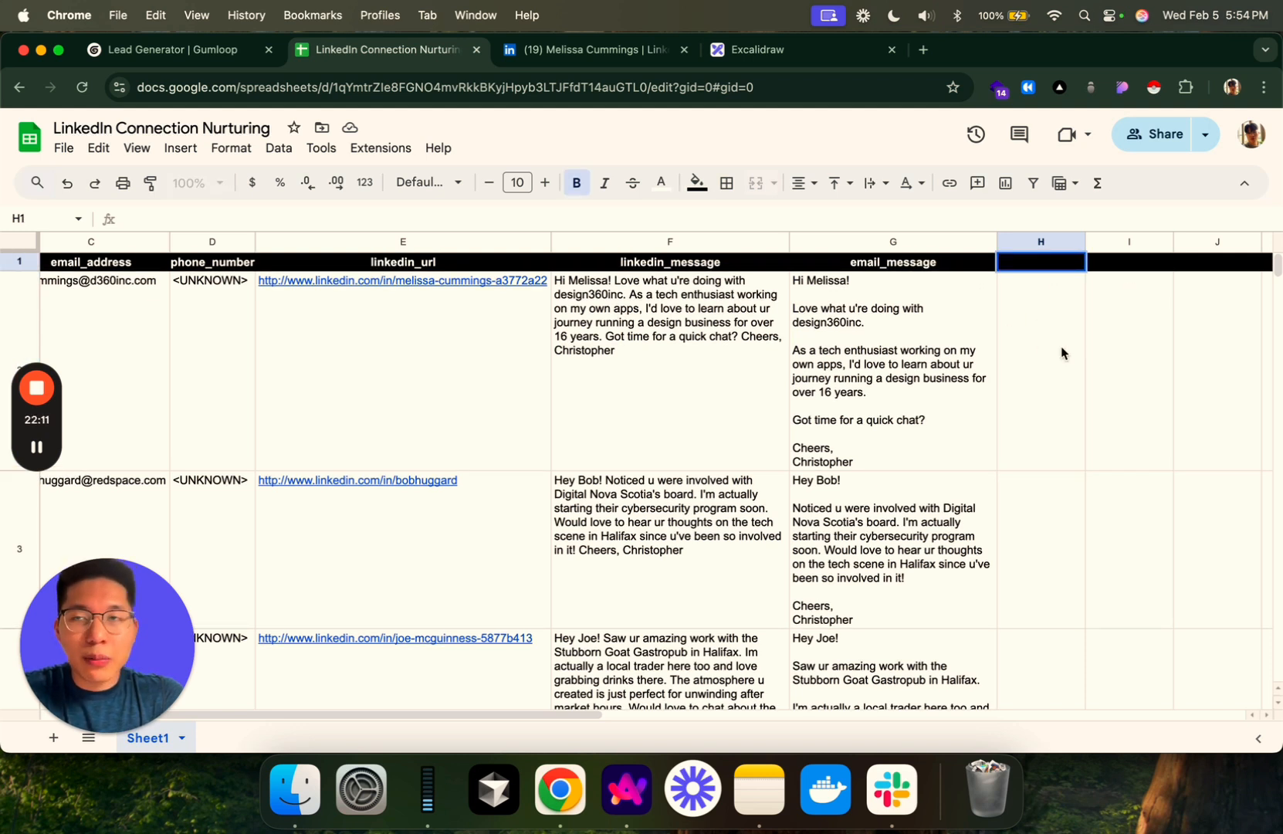
- Return to the Gumloop flow and review the Google Sheets Writer's selected sheet, sheet name and writer mode settings
left_click(290, 51)
scroll(576, 524, "down", 3)
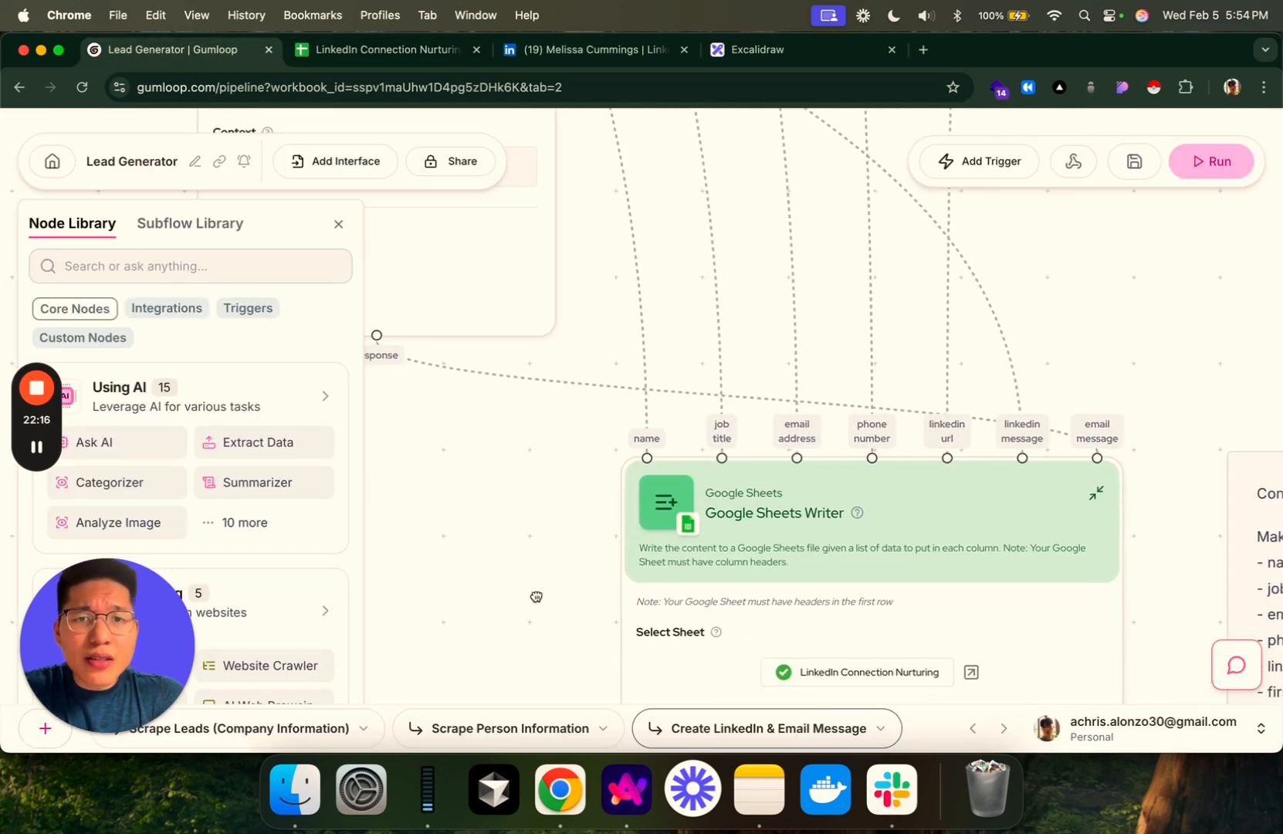
scroll(536, 596, "down", 3)
scroll(536, 597, "right", 3)
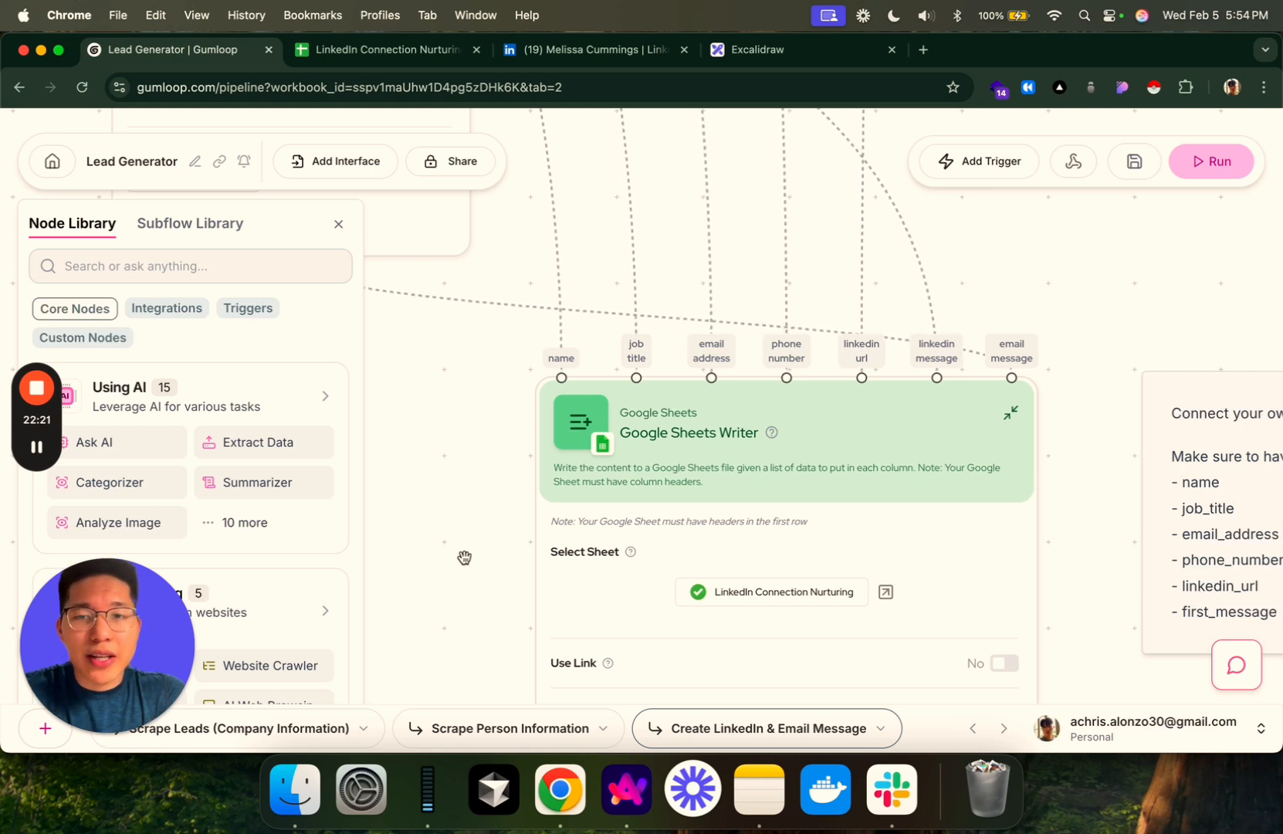
left_click_drag(464, 558, 371, 357)
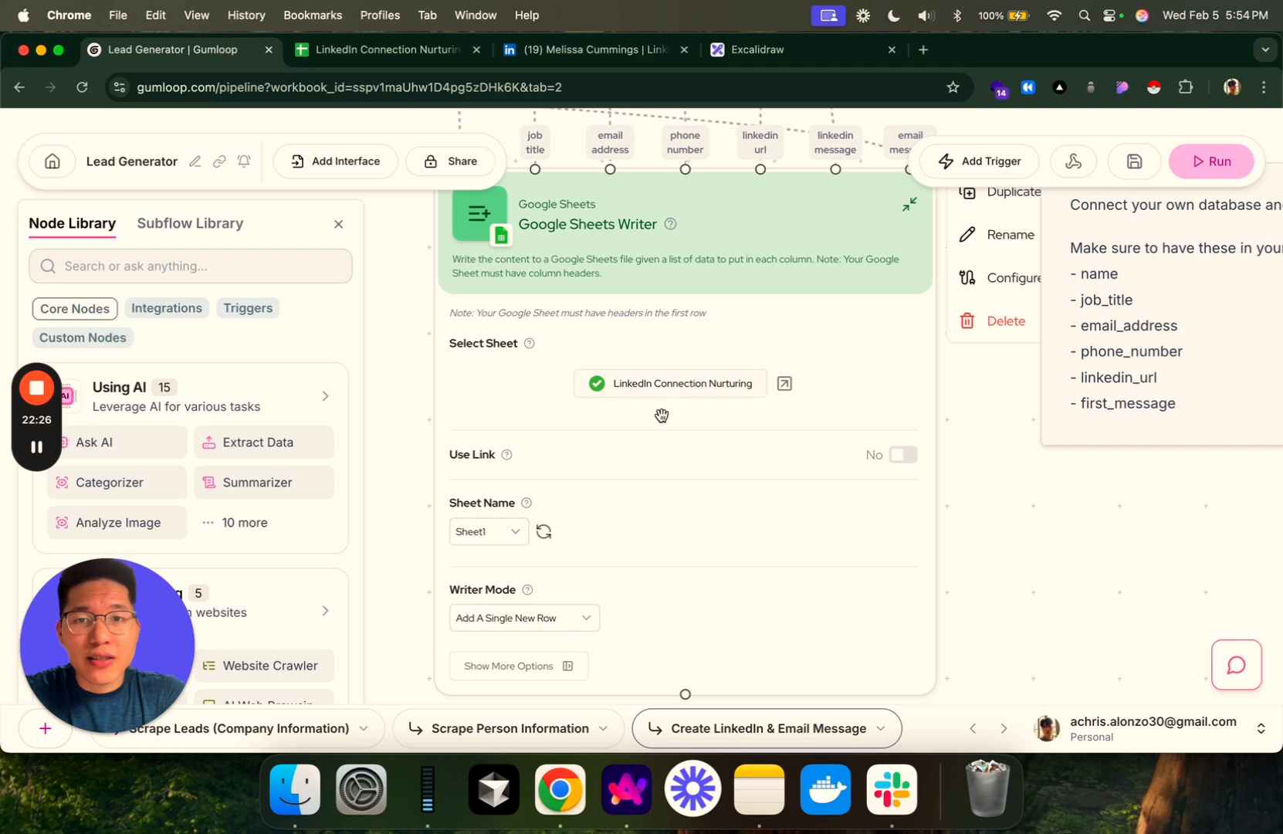
- Check the spreadsheet's title and column headers against the Google Sheets Writer, and open its file picker without choosing a file
left_click(379, 49)
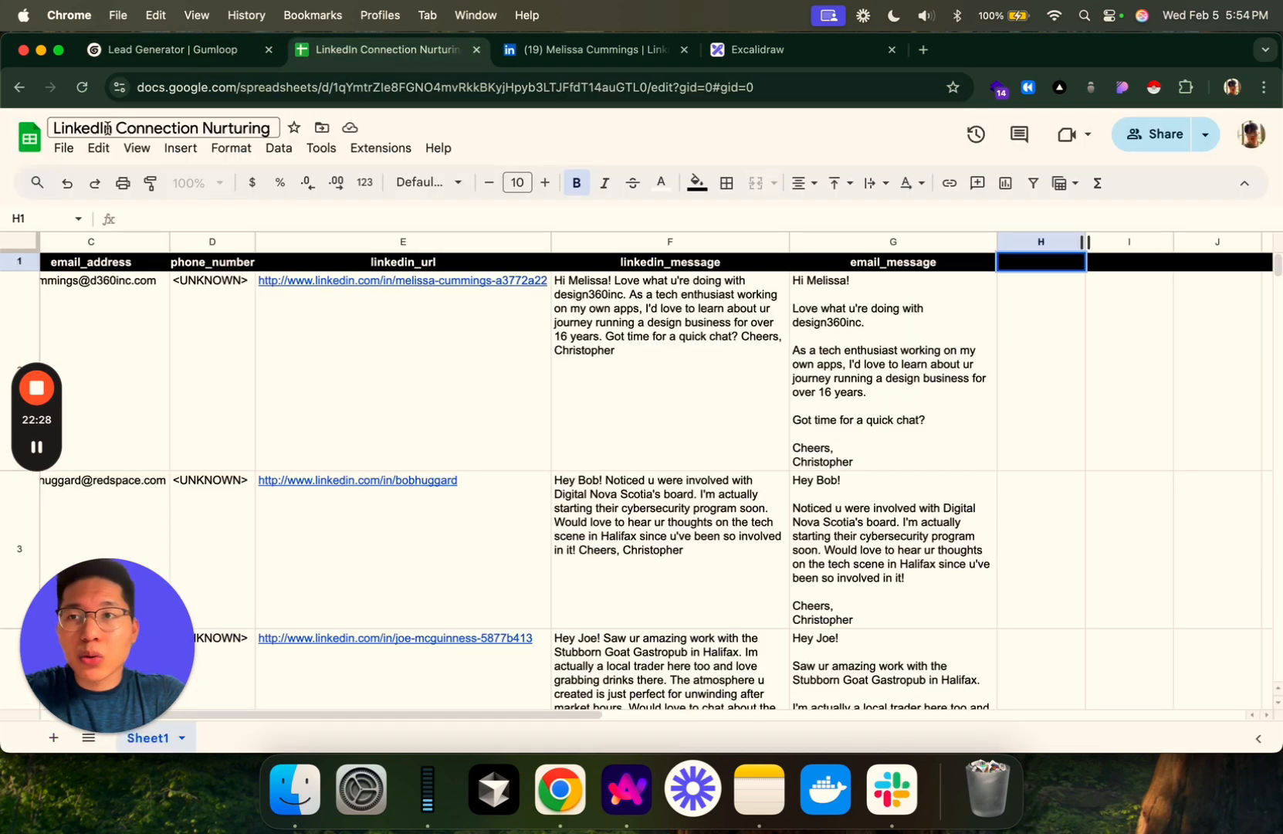
scroll(178, 345, "left", 3)
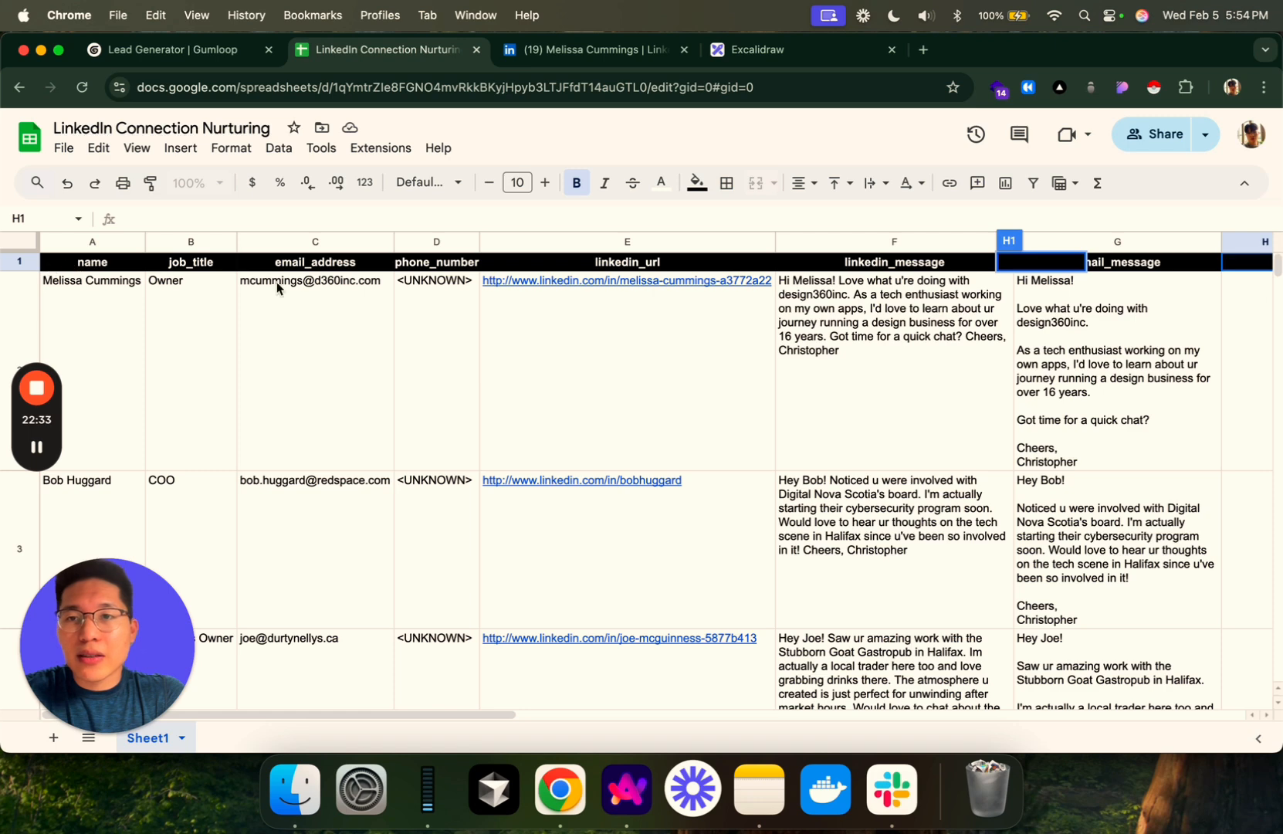
left_click(224, 49)
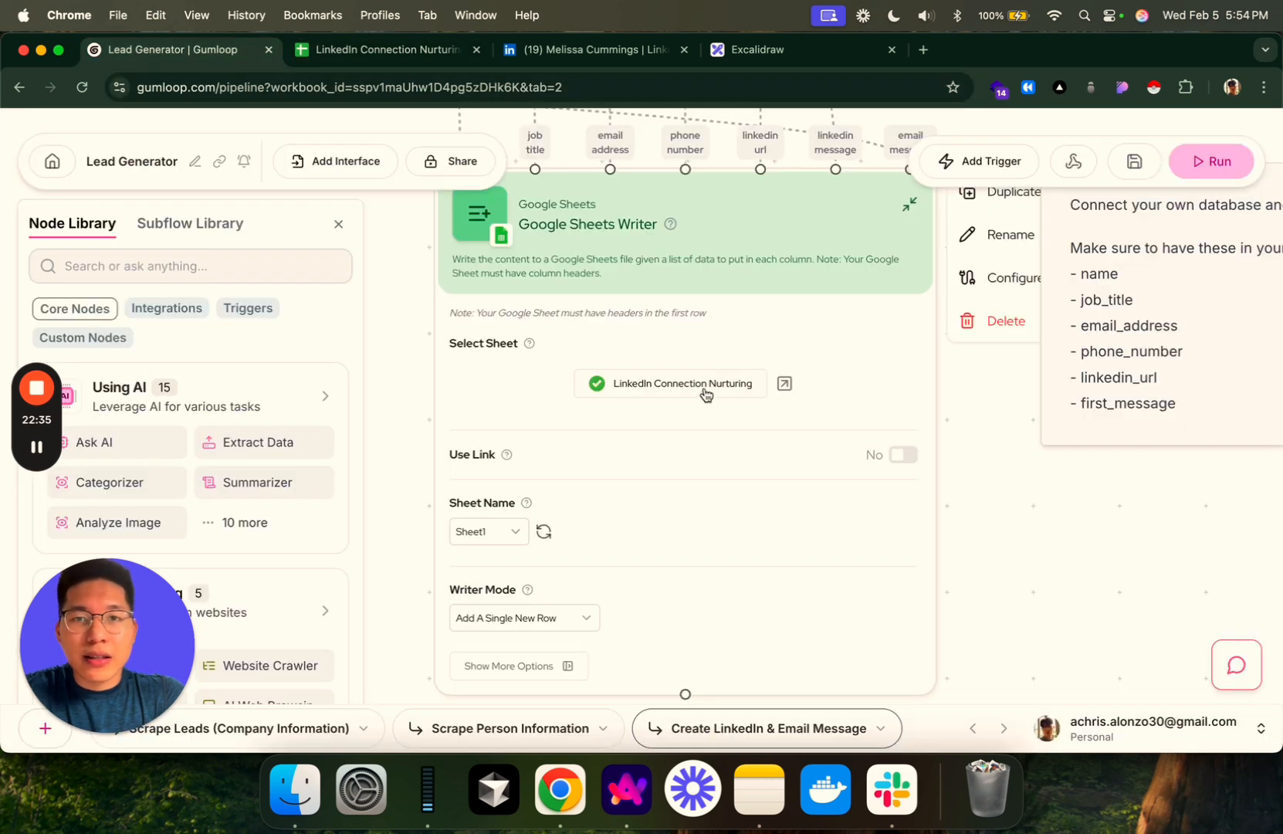
left_click(612, 386)
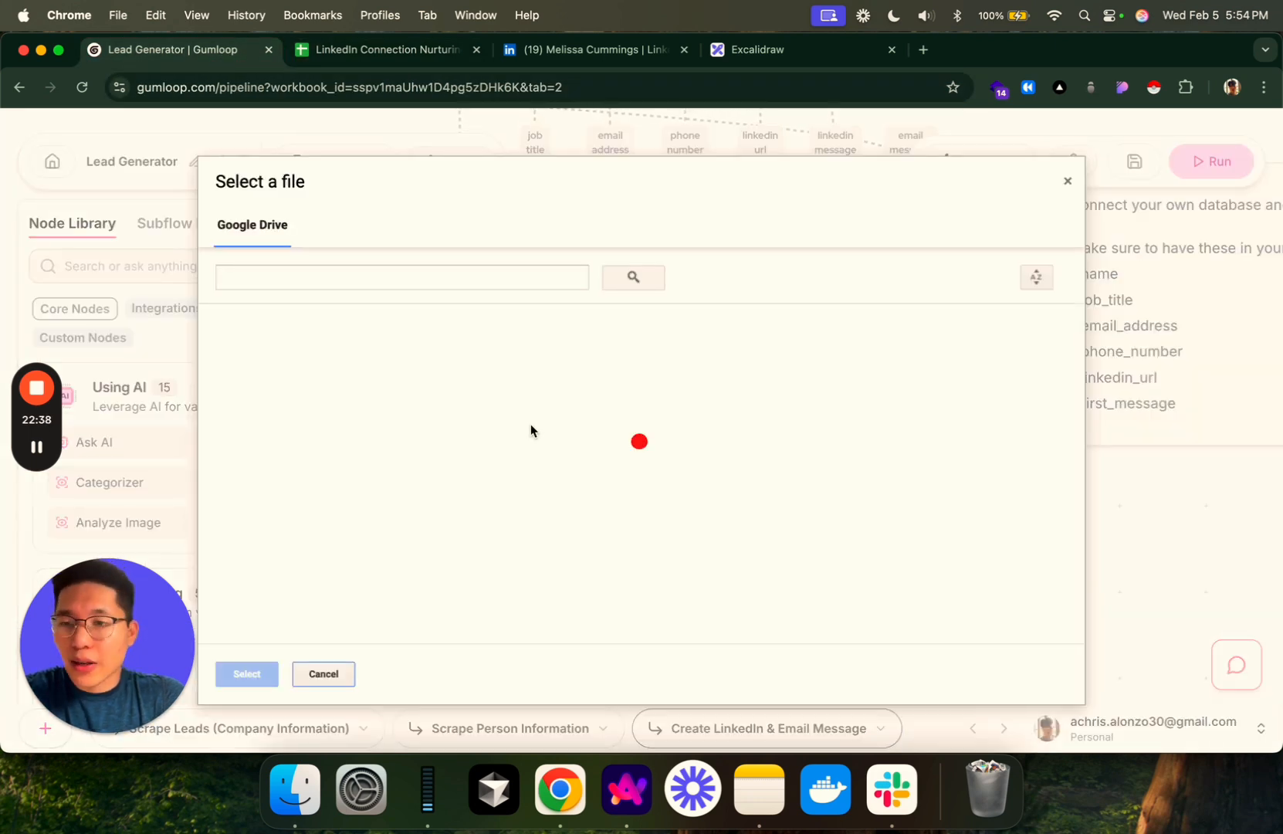
left_click(1070, 180)
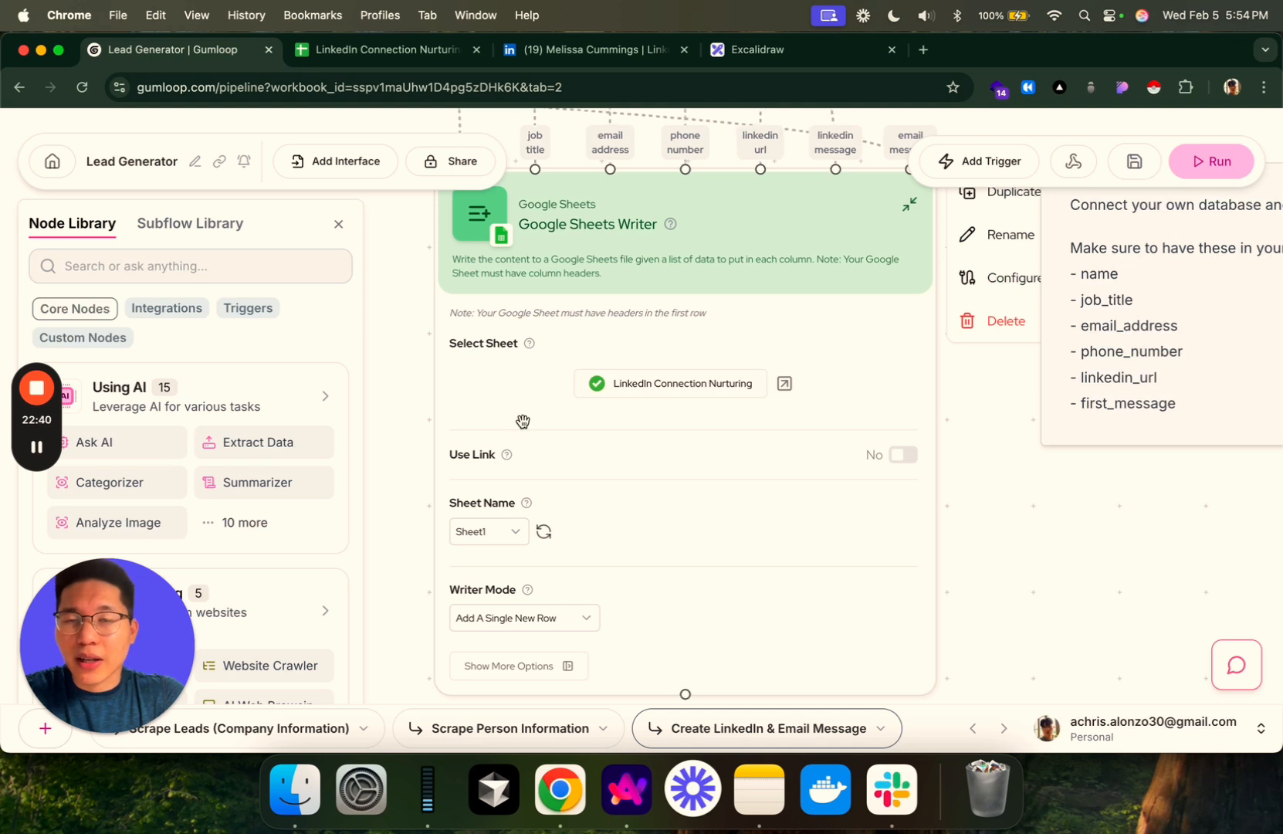
- Review the Google Sheets Writer's column inputs alongside the note listing the required database headers
scroll(404, 423, "up", 6)
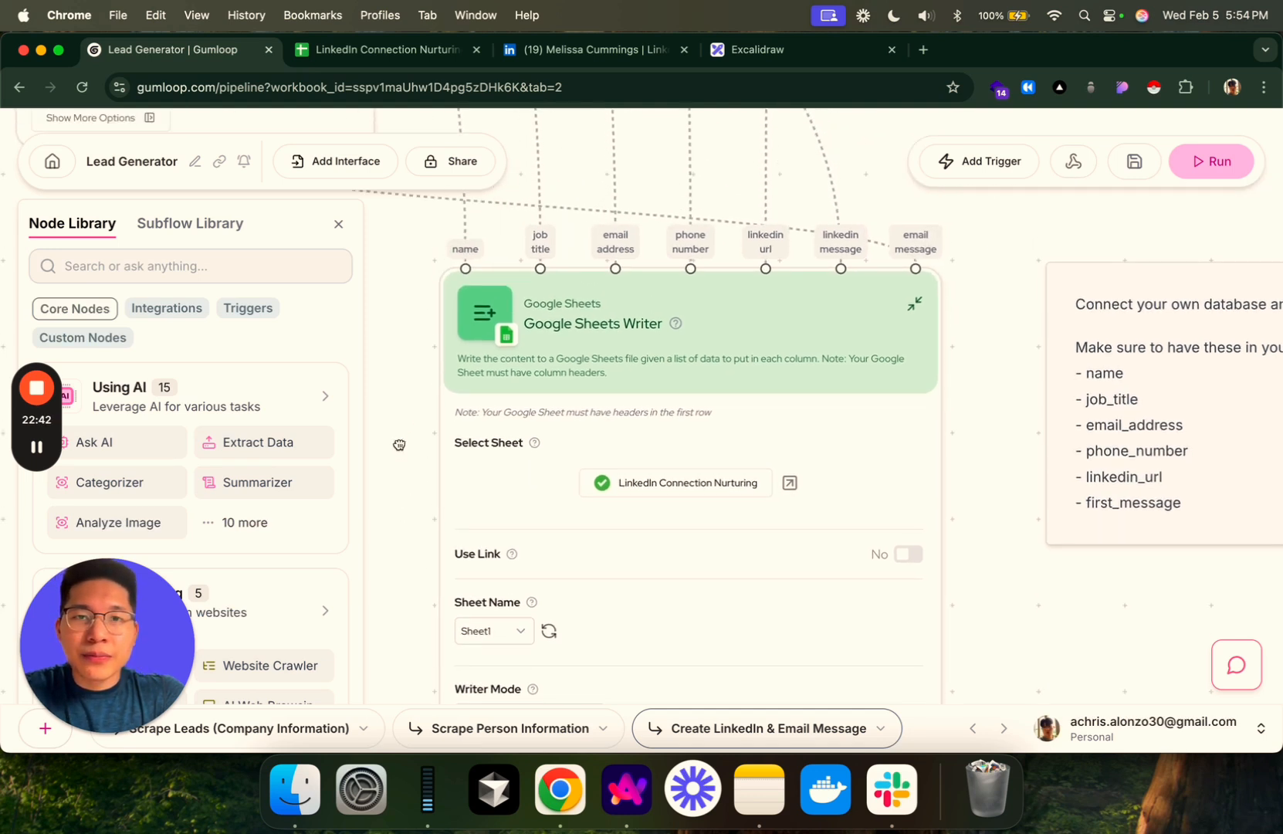
left_click_drag(425, 474, 470, 425)
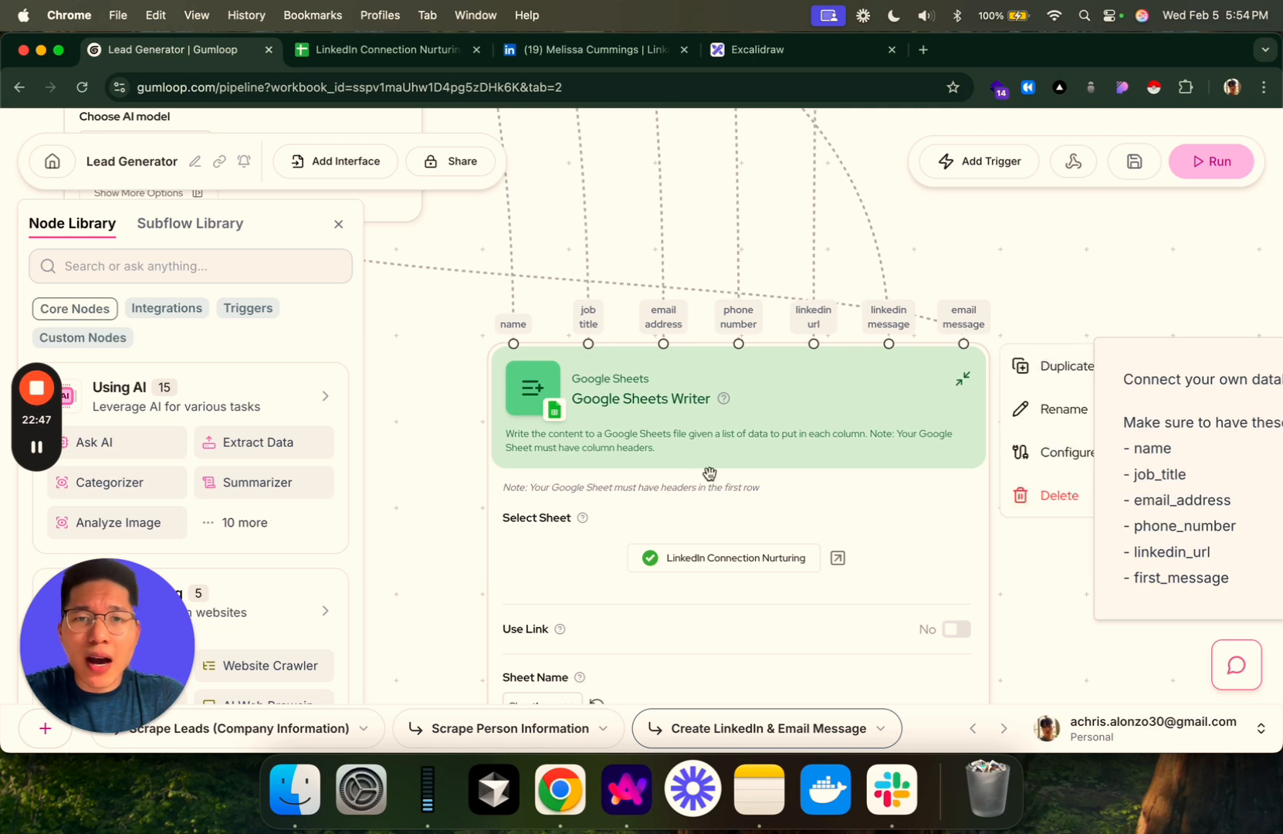
left_click_drag(457, 520, 446, 478)
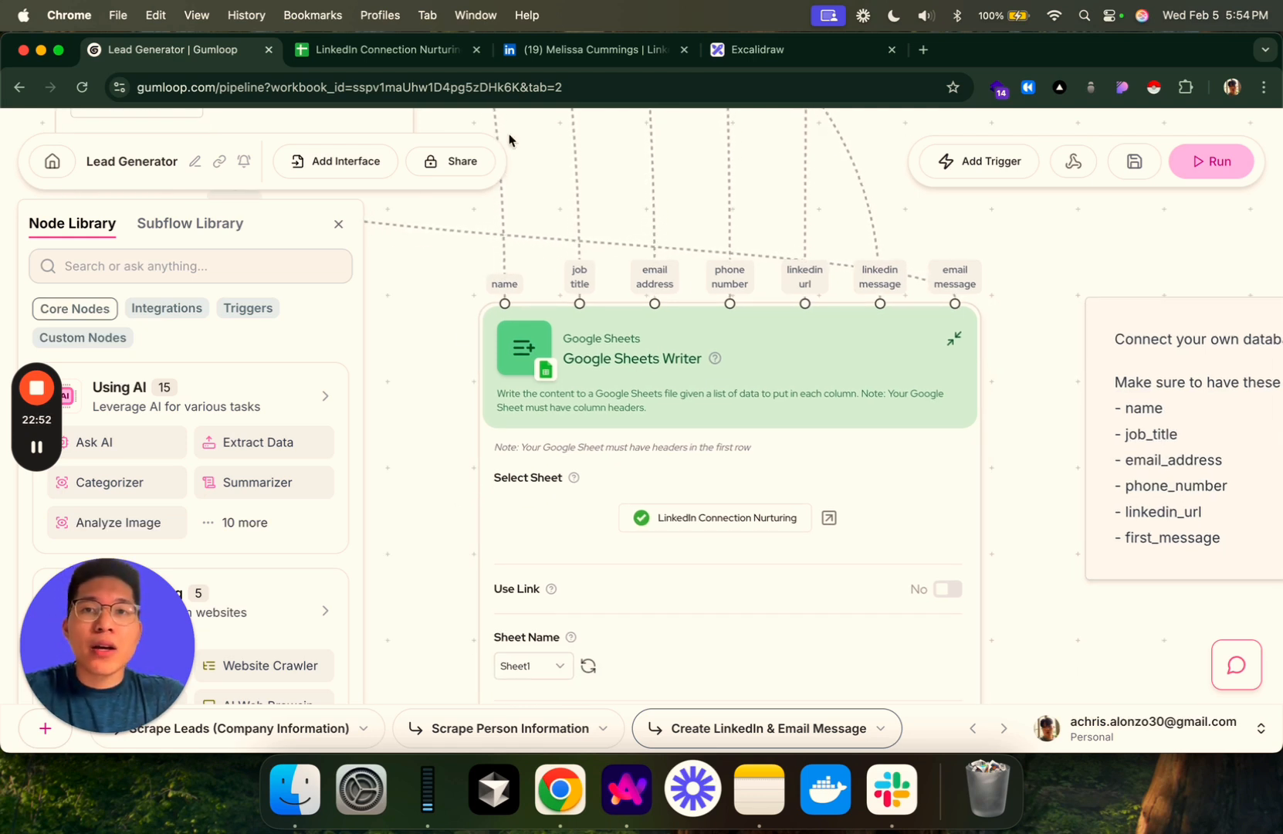
left_click_drag(447, 358, 595, 310)
- Read the first lead's linkedin_message cell in the spreadsheet and return to the Google Sheets Writer in the Gumloop flow
left_click(445, 53)
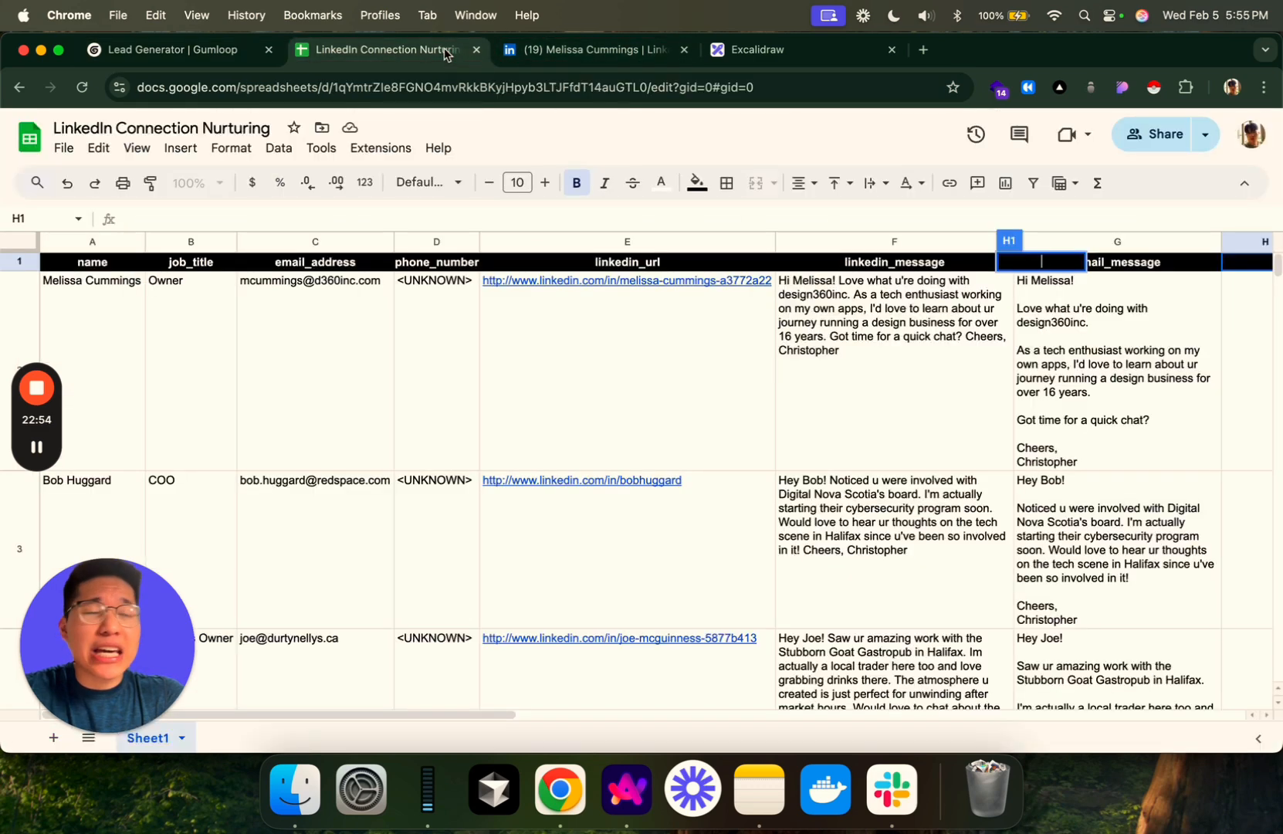
left_click(876, 410)
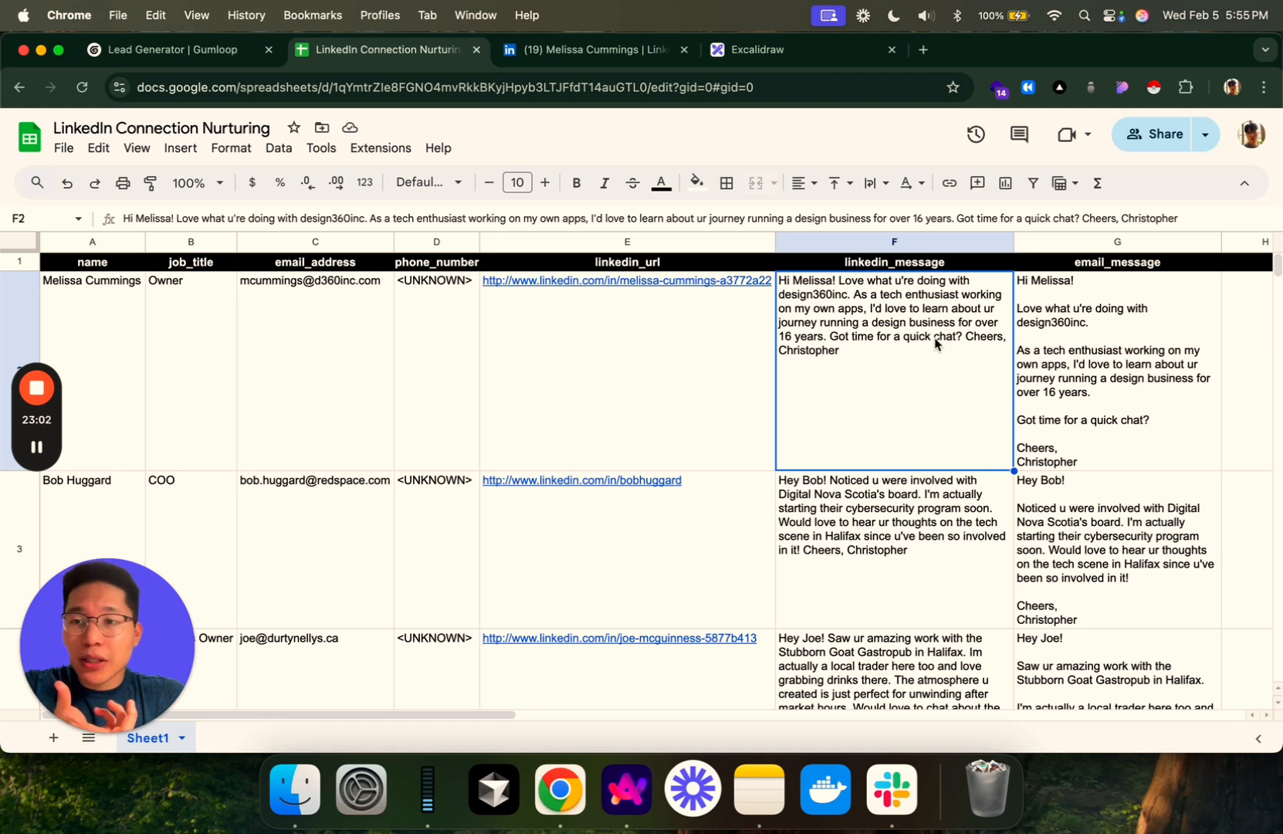
double_click(861, 352)
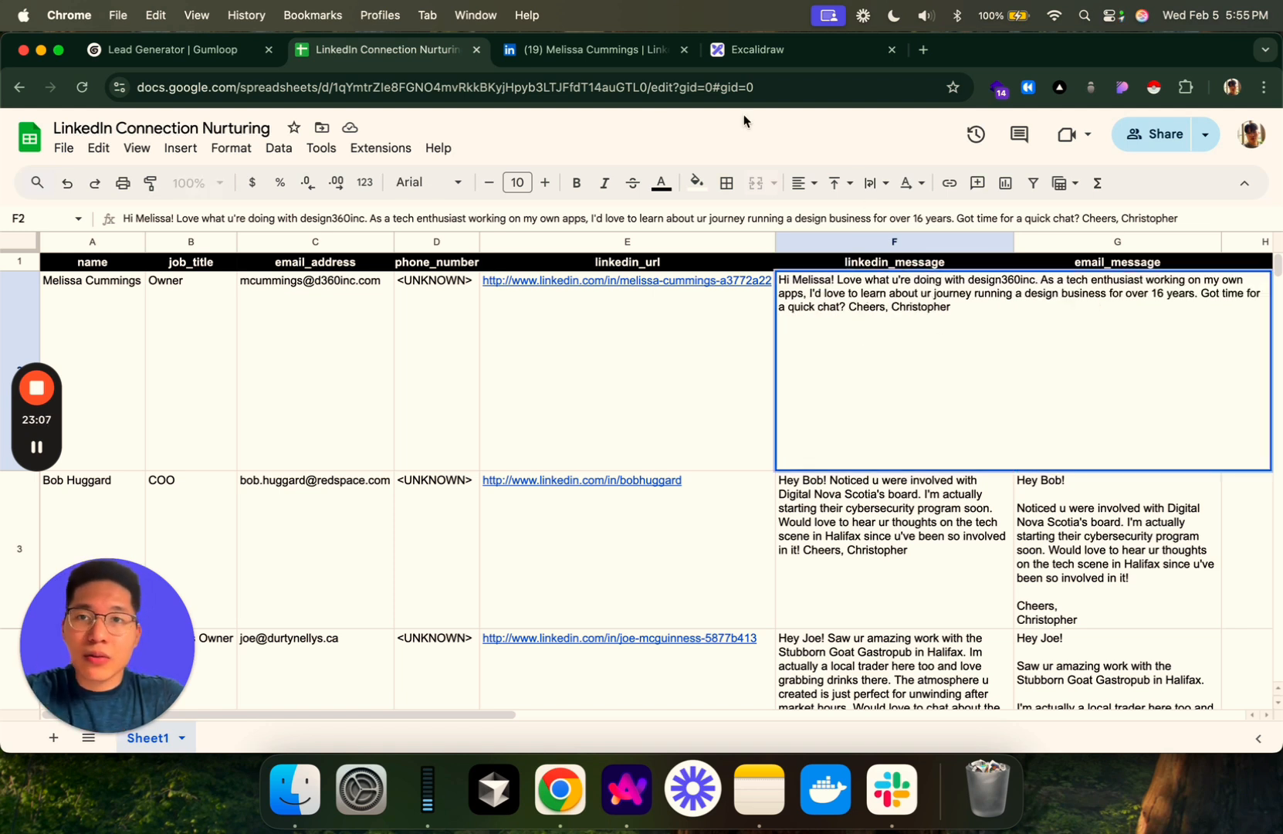
left_click(235, 50)
left_click_drag(535, 480, 588, 482)
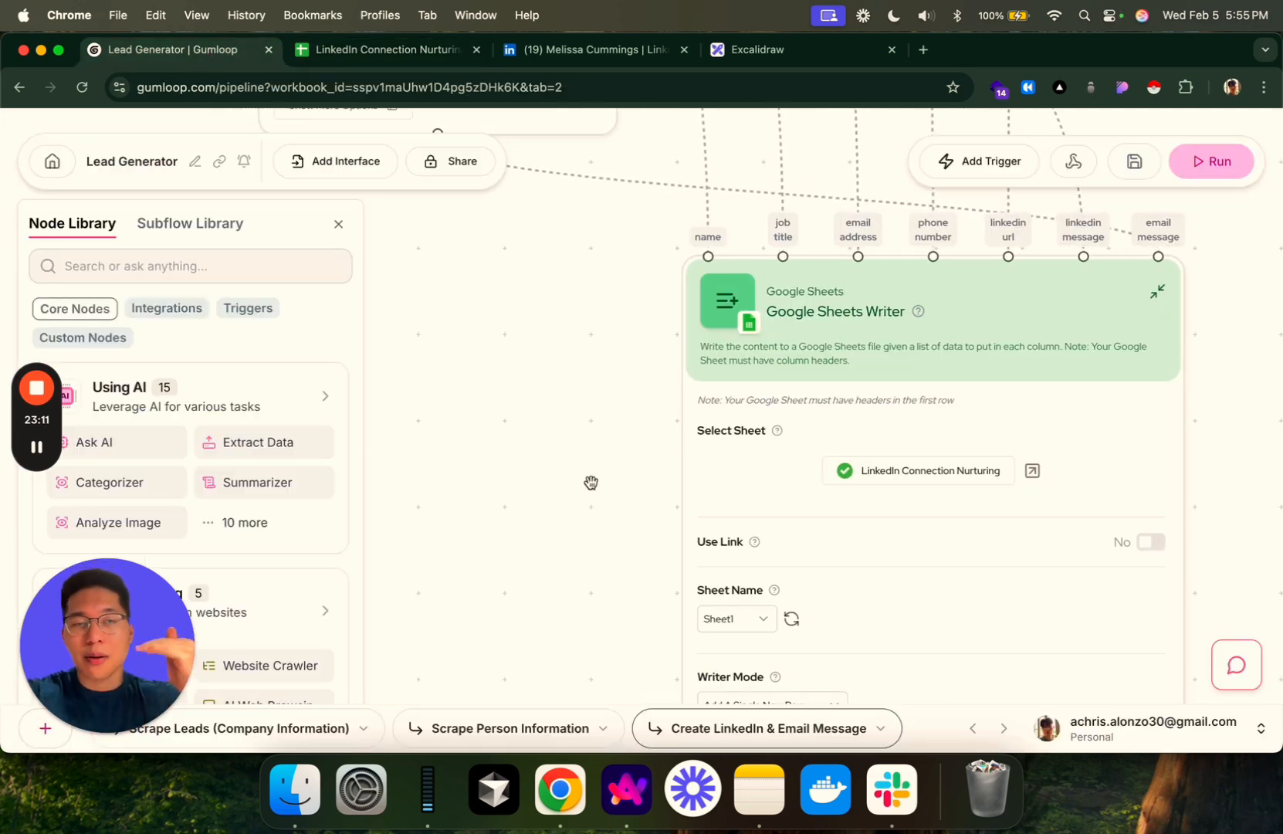
- Review the first lead's LinkedIn URL, LinkedIn message, email message and email address cells in the LinkedIn Connection Nurturing spreadsheet
left_click(415, 51)
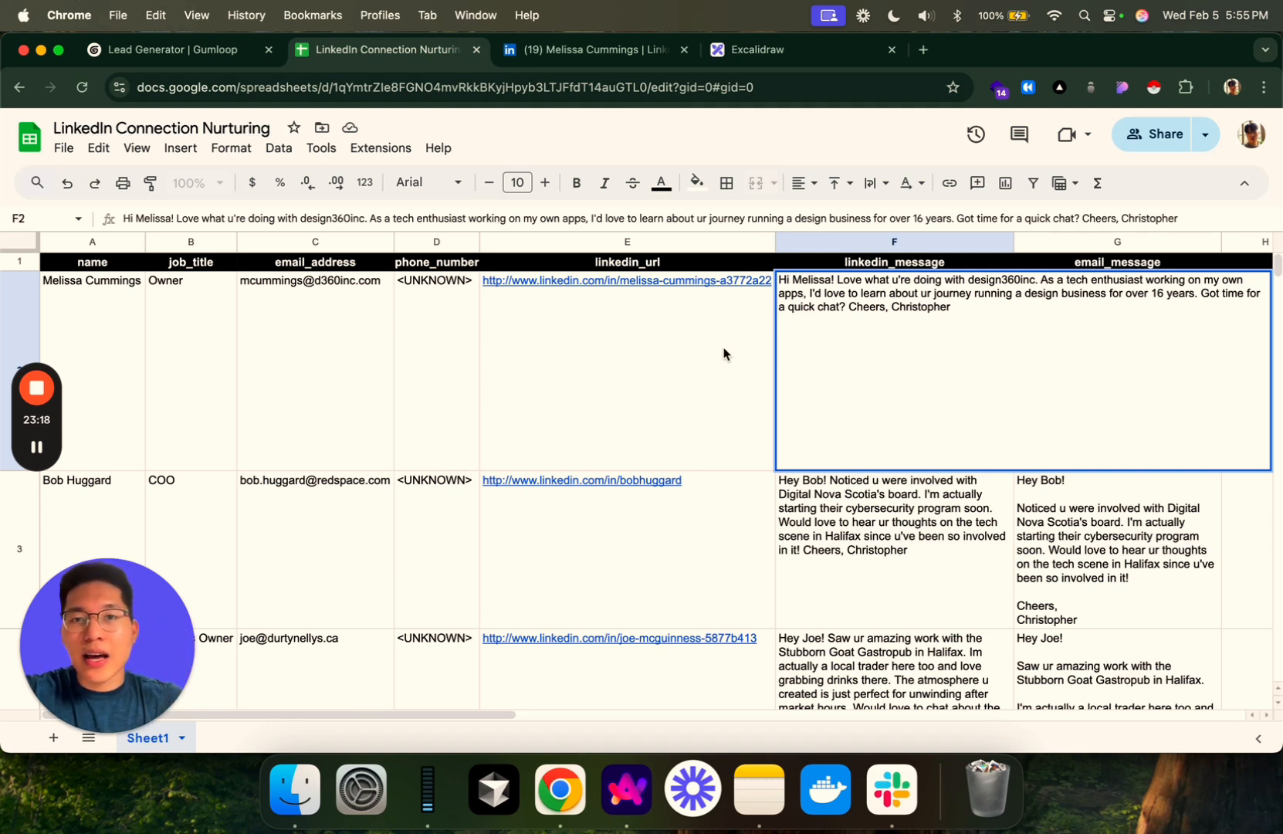
double_click(779, 323)
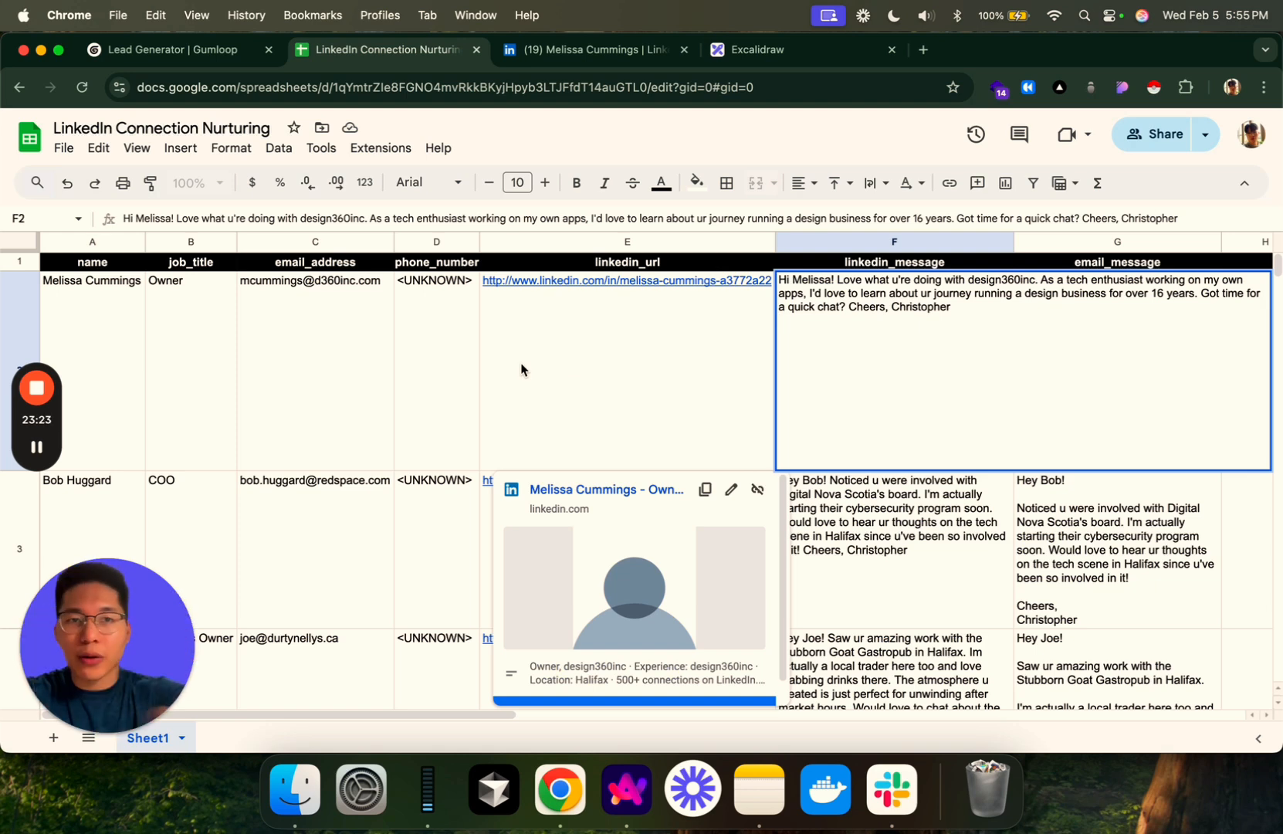
left_click(728, 343)
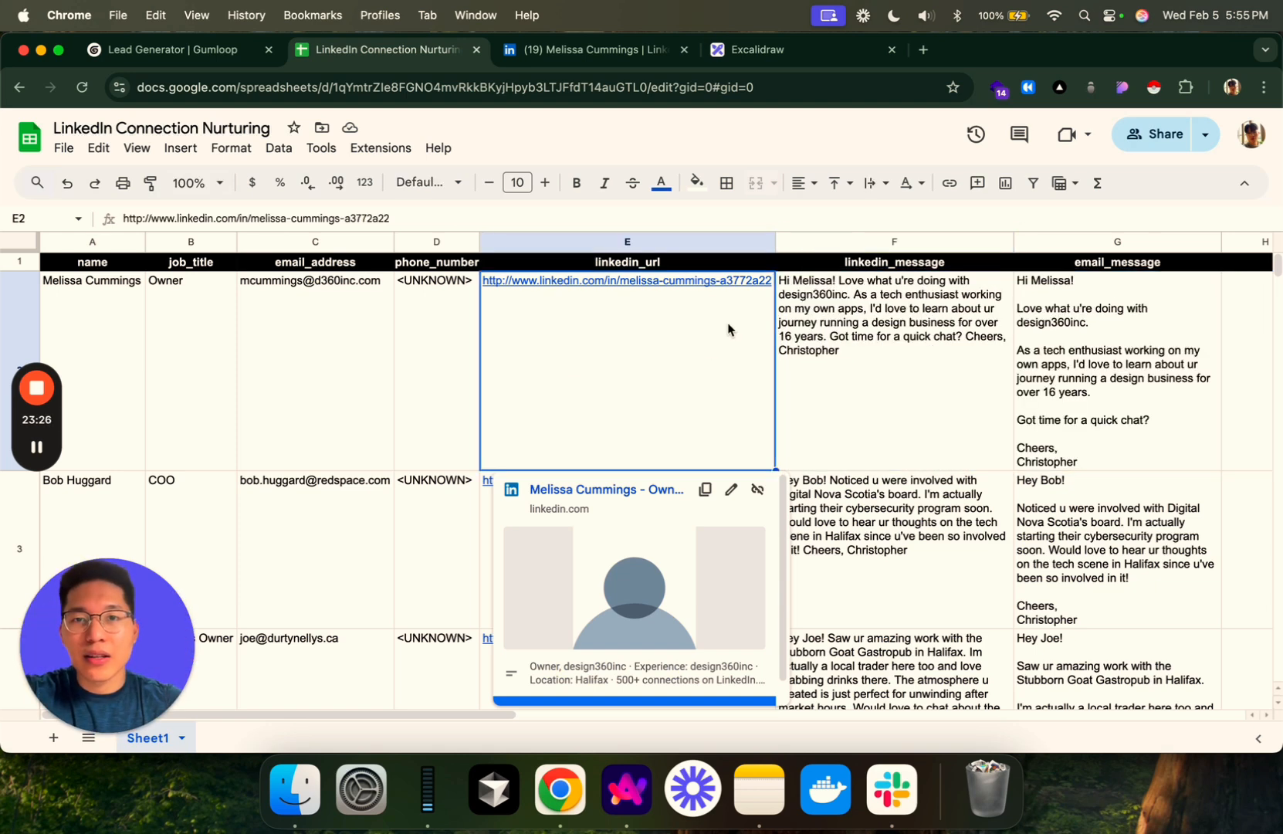
double_click(887, 330)
left_click_drag(903, 333, 925, 310)
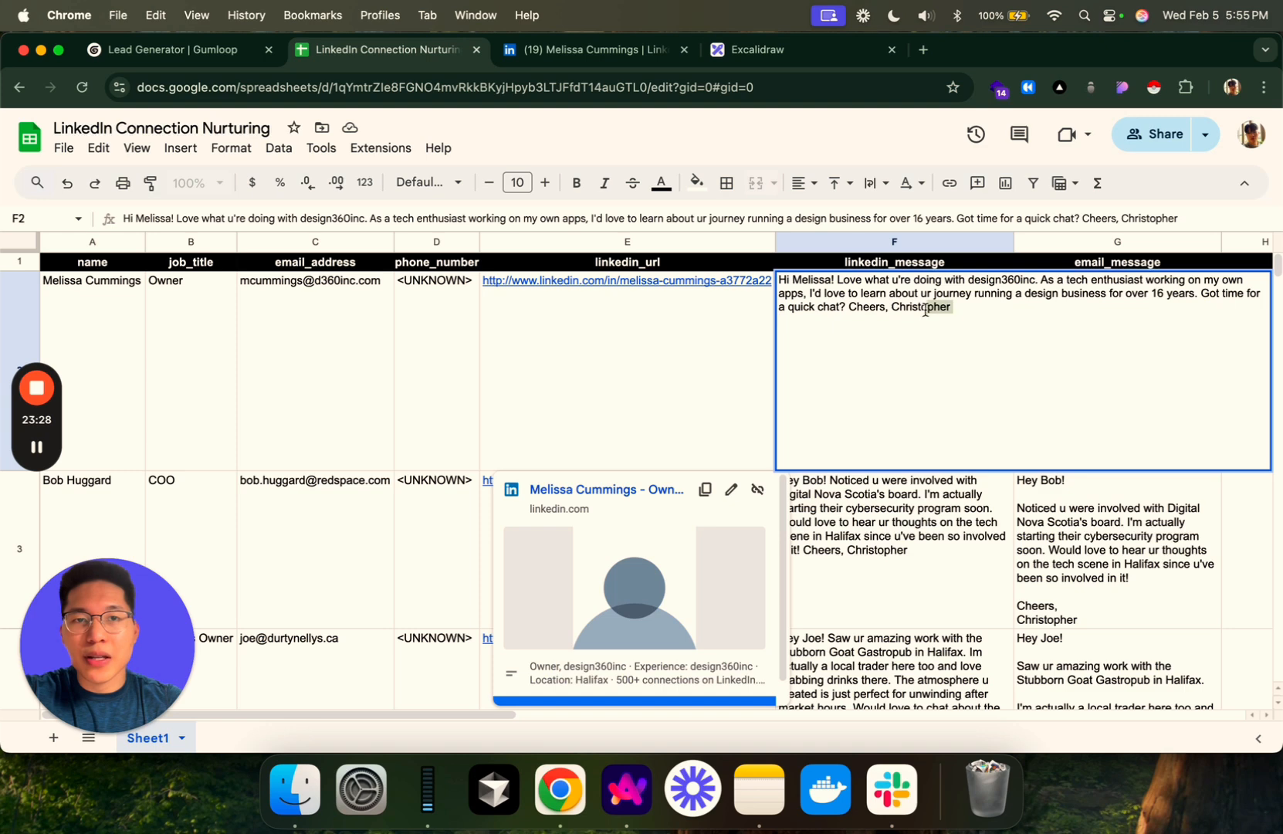
left_click(1131, 246)
left_click(1119, 330)
left_click(291, 323)
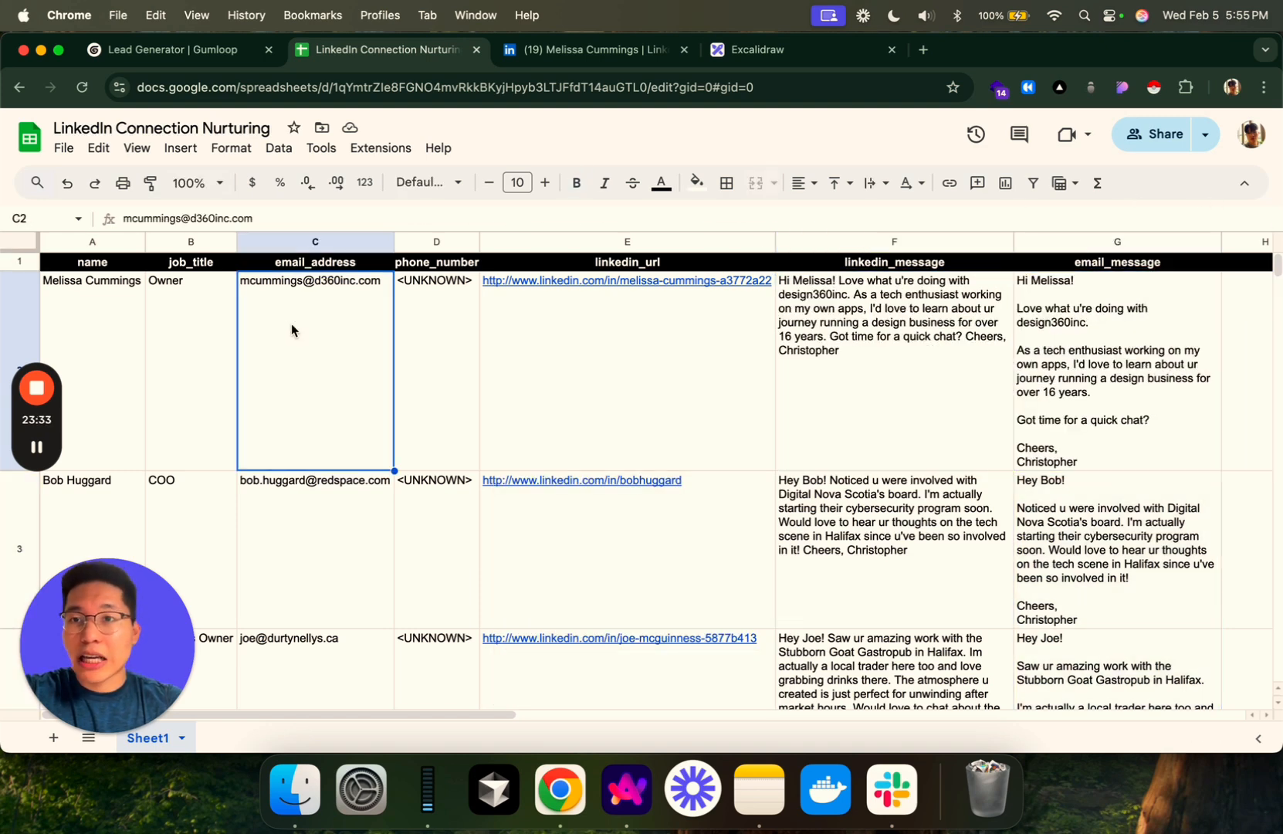
- Return to Gumloop's Scrape Leads (Company Information) flow and review it from the message subflow back to the Search Companies criteria
left_click(216, 54)
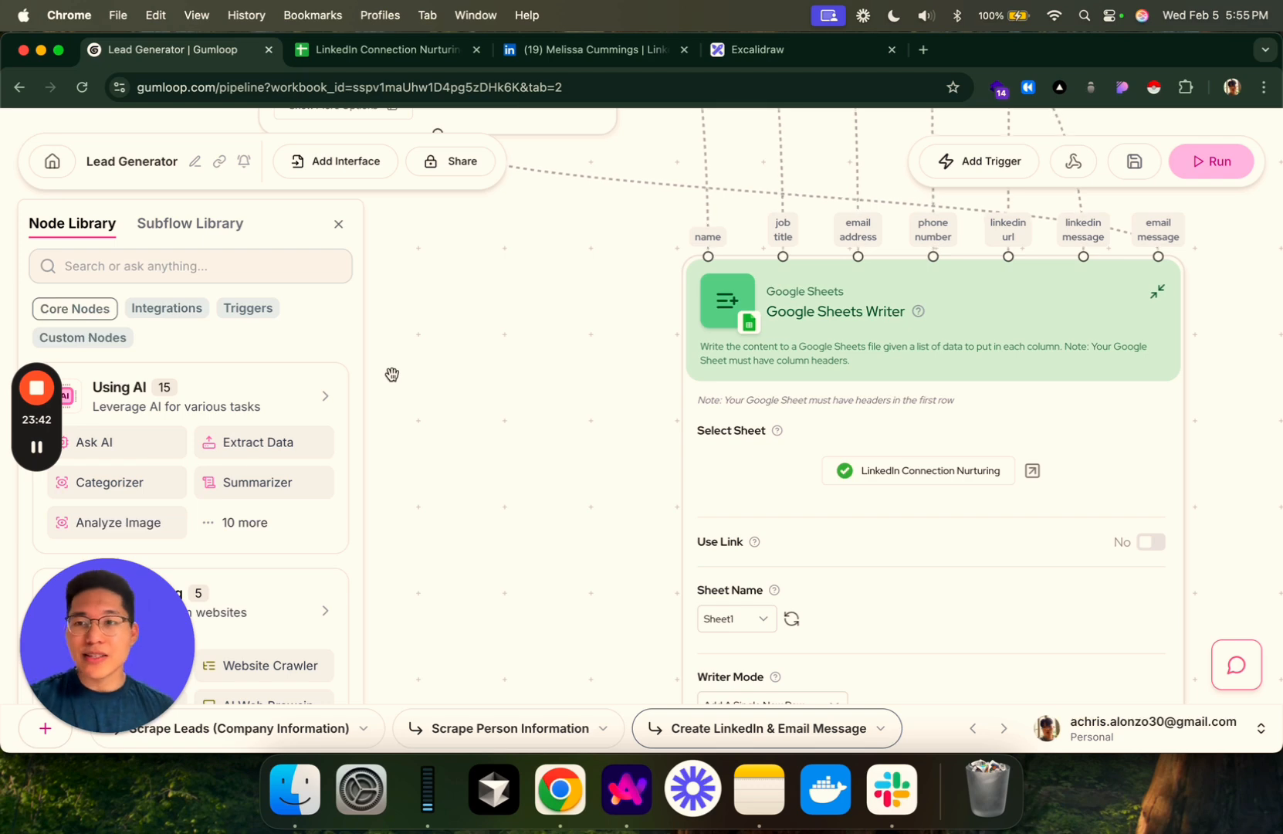
left_click(361, 727)
scroll(422, 600, "up", 15)
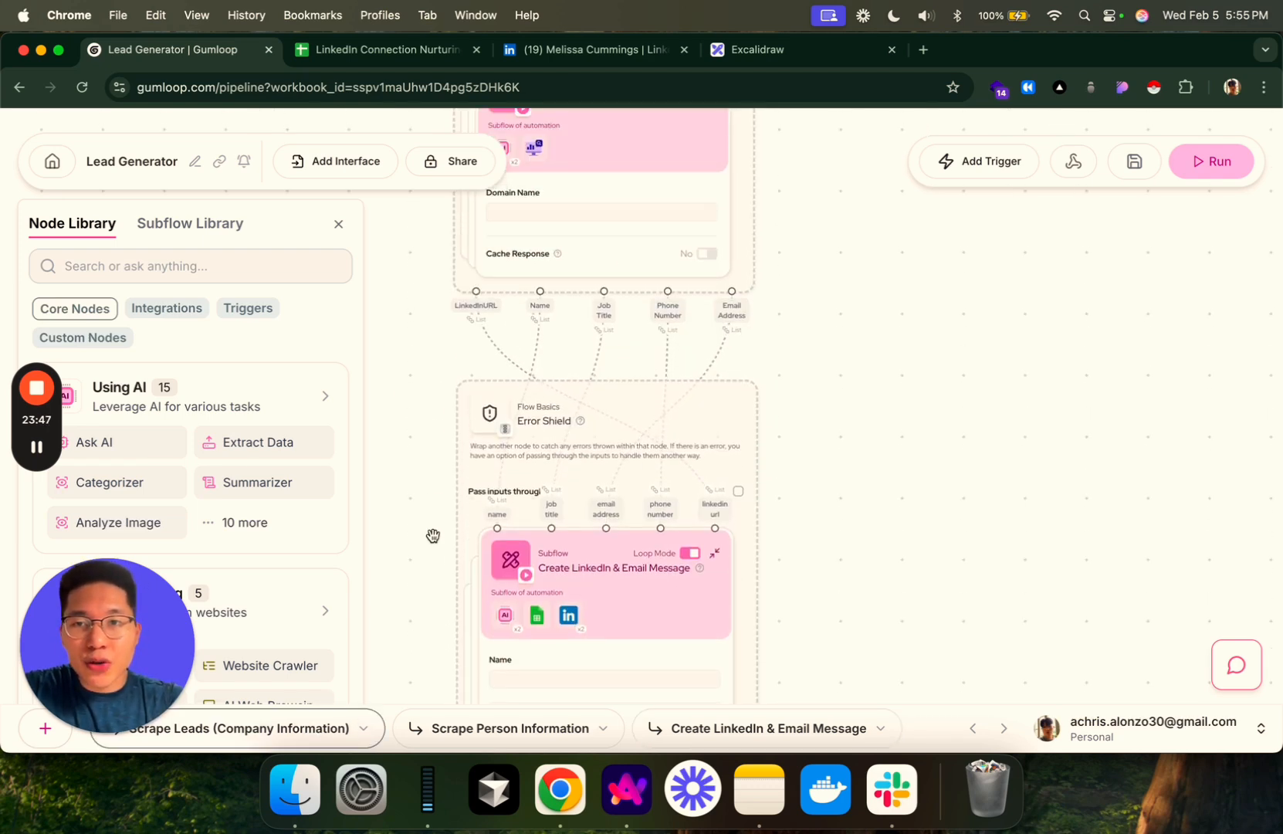
scroll(437, 408, "up", 10)
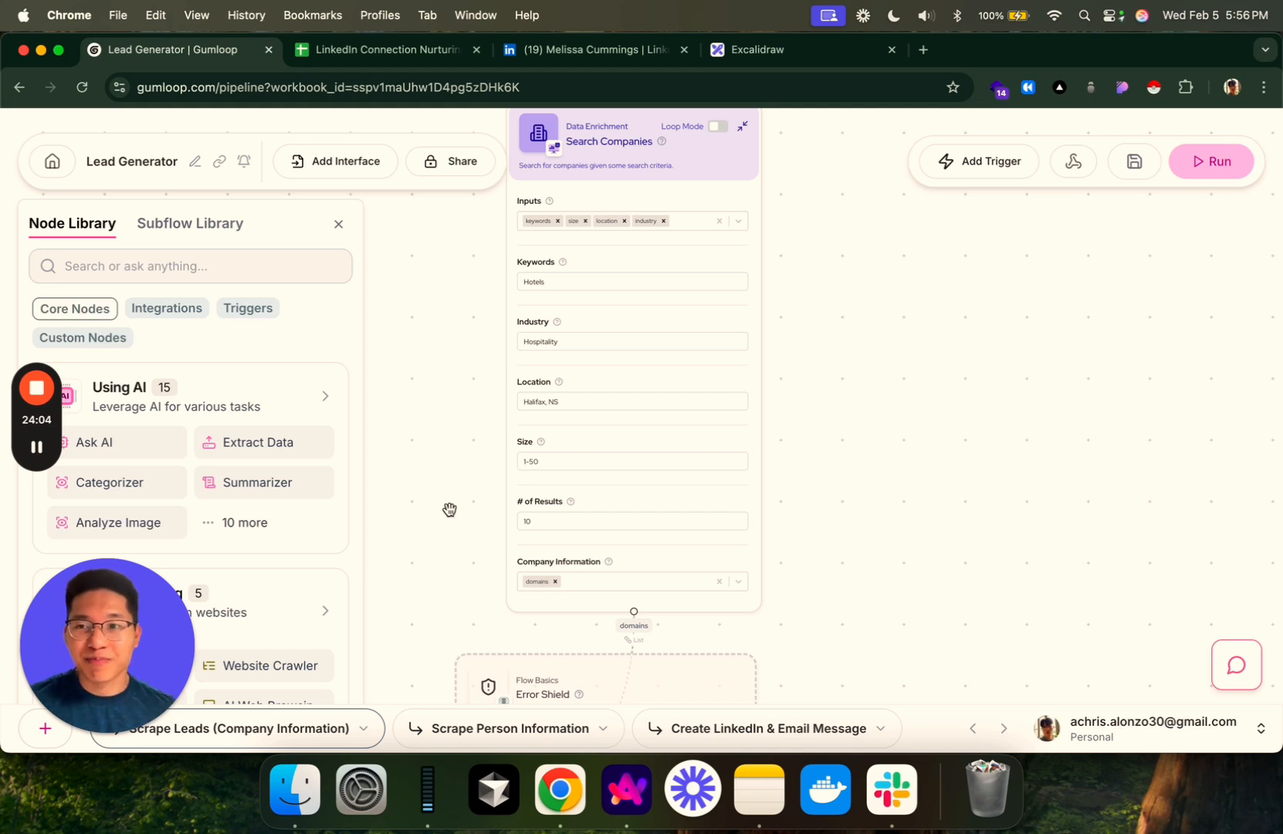
mouse_move(33, 395)
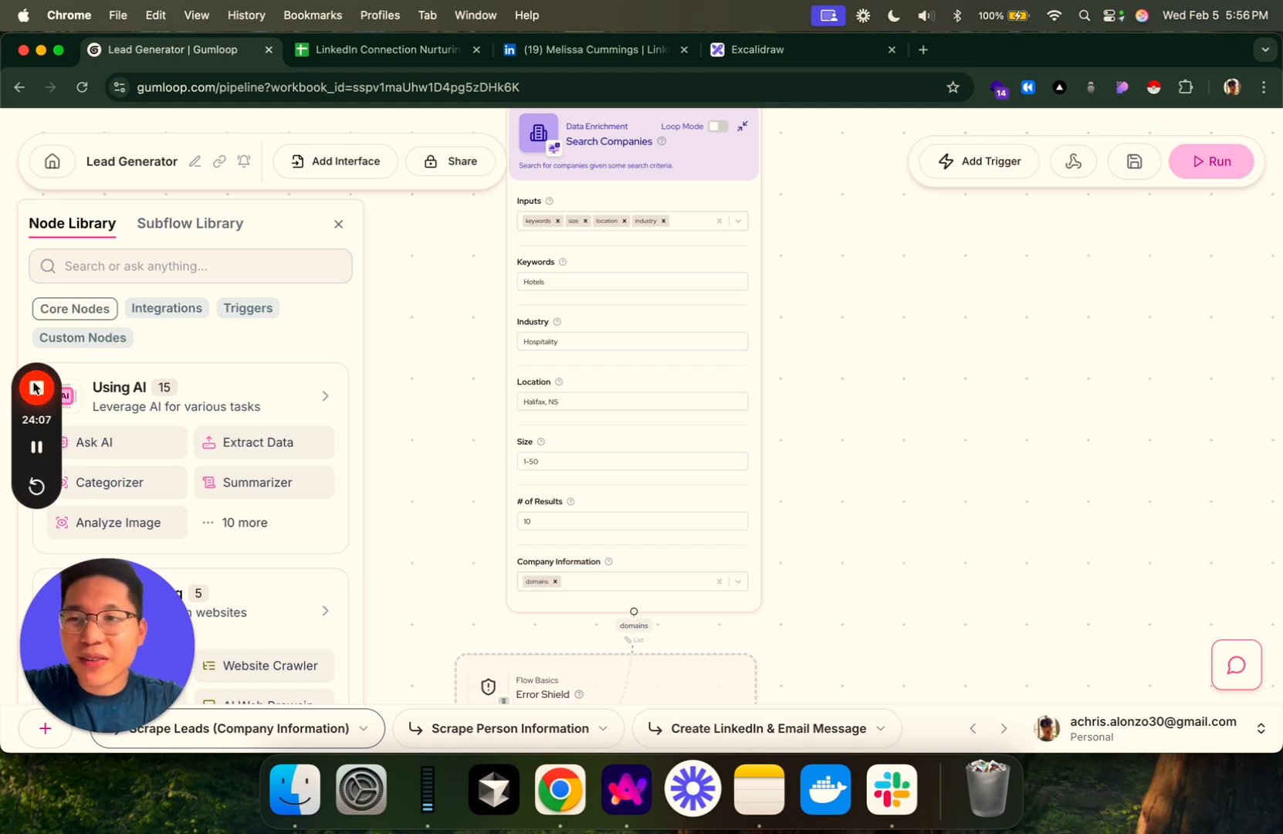